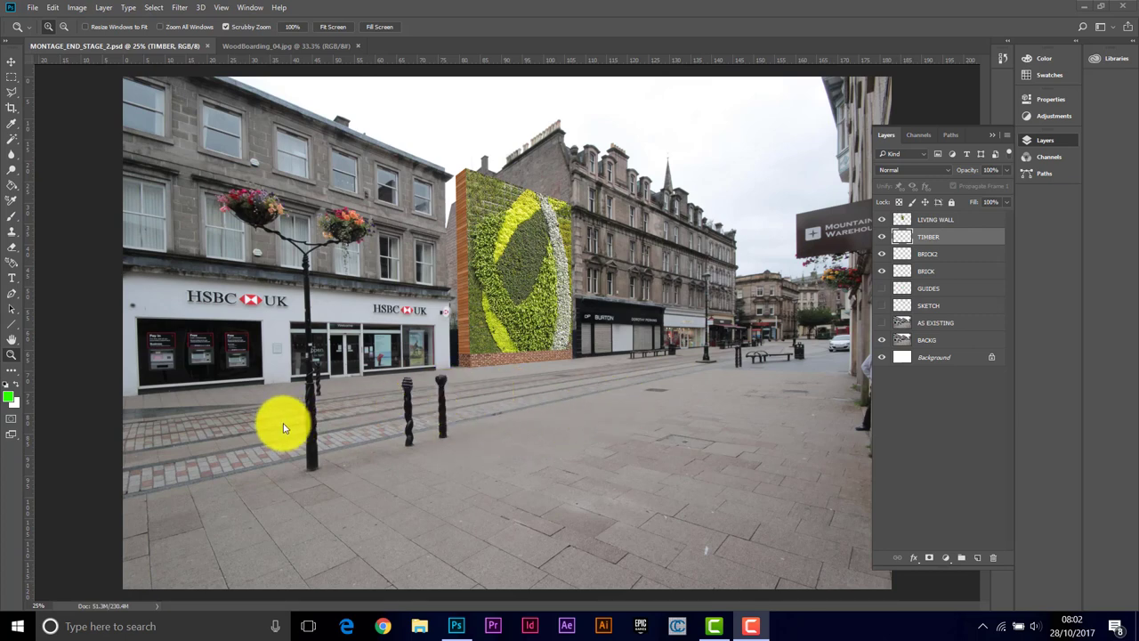
Turn on the GUIDES layer's visibility and move it above all other layers.
left_click(882, 288)
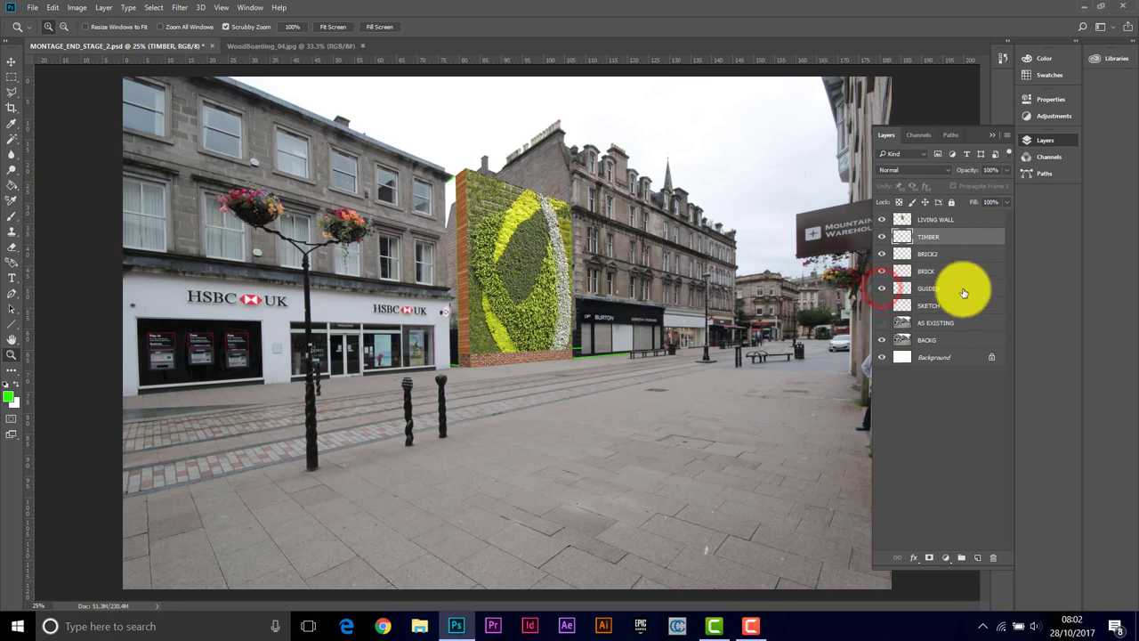
left_click(963, 291)
left_click_drag(963, 291, 961, 218)
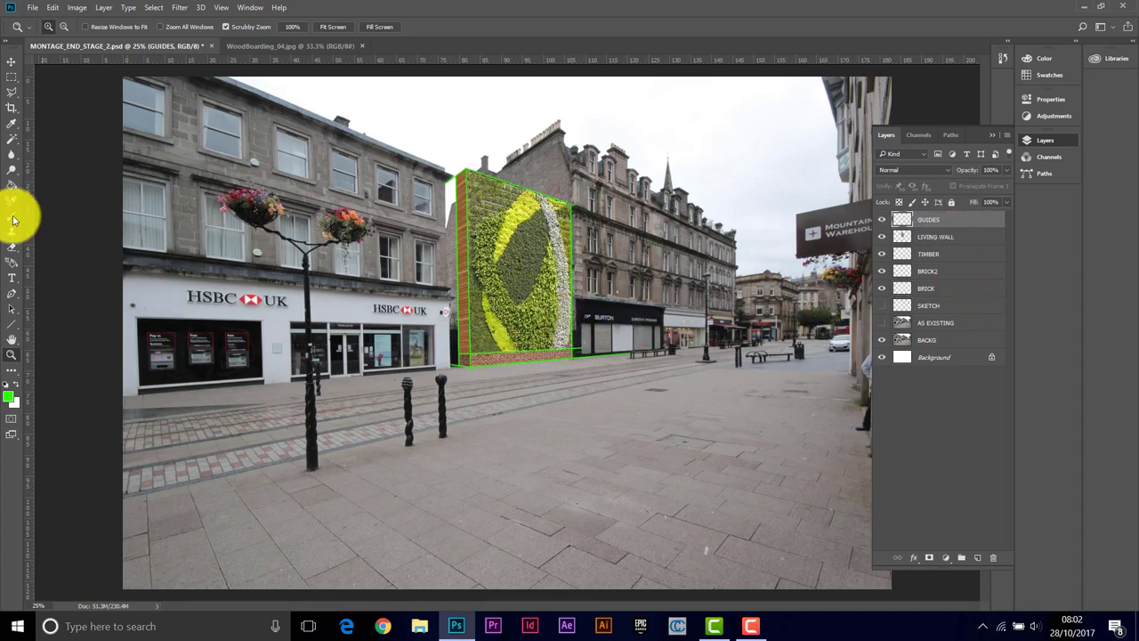
Draw 12 px green perspective lines along the pavement edge and the roofline.
left_click(10, 322)
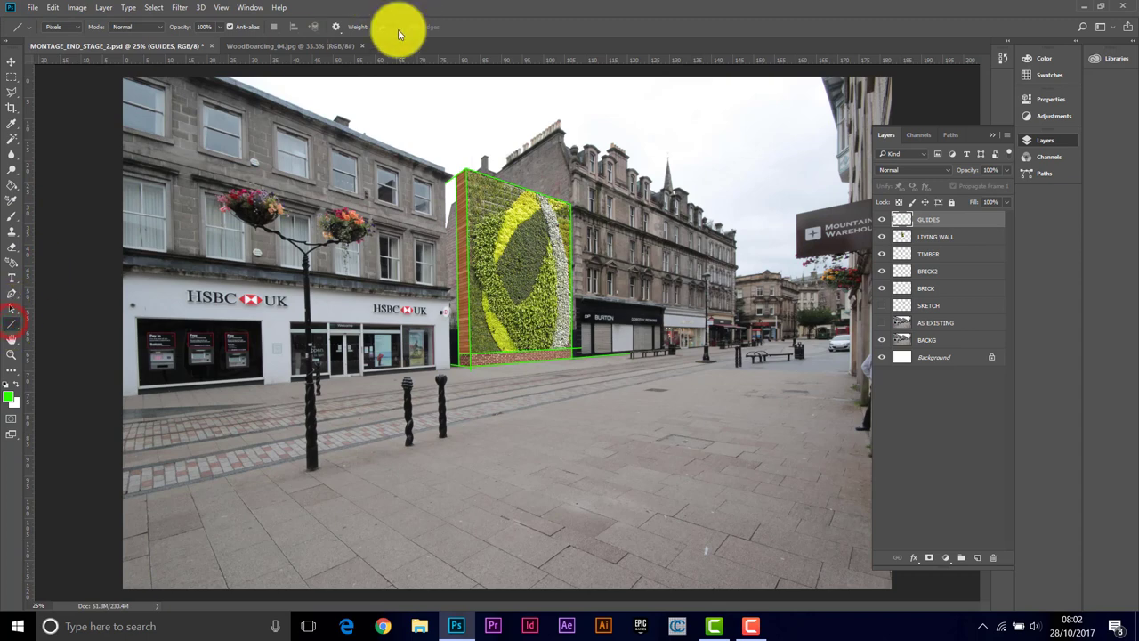
left_click(378, 27)
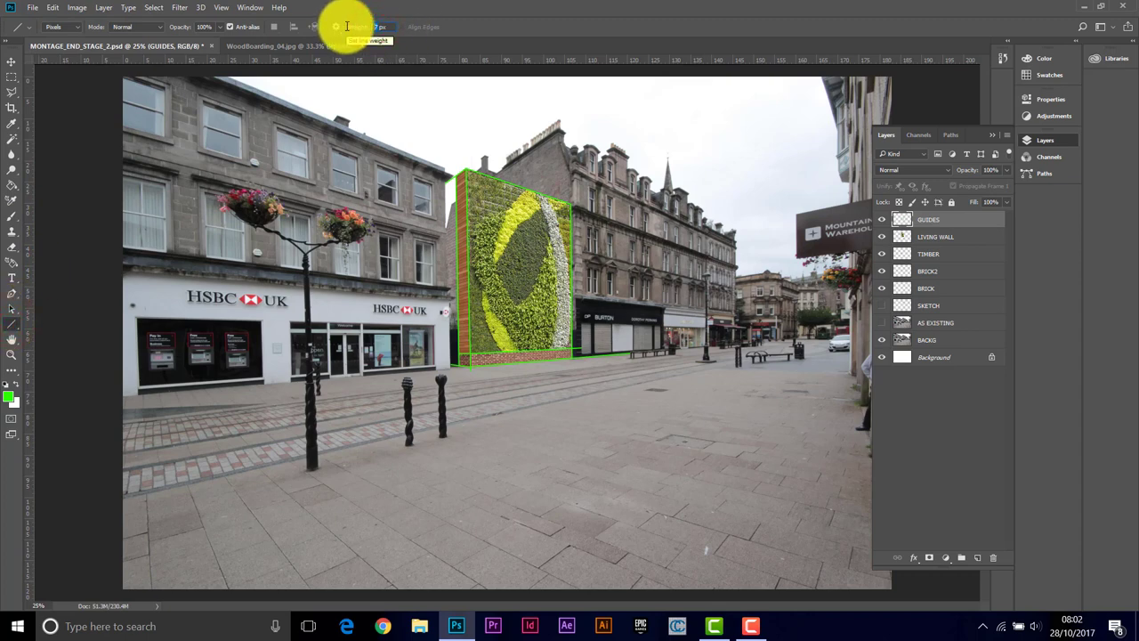
key("Return")
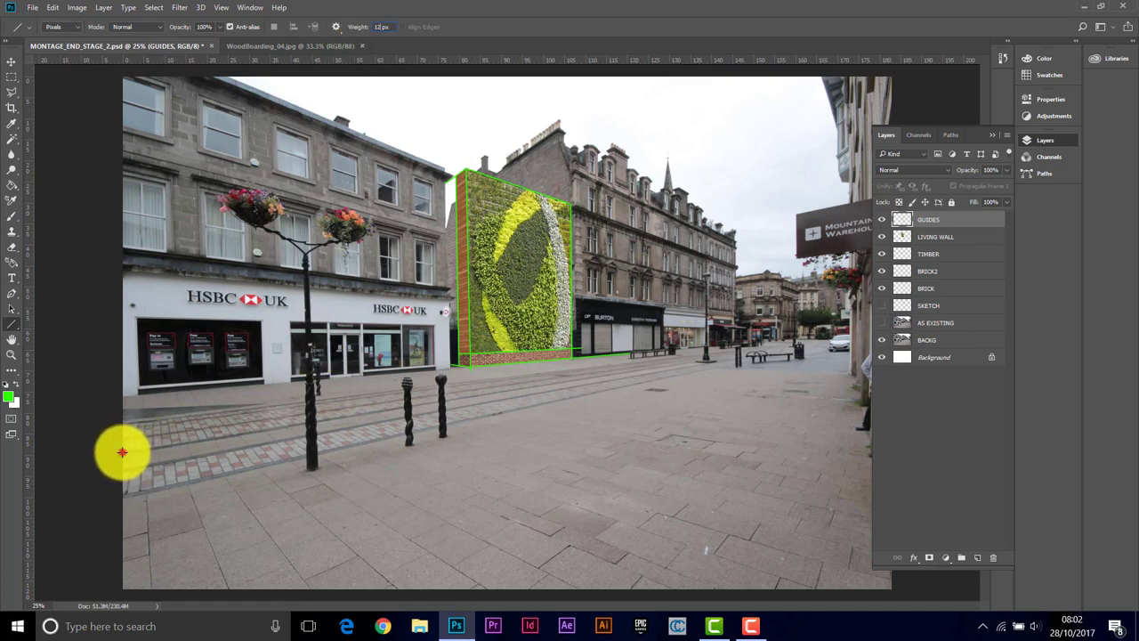
left_click_drag(122, 452, 790, 346)
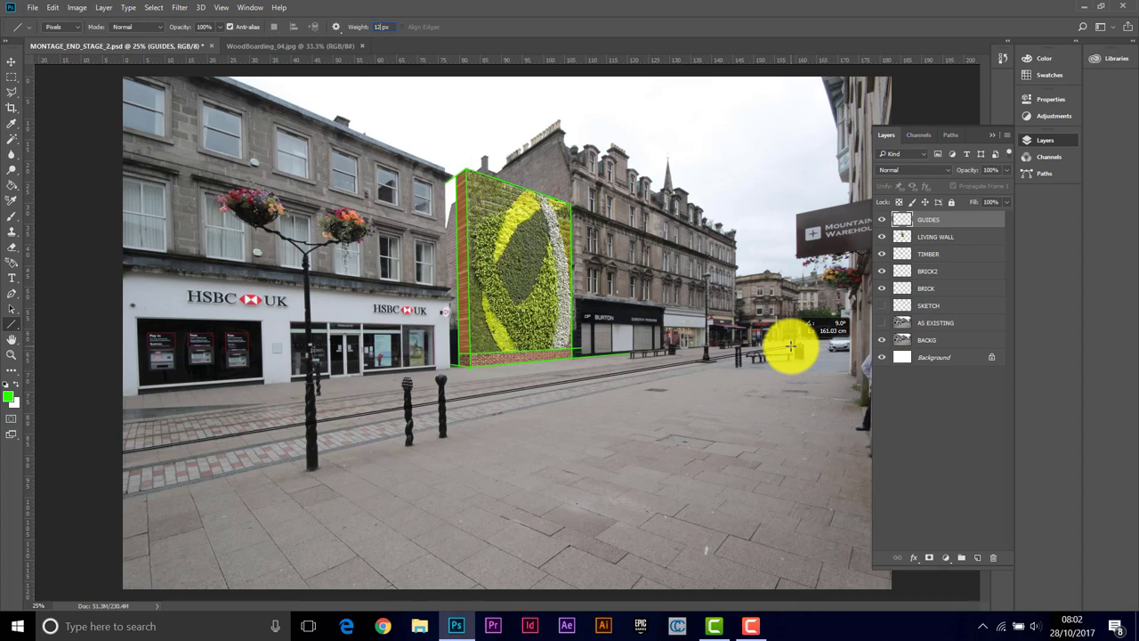
left_click_drag(790, 346, 790, 346)
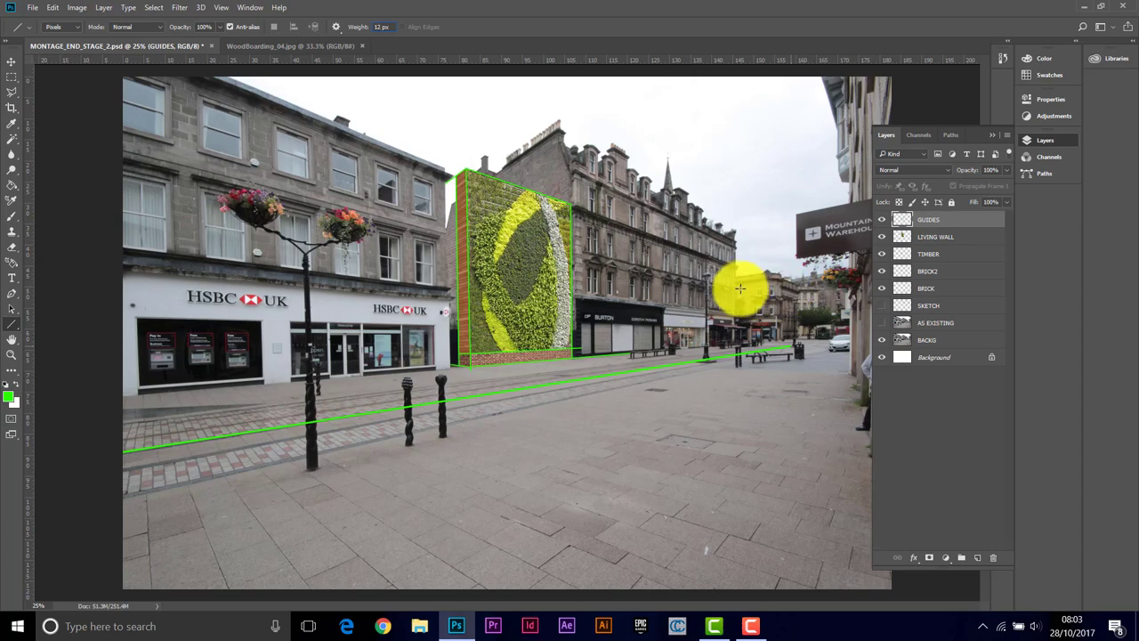
mouse_move(789, 288)
left_mouse_down()
mouse_move(664, 267)
mouse_move(436, 181)
mouse_move(460, 237)
mouse_move(415, 145)
mouse_move(186, 68)
mouse_move(178, 80)
mouse_move(181, 64)
left_mouse_up()
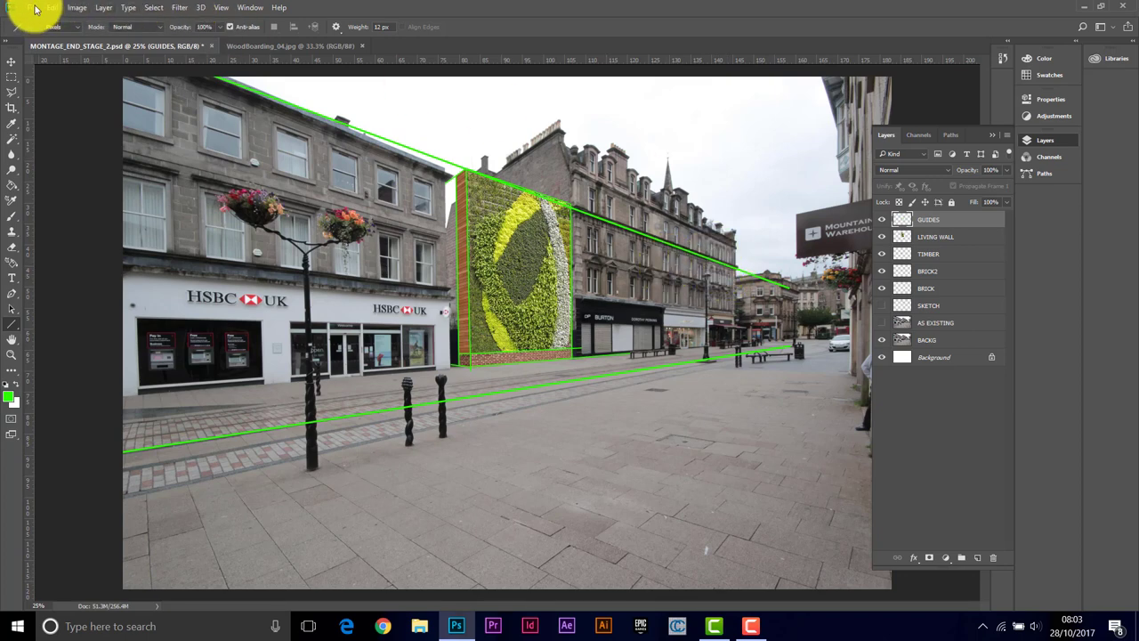
Close WoodBoarding_04.jpg and open the tree image EA04y_pers.tif.
left_click(362, 46)
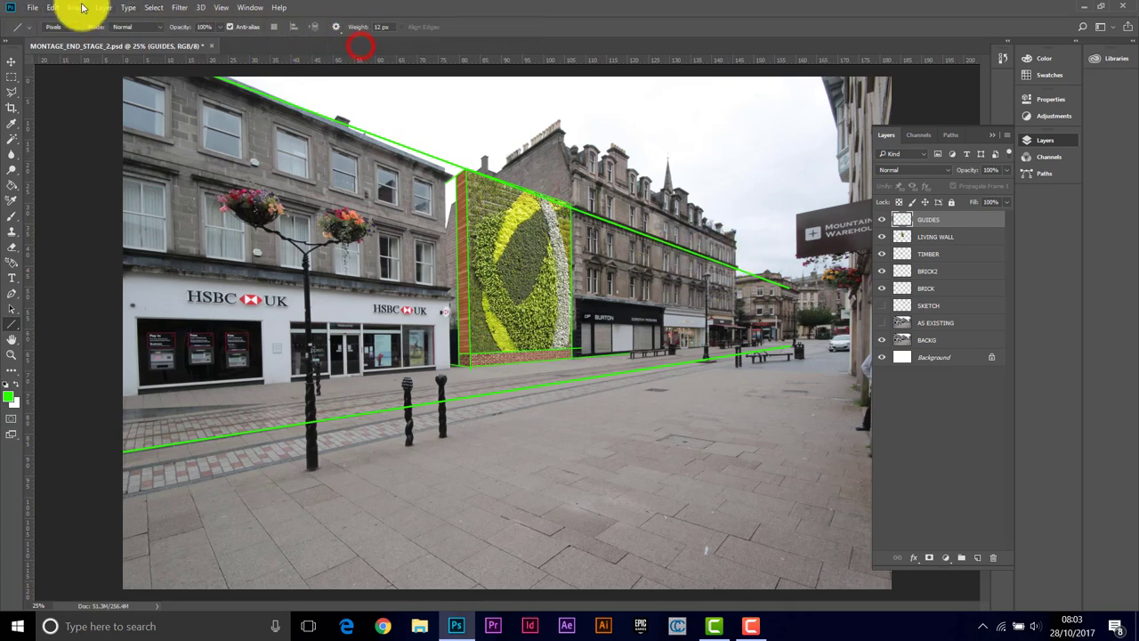
left_click(32, 8)
left_click(38, 28)
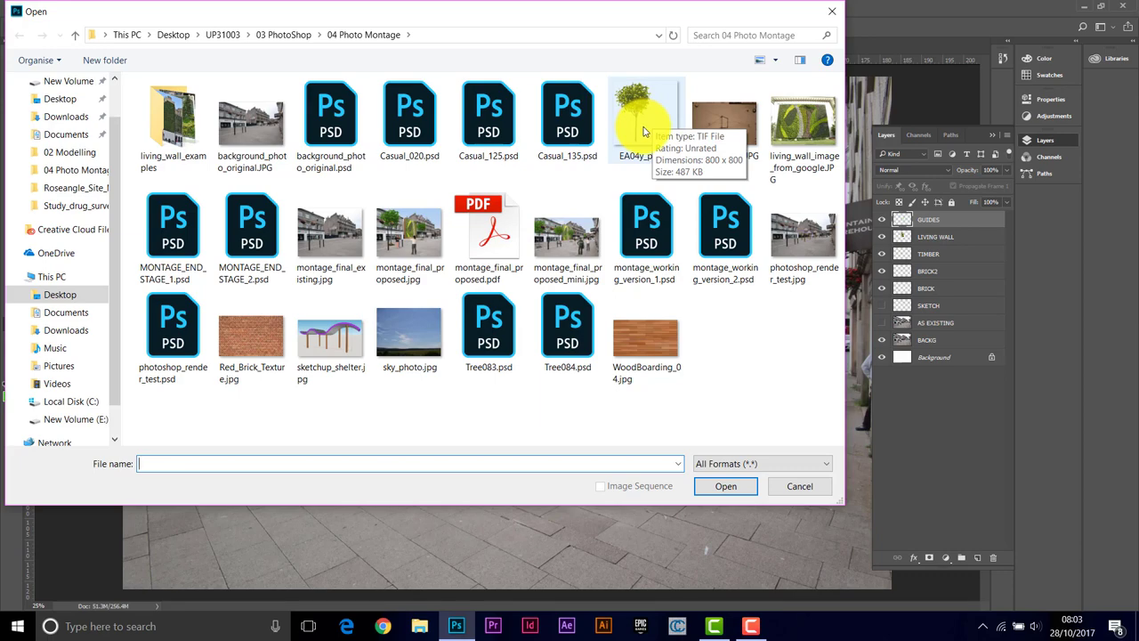
left_click(643, 131)
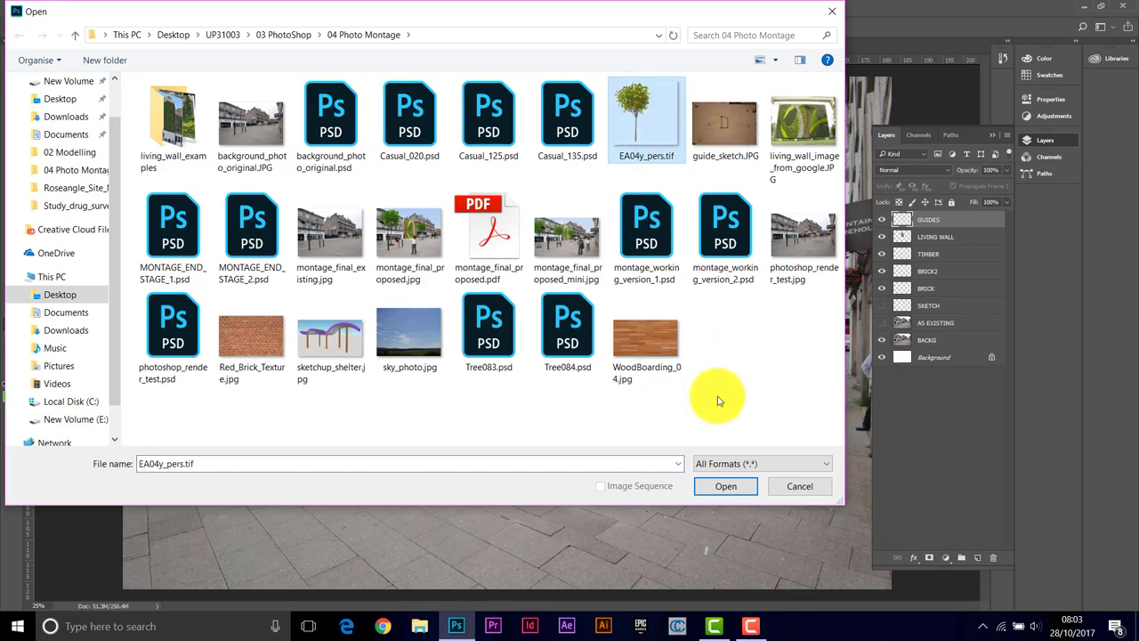
left_click(725, 485)
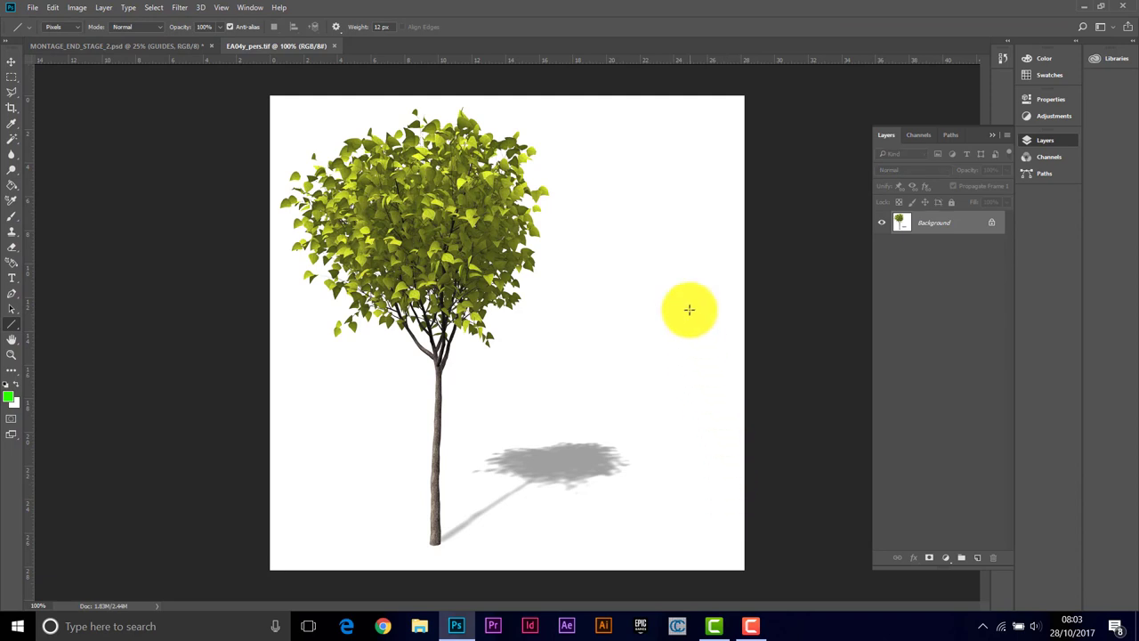
Load the tree selection from the Object Buffer 4 channel and return to the street montage.
left_click(918, 134)
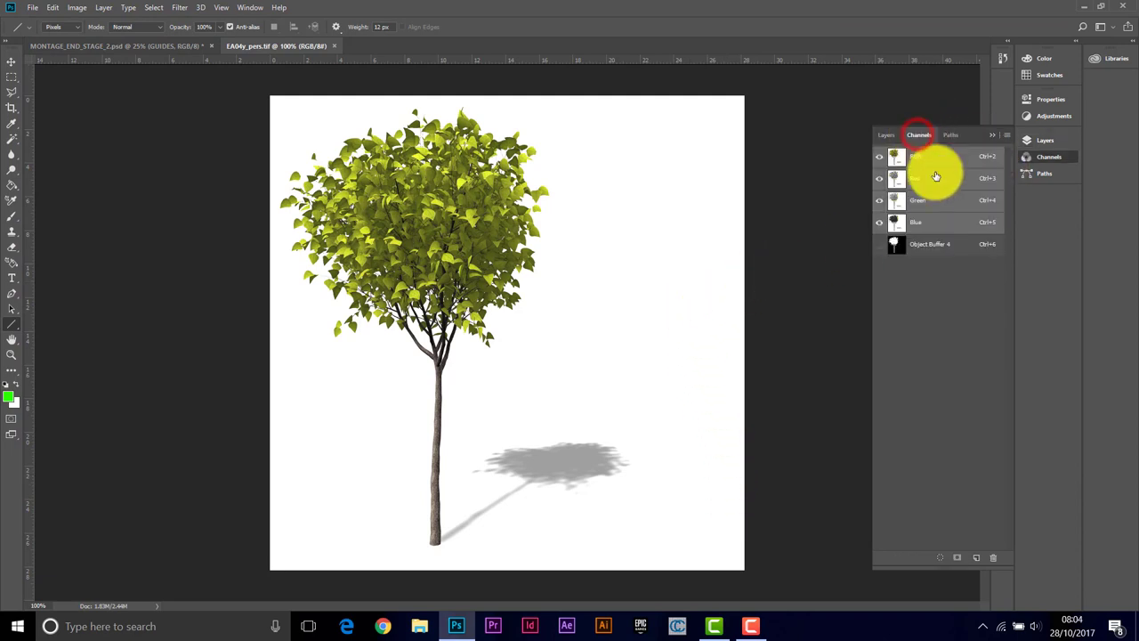
left_click(923, 248)
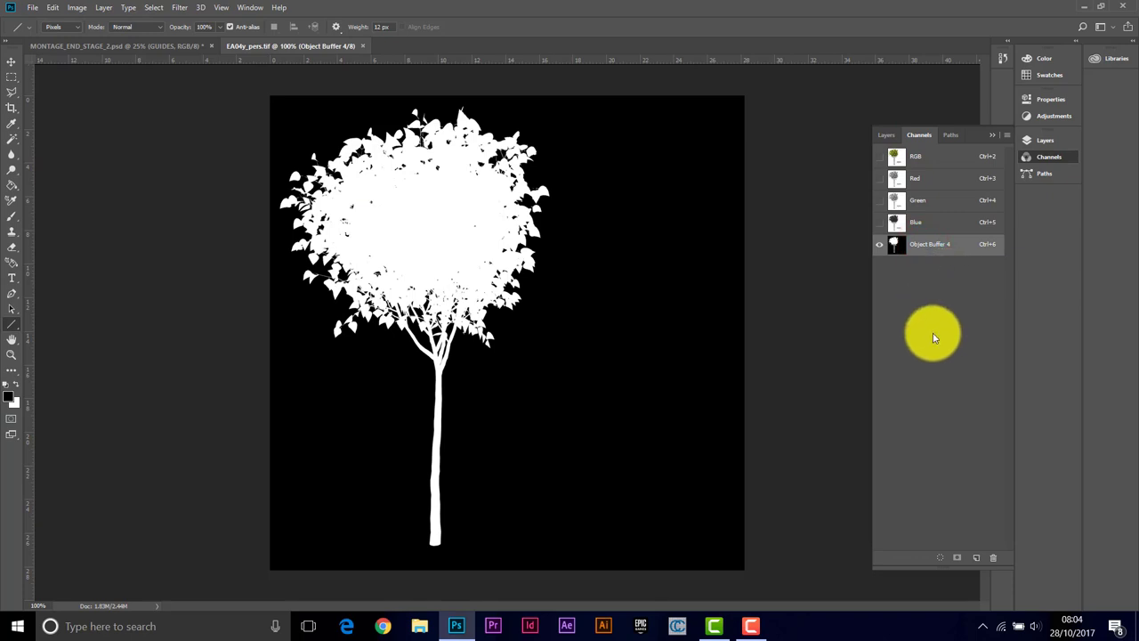
left_click(943, 561)
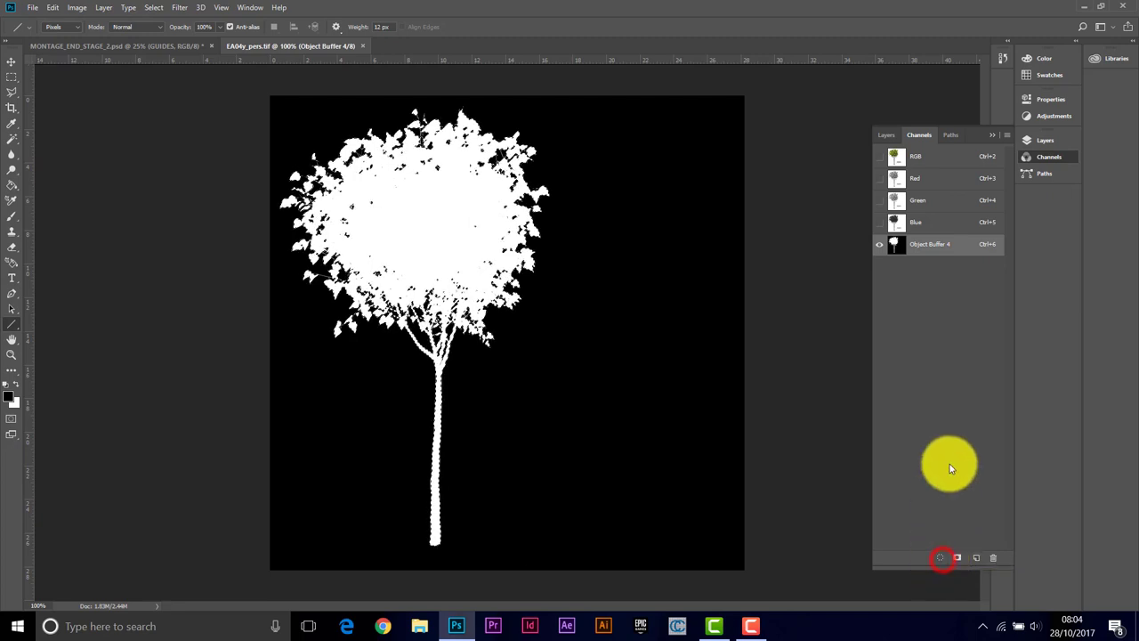
left_click(914, 160)
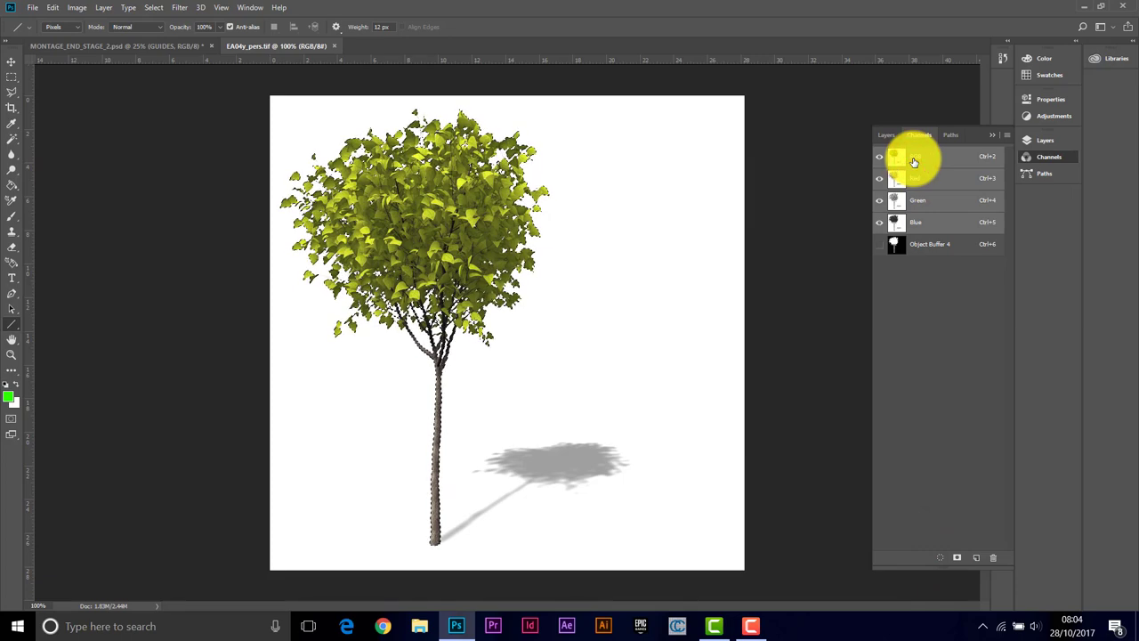
left_click(888, 135)
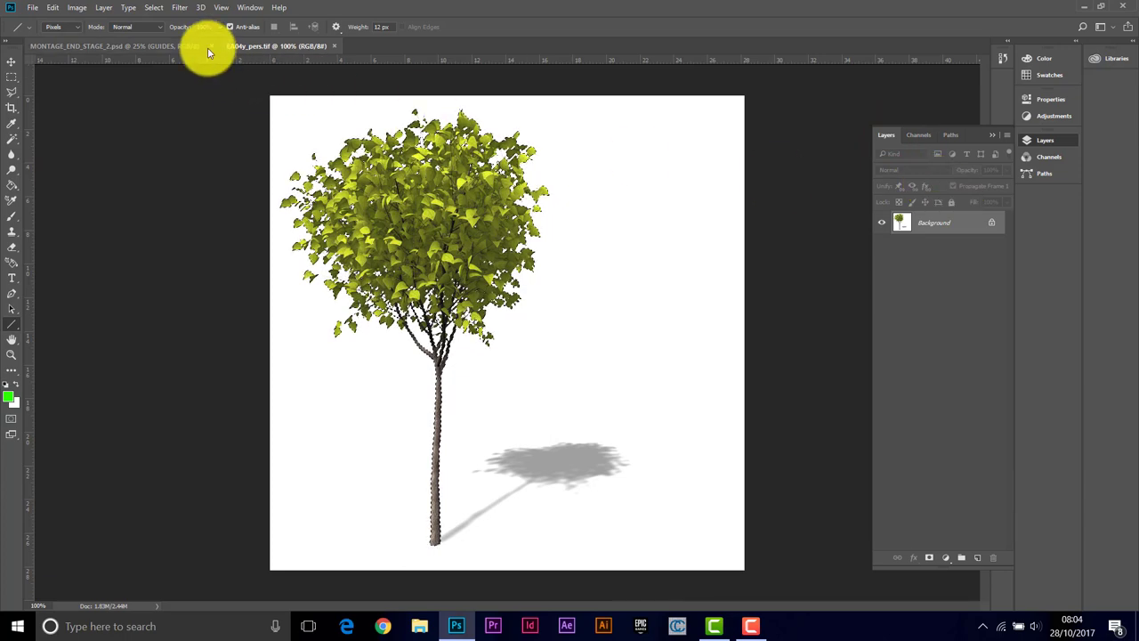
left_click(163, 46)
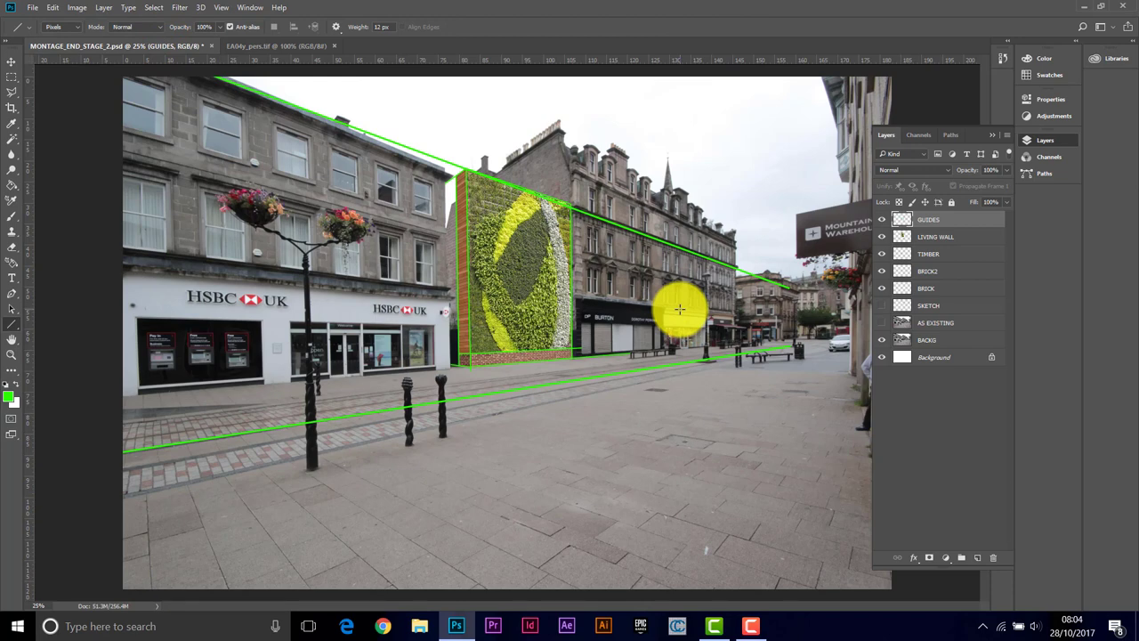
Paste the tree as a new layer, turn off snapping, and position it toward the shops.
key("ctrl+v")
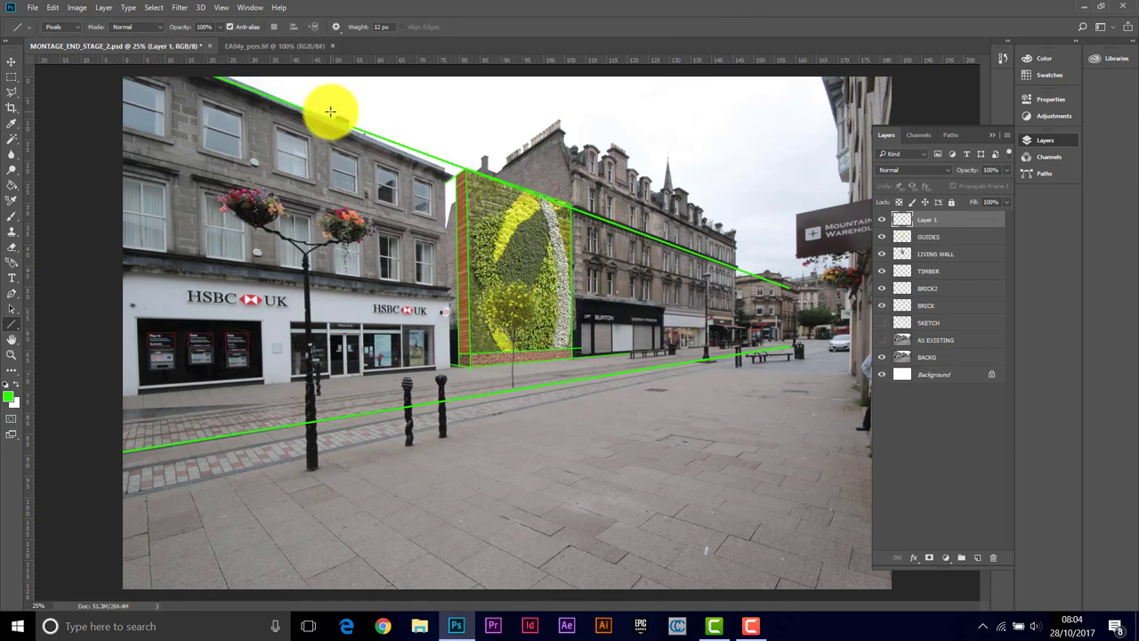
left_click(12, 60)
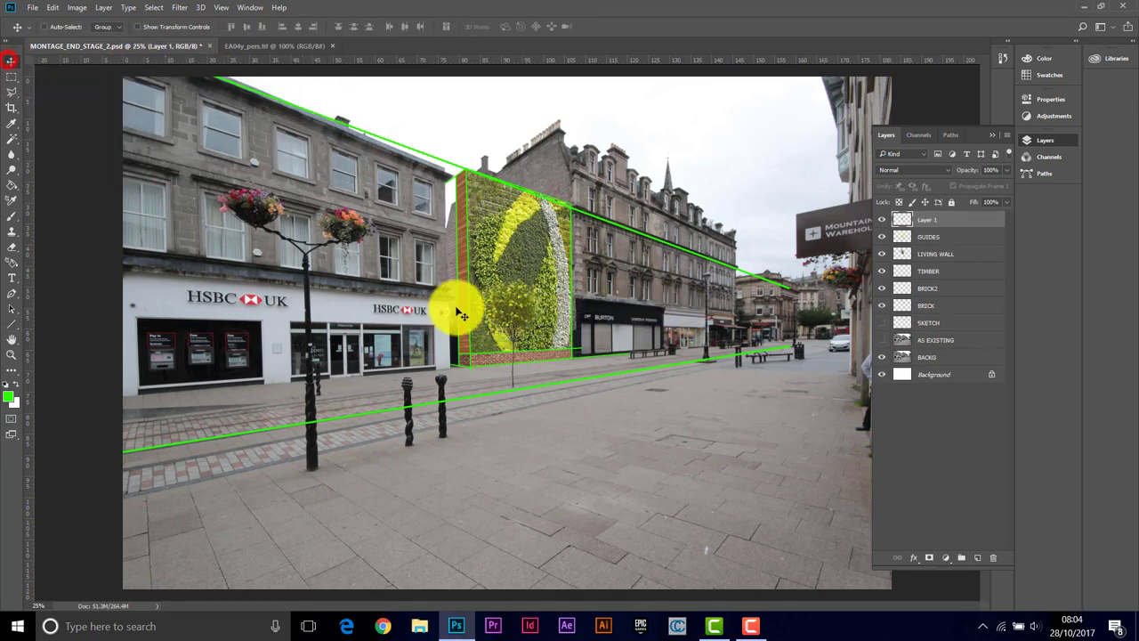
left_click_drag(508, 318, 660, 298)
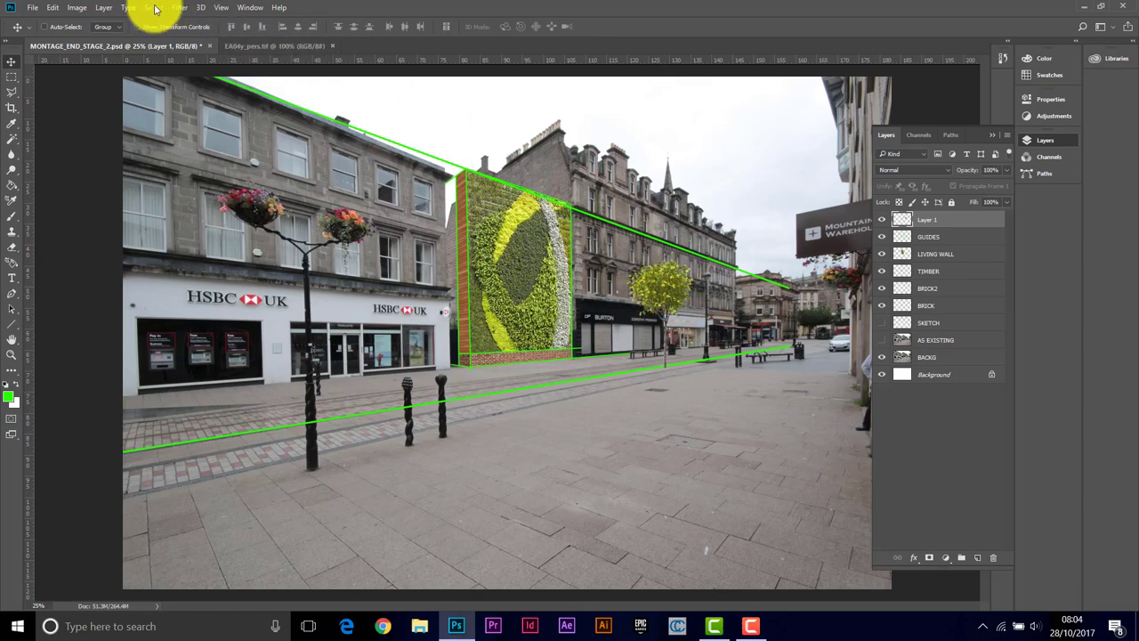
left_click(222, 8)
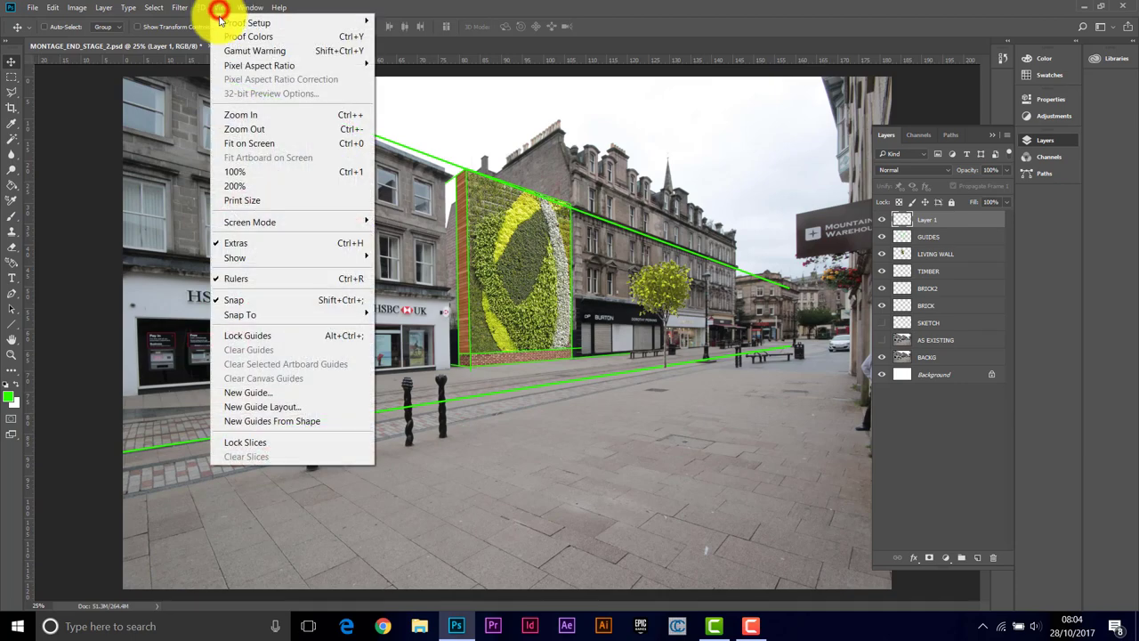
left_click(220, 305)
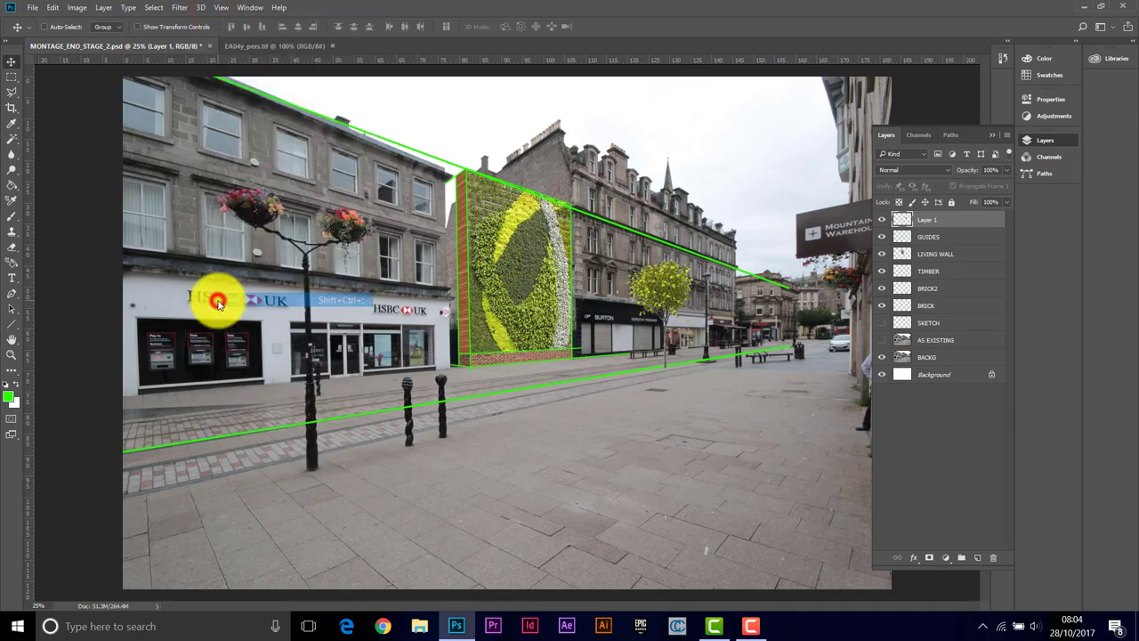
mouse_move(661, 292)
left_mouse_down()
mouse_move(648, 285)
mouse_move(670, 296)
left_mouse_up()
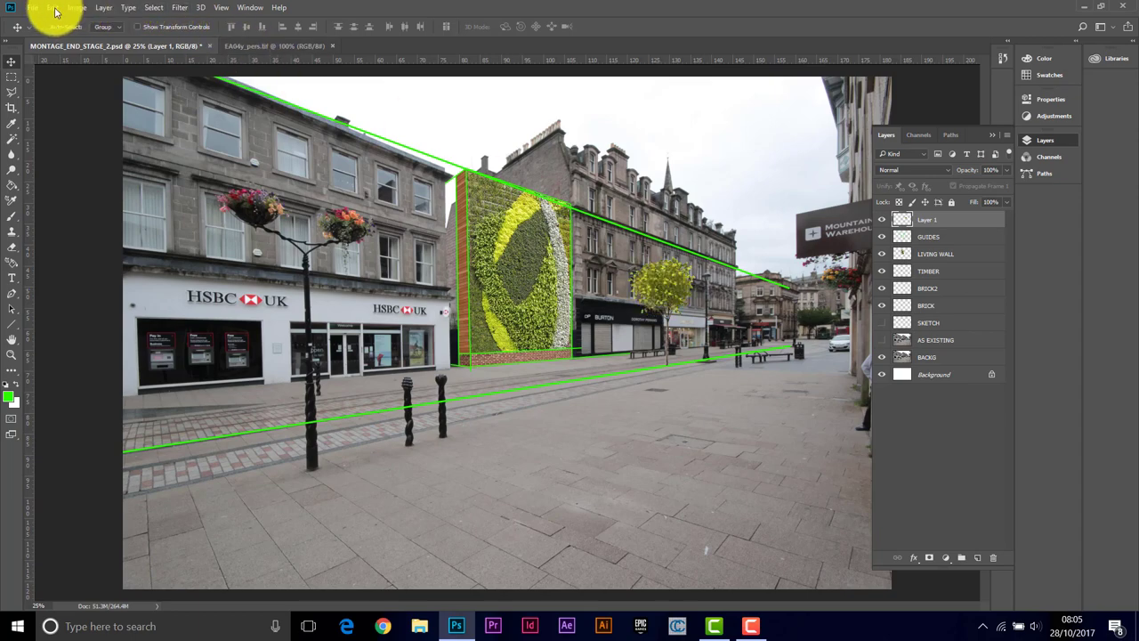
Apply Hue +30, Saturation −13, Lightness −33 to the tree and shift it before Dorothy Perkins.
scroll(691, 314, "up", 5)
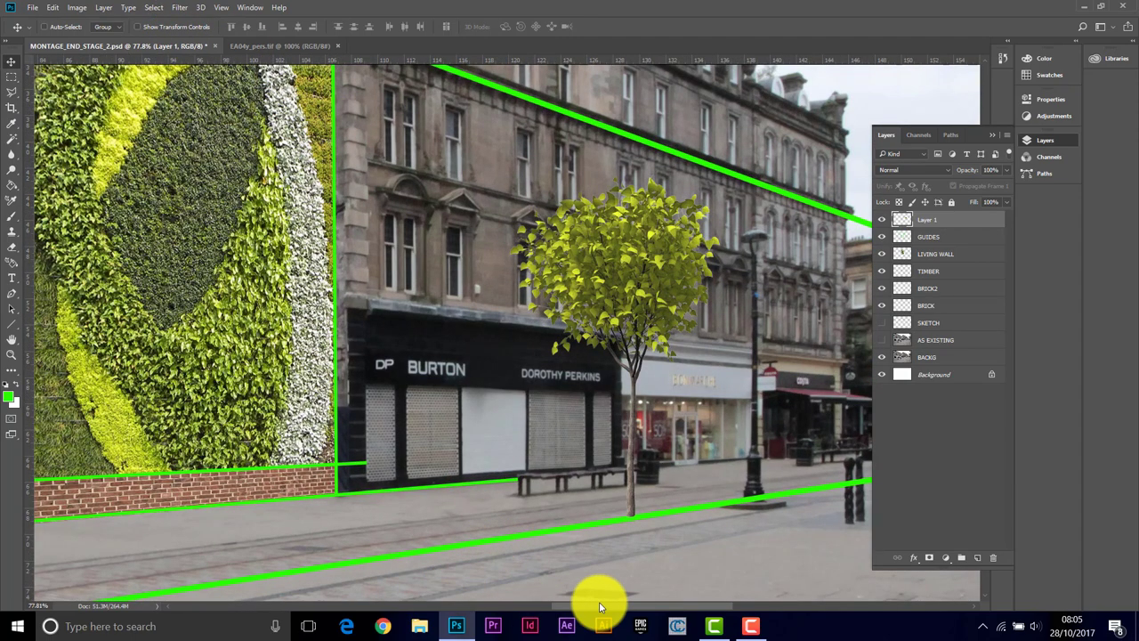
left_click_drag(600, 602, 660, 596)
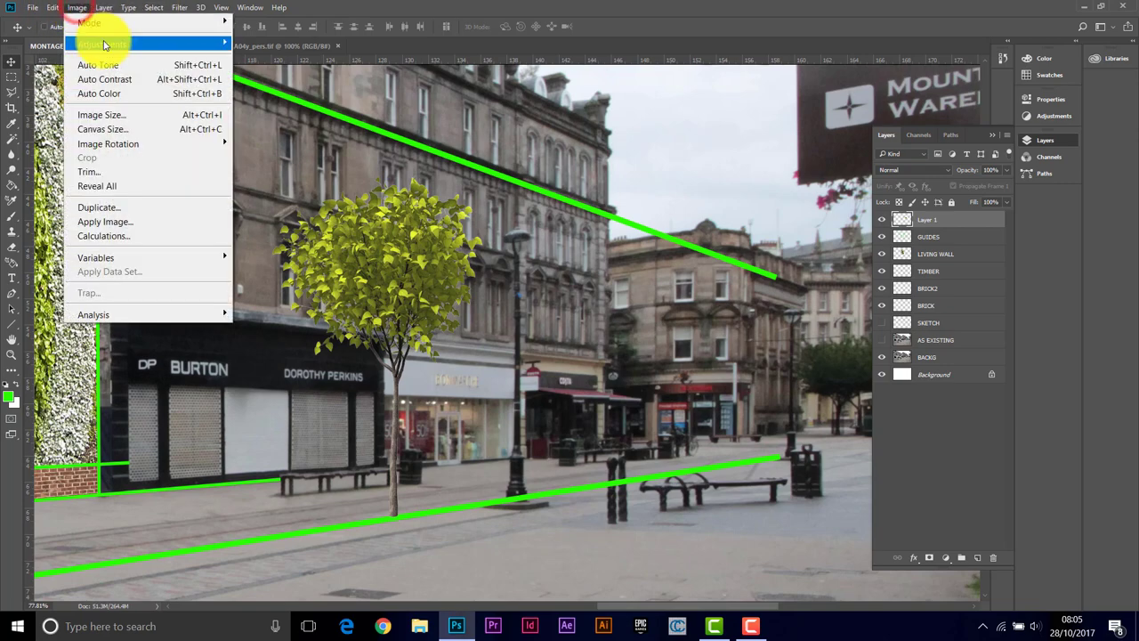
mouse_move(102, 43)
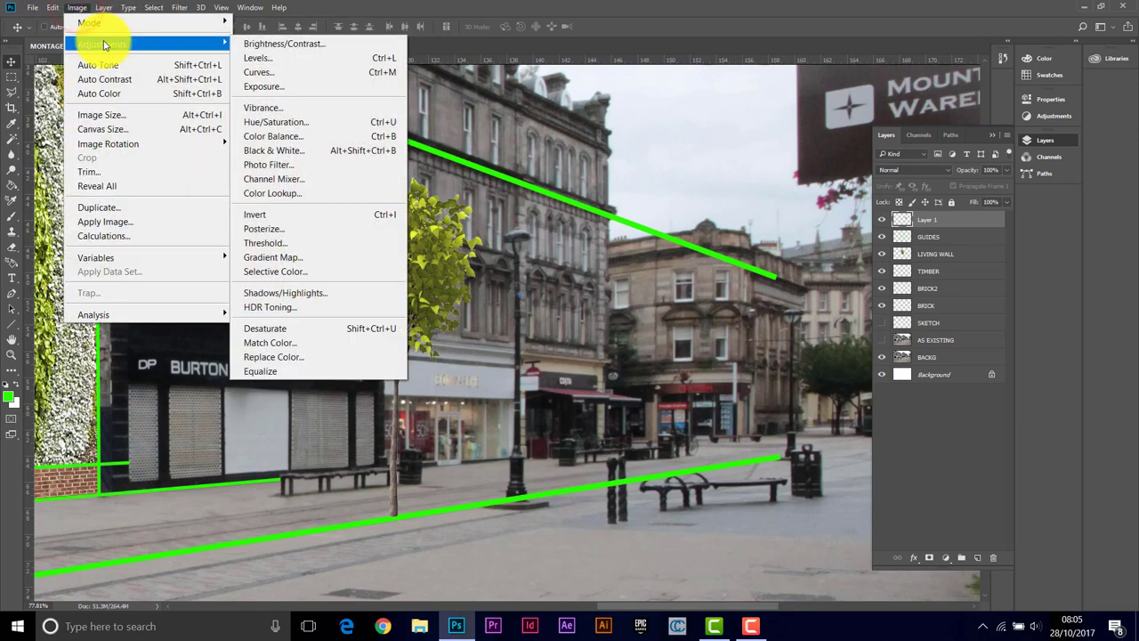
left_click(296, 128)
left_click_drag(481, 40, 627, 200)
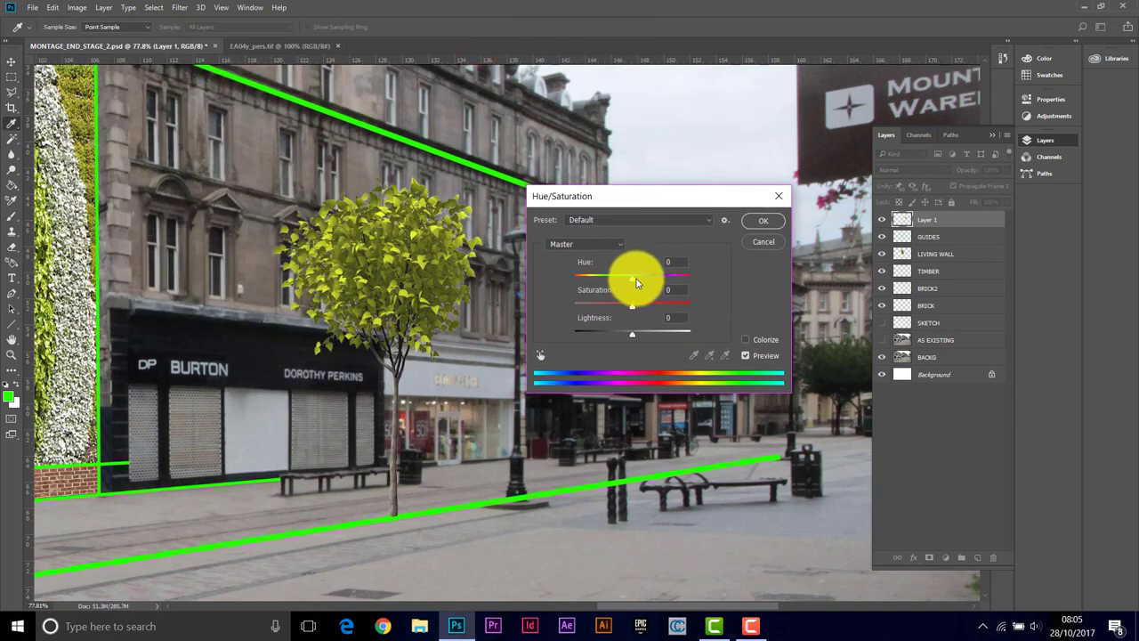
left_click_drag(635, 282, 643, 282)
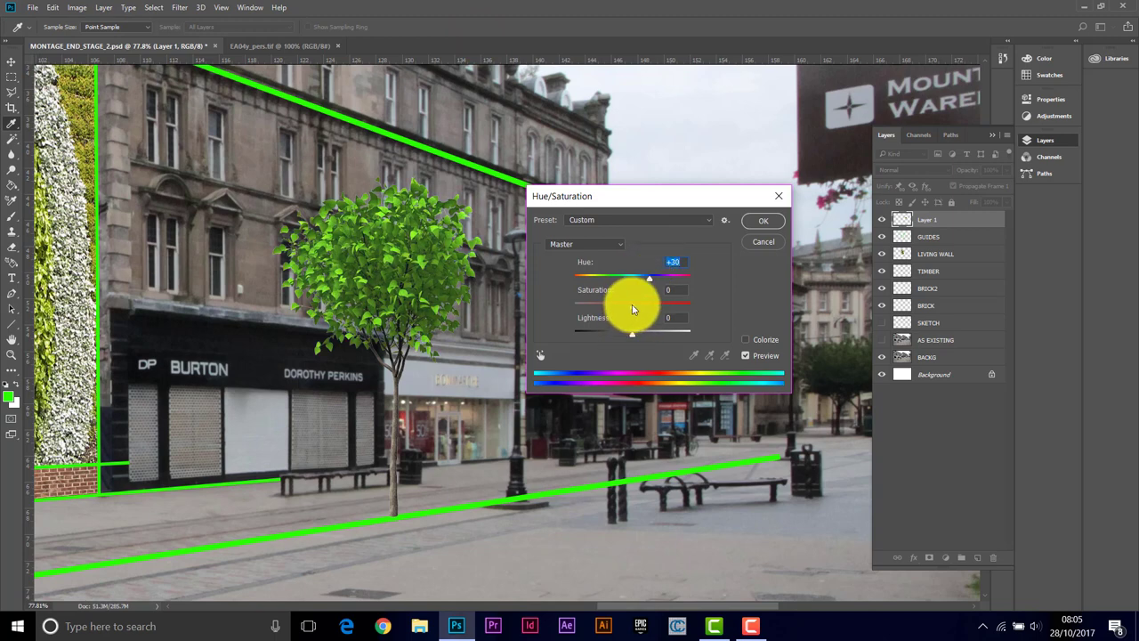
left_click_drag(630, 309, 620, 338)
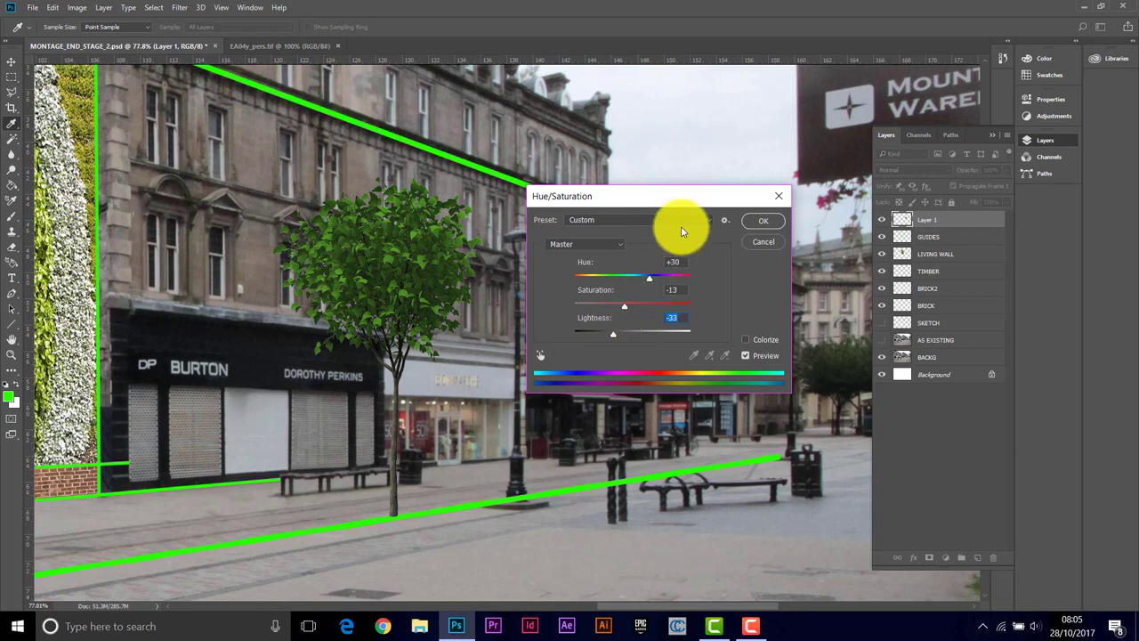
left_click(764, 223)
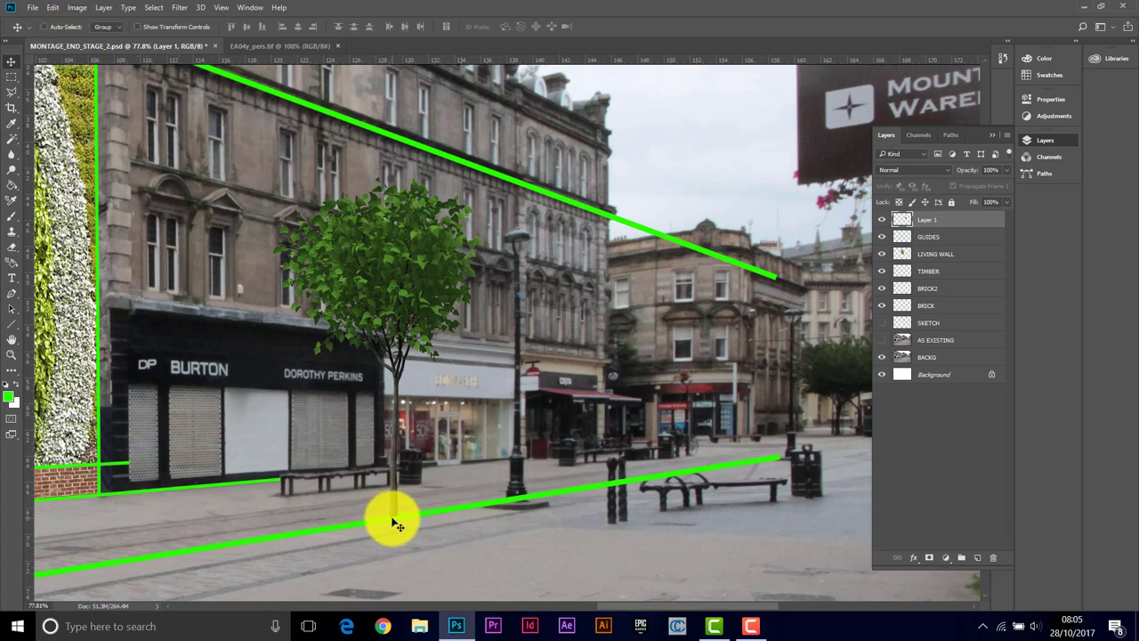
left_click_drag(386, 307, 342, 290)
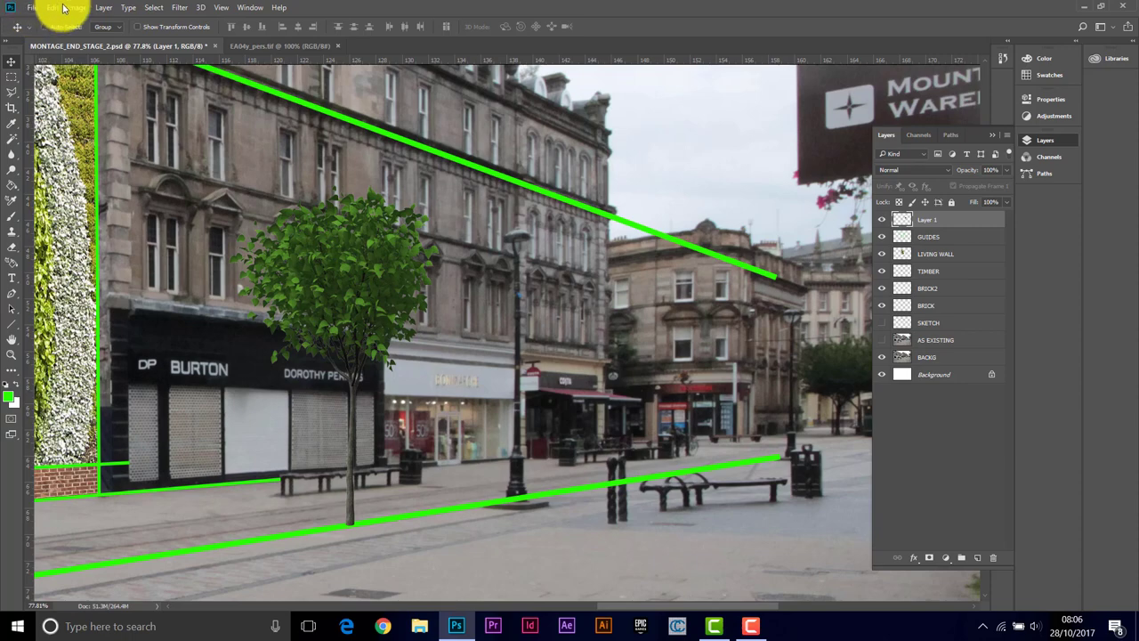
Scale the tree up to about 138% with its trunk on the pavement before Dorothy Perkins.
left_click(54, 8)
mouse_move(46, 328)
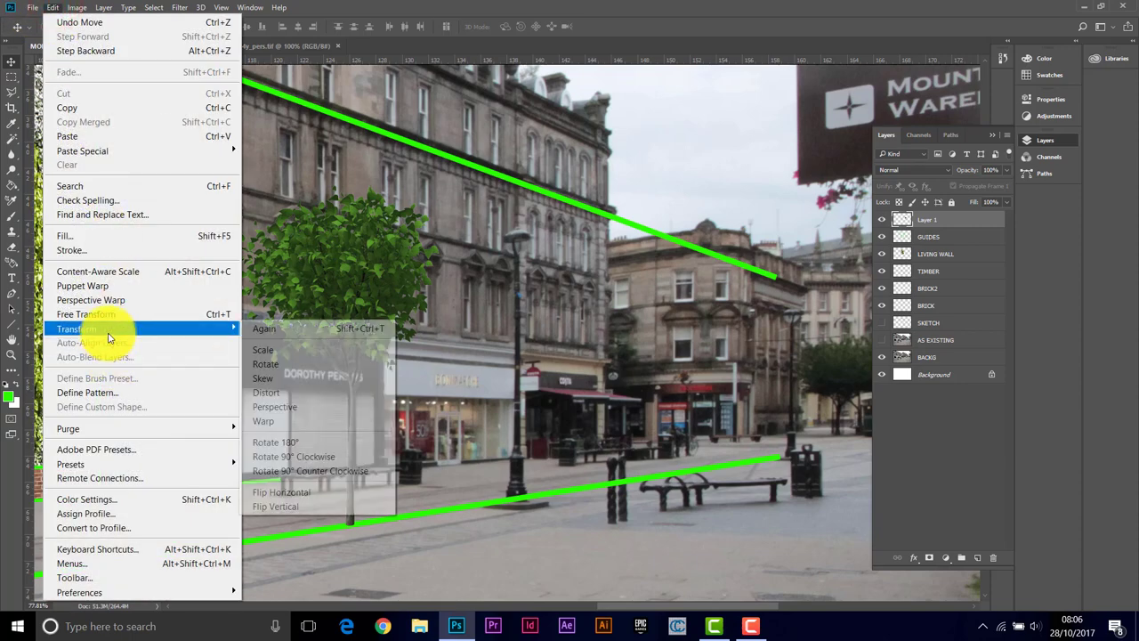
left_click(276, 349)
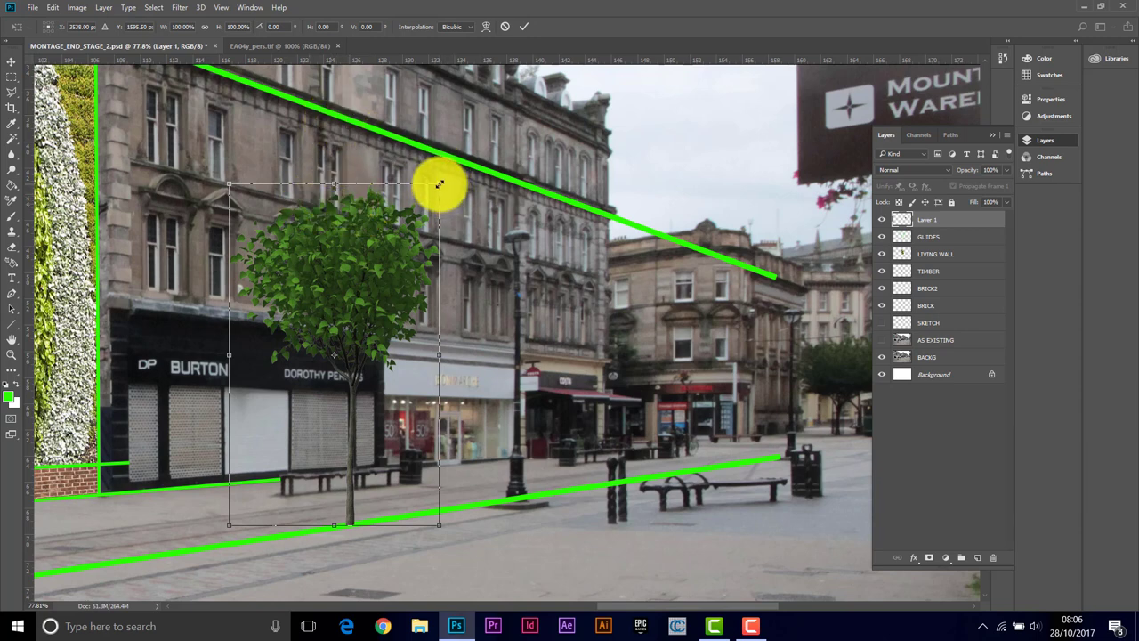
left_click_drag(442, 183, 544, 163)
left_click_drag(377, 372, 349, 375)
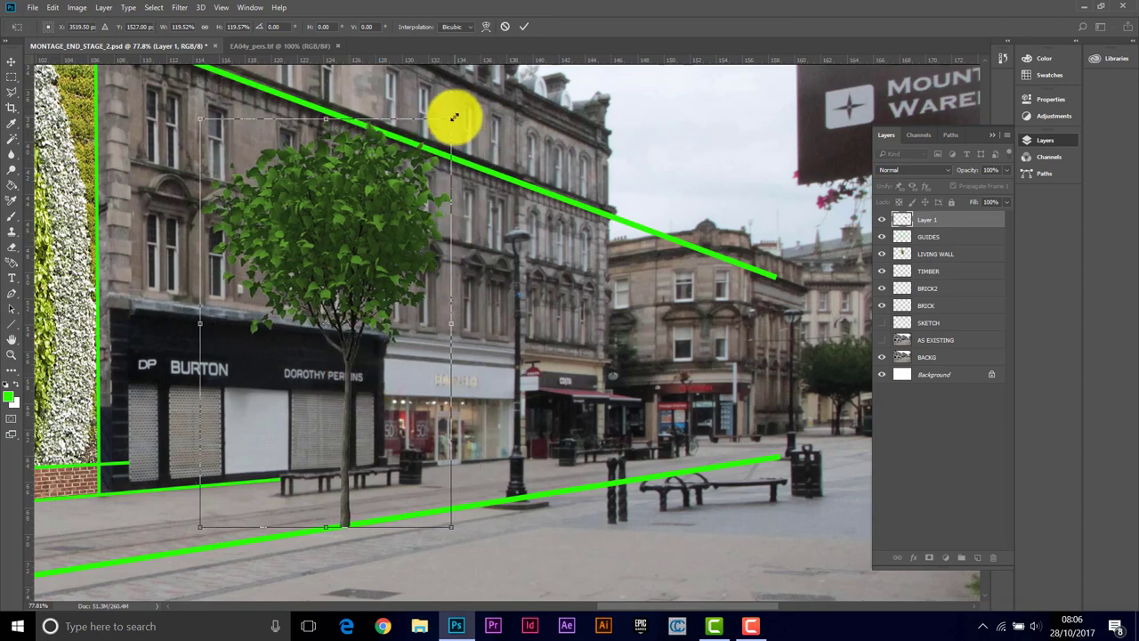
left_click_drag(454, 117, 472, 102)
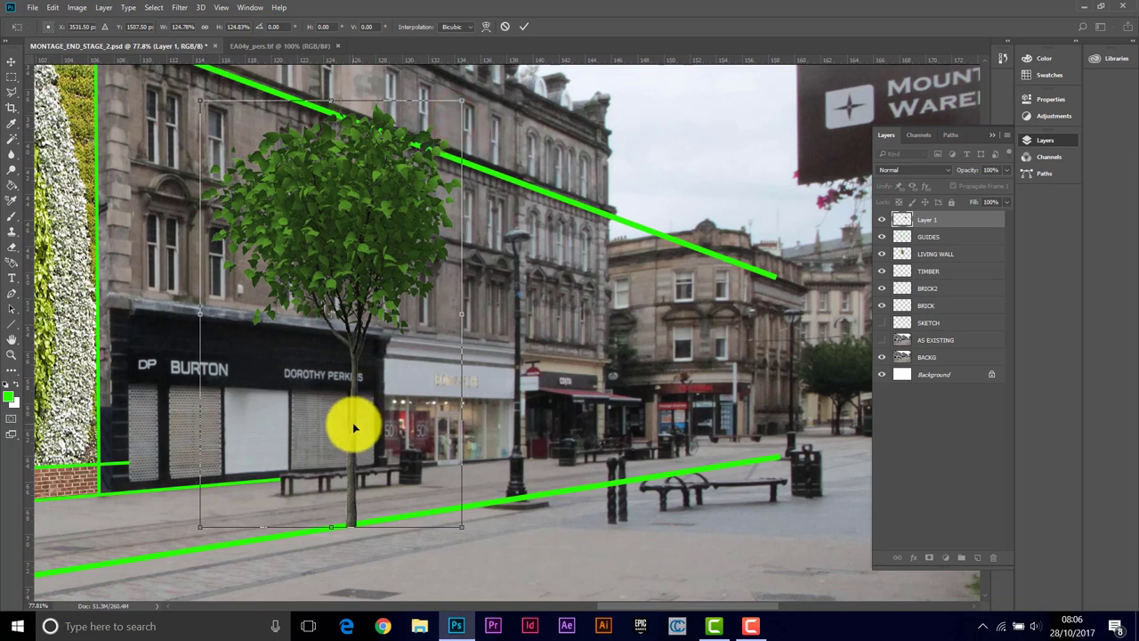
left_click_drag(354, 427, 346, 426)
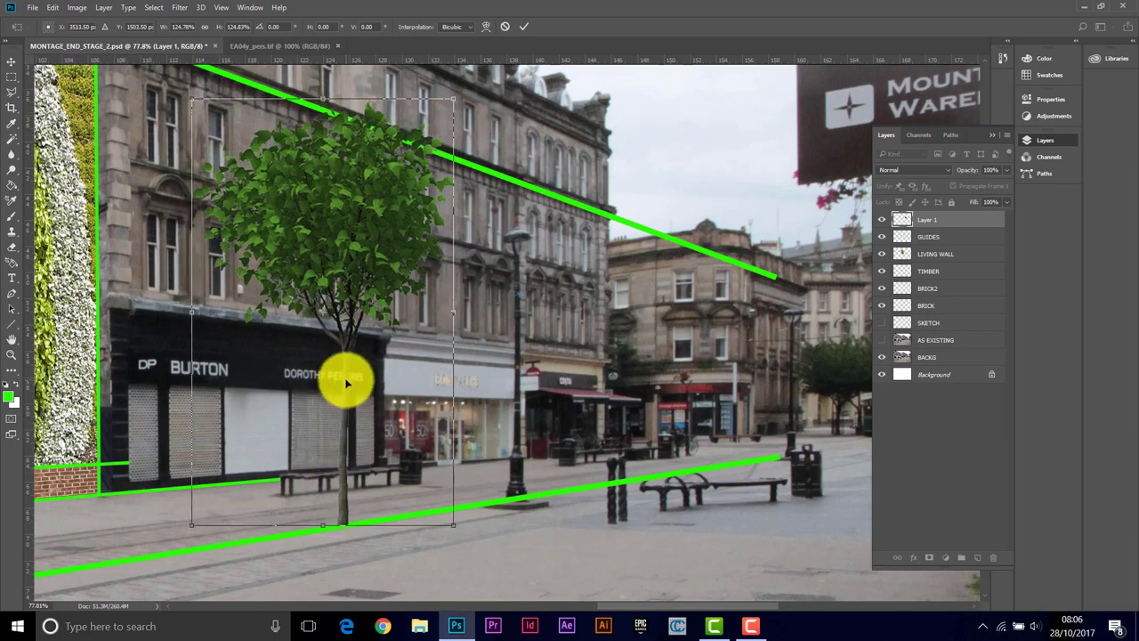
left_click_drag(347, 378, 327, 482)
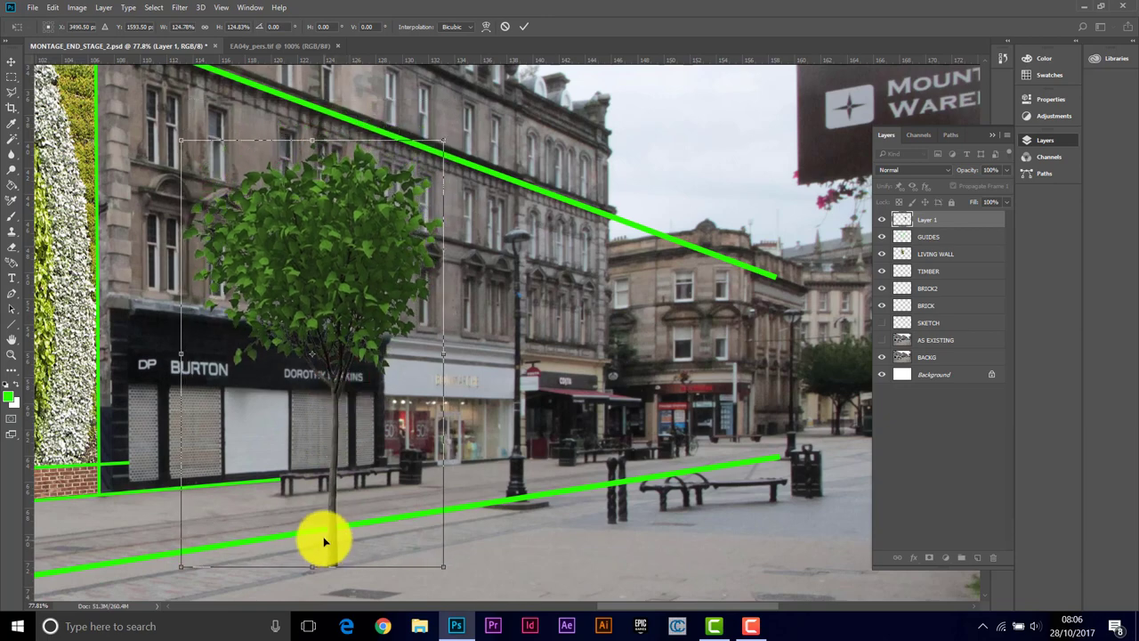
left_click_drag(444, 142, 491, 105)
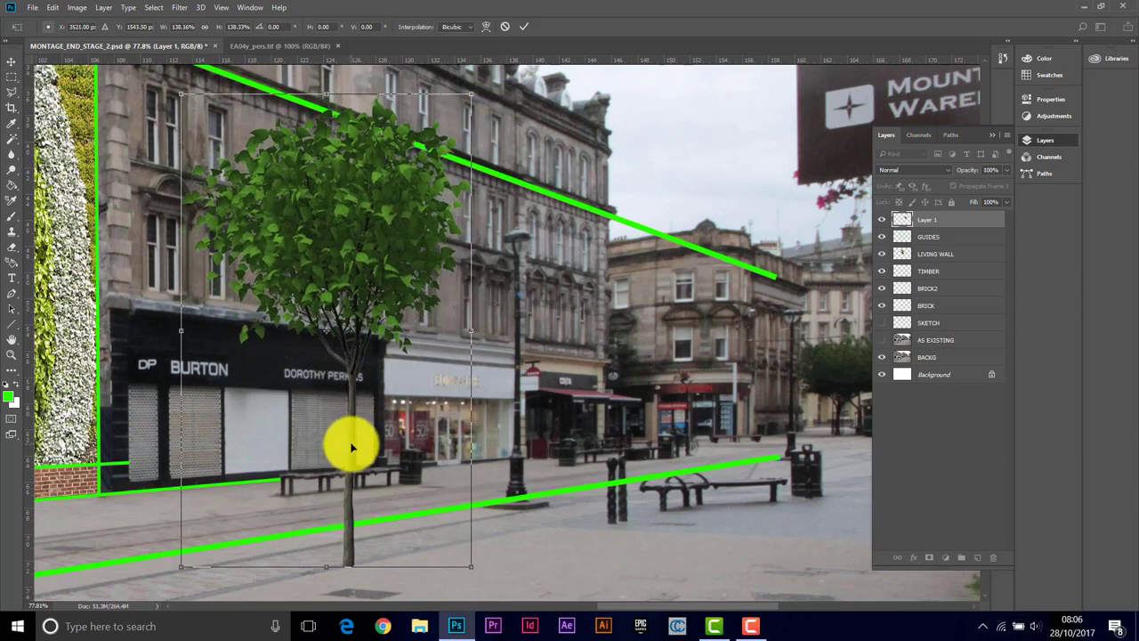
mouse_move(353, 447)
left_mouse_down()
mouse_move(339, 445)
mouse_move(347, 439)
left_mouse_up()
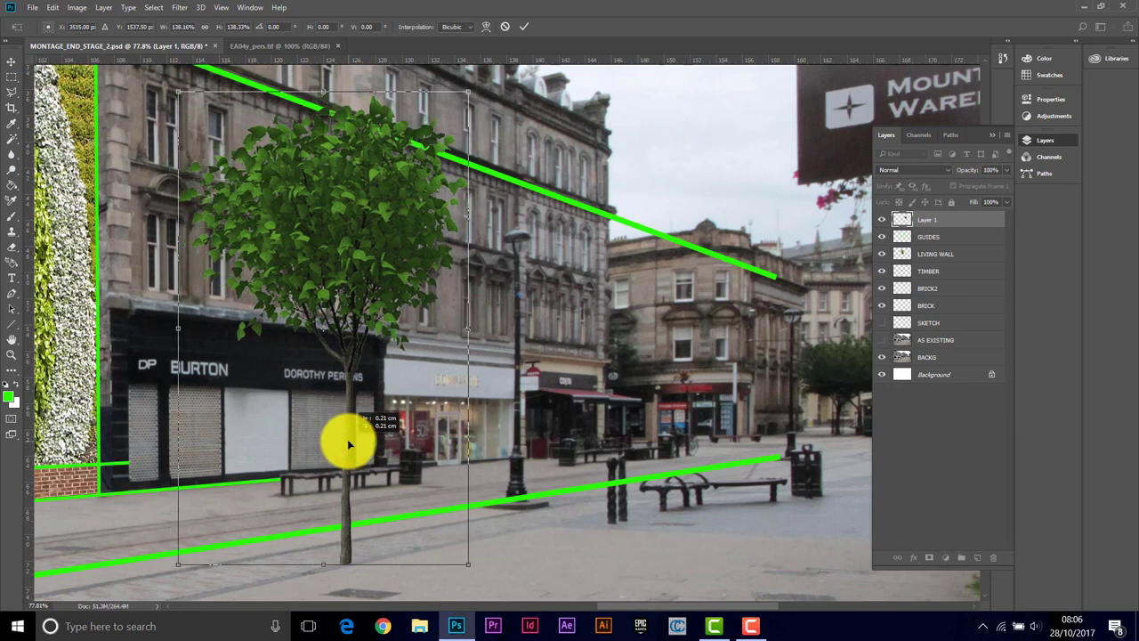
left_click(524, 27)
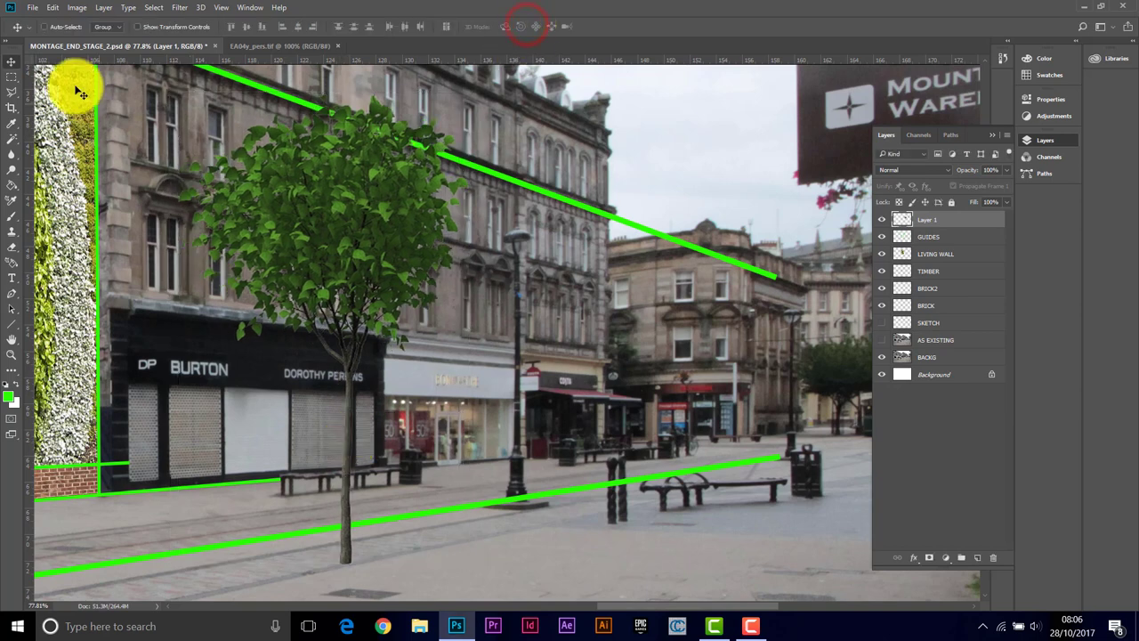
Zoom in on the base of the tree trunk.
left_click(13, 93)
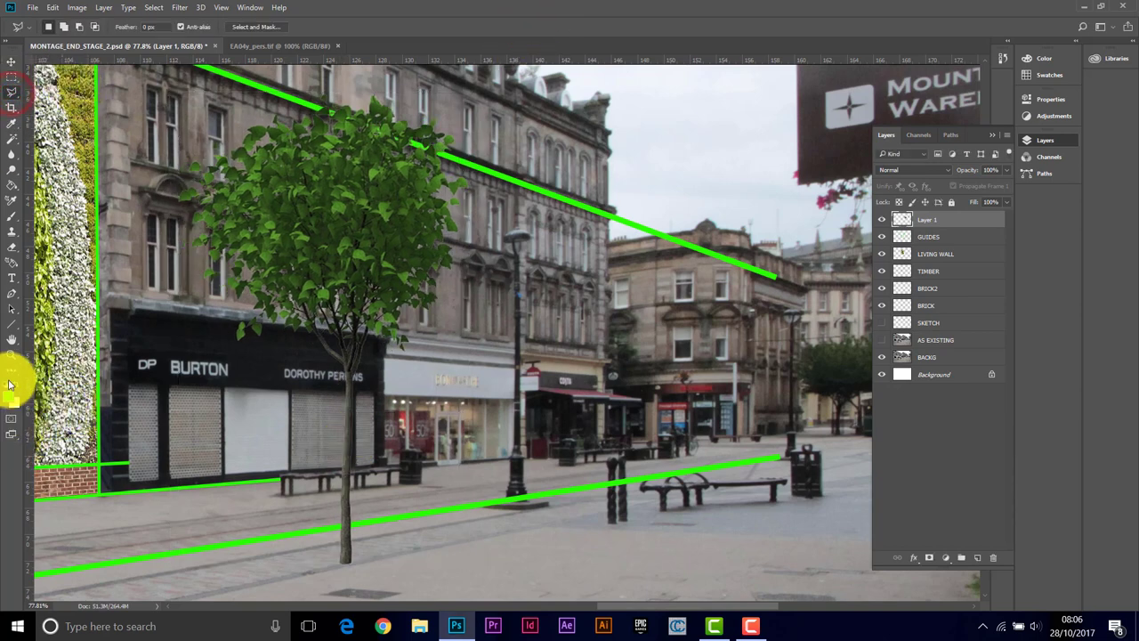
left_click(10, 356)
left_click(350, 537)
left_click(351, 536)
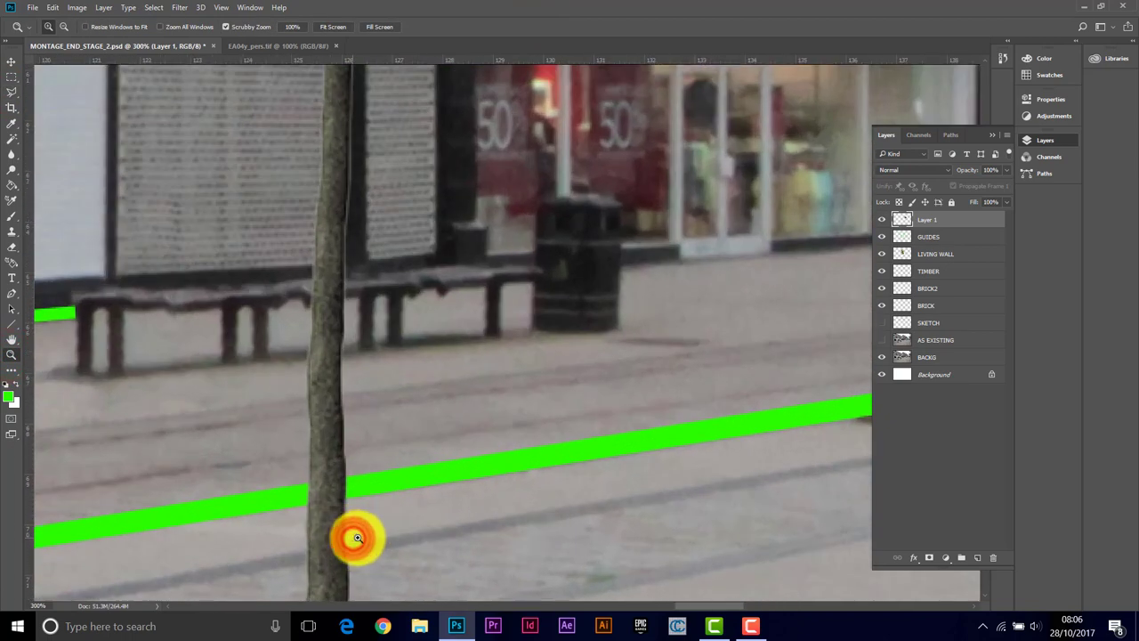
scroll(614, 387, "down", 3)
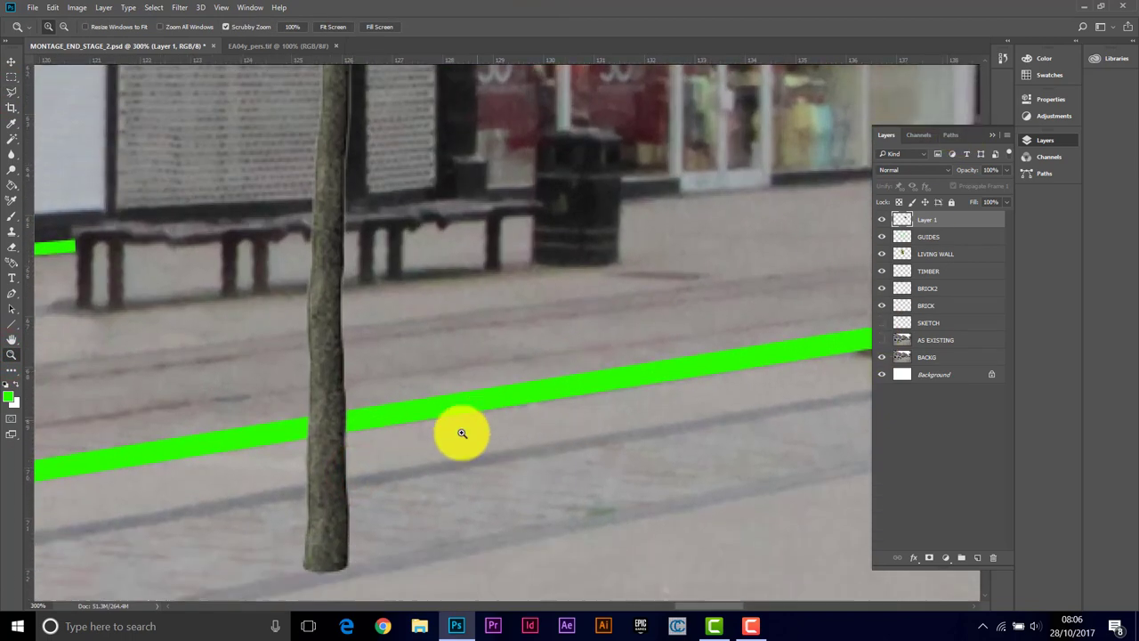
Outline the trunk below the green guide line with the Polygonal Lasso and delete it.
left_click(12, 93)
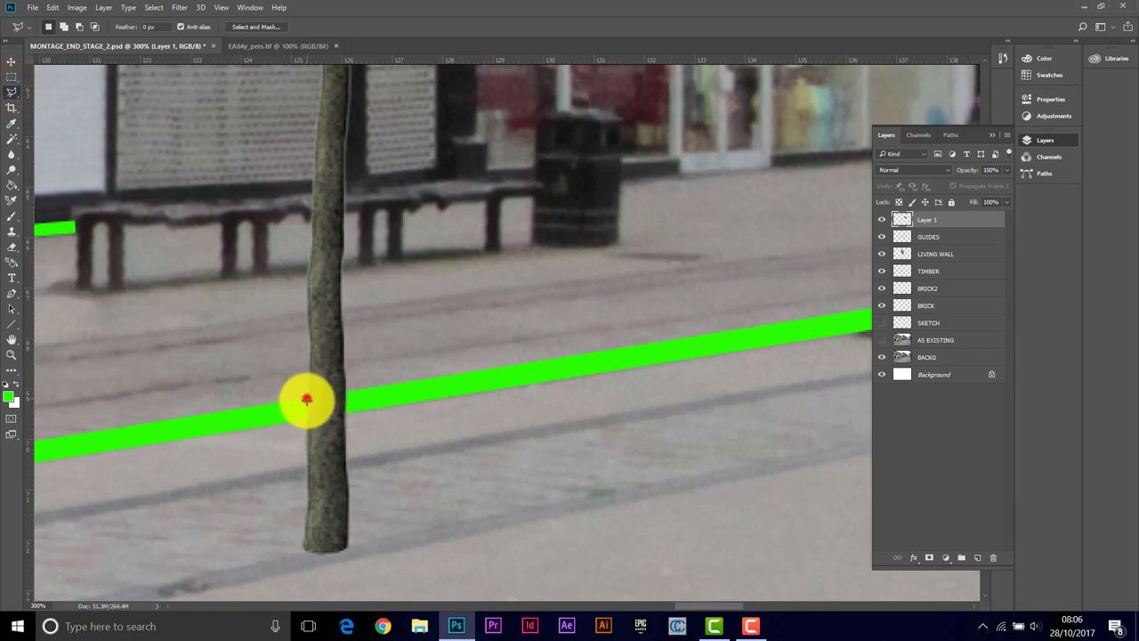
left_click(308, 403)
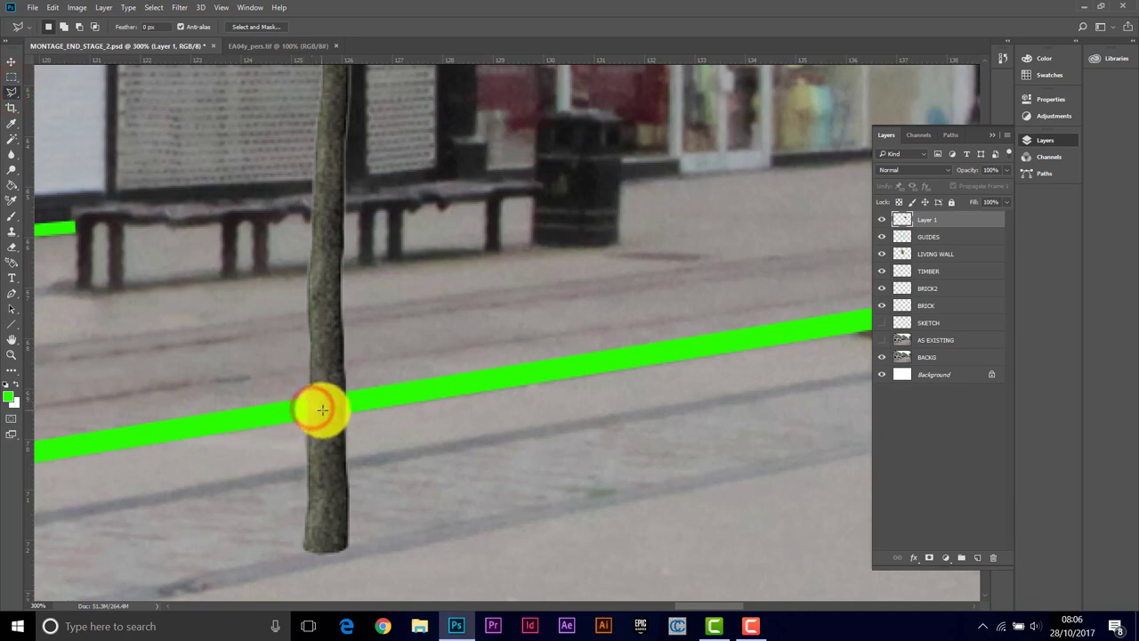
left_click(322, 409)
left_click(338, 408)
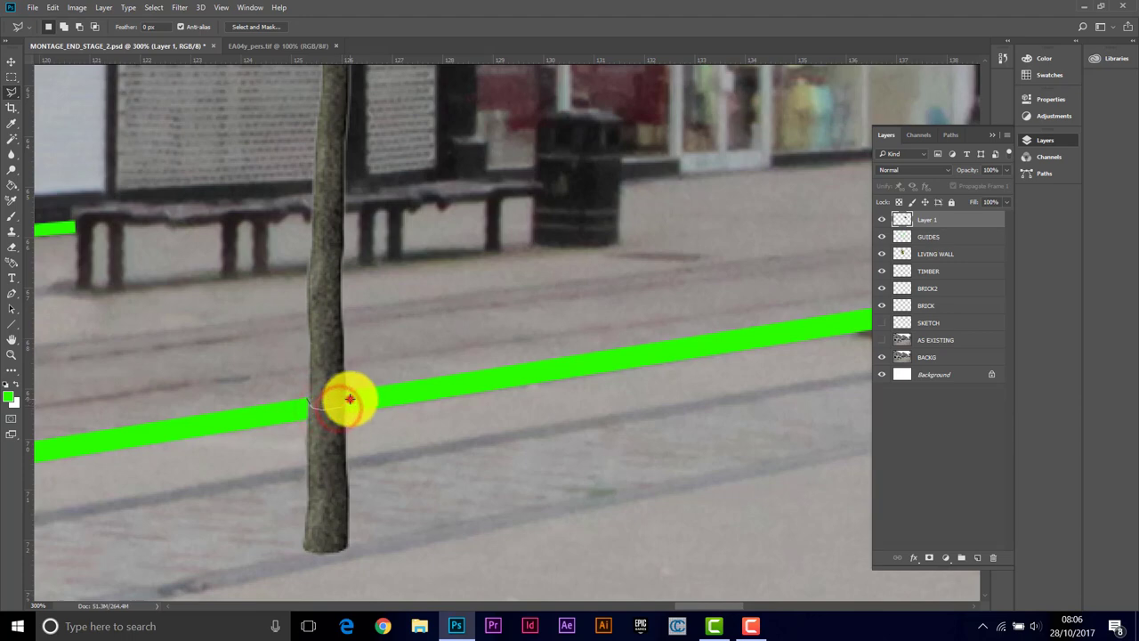
left_click(349, 400)
left_click(371, 551)
left_click(299, 566)
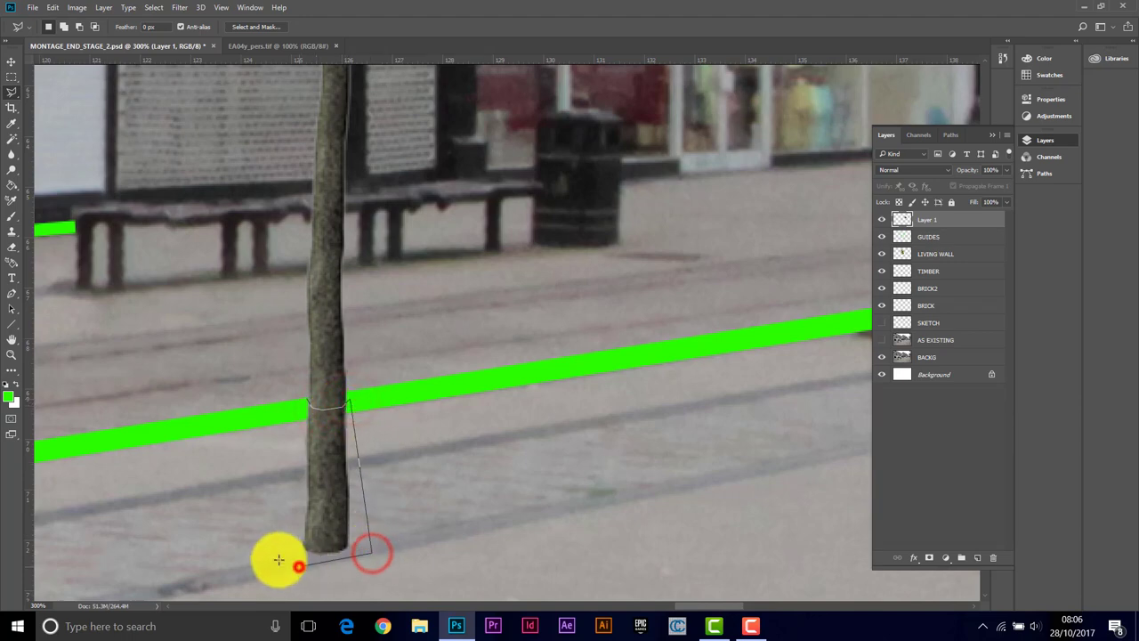
left_click(279, 559)
double_click(284, 435)
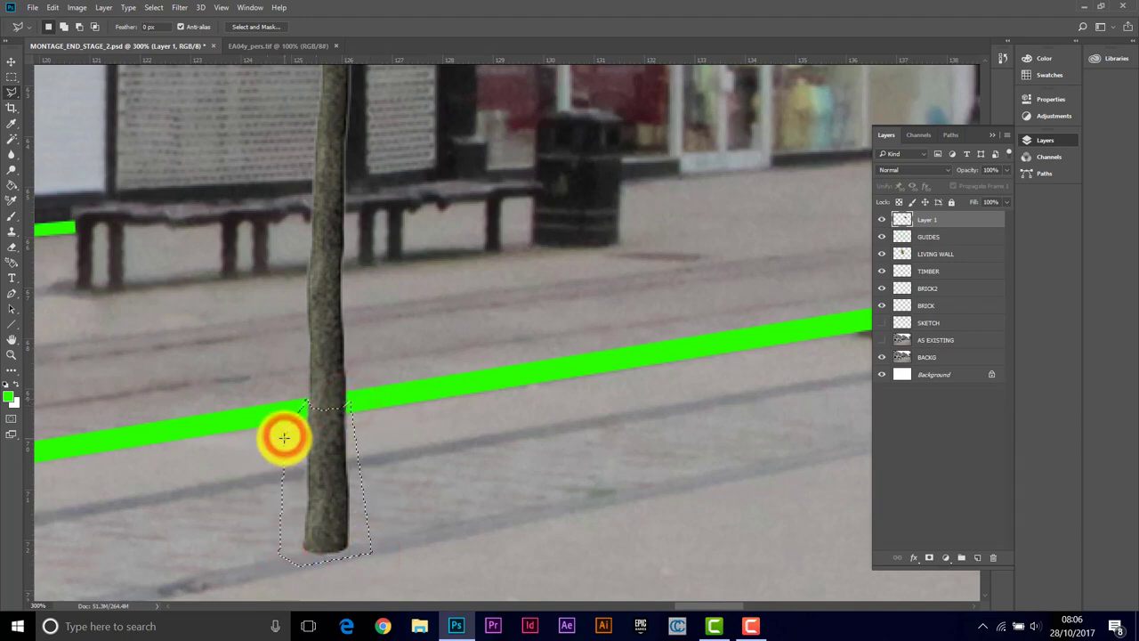
key("Delete")
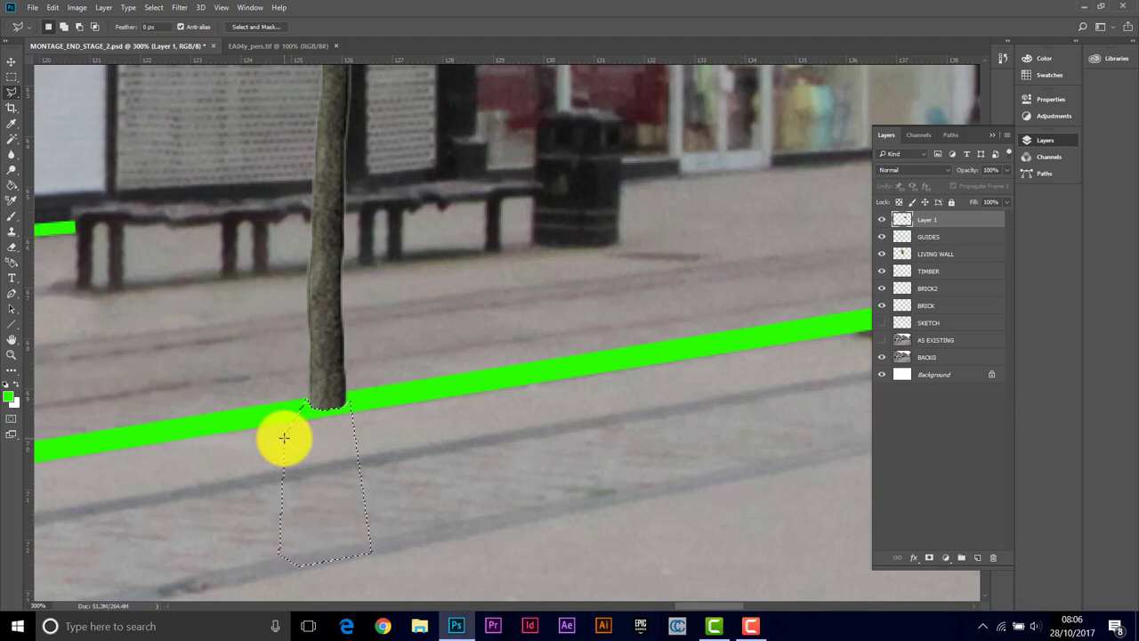
Deselect and zoom closer on the trimmed trunk.
left_click(164, 7)
left_click(166, 34)
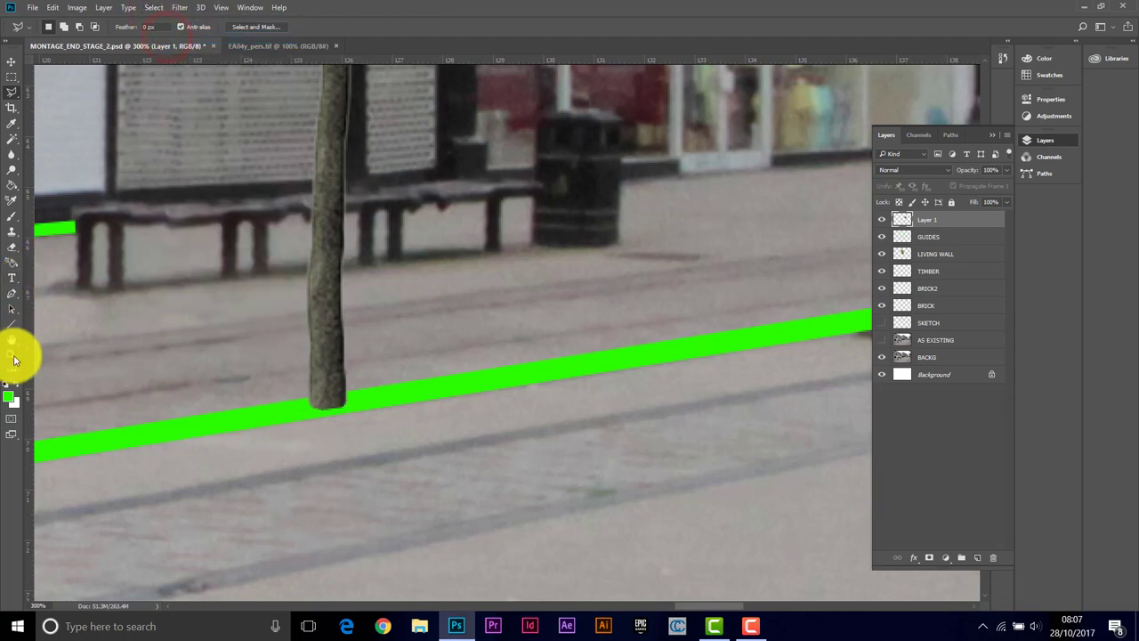
left_click(14, 359)
left_click(300, 262)
key("super")
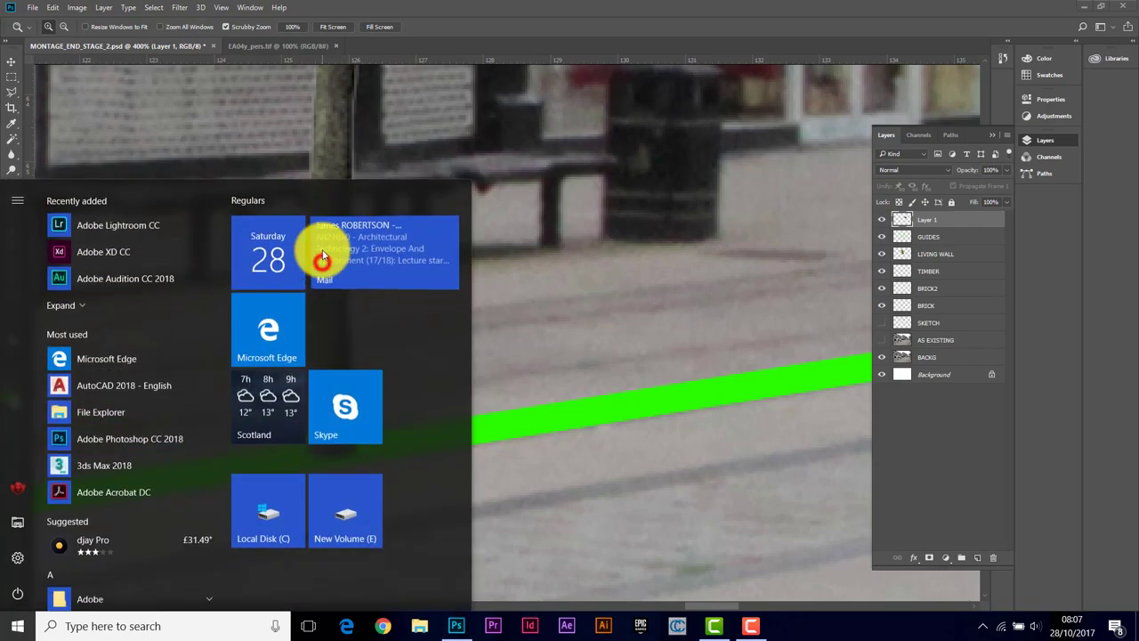
Close the mail app and zoom back out from the trimmed trunk.
left_click(323, 258)
left_click(646, 87)
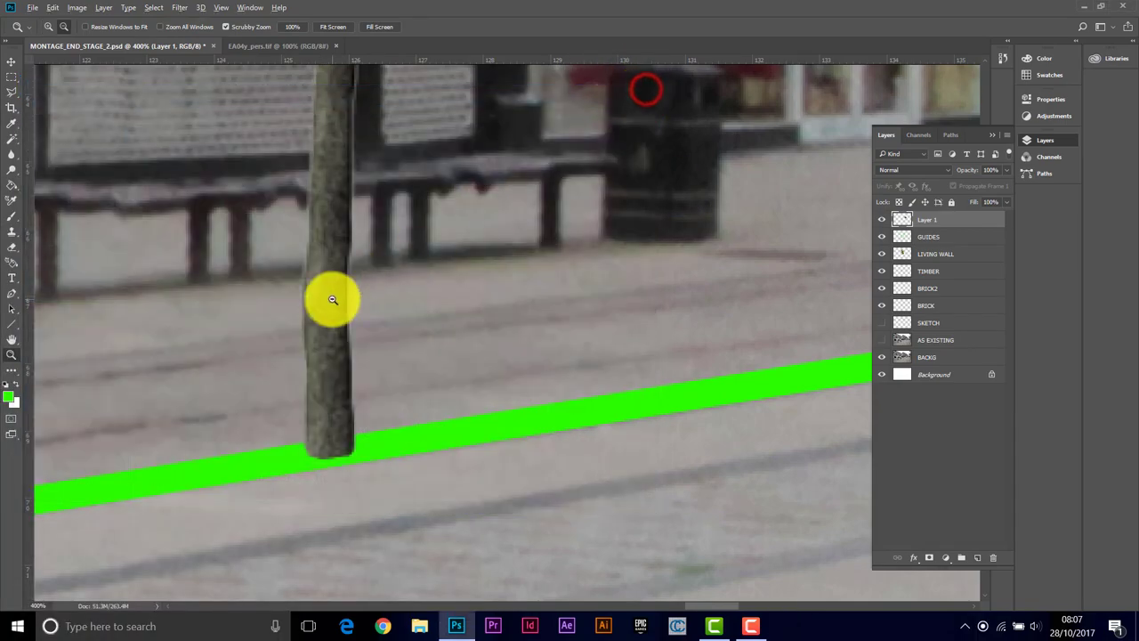
left_click(330, 297, "alt")
left_click(329, 294, "alt")
left_click(325, 287, "alt")
left_click(318, 271, "alt")
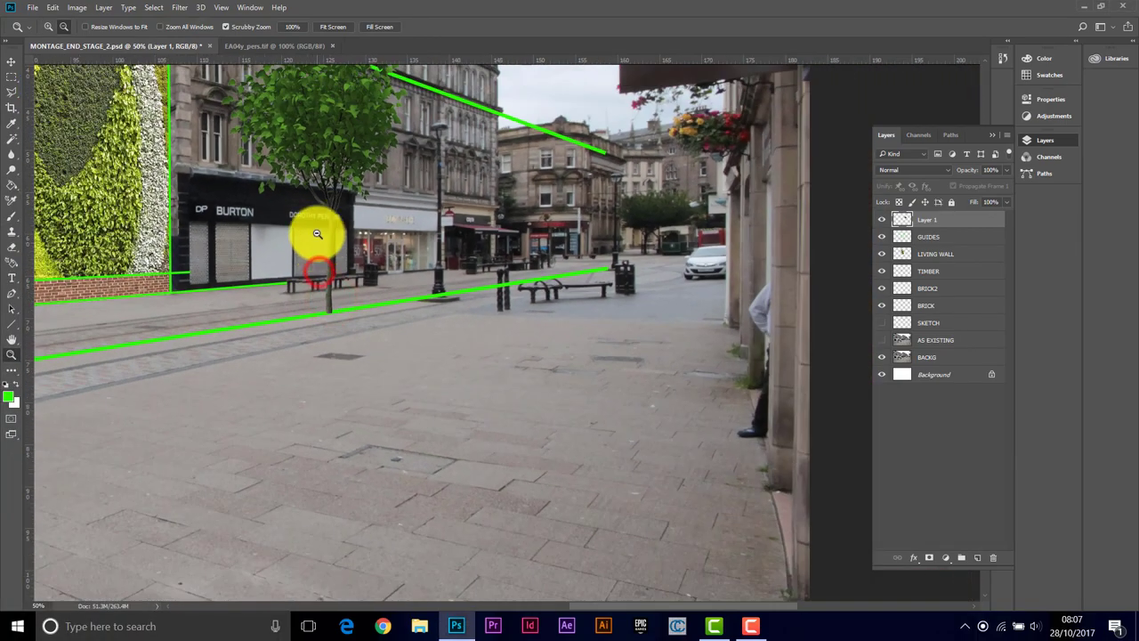
left_click(317, 234, "alt")
Fit the whole street in view and duplicate the TREE1 layer as a copy named TREE2.
left_click_drag(569, 608, 532, 610)
left_click(442, 308, "alt")
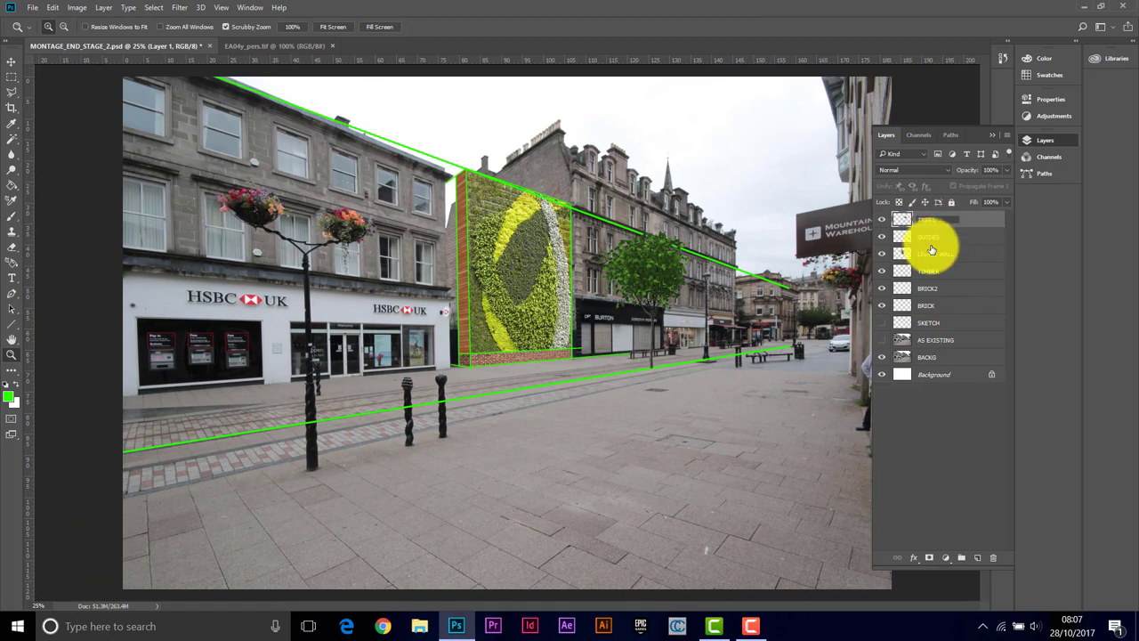
left_click_drag(900, 222, 978, 556)
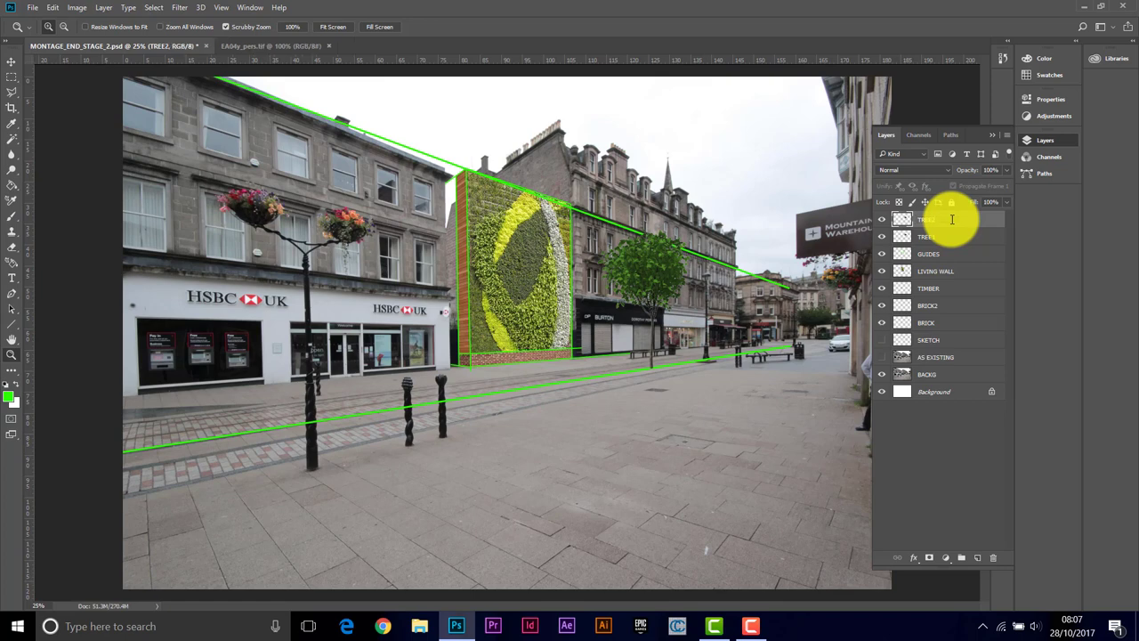
key("Return")
Drag the TREE2 copy left onto the pavement in front of the HSBC frontage.
left_click(12, 61)
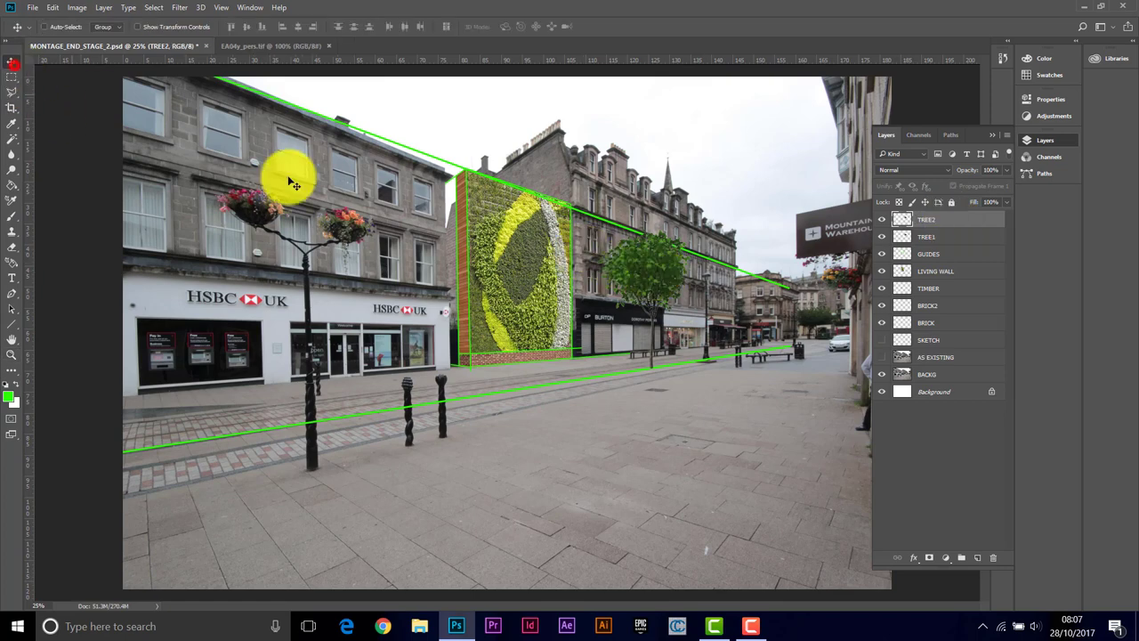
left_click_drag(649, 274, 296, 355)
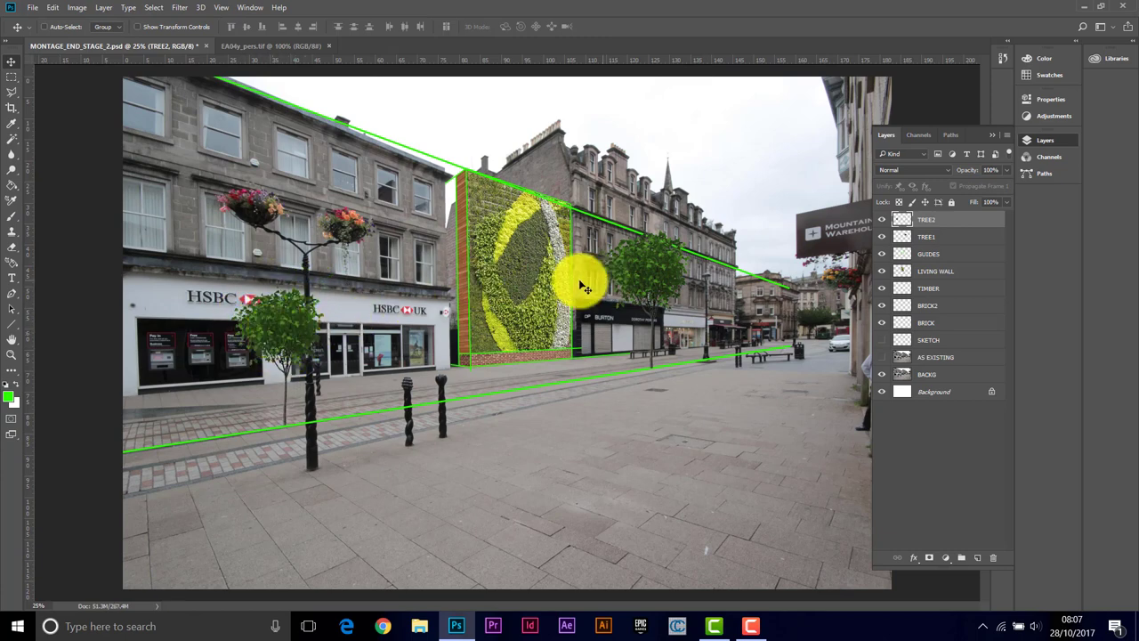
left_click_drag(288, 342, 351, 333)
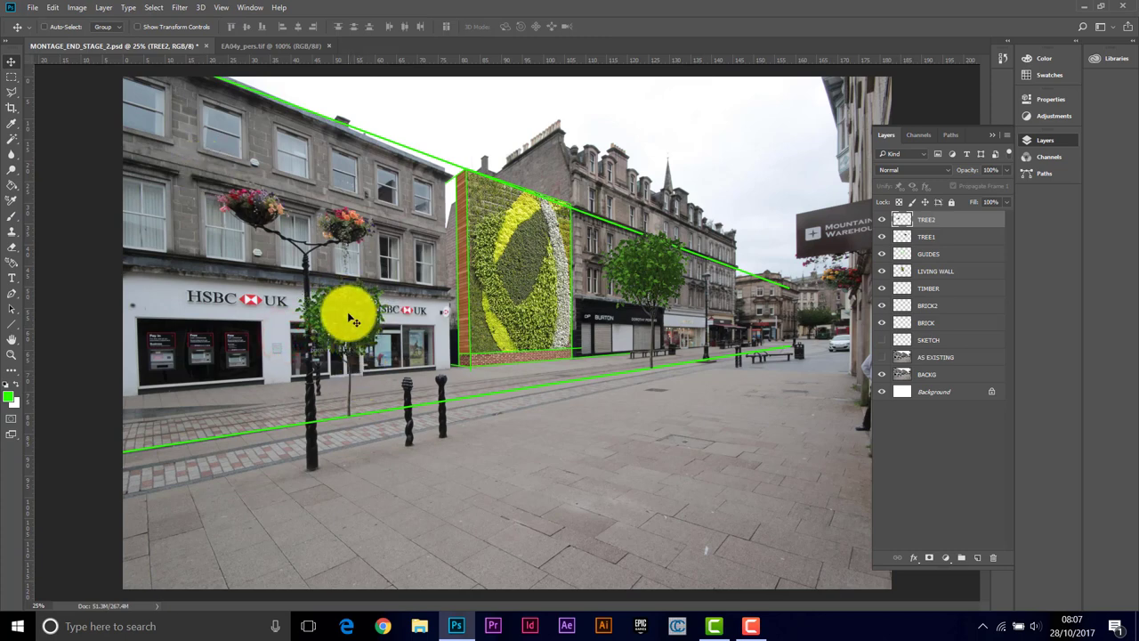
Tilt the second tree by about 3 degrees and nudge it into place.
left_click(53, 13)
mouse_move(157, 328)
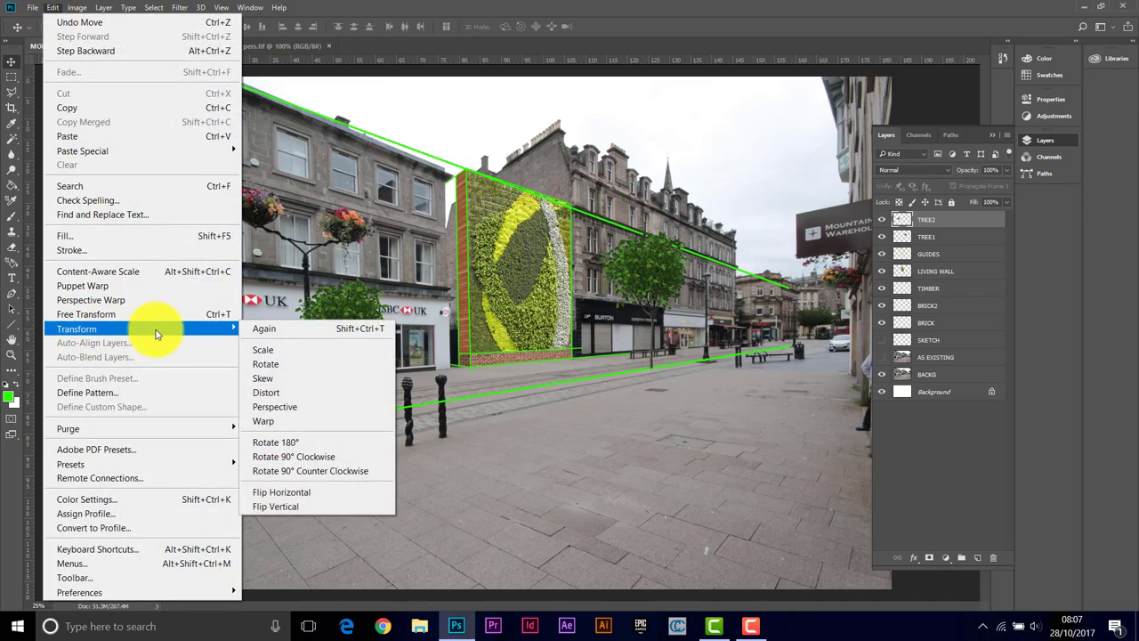
left_click(281, 372)
left_click_drag(407, 317, 406, 316)
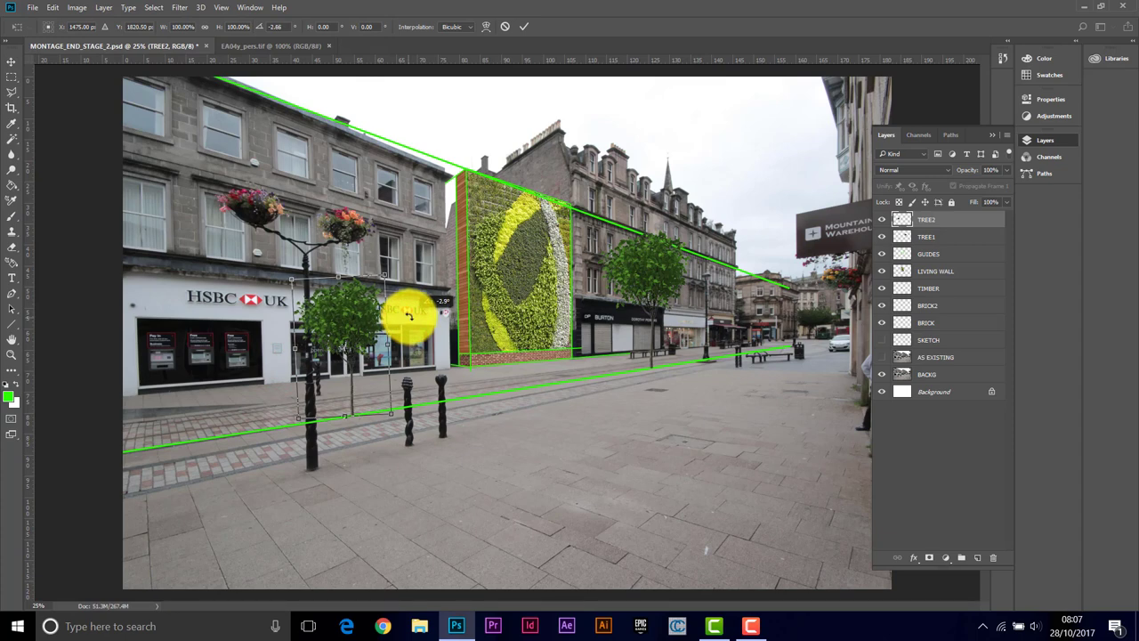
left_click_drag(355, 328, 353, 338)
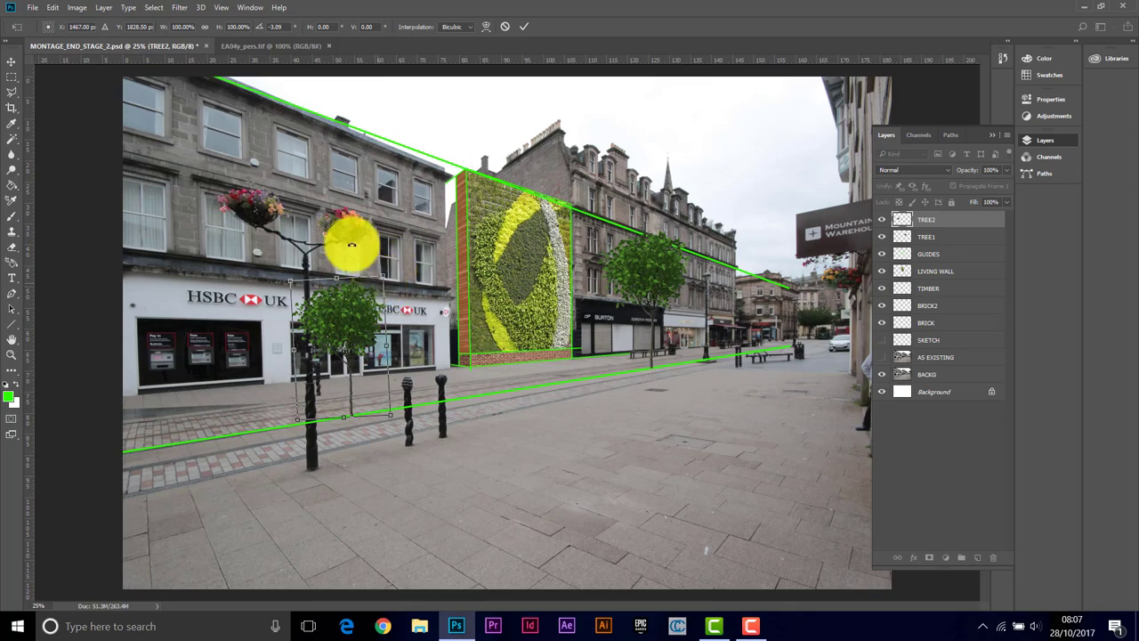
Enlarge the second tree to about 216% and move it left along the pavement.
left_click(53, 7)
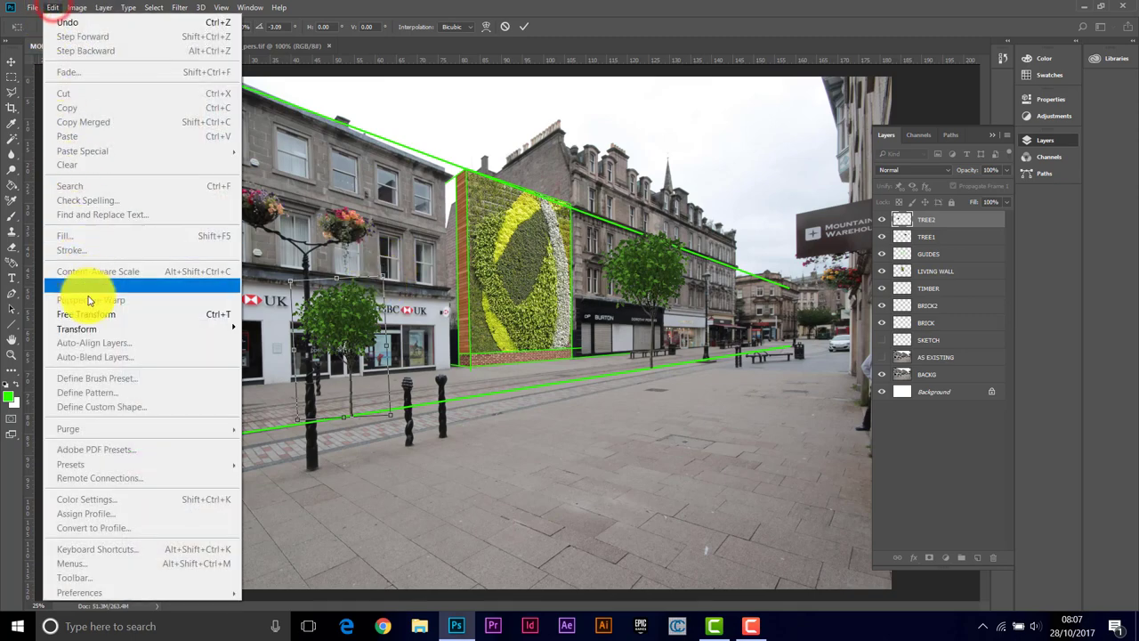
mouse_move(234, 331)
left_click(270, 348)
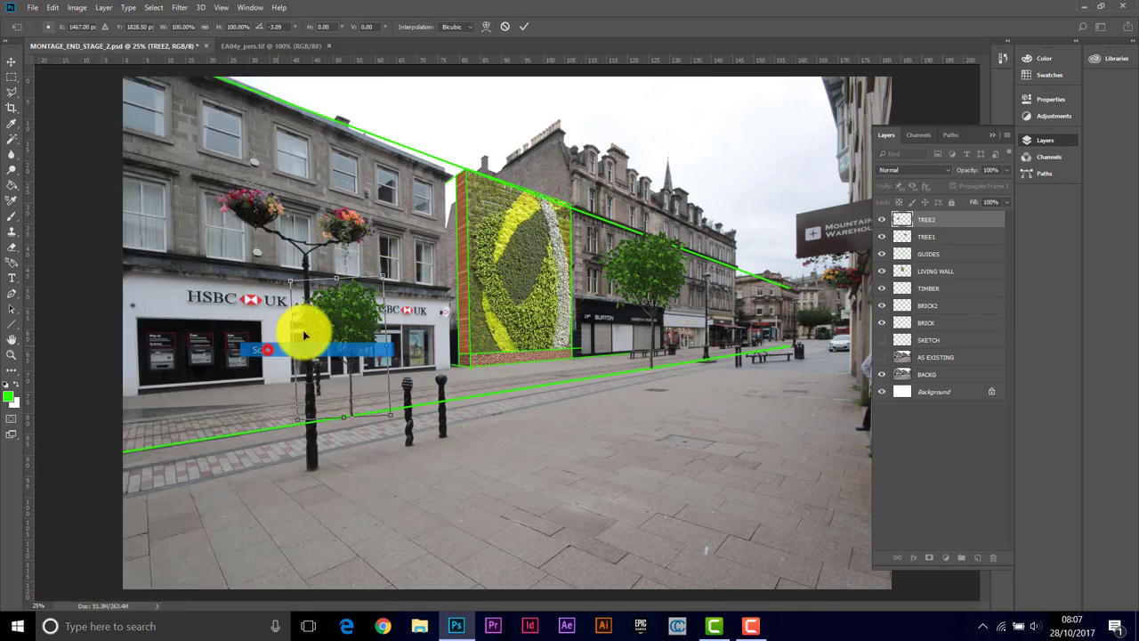
left_click_drag(382, 275, 528, 174)
left_click_drag(412, 265, 367, 266)
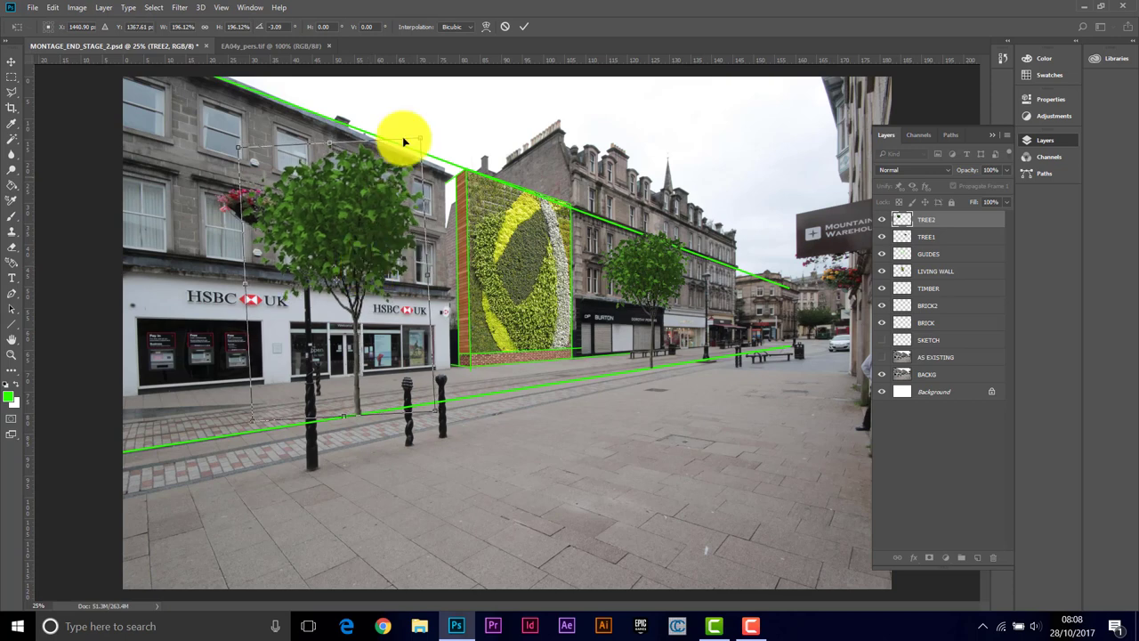
left_click_drag(423, 137, 436, 109)
left_click_drag(390, 224, 376, 225)
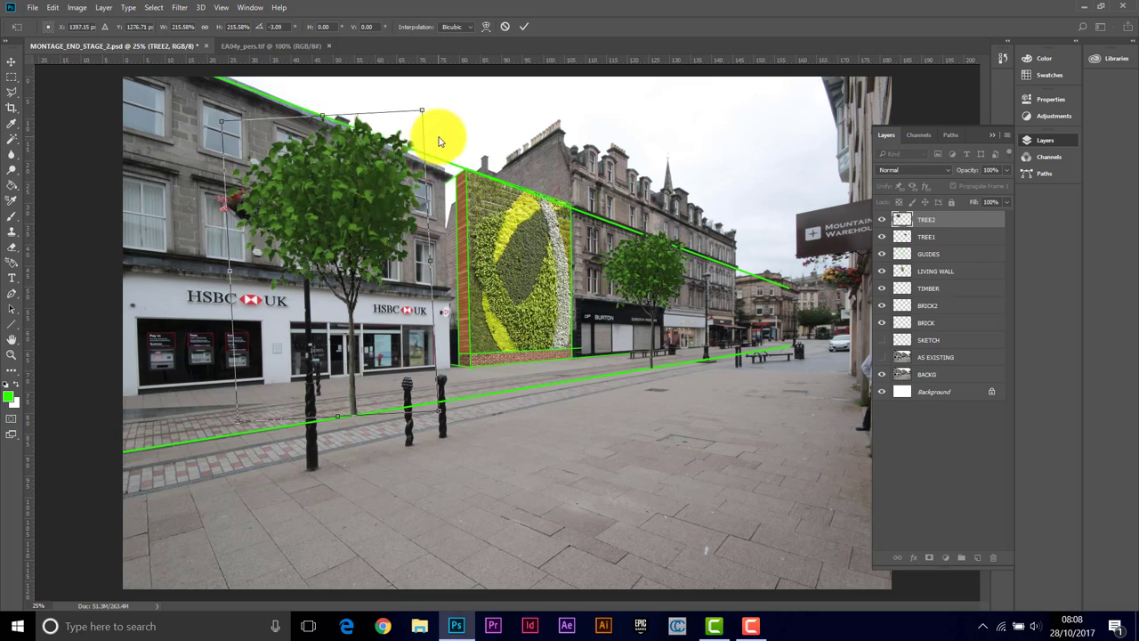
Rotate the tree to stand upright, fine-tune its position, and commit the transform.
left_click(52, 11)
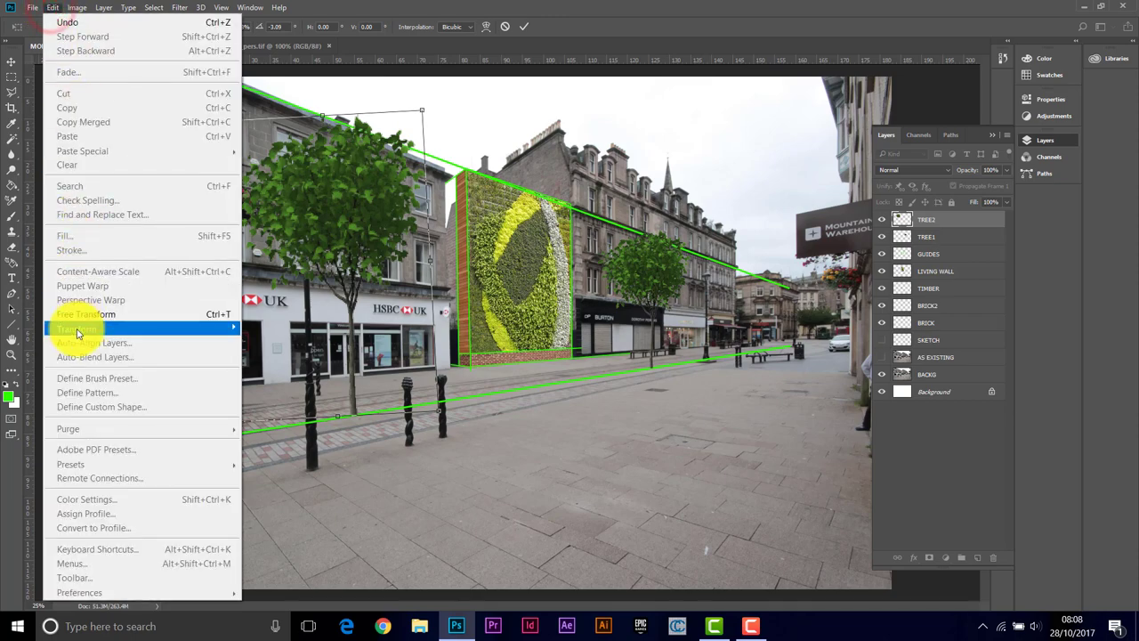
mouse_move(236, 328)
left_click(258, 363)
left_click_drag(452, 165, 455, 169)
left_click_drag(372, 200, 371, 201)
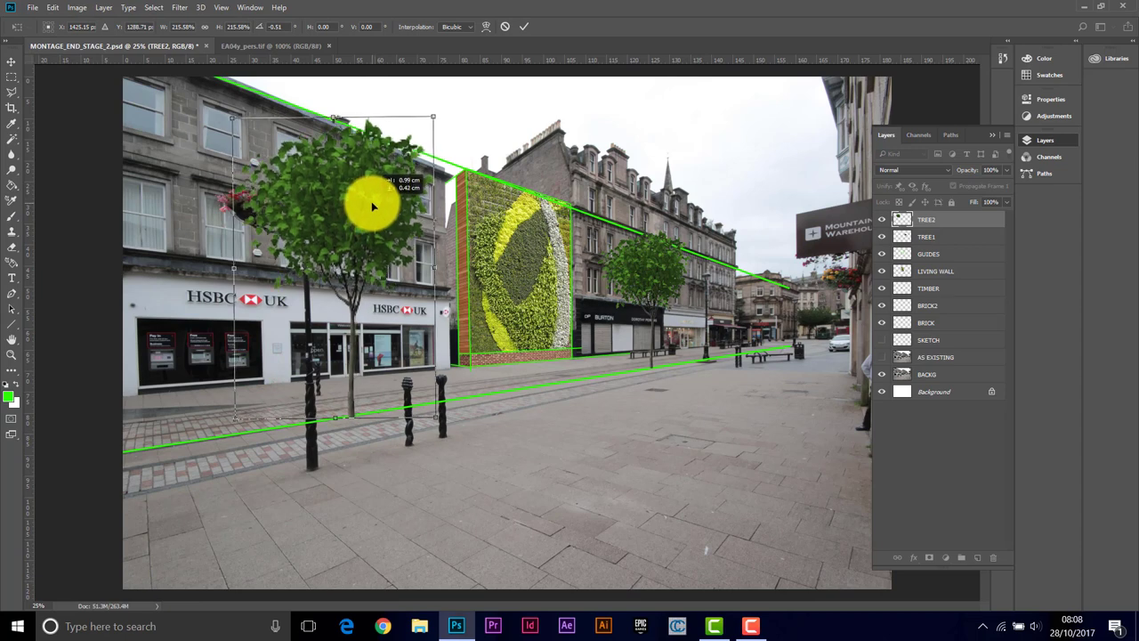
left_click_drag(448, 166, 383, 204)
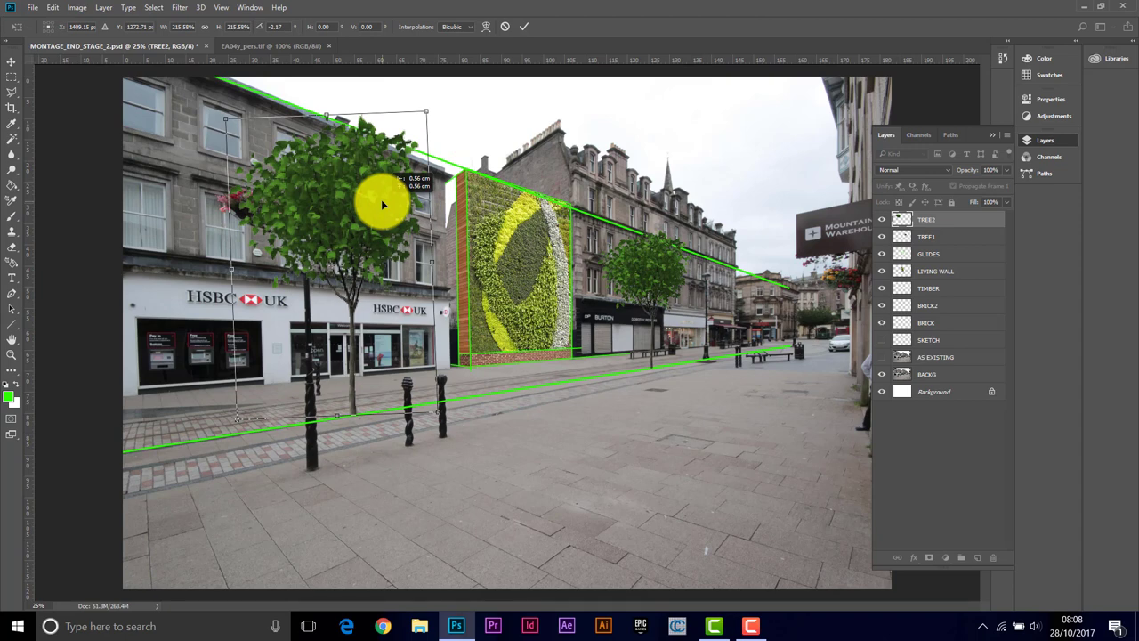
left_click(523, 26)
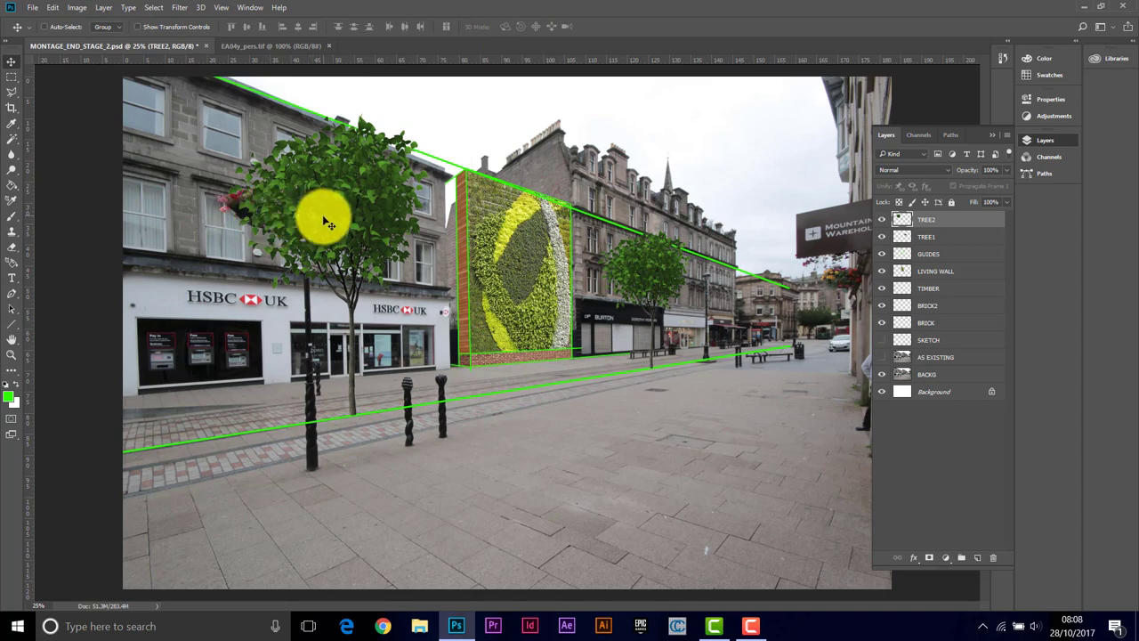
Try TREE2 before the living wall, then settle it on the left pavement by the HSBC frontage.
left_click_drag(342, 222, 506, 233)
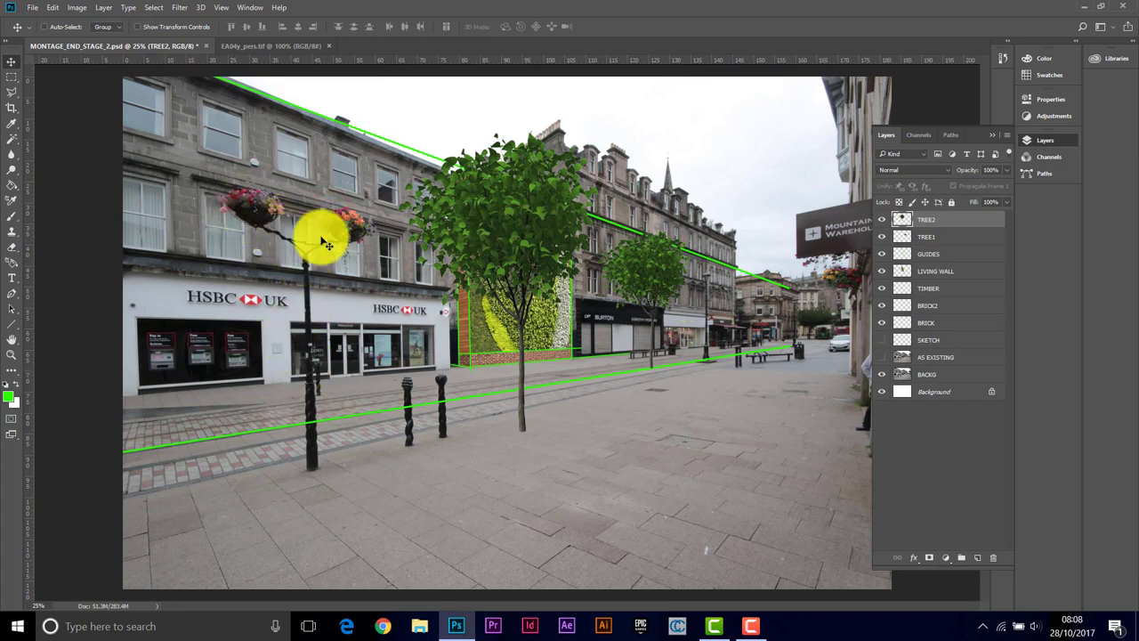
left_click_drag(502, 240, 383, 208)
mouse_move(365, 216)
left_mouse_down()
mouse_move(381, 204)
mouse_move(352, 229)
left_mouse_up()
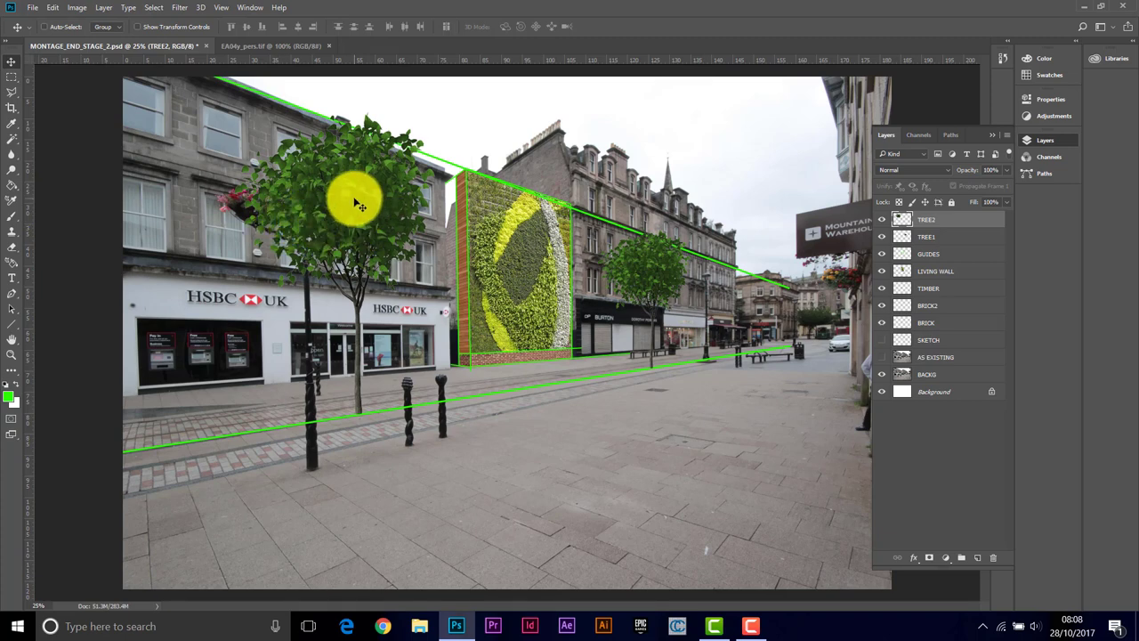
left_click_drag(359, 216, 357, 212)
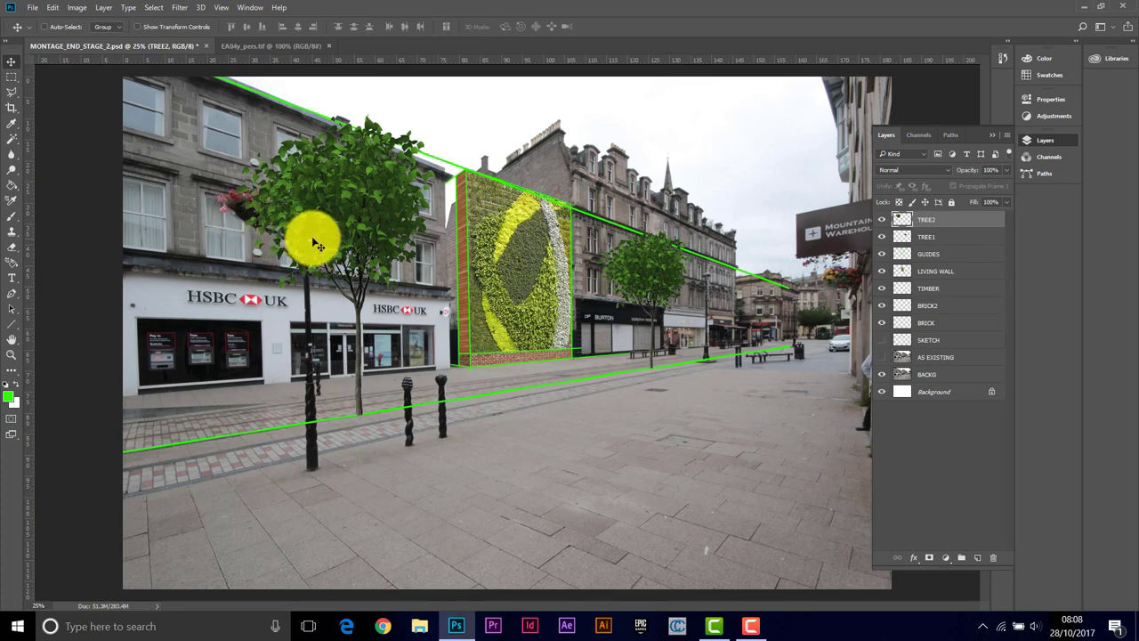
Lower TREE2's opacity to 35% and zoom to 400% on the hanging flower basket.
left_click(1008, 172)
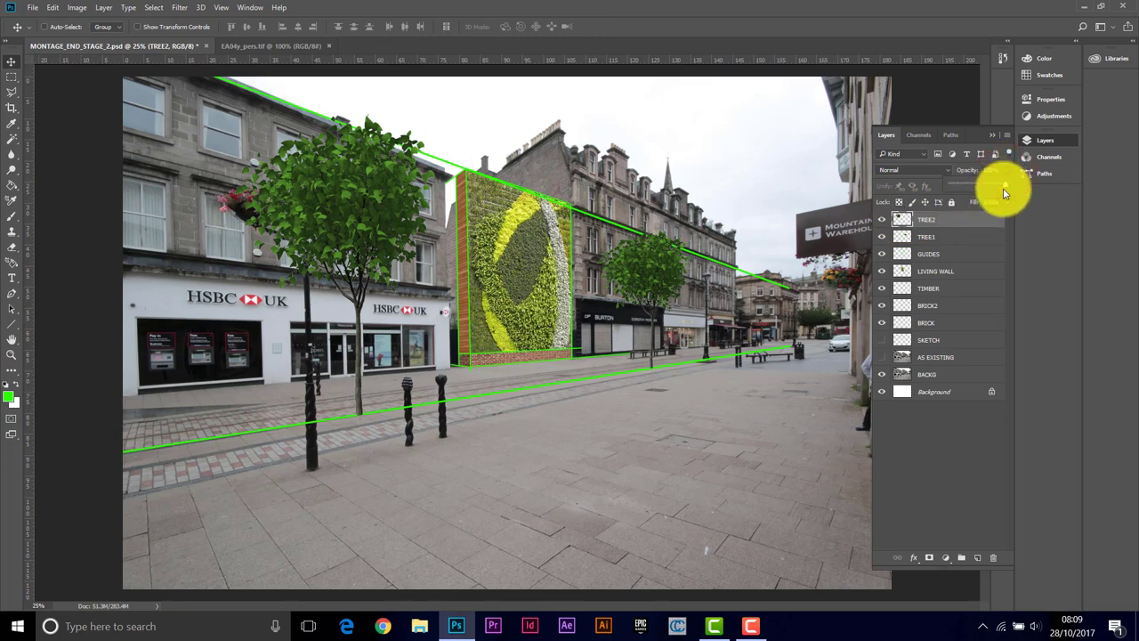
left_click_drag(1003, 188, 971, 189)
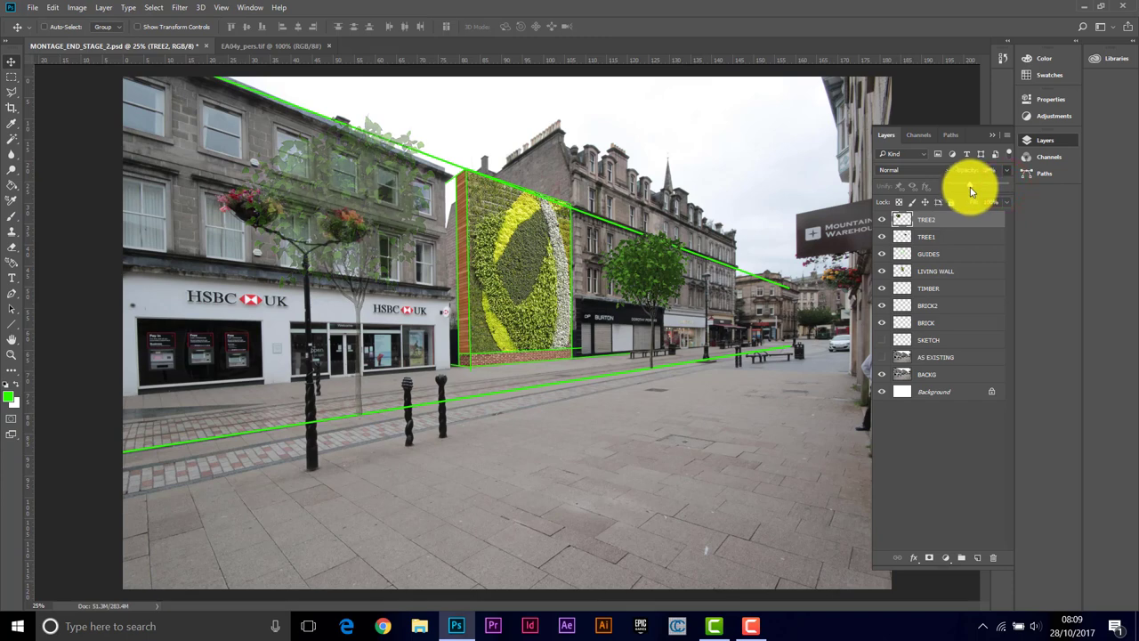
left_click(11, 353)
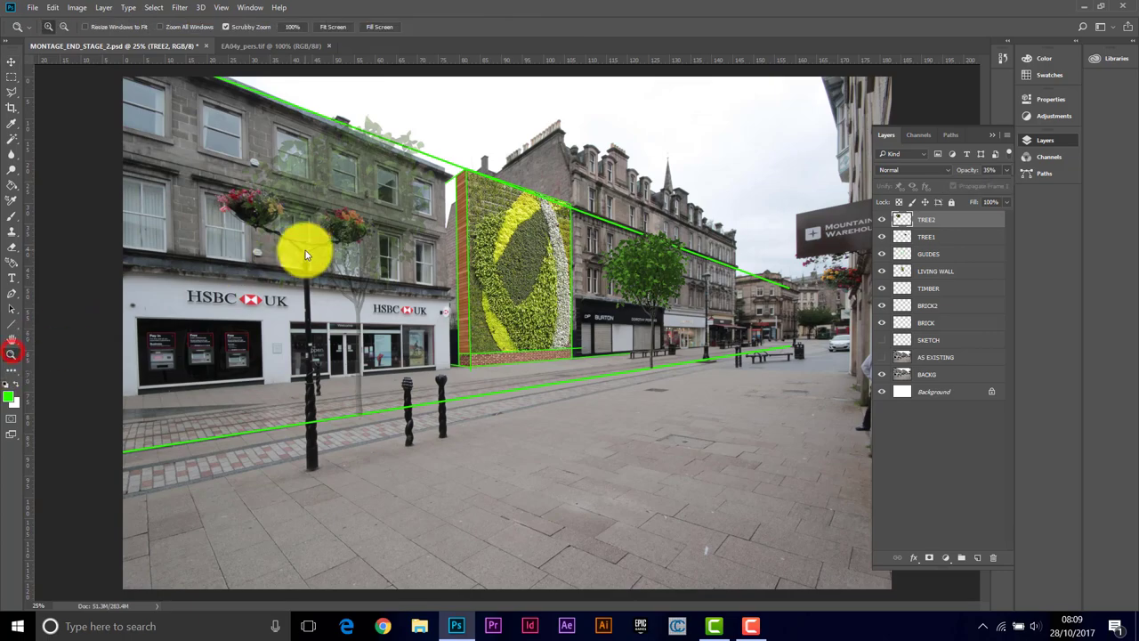
left_click(353, 229)
left_click(354, 225)
left_click(361, 226)
left_click(368, 224)
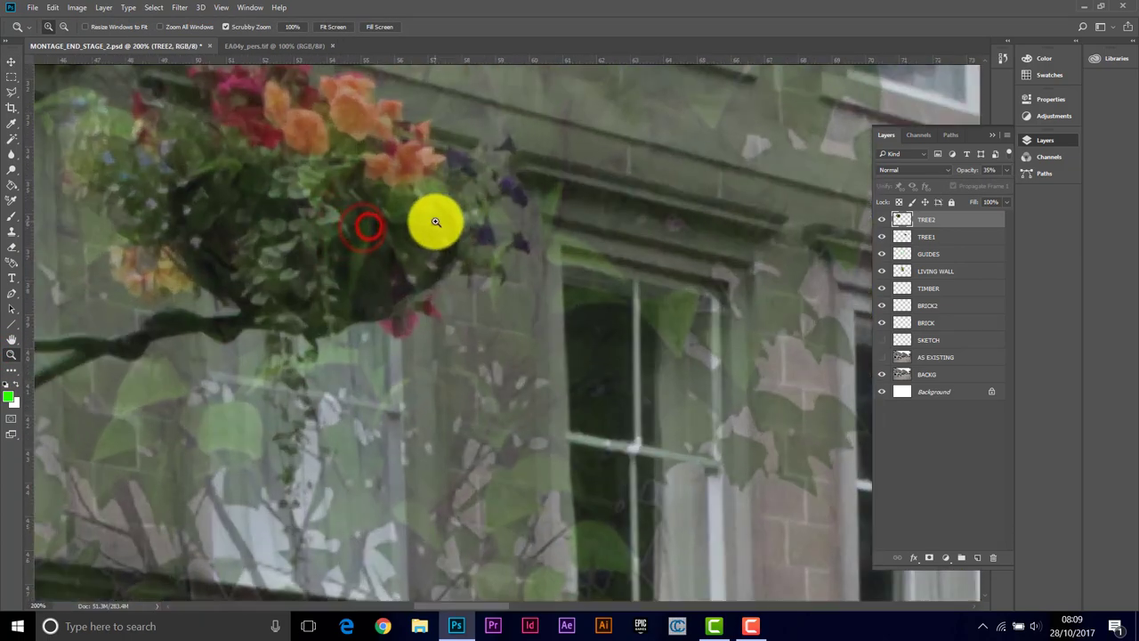
left_click(433, 221)
left_click(470, 228)
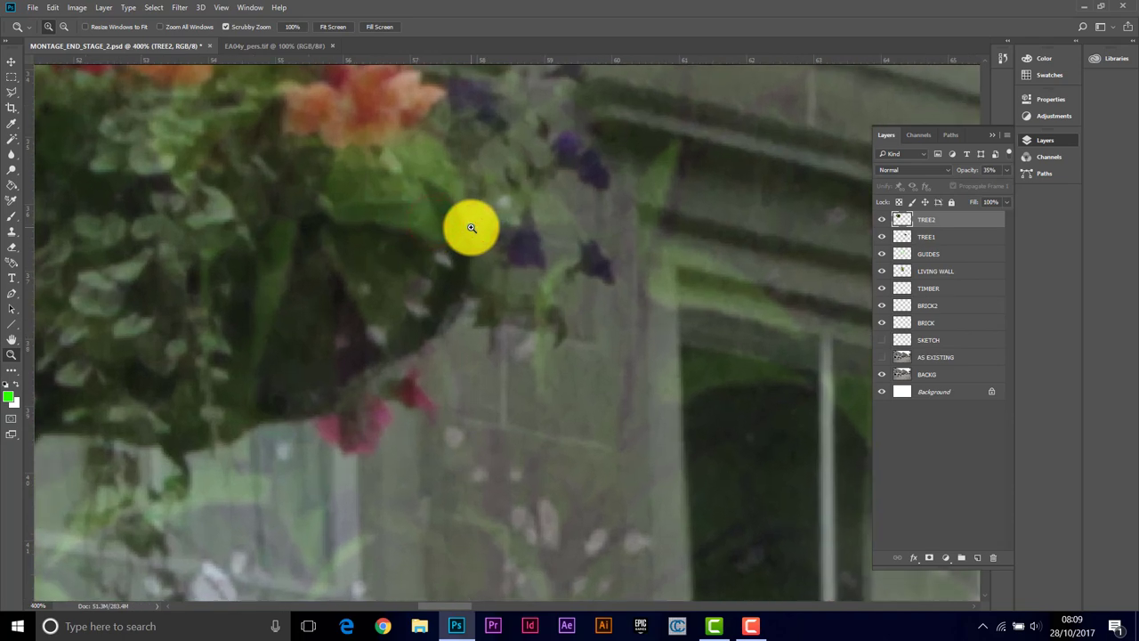
With the Polygonal Lasso, trace the basket's lower edge, the pink flower and hanging leaves.
left_click(11, 91)
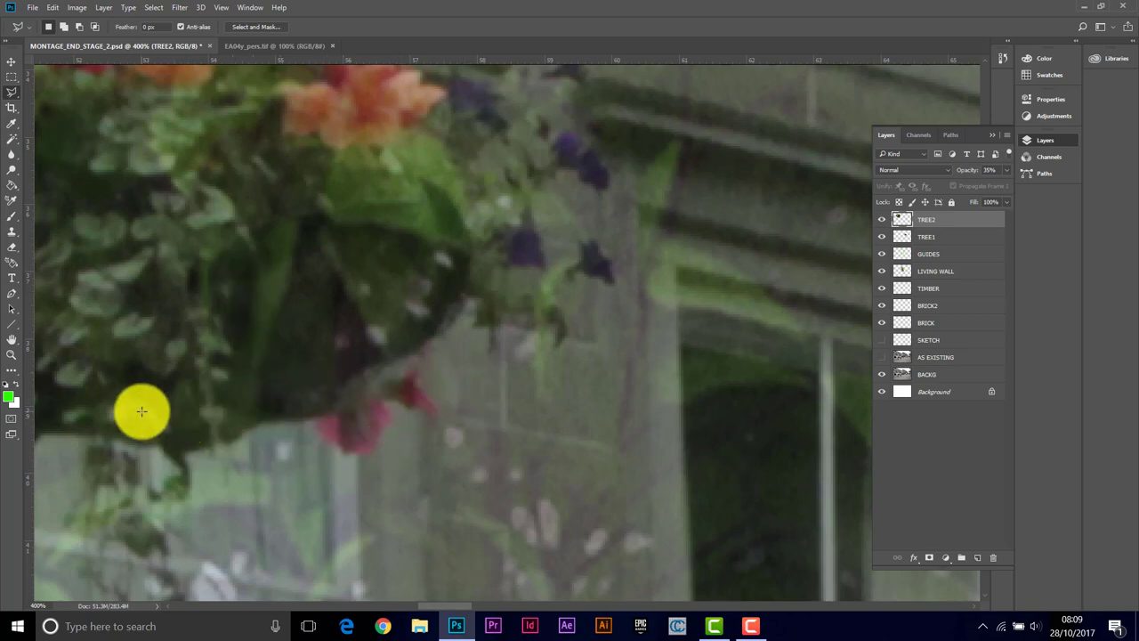
left_click(153, 8)
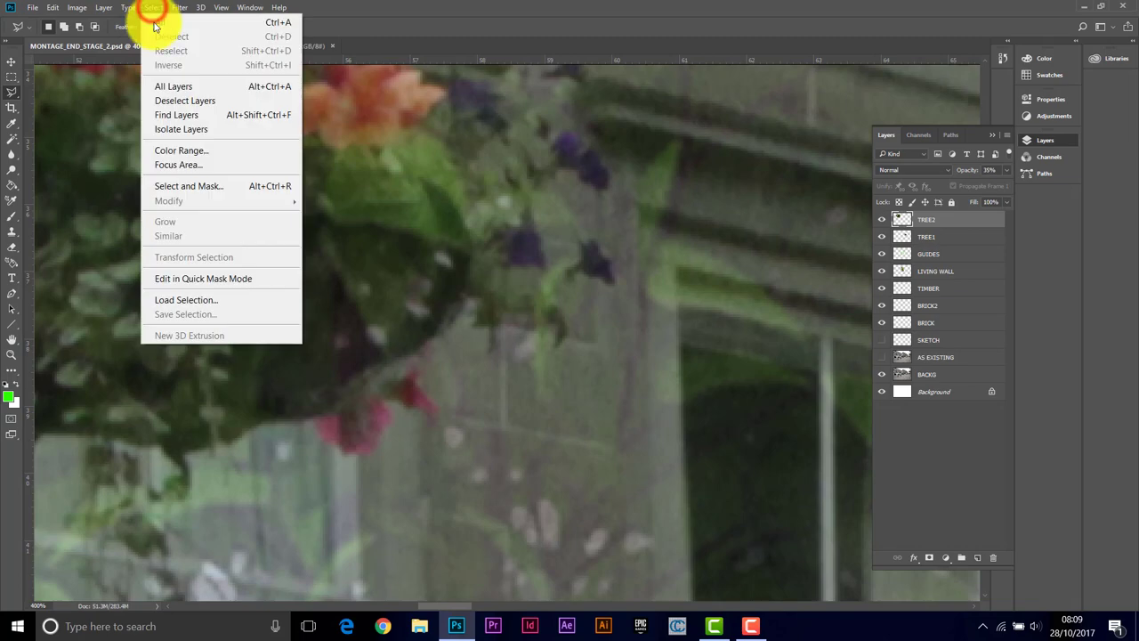
left_click(373, 5)
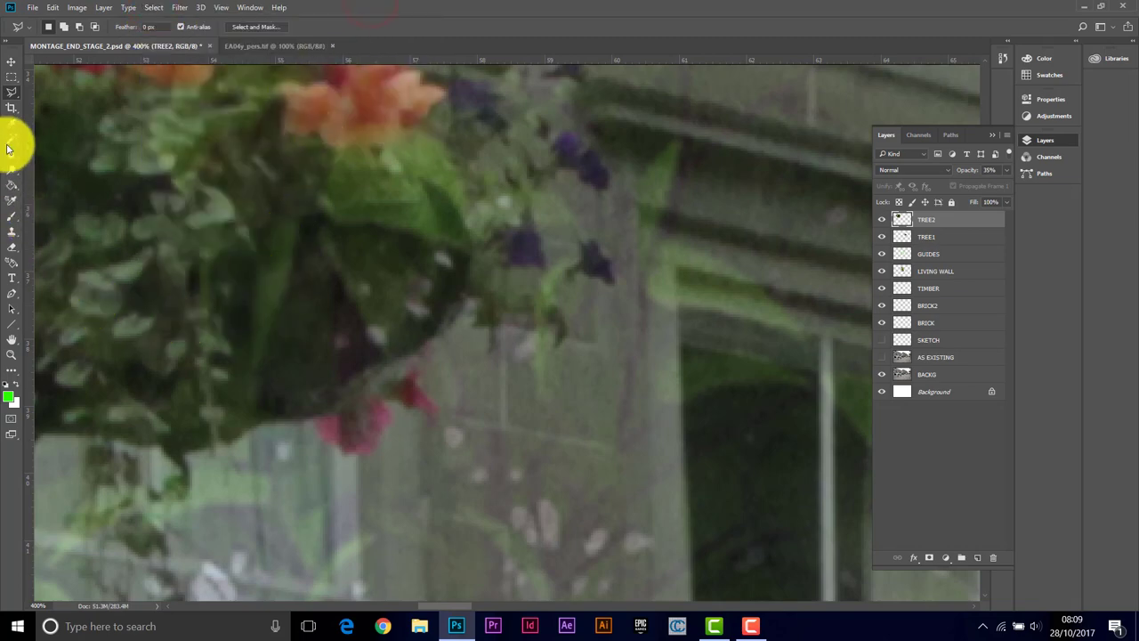
left_click(77, 431)
left_click(114, 436)
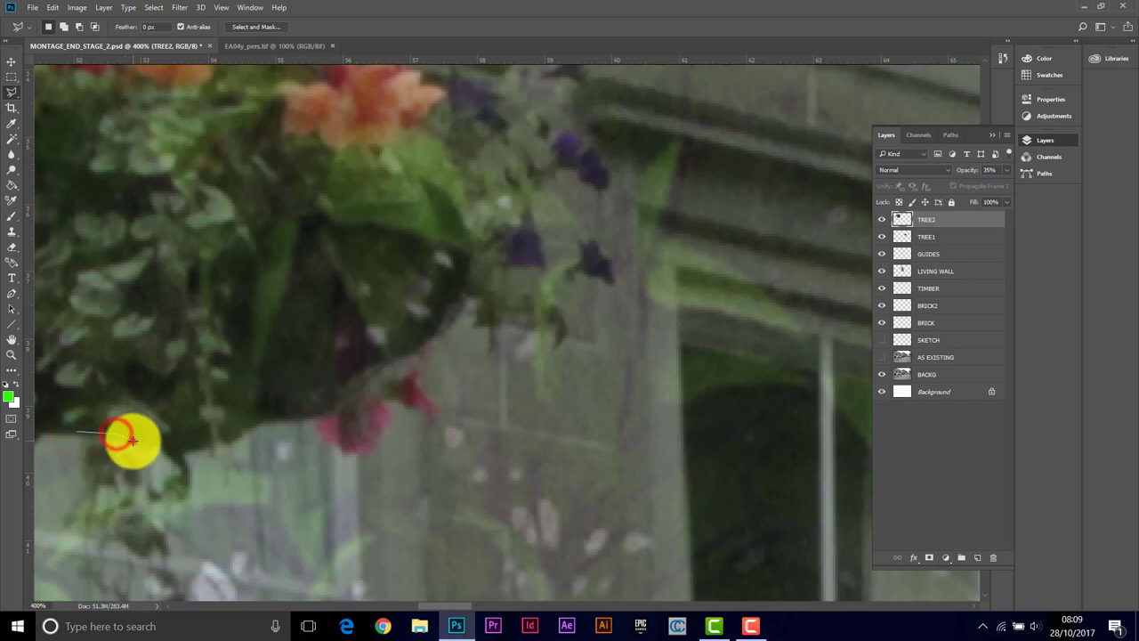
left_click(131, 439)
left_click(161, 440)
left_click(174, 454)
left_click(211, 444)
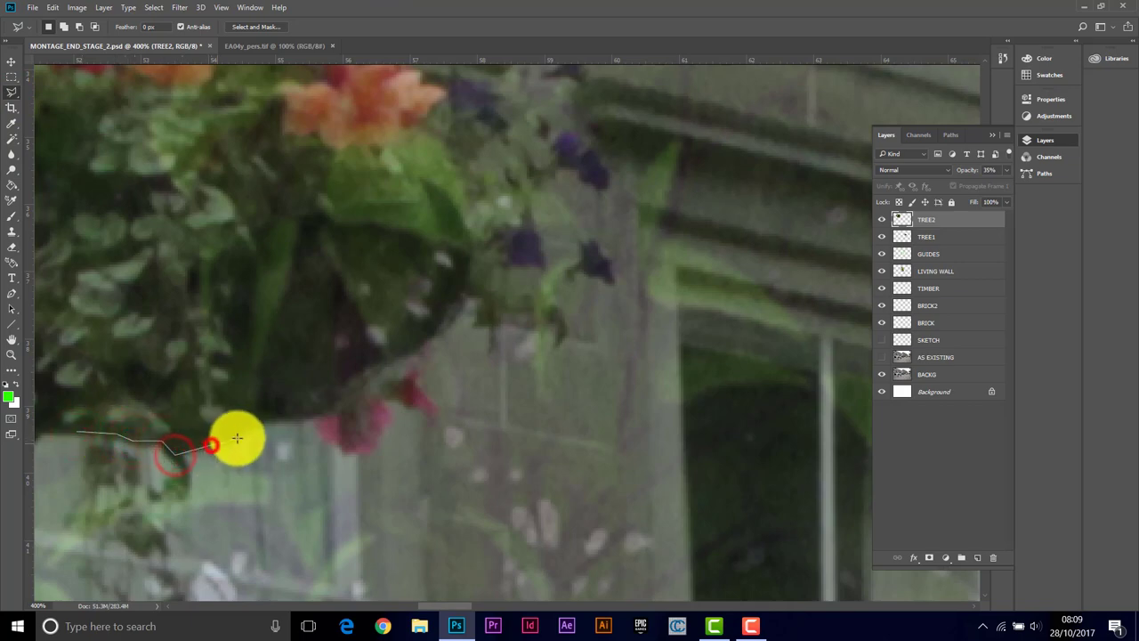
left_click(237, 436)
left_click(261, 417)
left_click(316, 413)
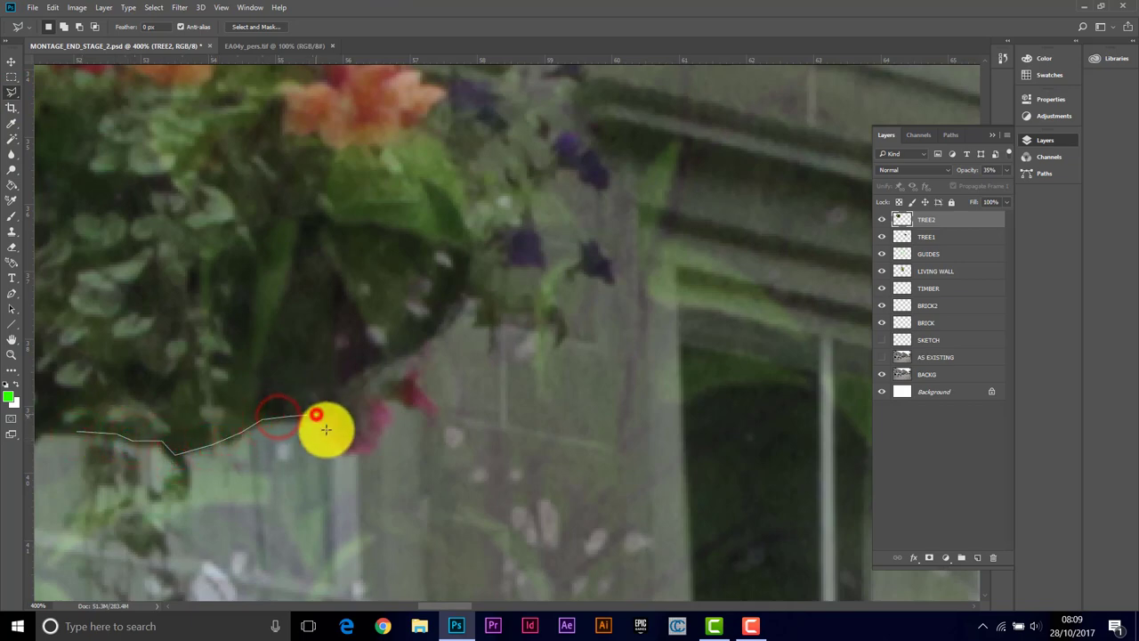
left_click(326, 431)
left_click(361, 451)
left_click(384, 420)
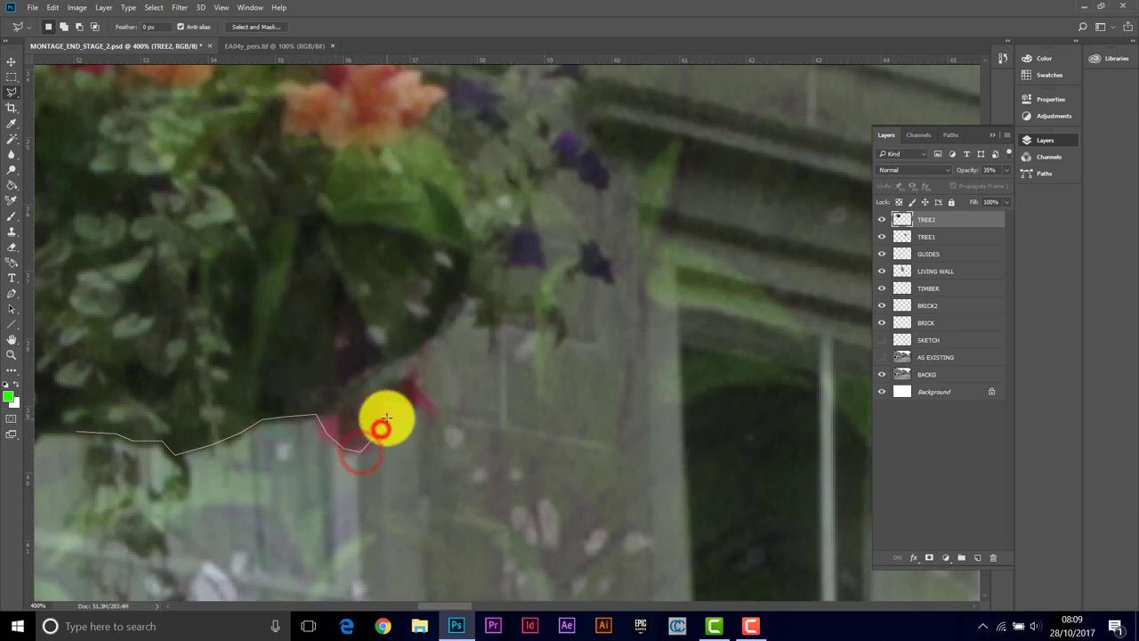
left_click(371, 394)
left_click(400, 394)
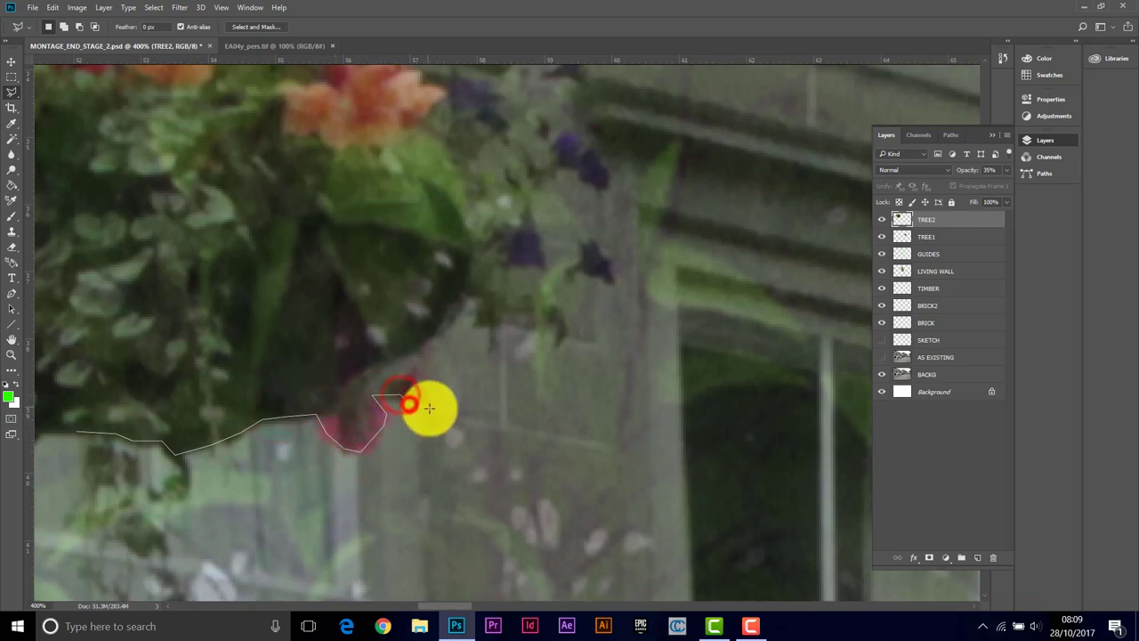
left_click(428, 405)
left_click(407, 378)
left_click(389, 386)
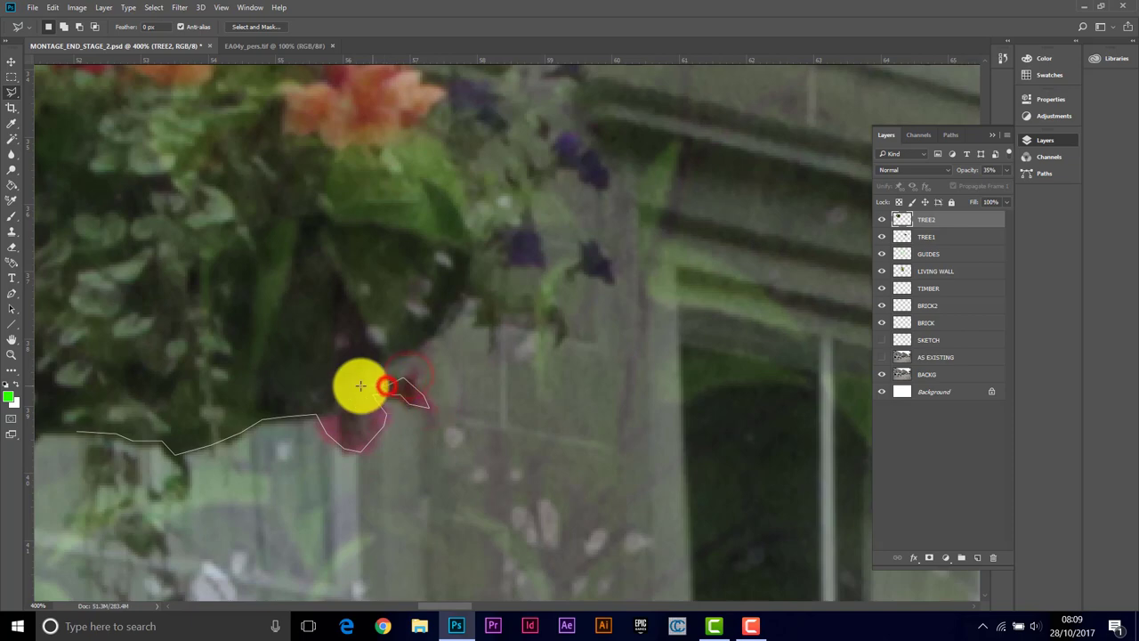
left_click(359, 382)
left_click(360, 371)
left_click(384, 364)
left_click(430, 335)
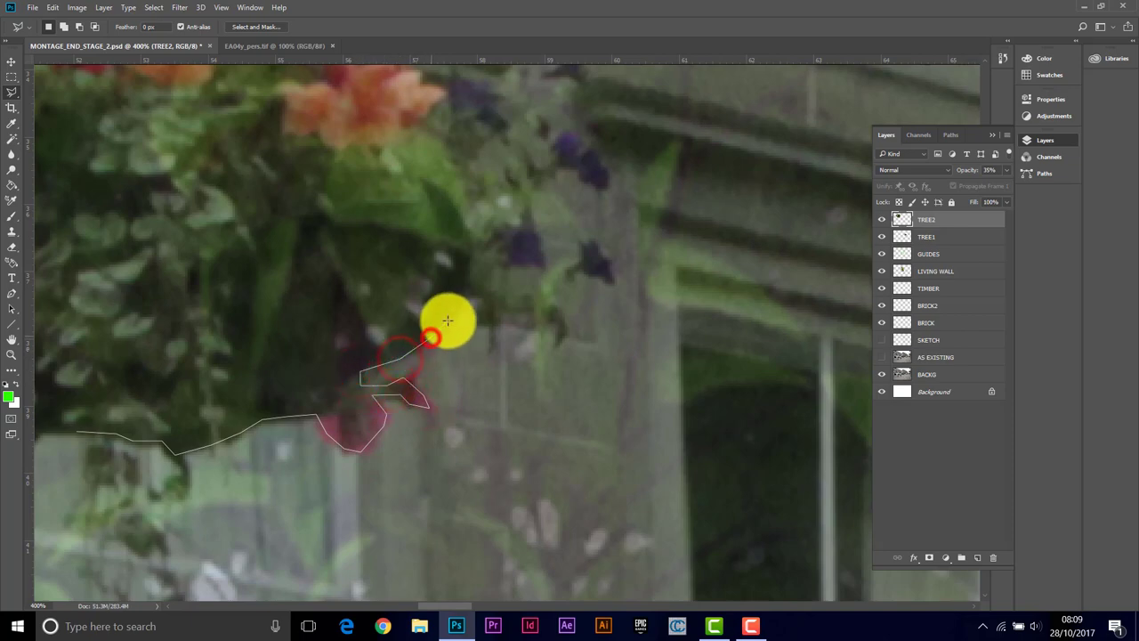
left_click(450, 315)
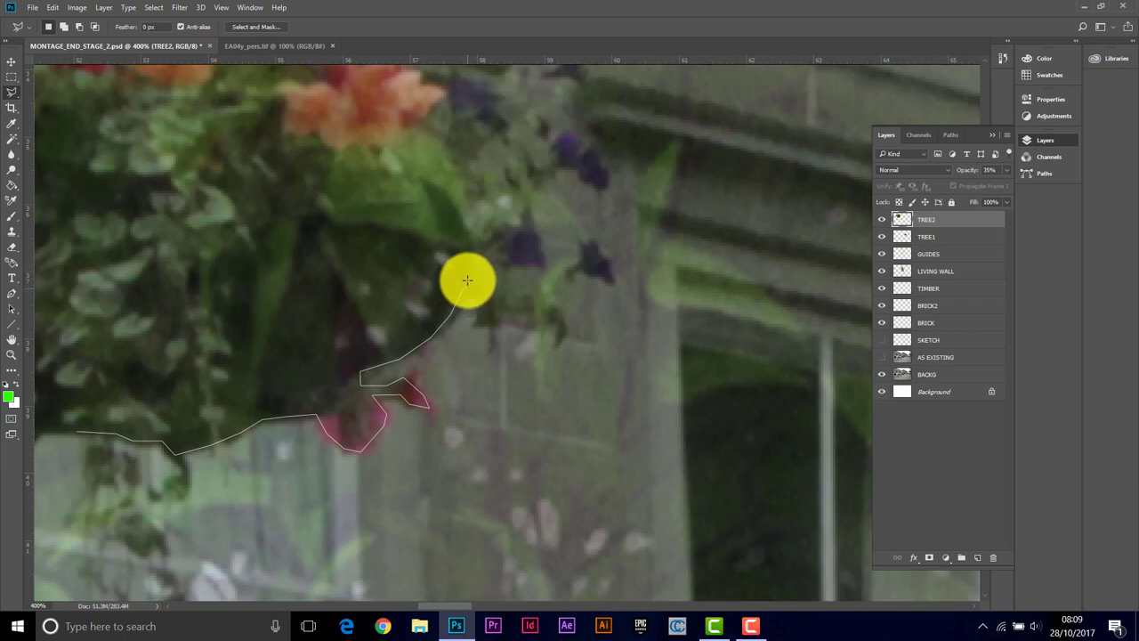
Continue the outline along the lamp bracket and curved arm, closing it into a selection.
scroll(465, 278, "left", 8)
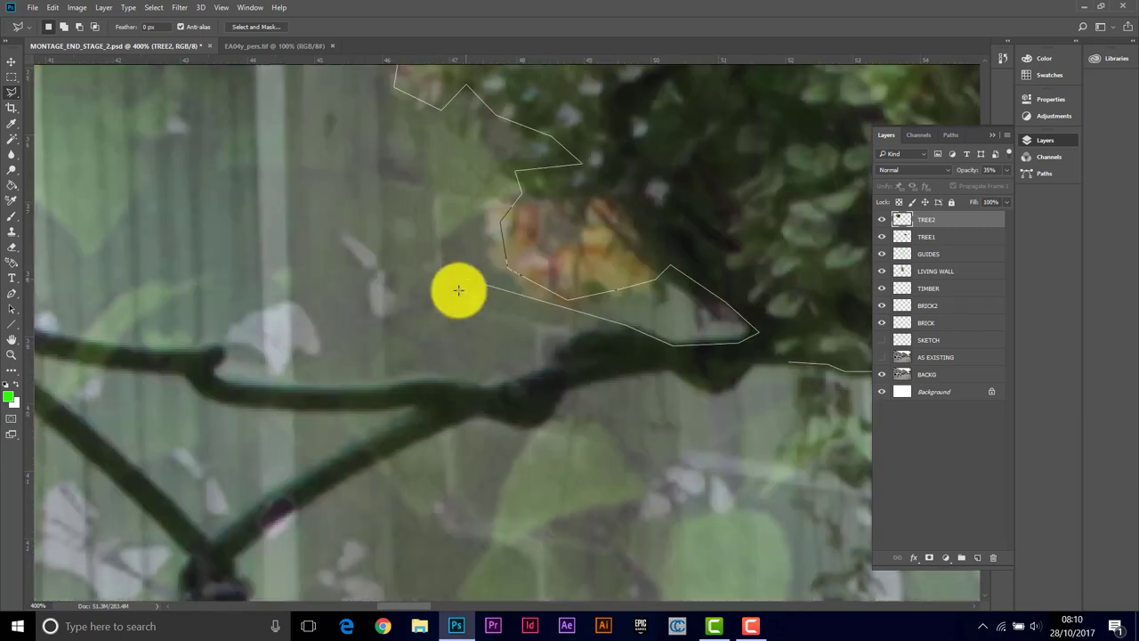
left_click(603, 329)
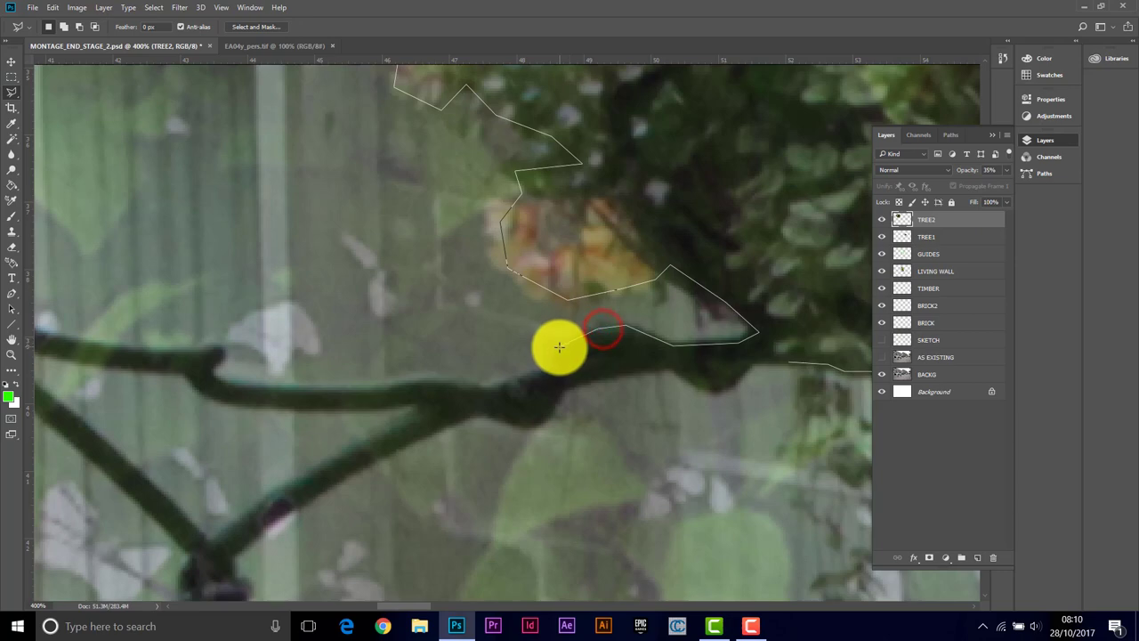
left_click(562, 345)
left_click(553, 364)
left_click(489, 390)
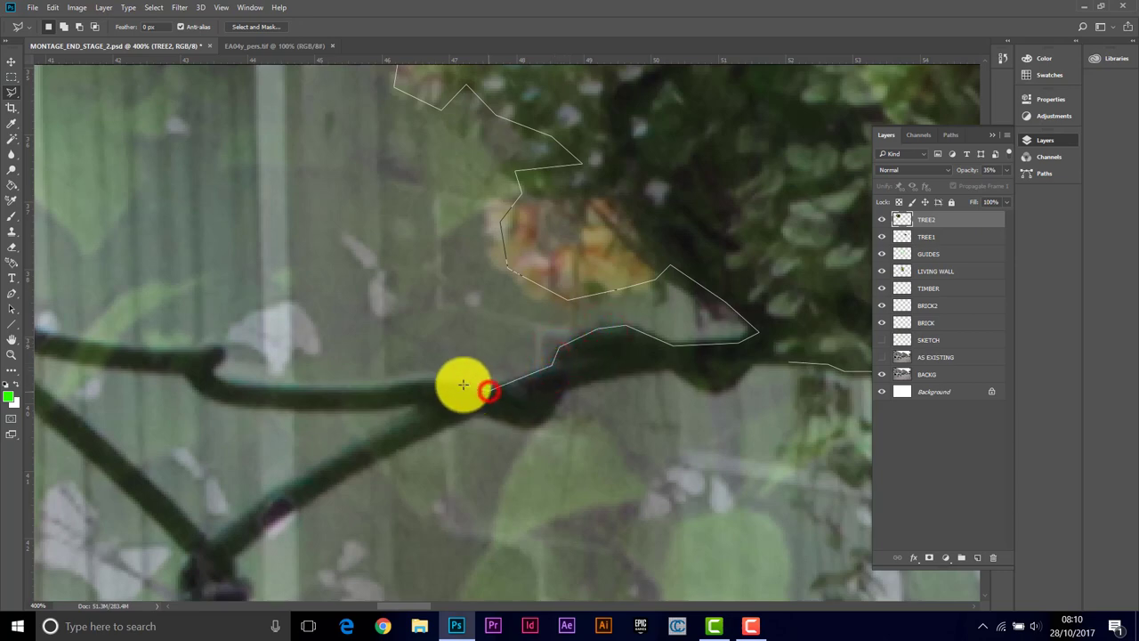
left_click(450, 383)
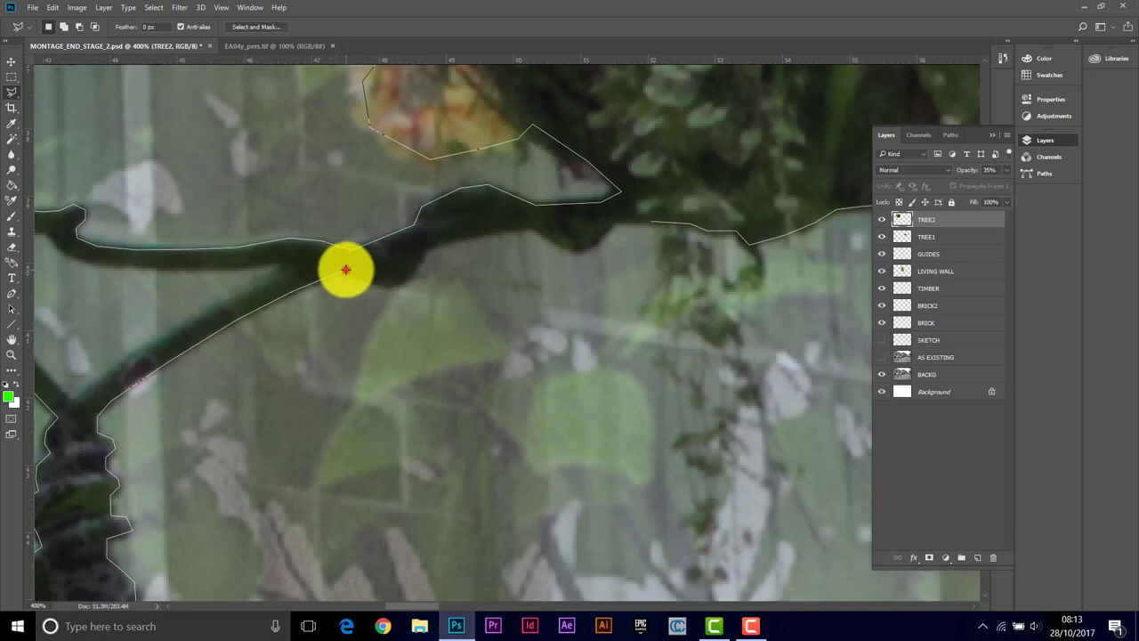
left_click(345, 269)
left_click(367, 280)
left_click(386, 285)
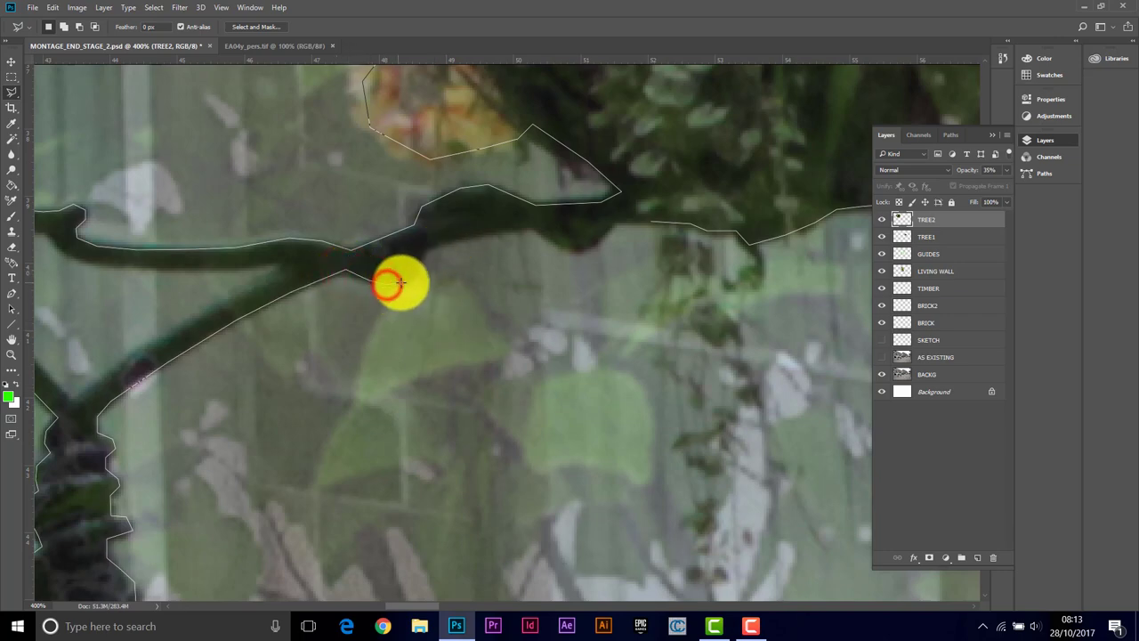
left_click(400, 282)
left_click(419, 263)
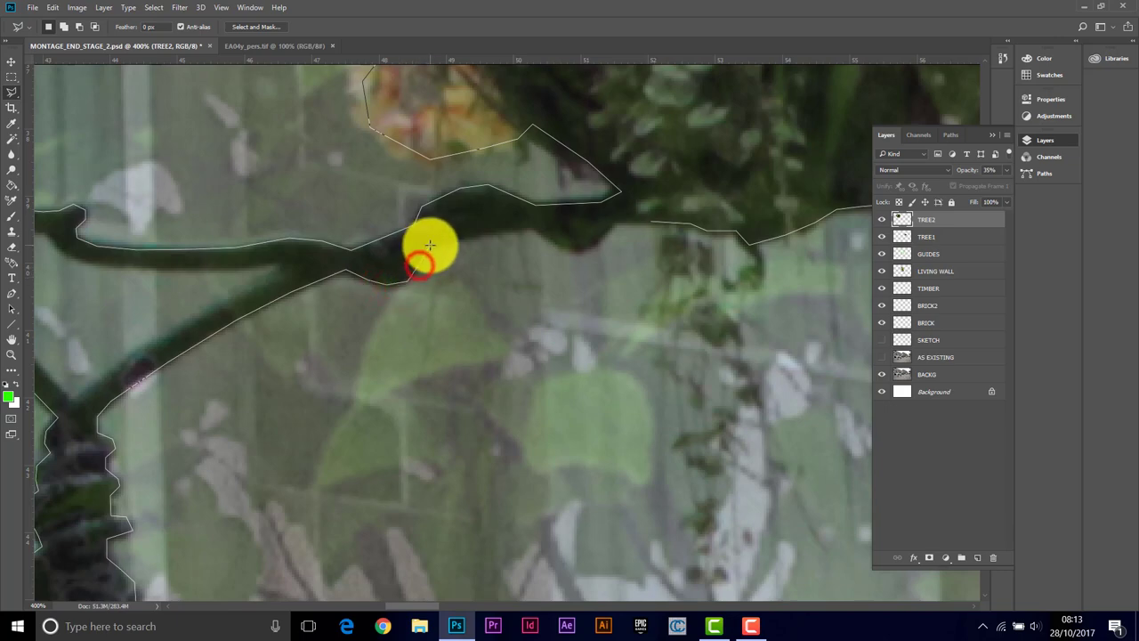
left_click(429, 245)
left_click(498, 228)
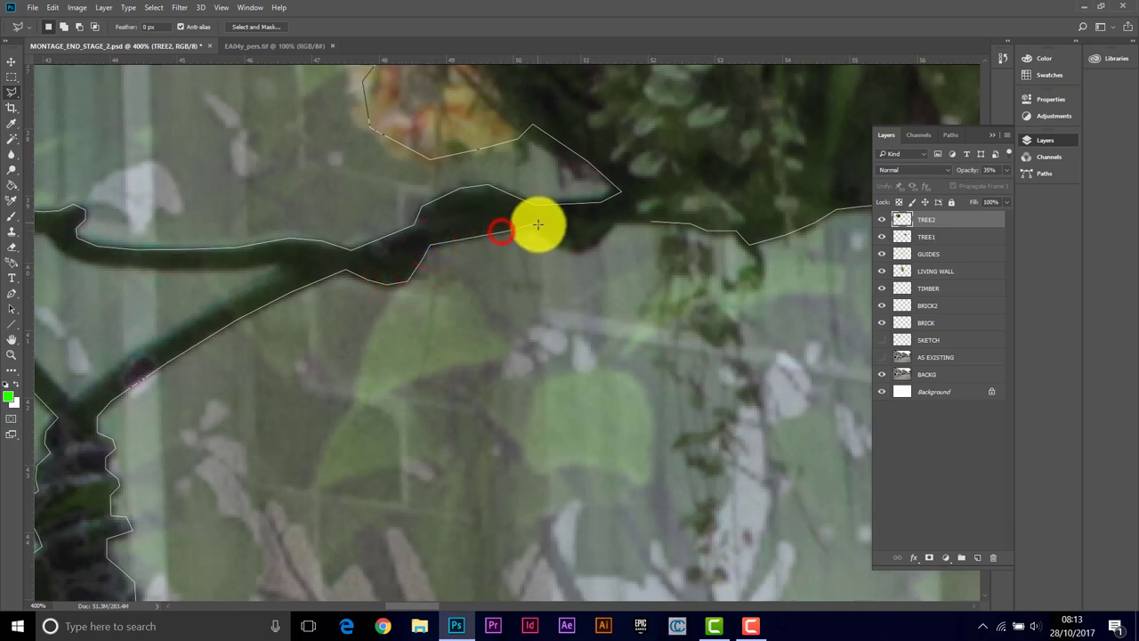
left_click(538, 226)
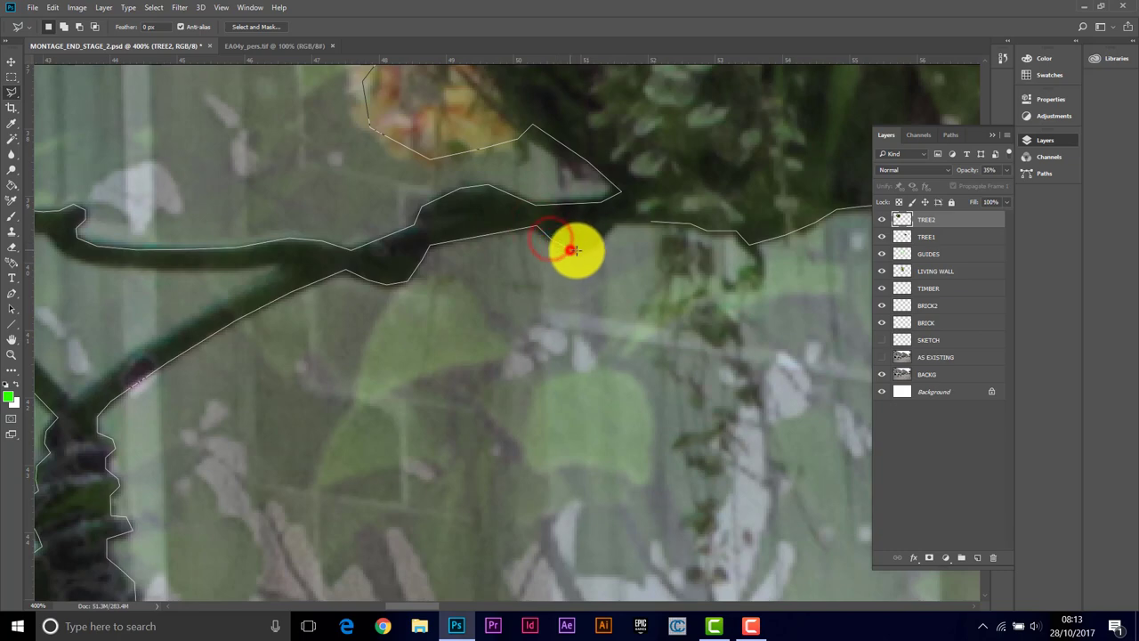
left_click(569, 249)
left_click(589, 249)
left_click(612, 222)
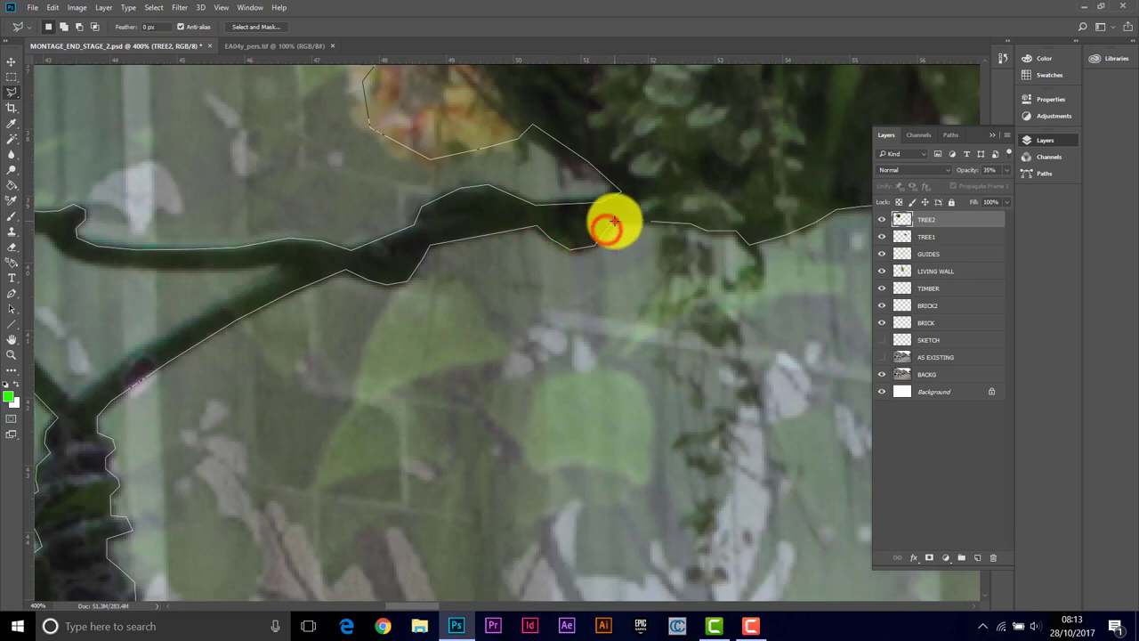
left_click(653, 221)
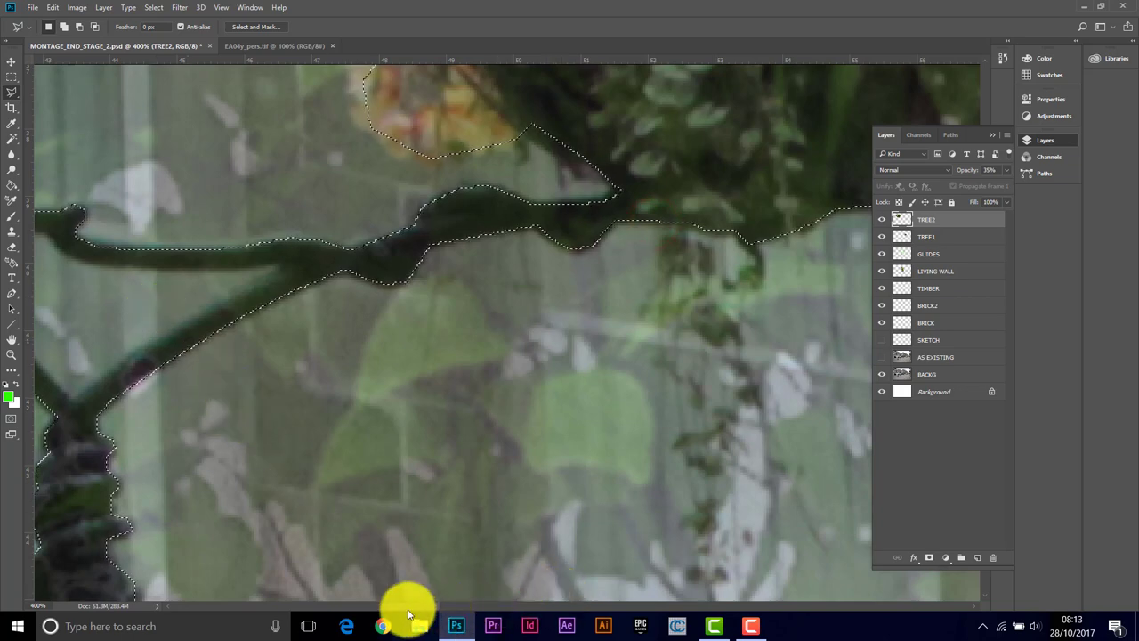
Trace an added outline down the left lamp-post arm, past the fork and up the right arm.
left_click_drag(405, 605, 383, 605)
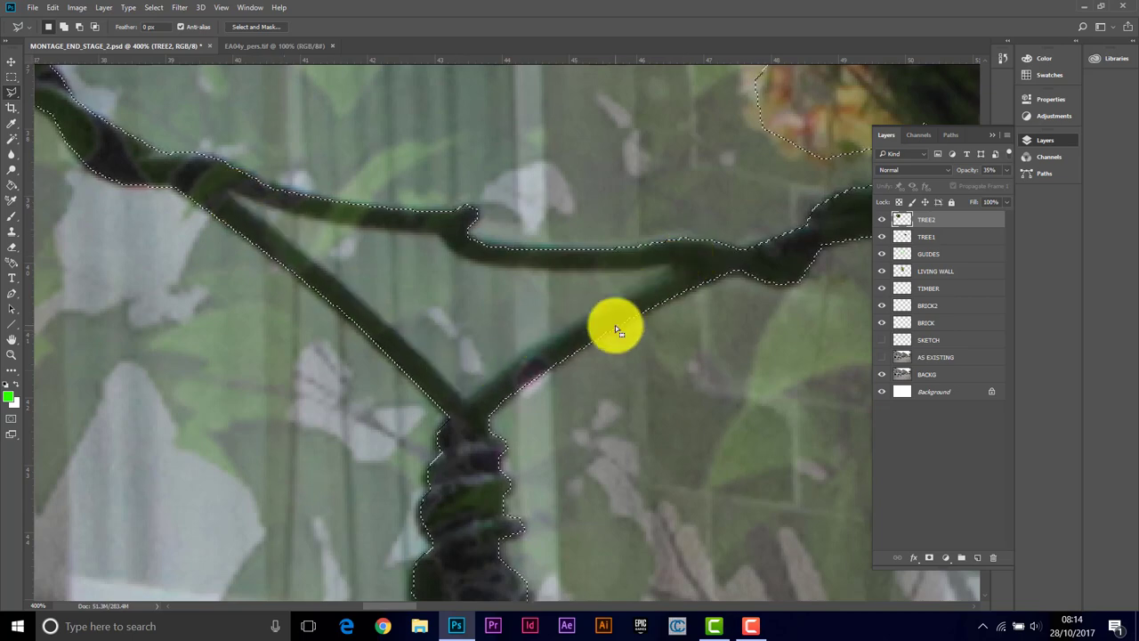
left_click(222, 187)
left_click(278, 234)
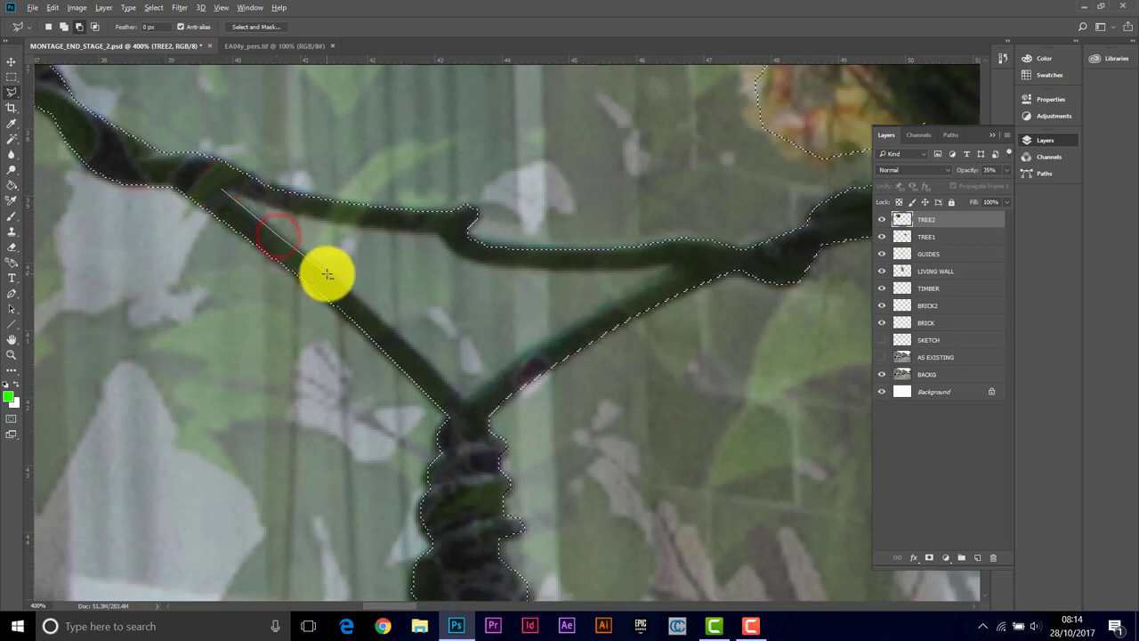
left_click(326, 272)
left_click(385, 324)
left_click(433, 376)
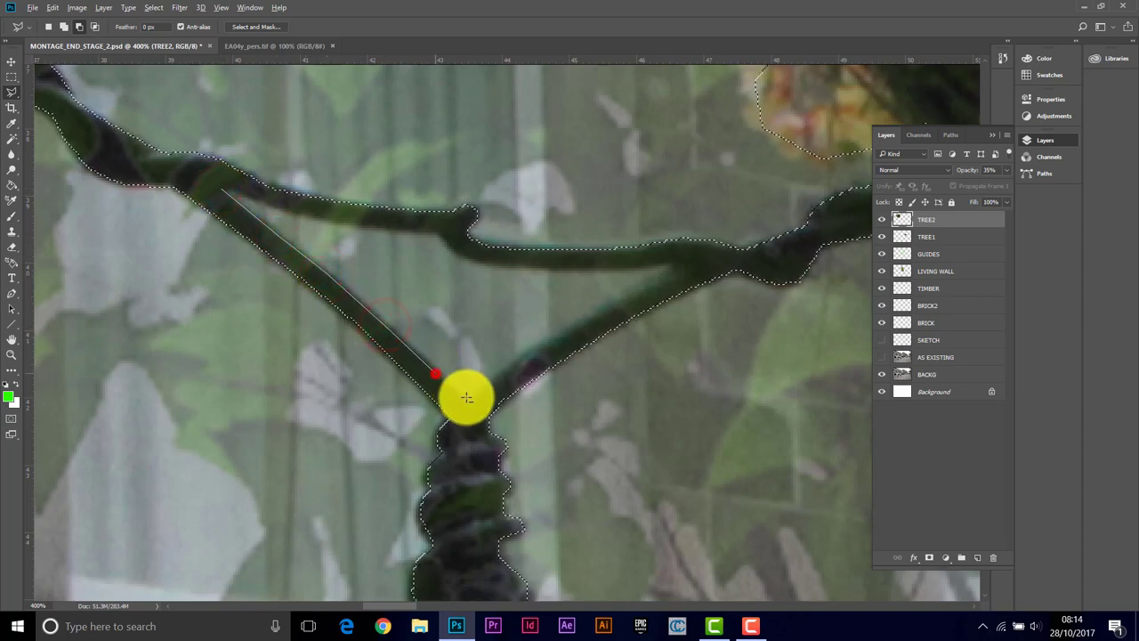
left_click(460, 399)
left_click(471, 401)
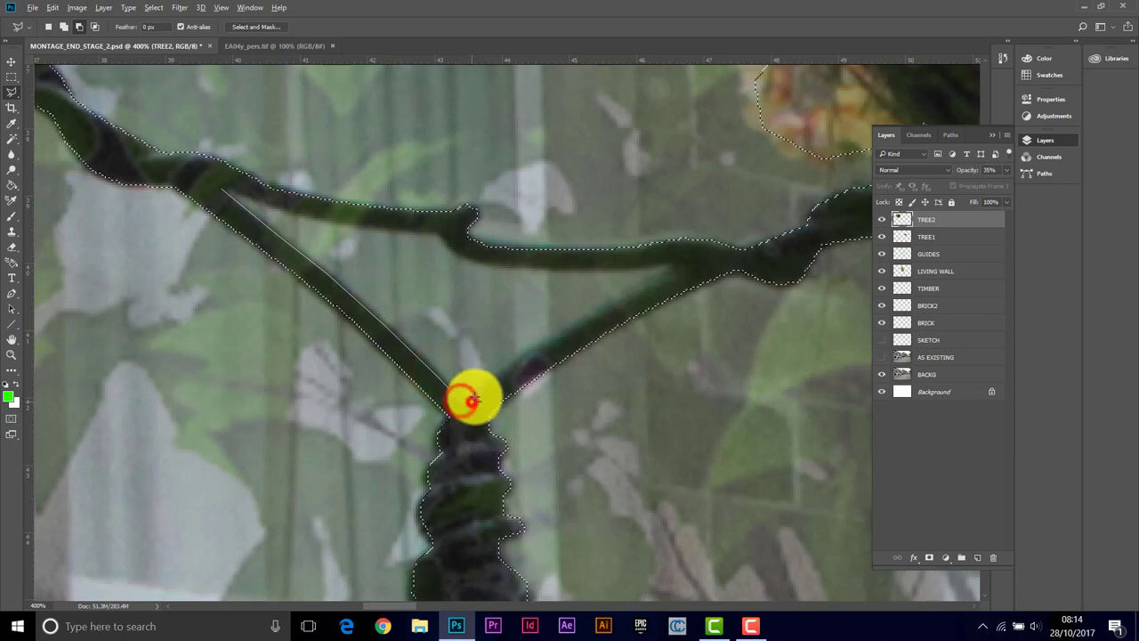
left_click(550, 342)
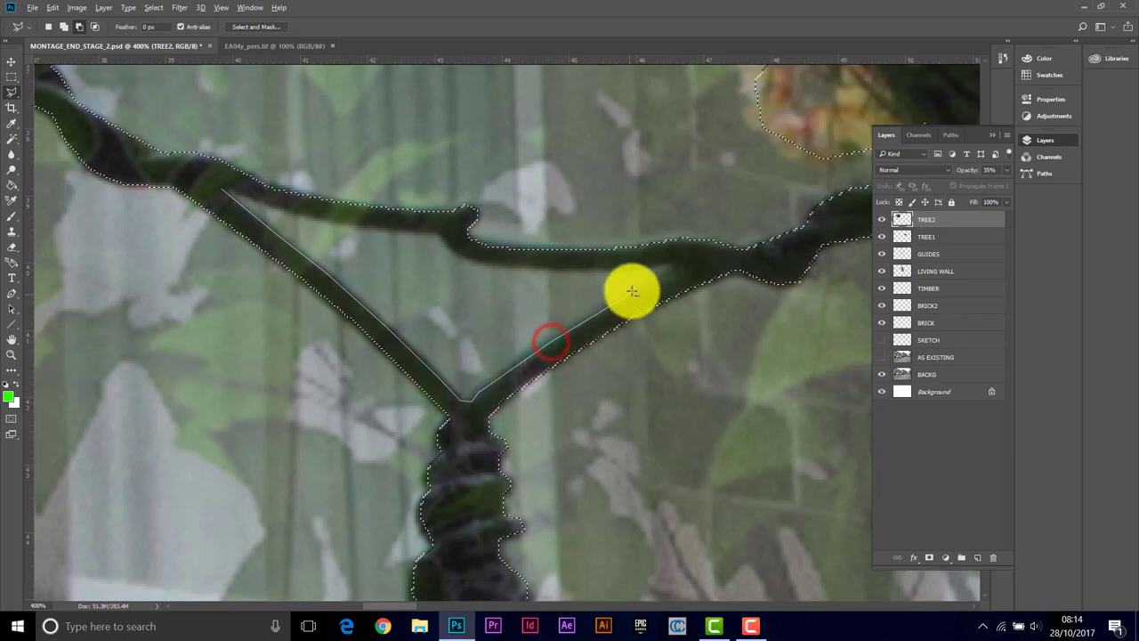
left_click(629, 290)
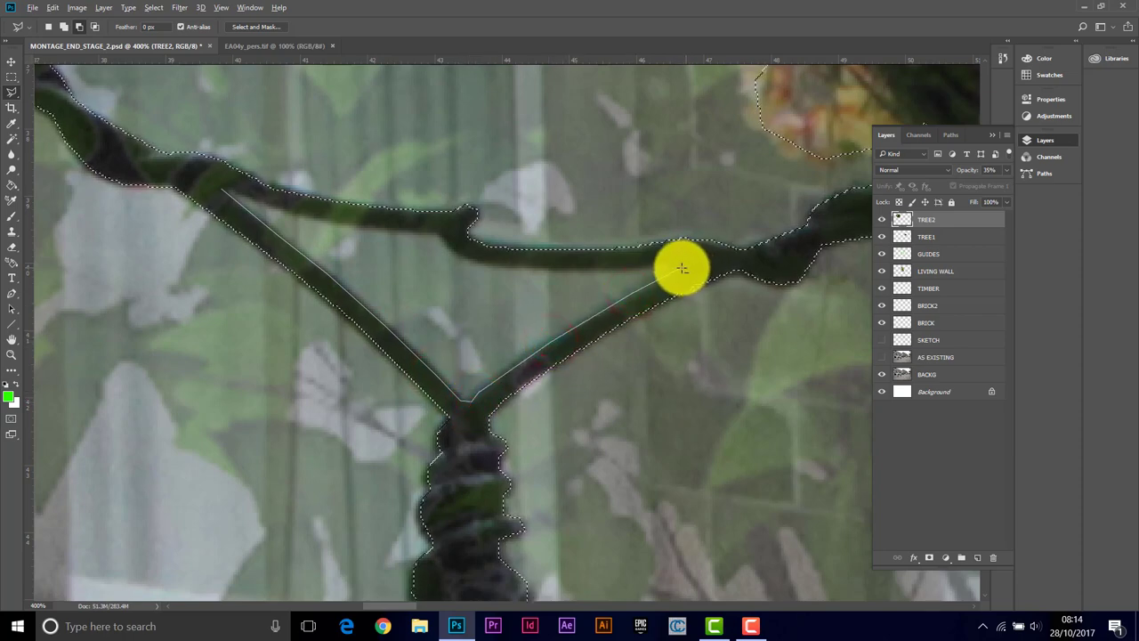
left_click(681, 265)
left_click(665, 260)
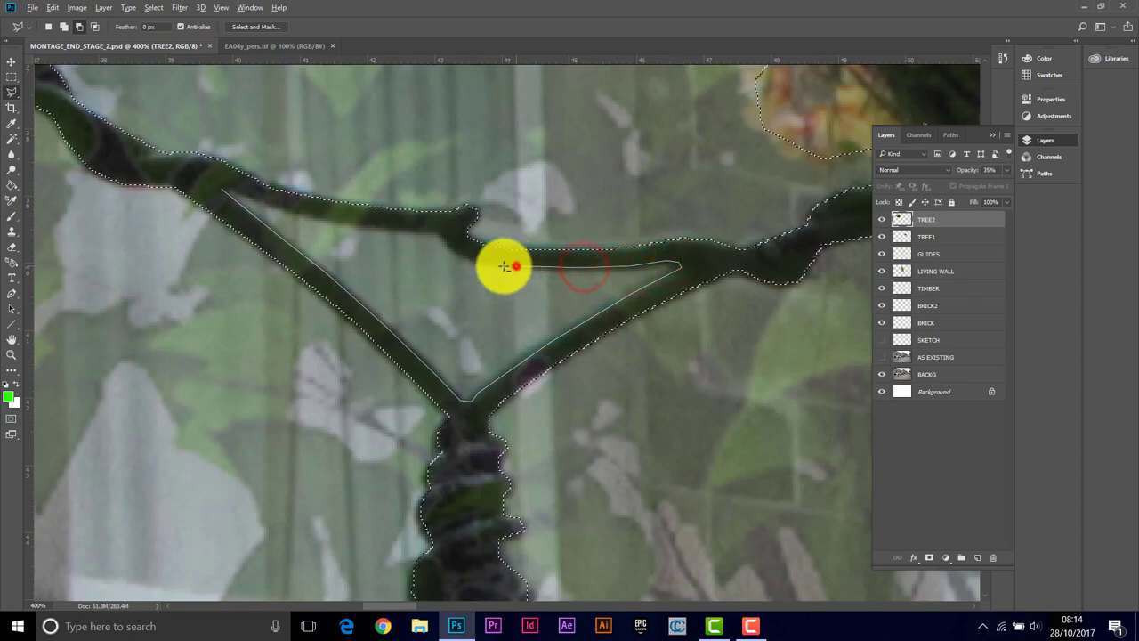
Trace back along the arms' upper edge to close the addition, then zoom out on the post.
left_click(452, 247)
left_click(445, 241)
left_click(437, 231)
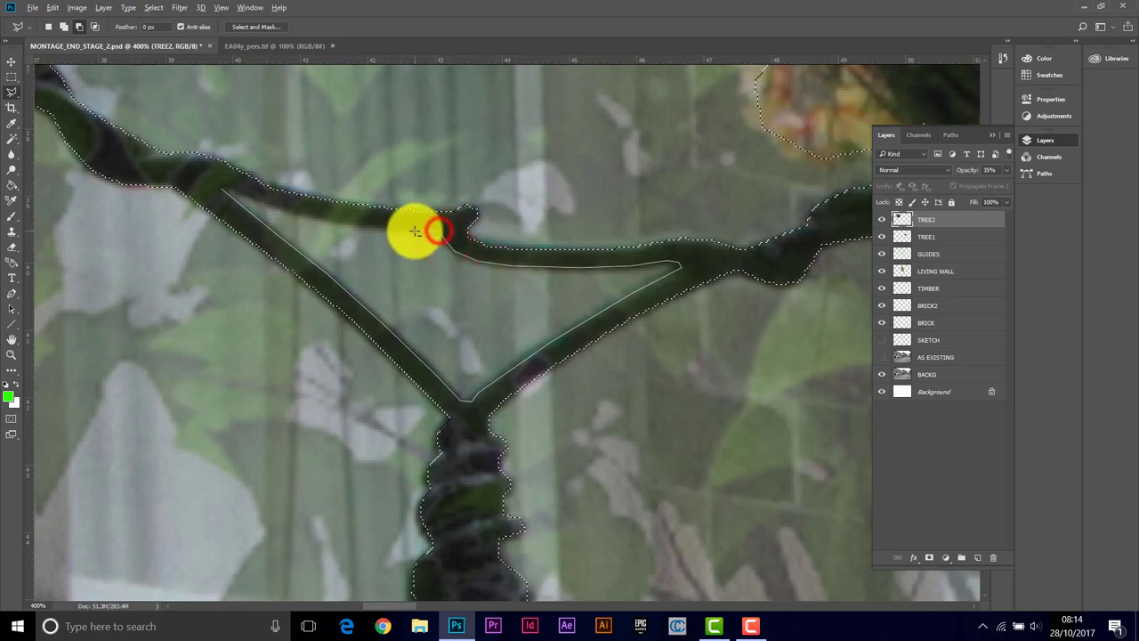
left_click(407, 228)
left_click(359, 224)
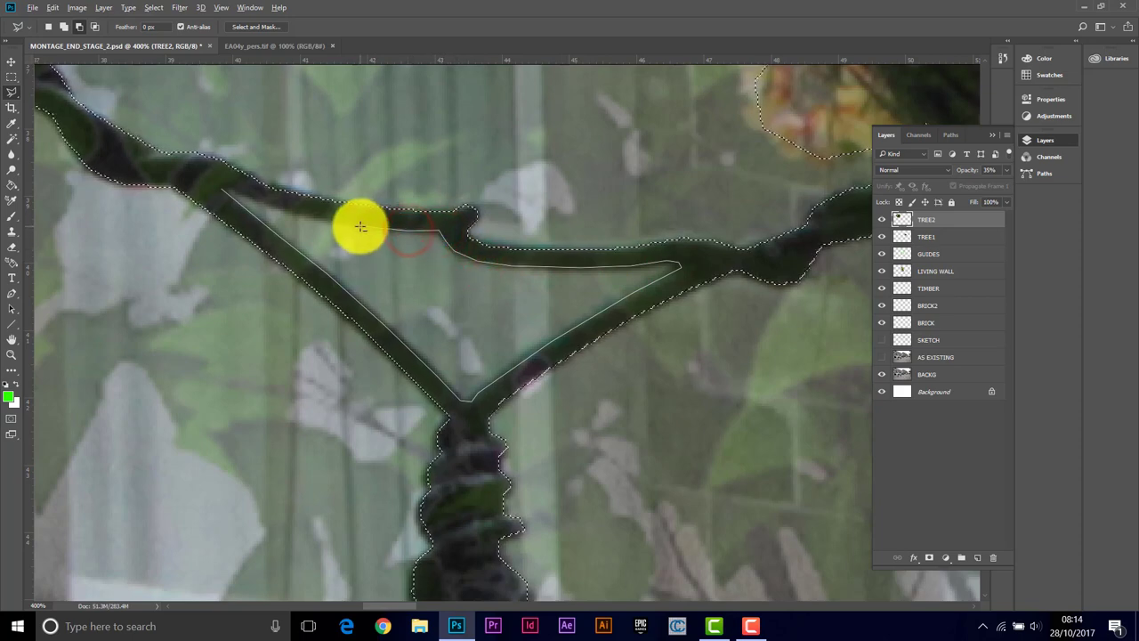
left_click(310, 217)
left_click(267, 204)
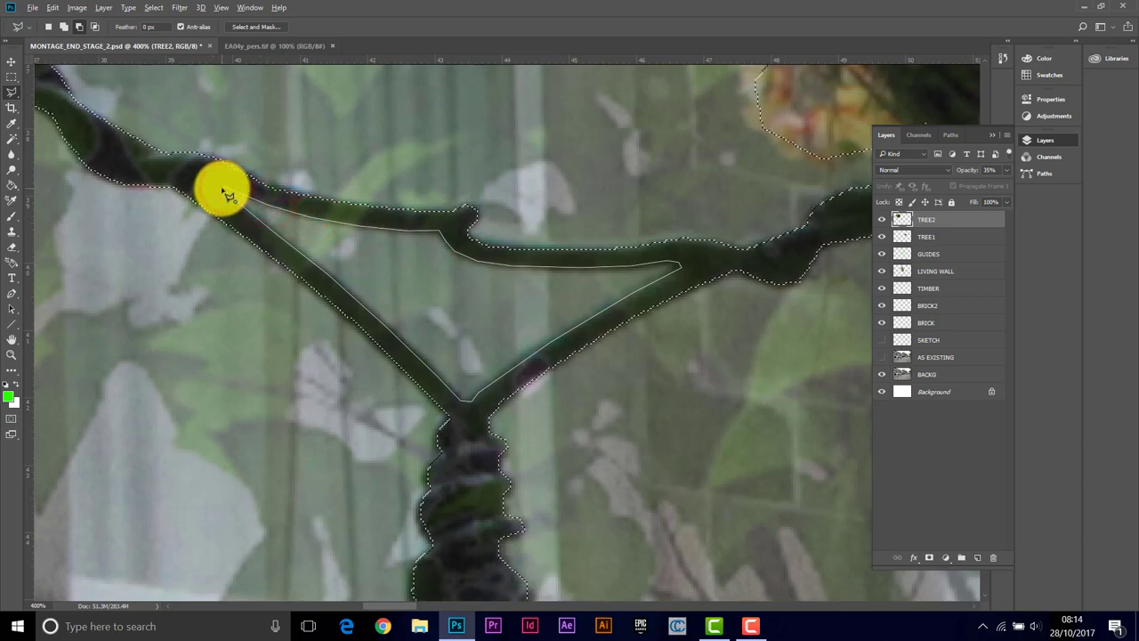
left_click(225, 192)
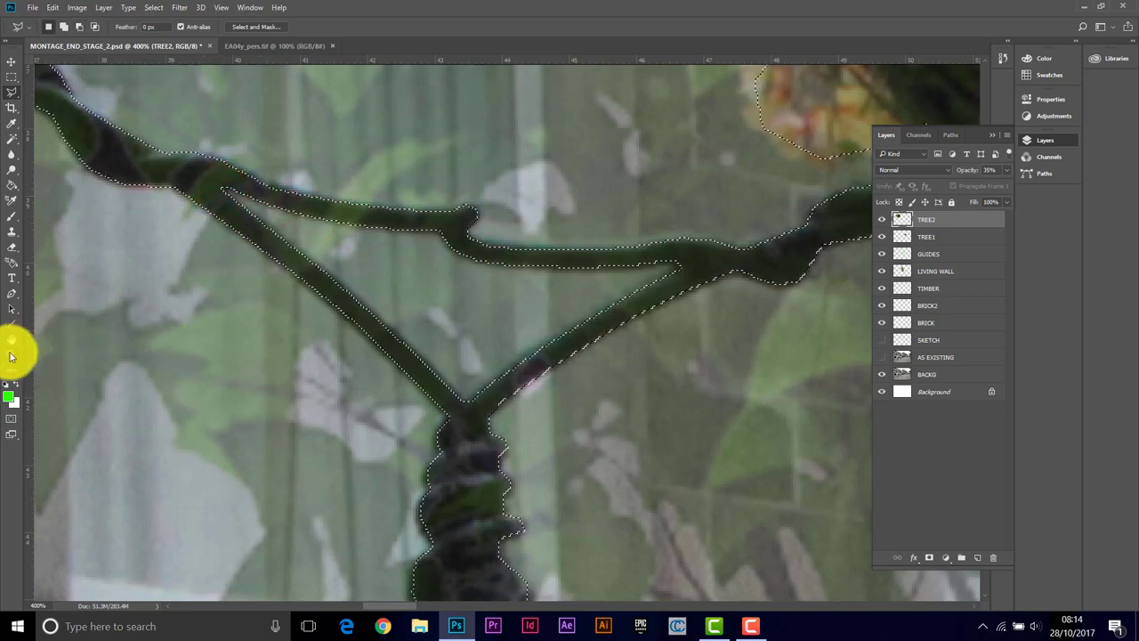
left_click(11, 356)
left_click(507, 291, "alt")
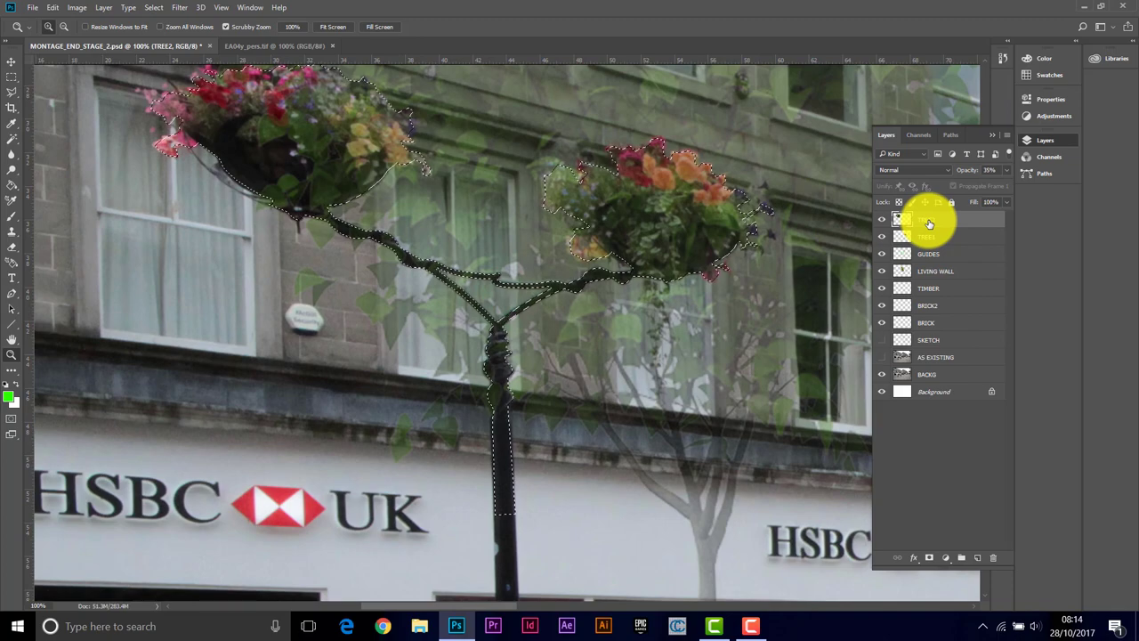
Set TREE2 to 100% opacity and delete its foliage inside the lamp-post selection.
left_click(1005, 170)
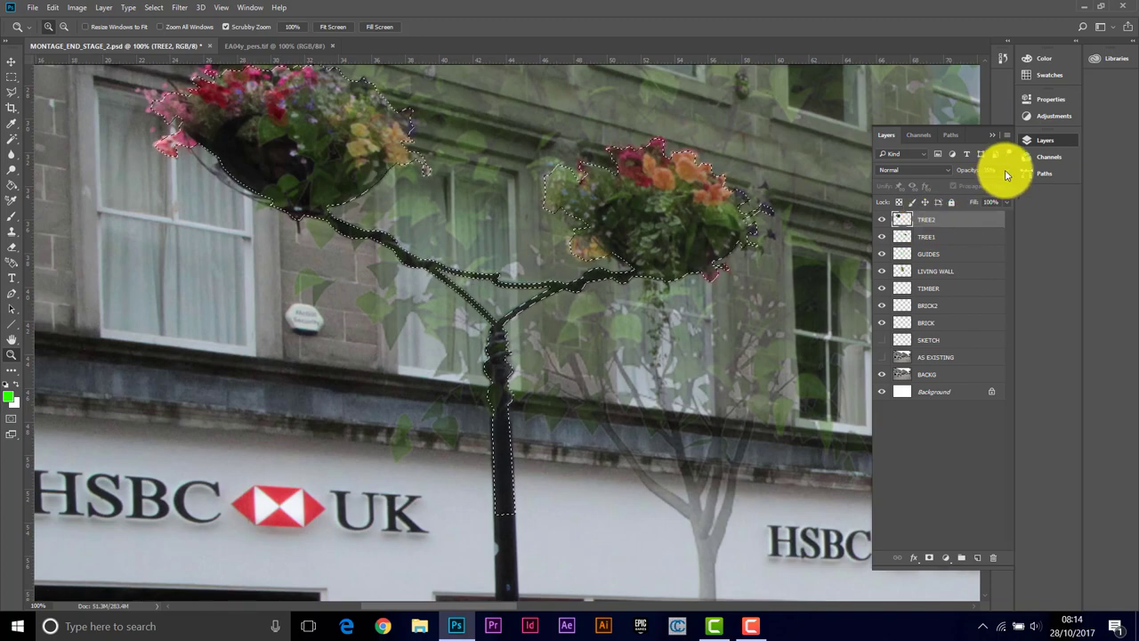
left_click_drag(972, 186, 1028, 185)
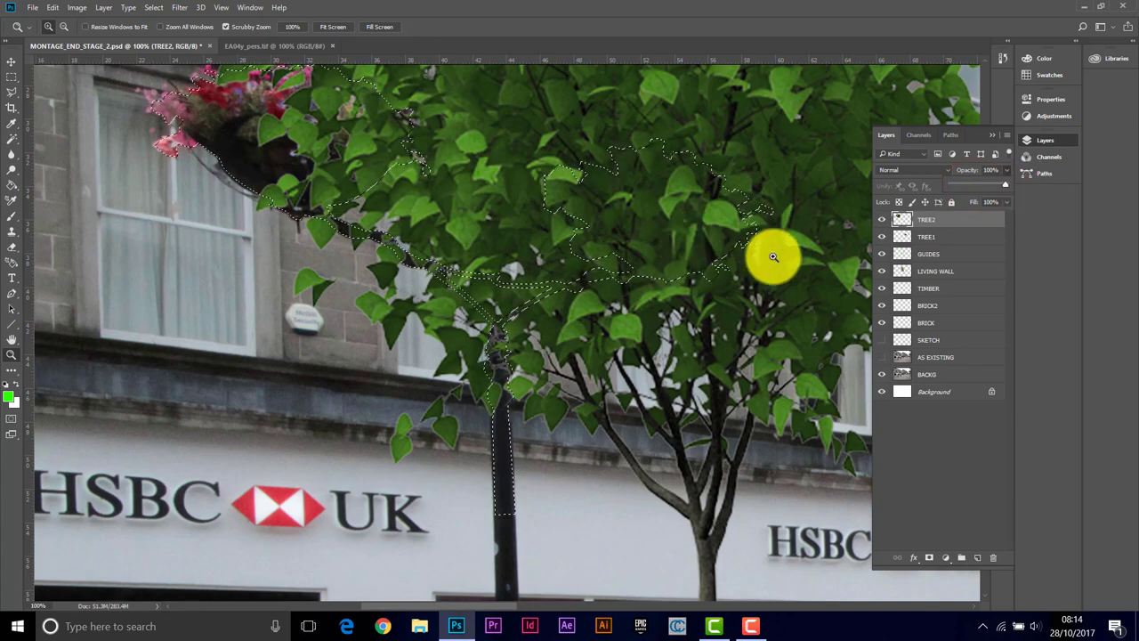
left_click(961, 218)
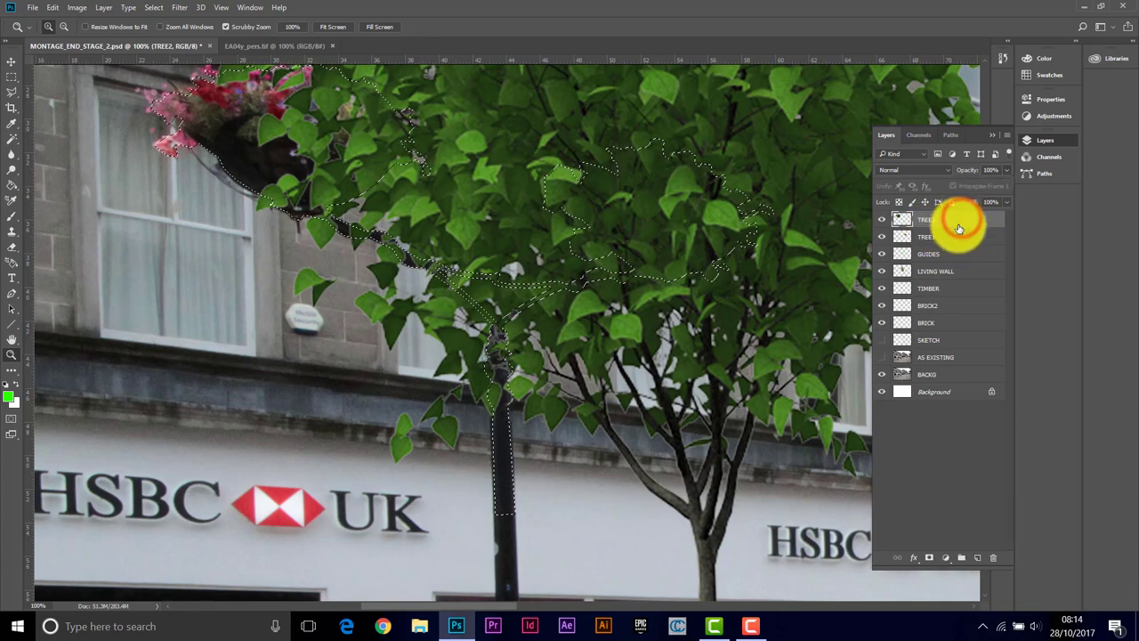
key("Delete")
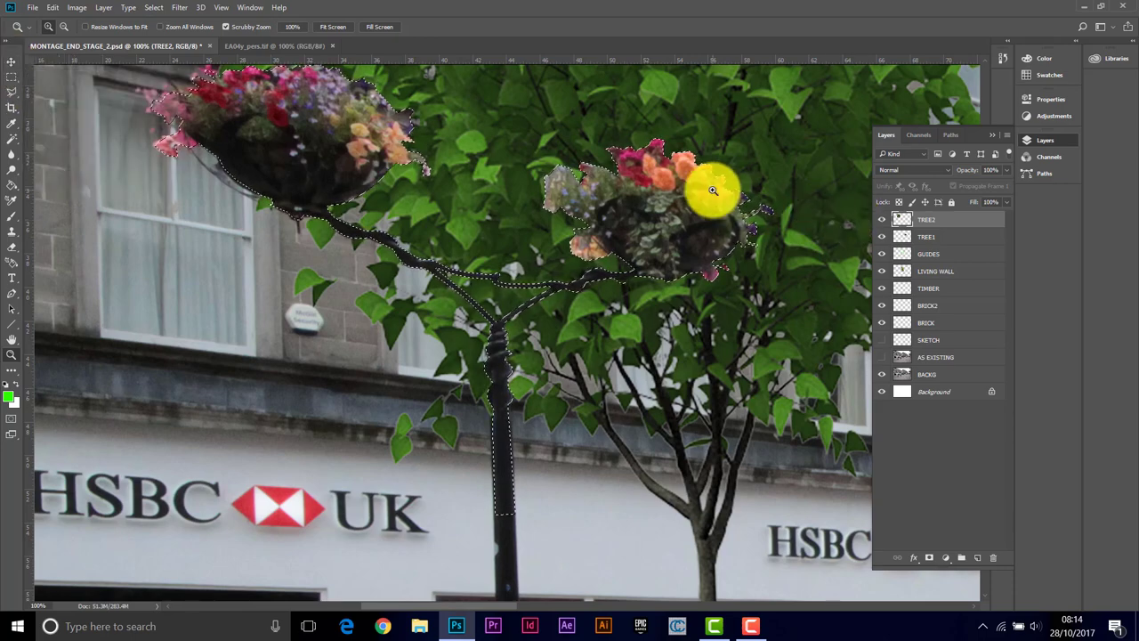
Deselect, shift the TREE2 foliage down and left, then invert the selection.
left_click(153, 7)
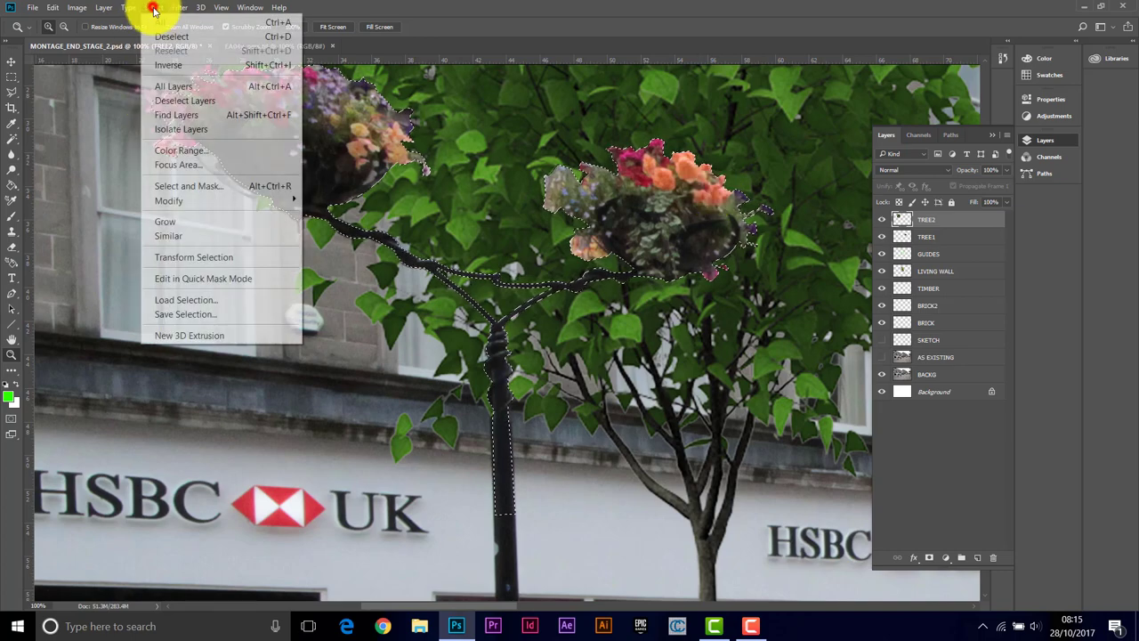
left_click(160, 37)
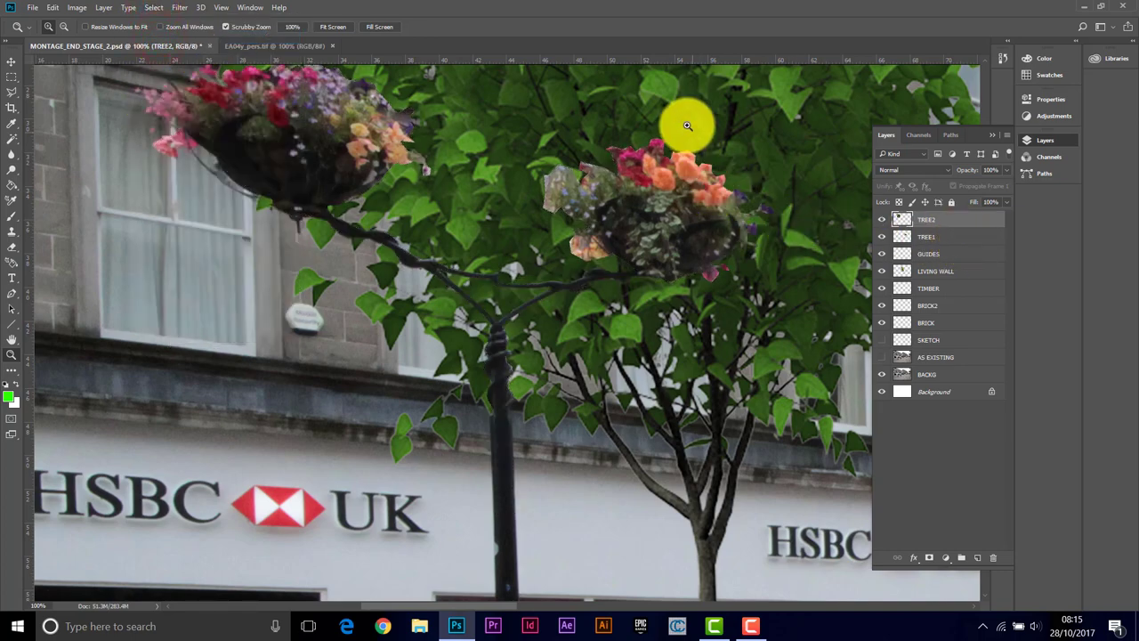
left_click(12, 61)
left_click_drag(513, 110, 396, 204)
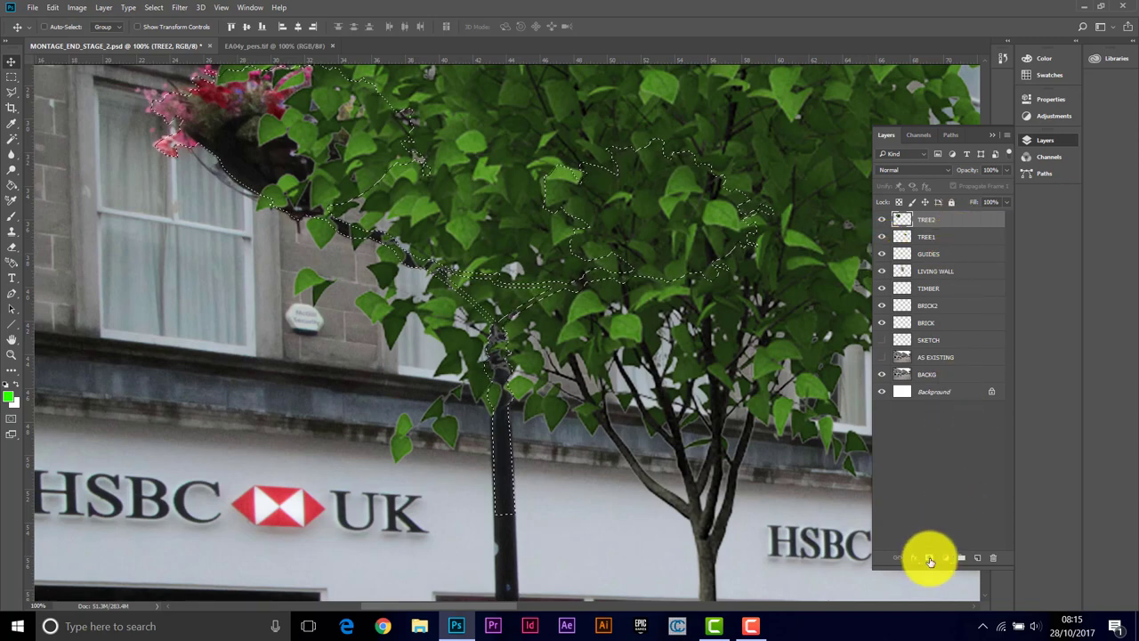
left_click(150, 8)
left_click(165, 66)
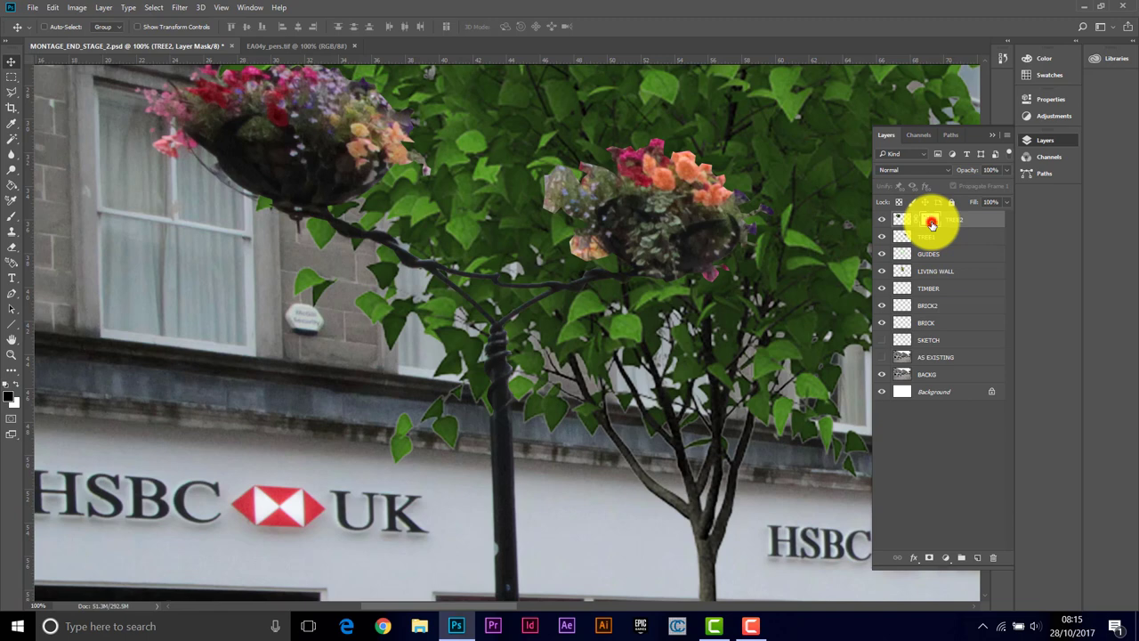
Check TREE2's layer mask against the composite, then shift the tree left.
double_click(931, 223)
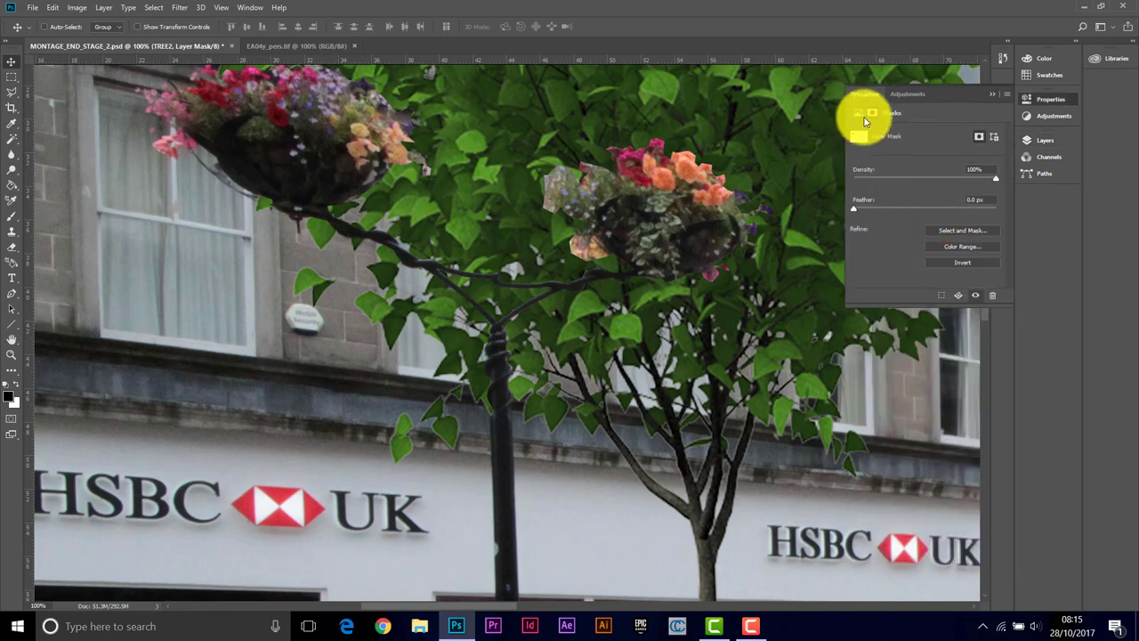
left_click(1046, 138)
left_click(936, 220)
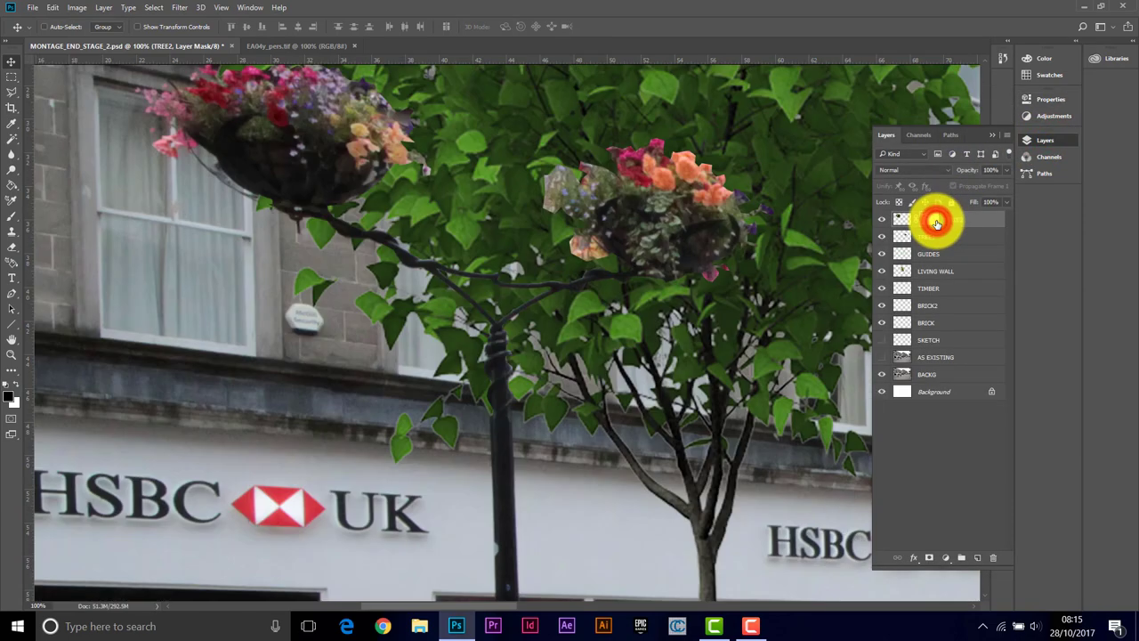
left_click(936, 221, "alt")
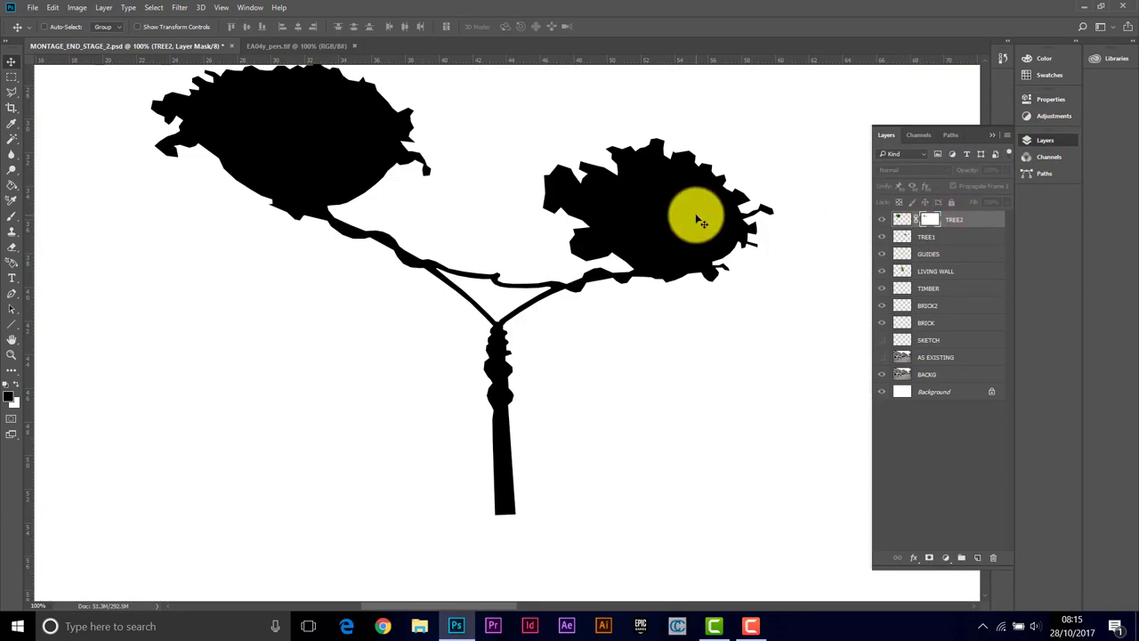
left_click(902, 221)
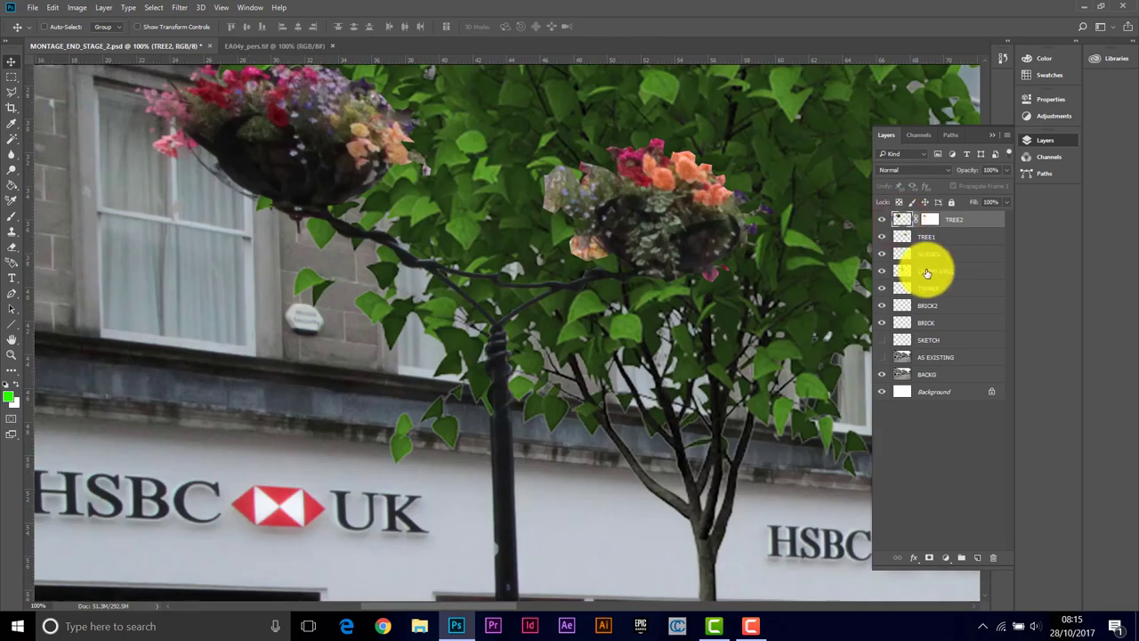
left_click(930, 222, "alt")
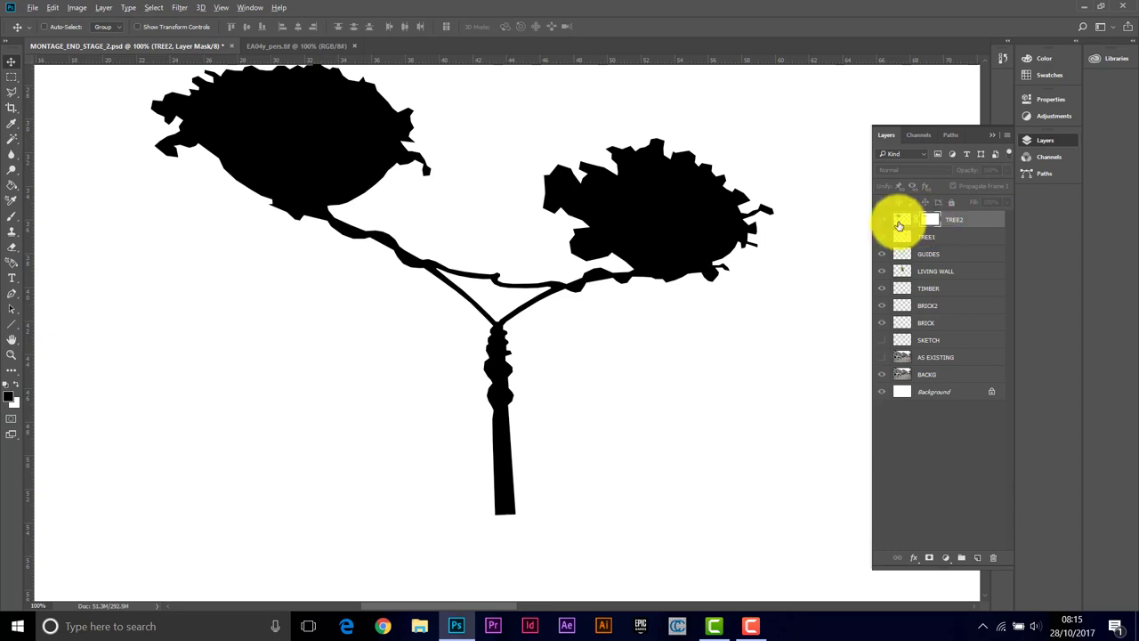
left_click(901, 221)
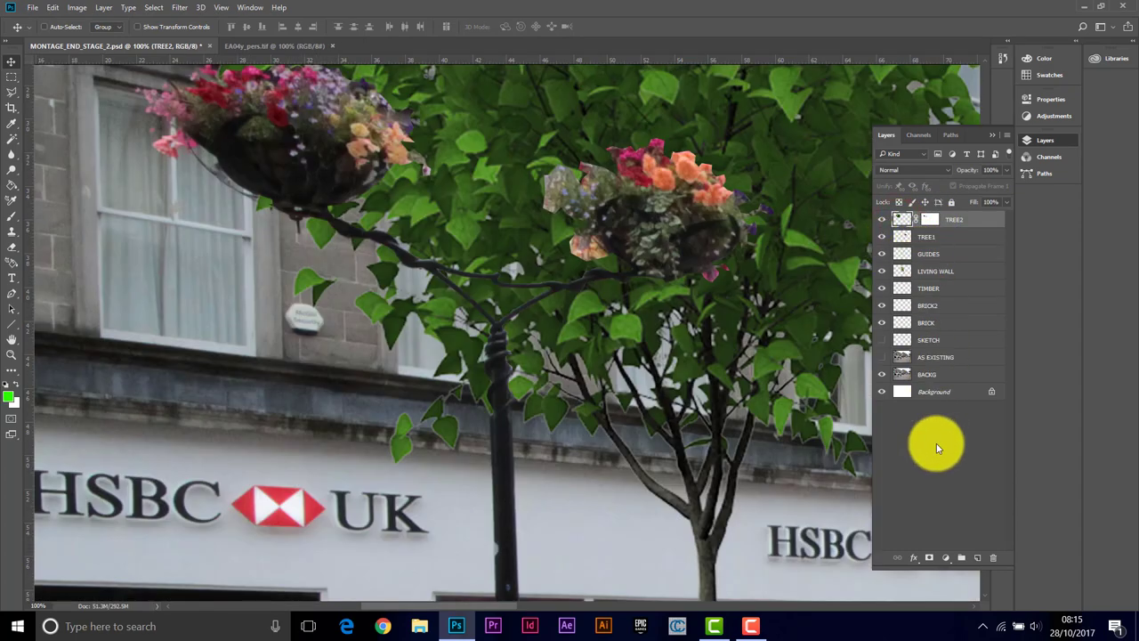
left_click(917, 222)
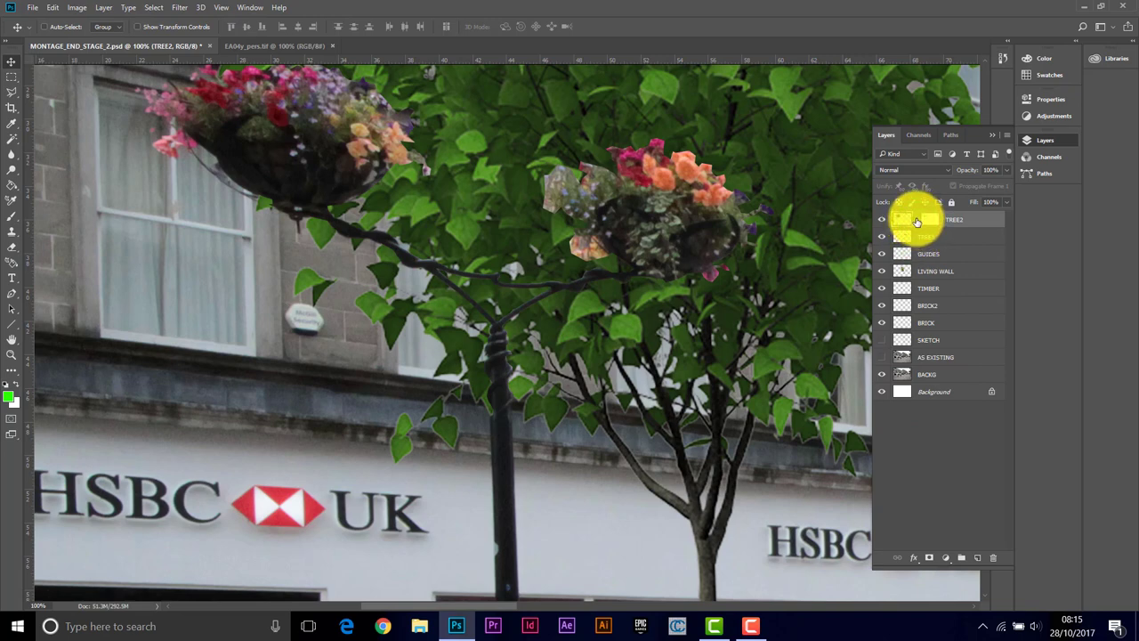
left_click(13, 62)
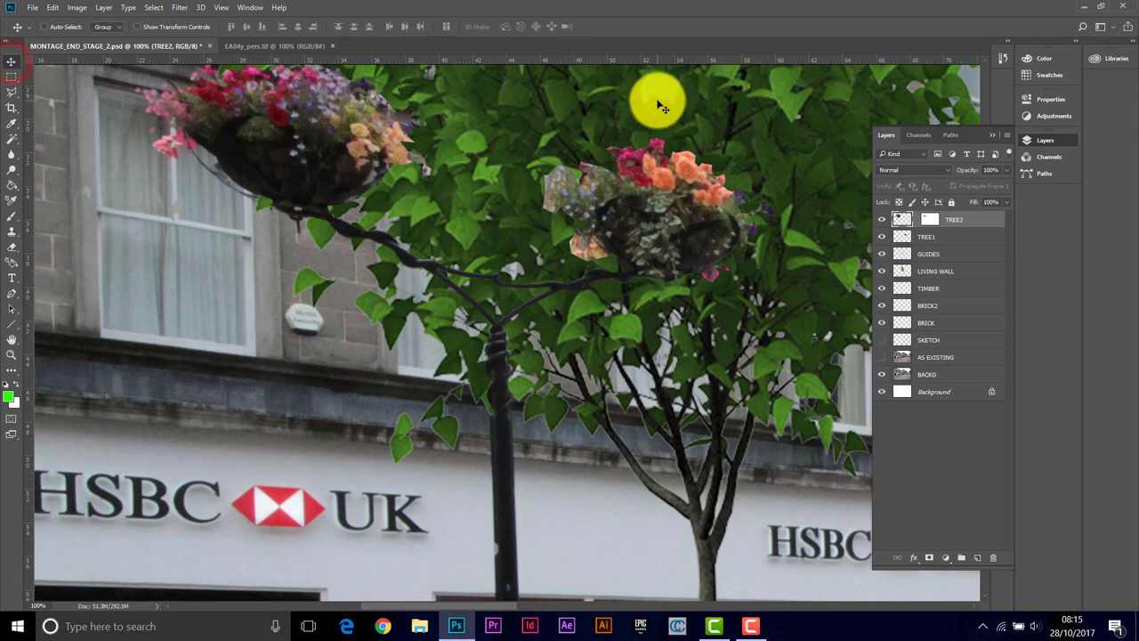
left_click_drag(663, 107, 591, 134)
Undo the last tree move, zoom in on TREE2's base and add an empty Layer 1.
key("ctrl+z")
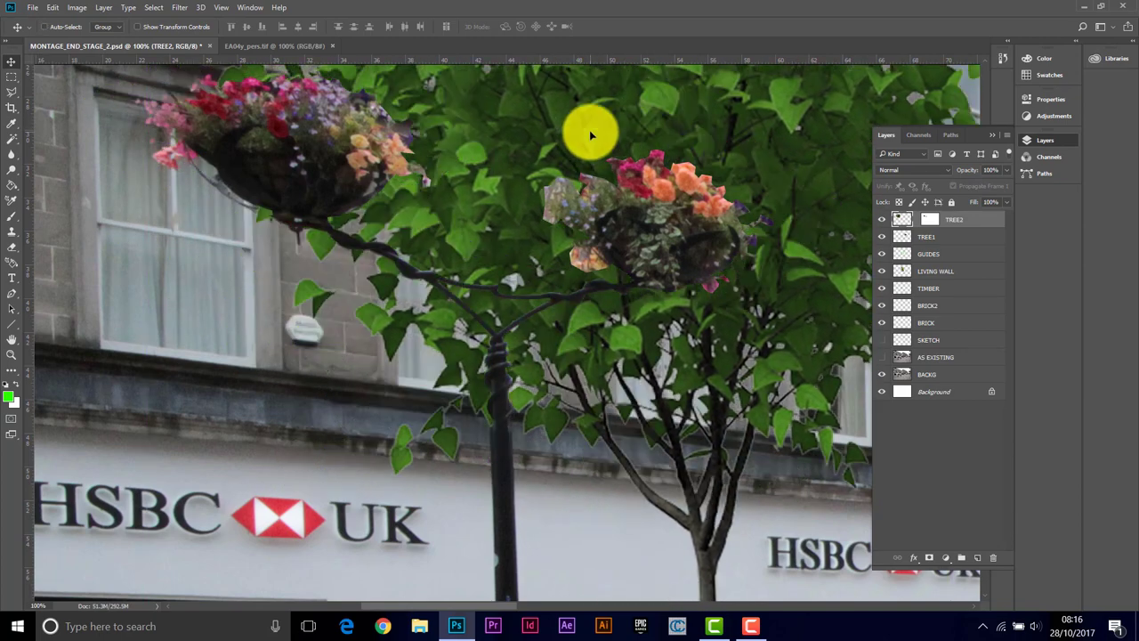
left_click(13, 353)
left_click(508, 288, "alt")
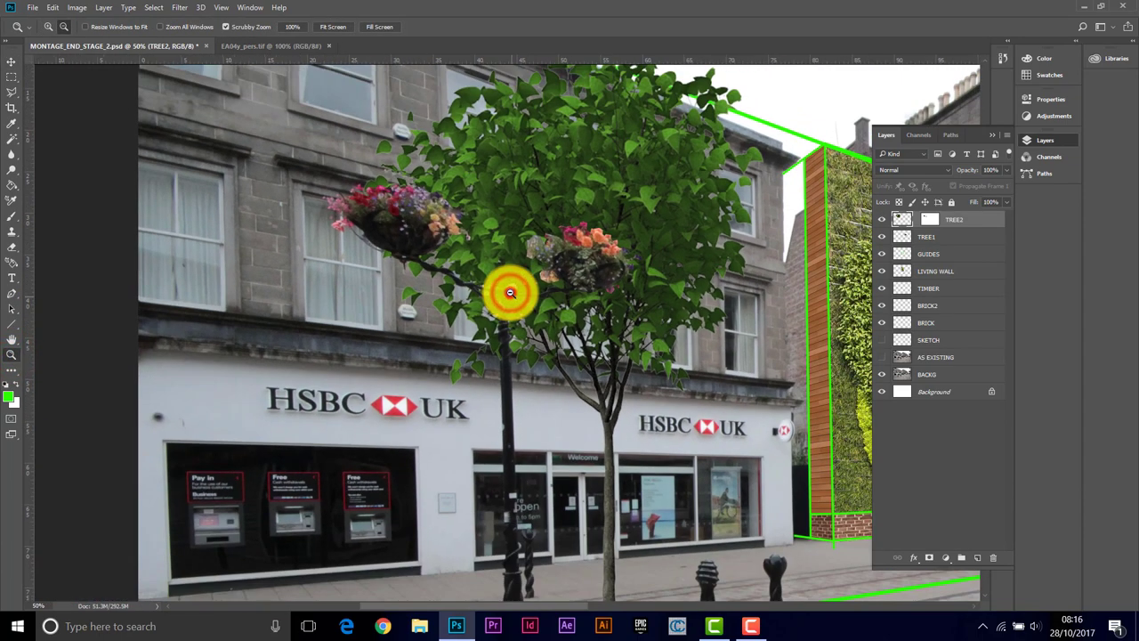
left_click(510, 292, "alt")
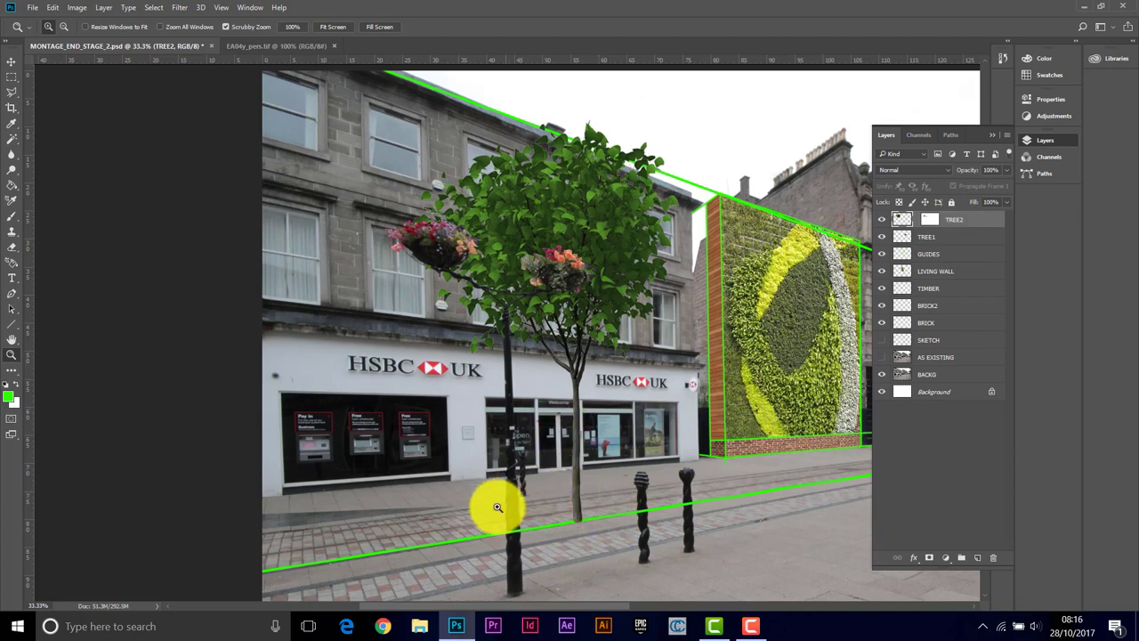
left_click(601, 532)
left_click(601, 532)
left_click(600, 534)
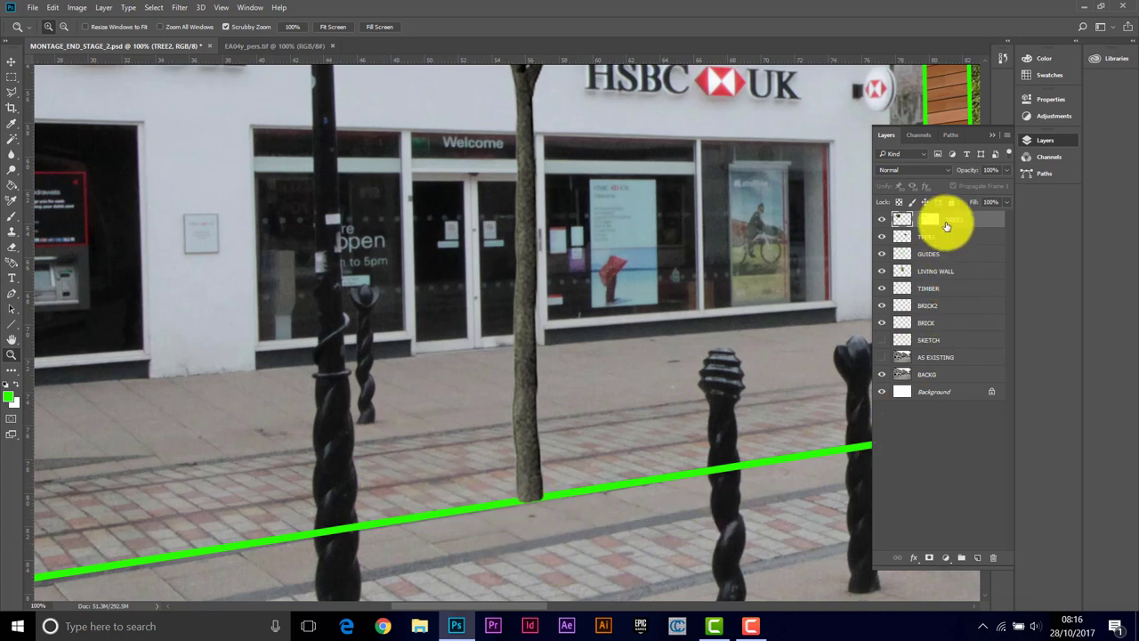
left_click(976, 557)
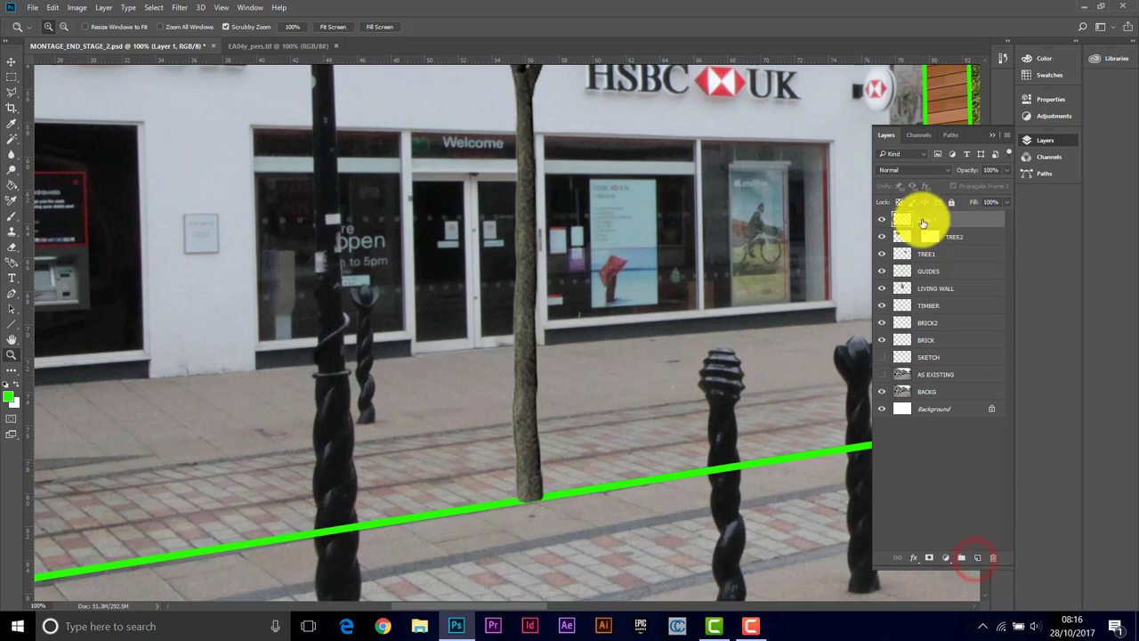
Move the new layer below TREE2 and lasso a four-corner perspective grille around the trunk base.
mouse_move(906, 222)
left_mouse_down()
mouse_move(934, 224)
mouse_move(923, 239)
left_mouse_up()
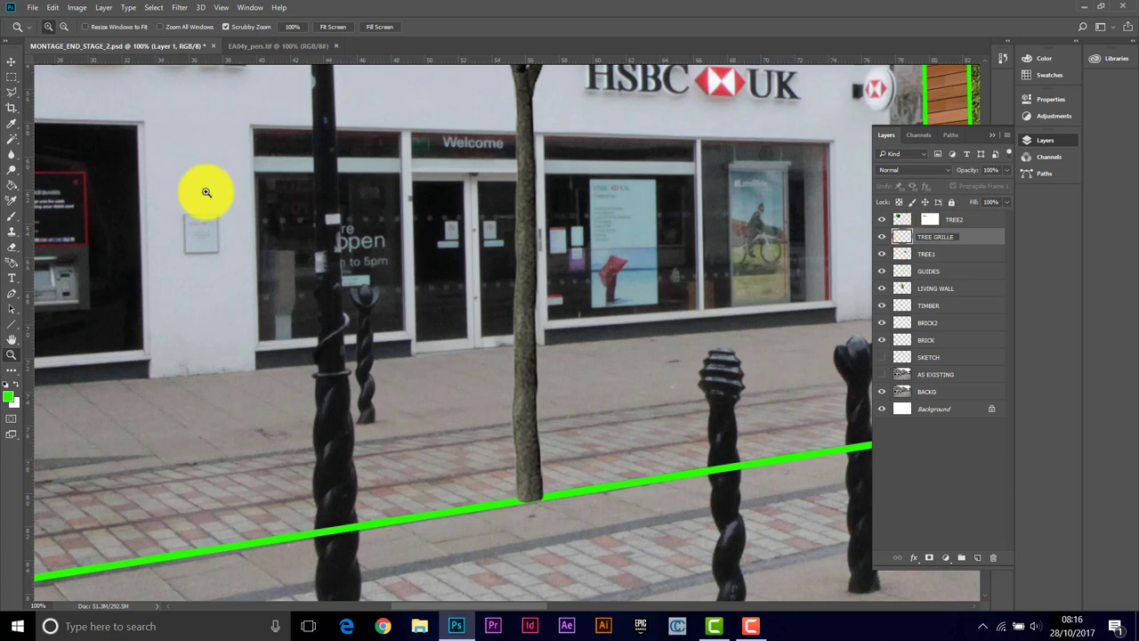
left_click(11, 93)
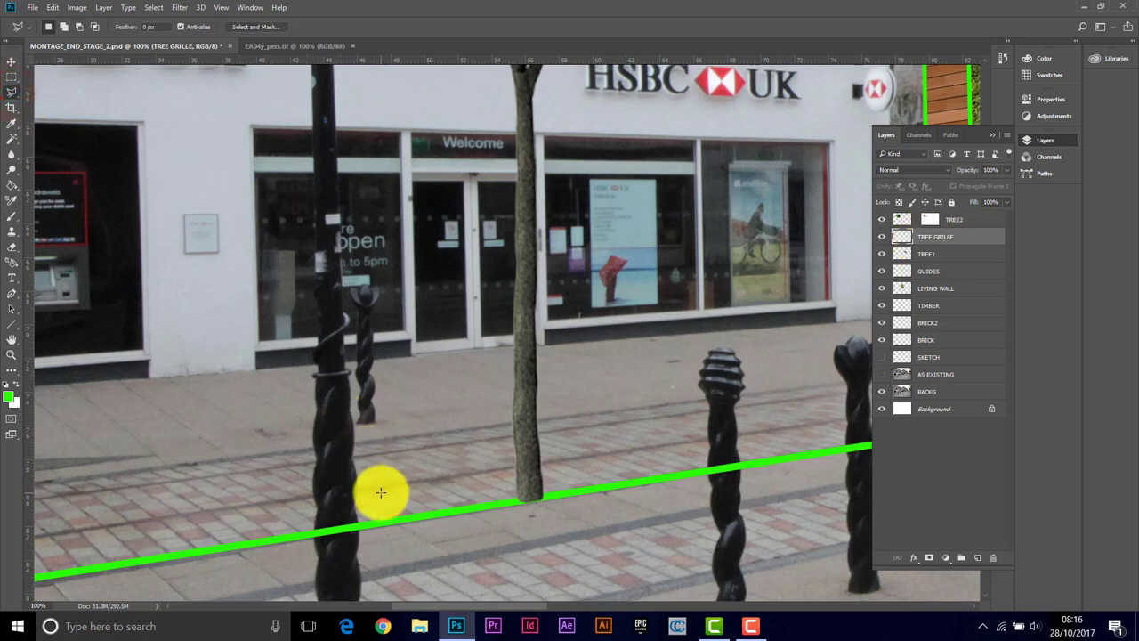
left_click(448, 554)
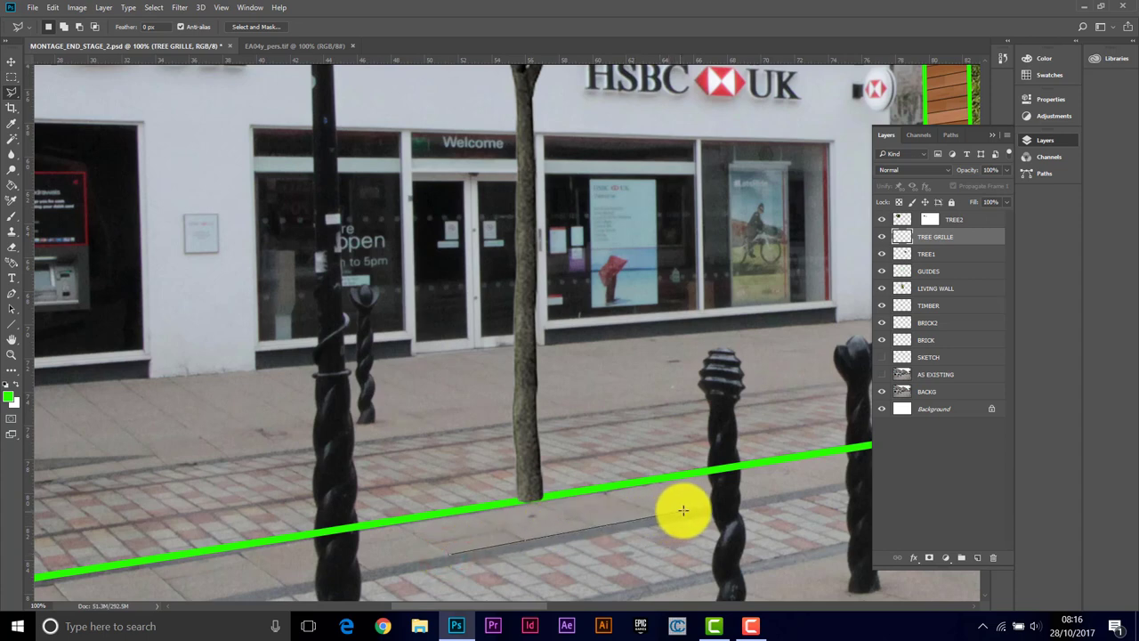
left_click(684, 511)
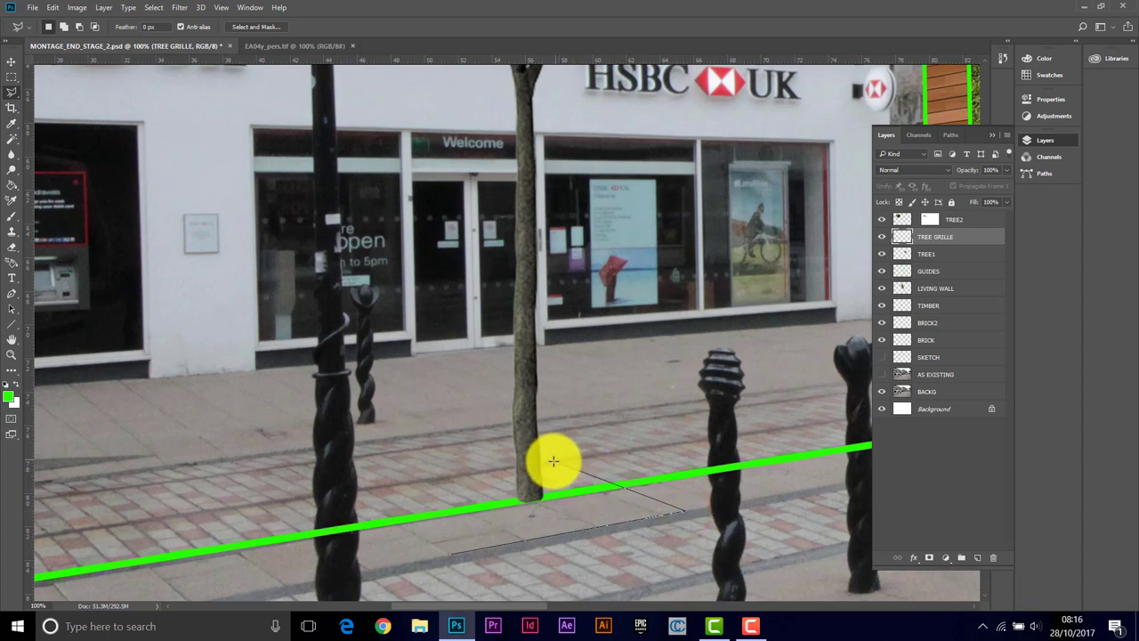
left_click(553, 460)
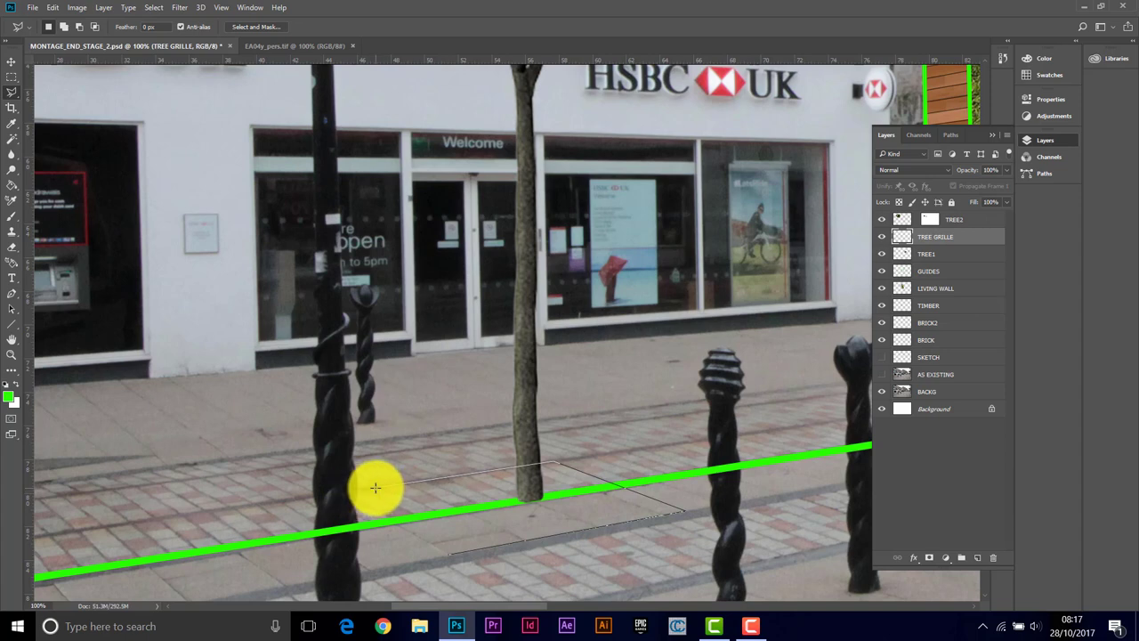
left_click(388, 484)
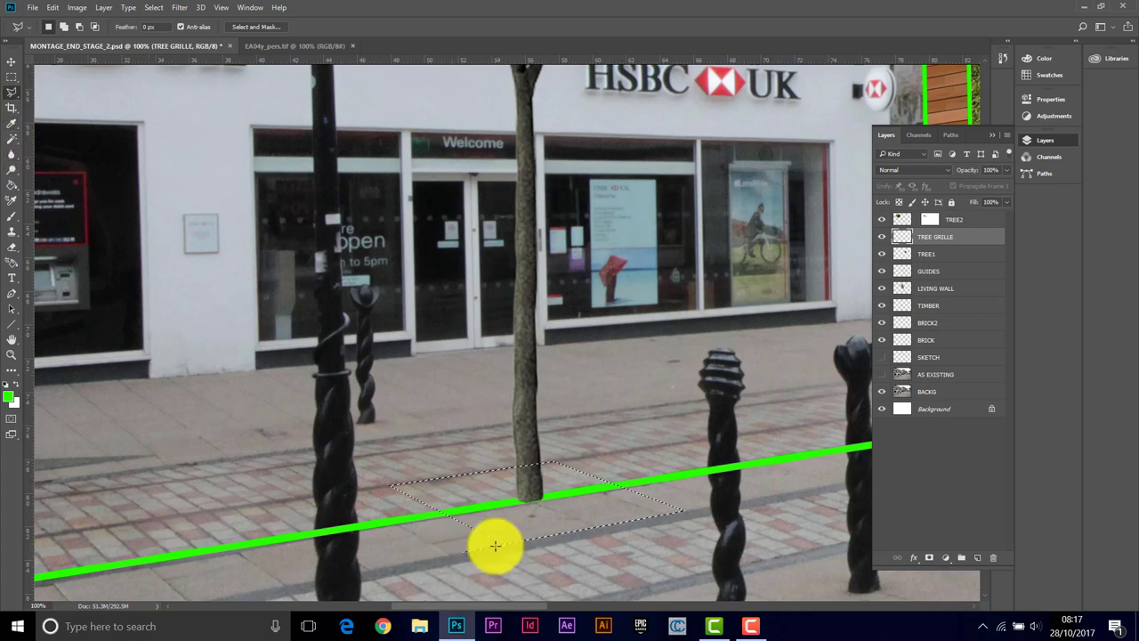
Fill the grille selection with dark grey 525252 and deselect.
left_click(8, 396)
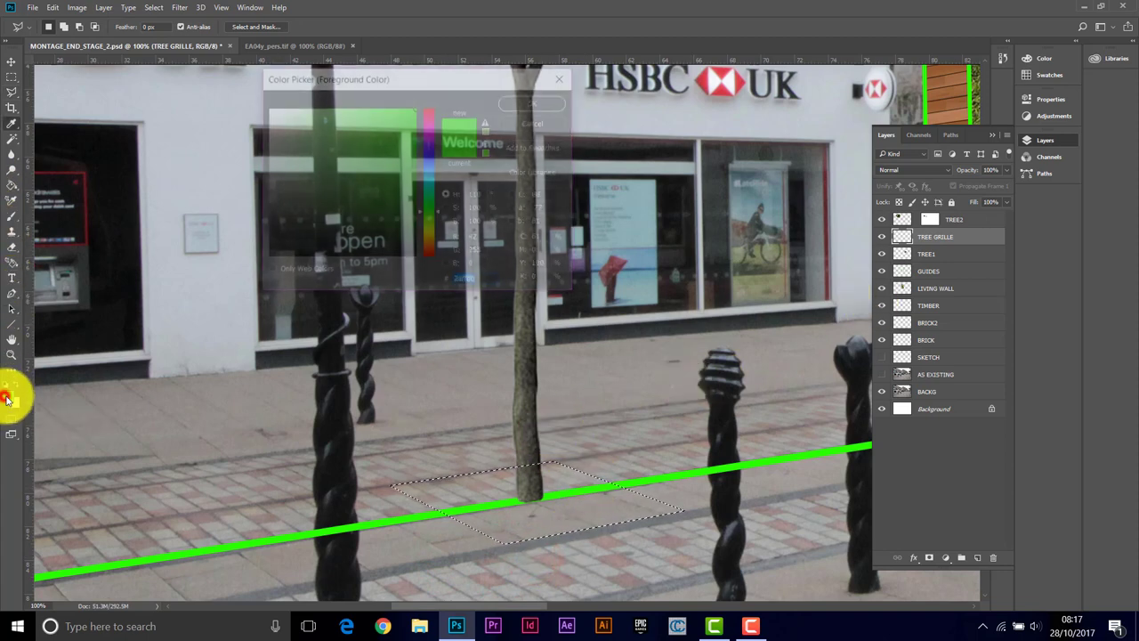
left_click_drag(341, 203, 257, 211)
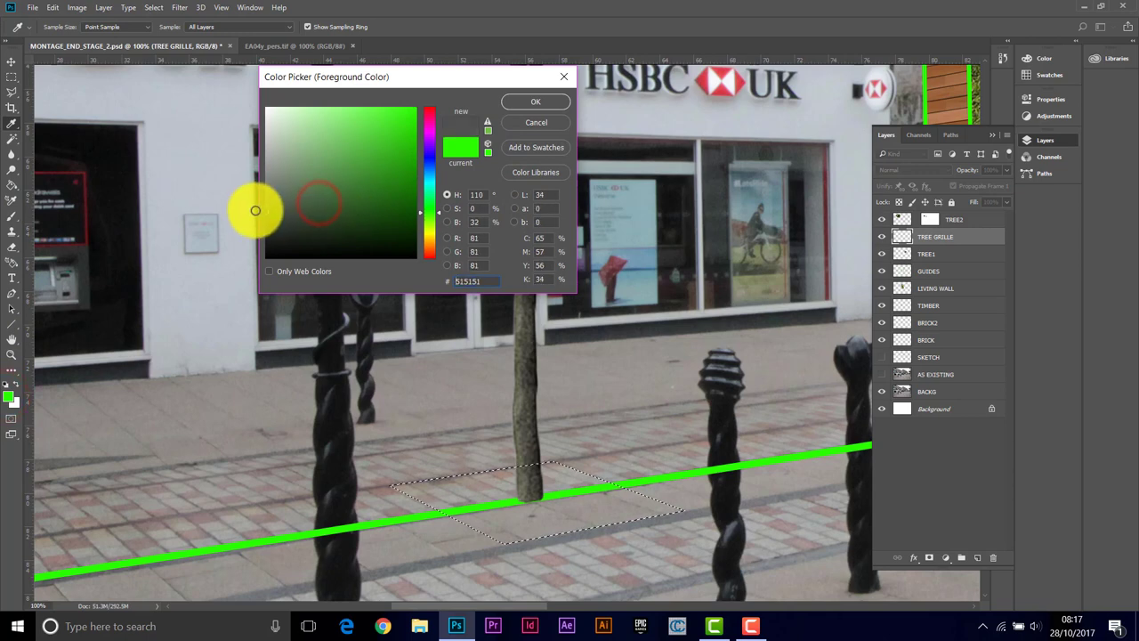
left_click(535, 102)
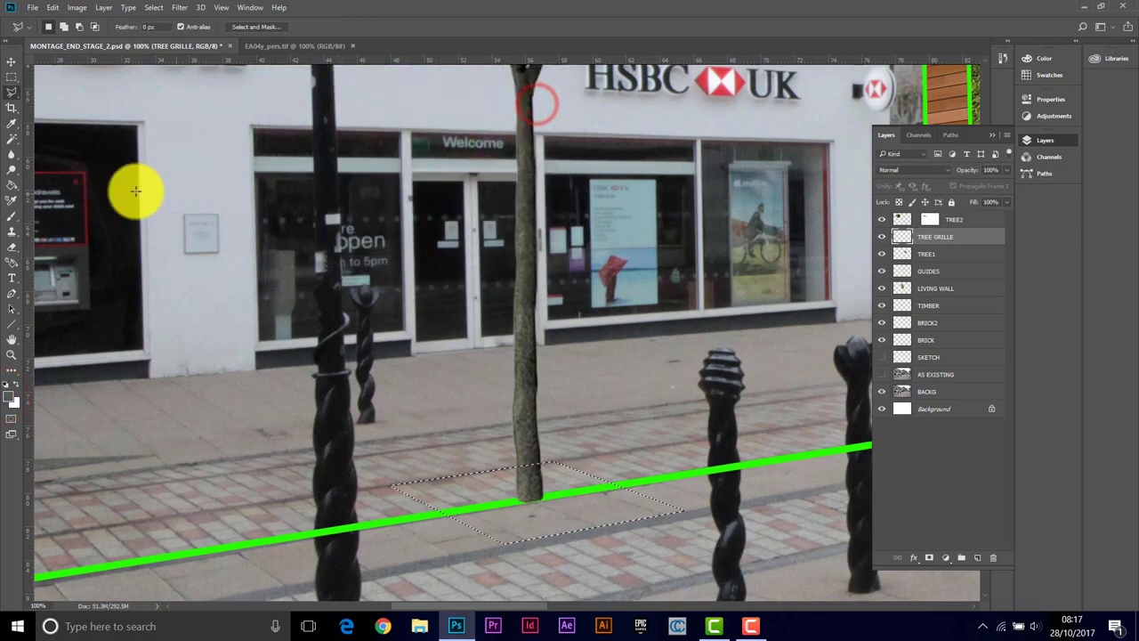
left_click(13, 184)
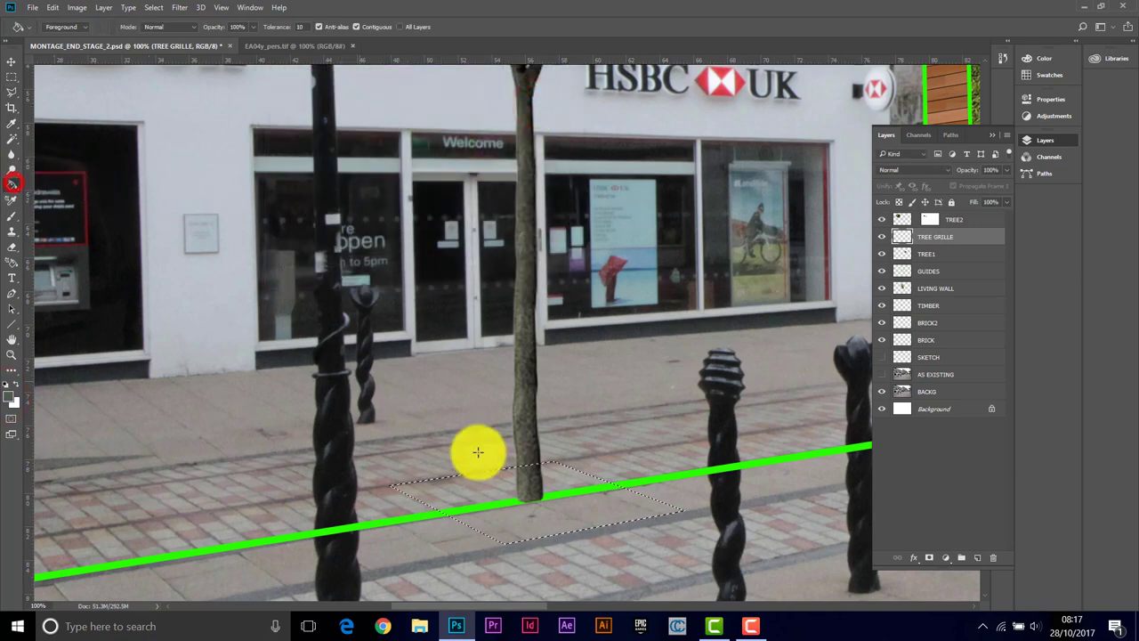
left_click(557, 513)
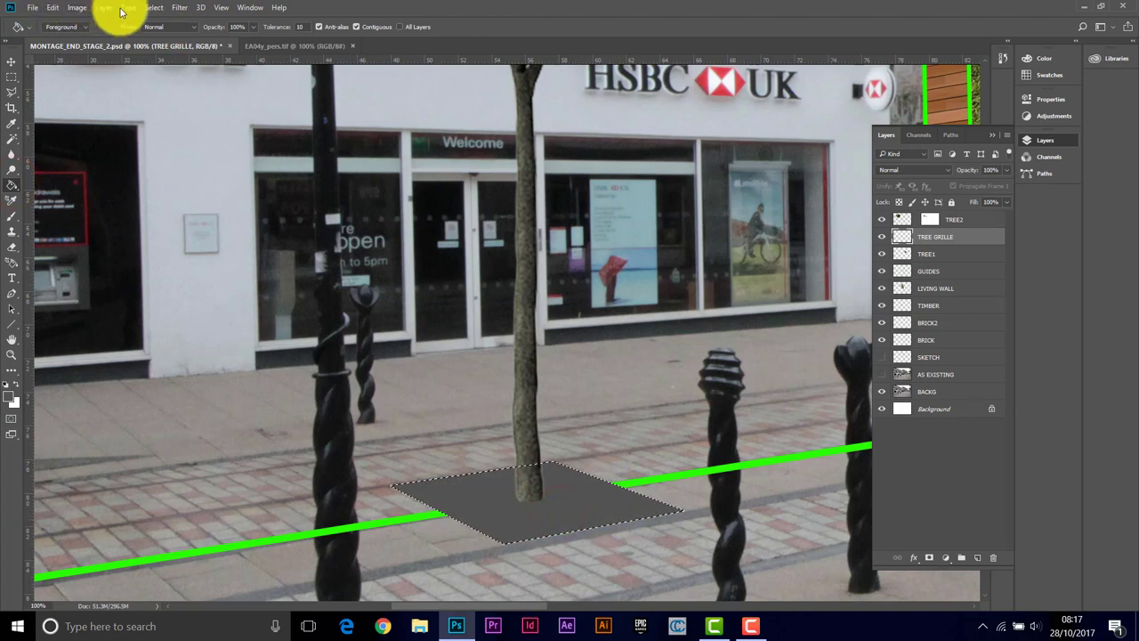
left_click(152, 9)
left_click(167, 36)
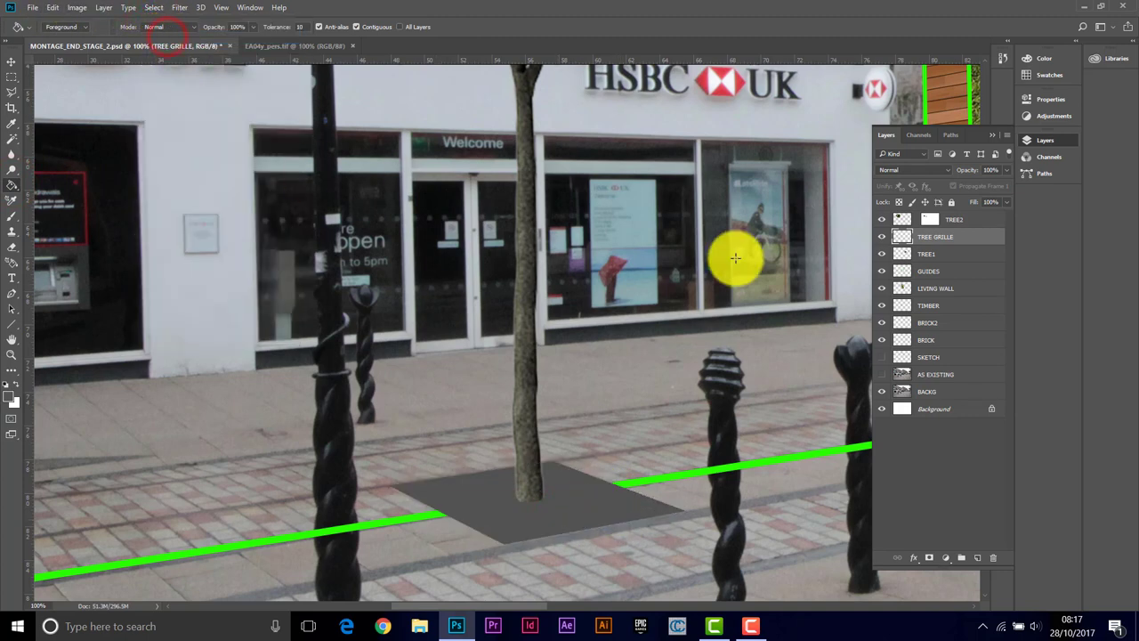
Set the TREE GRILLE layer to 92% opacity and hide the GUIDES lines.
left_click(1004, 170)
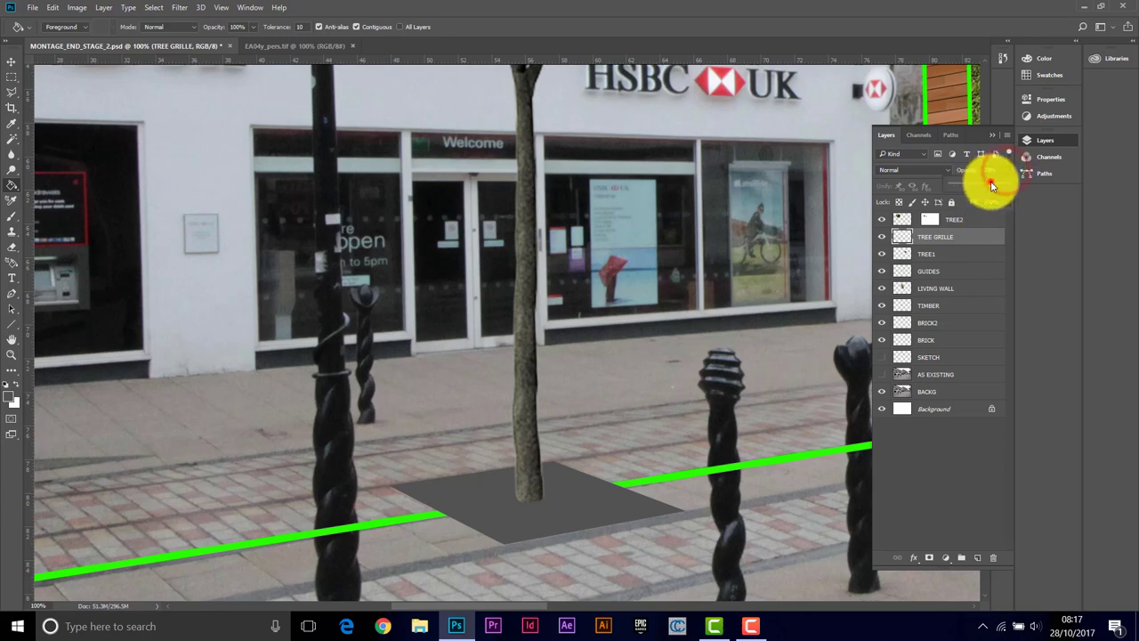
left_click_drag(990, 181, 1001, 187)
left_click(881, 272)
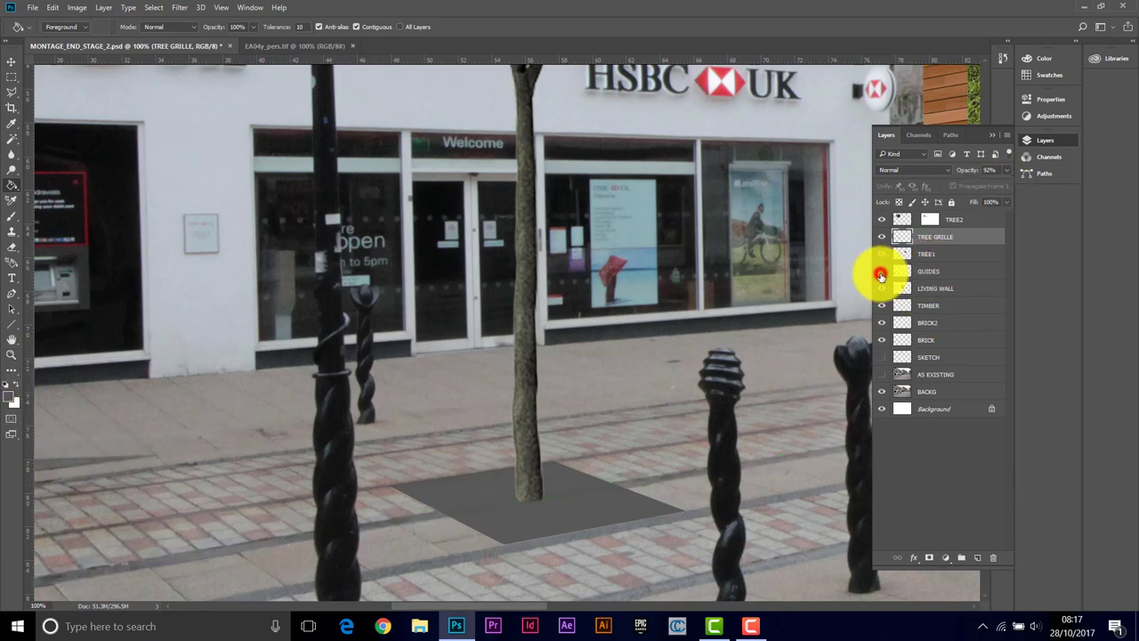
left_click(12, 361)
left_click(736, 377, "alt")
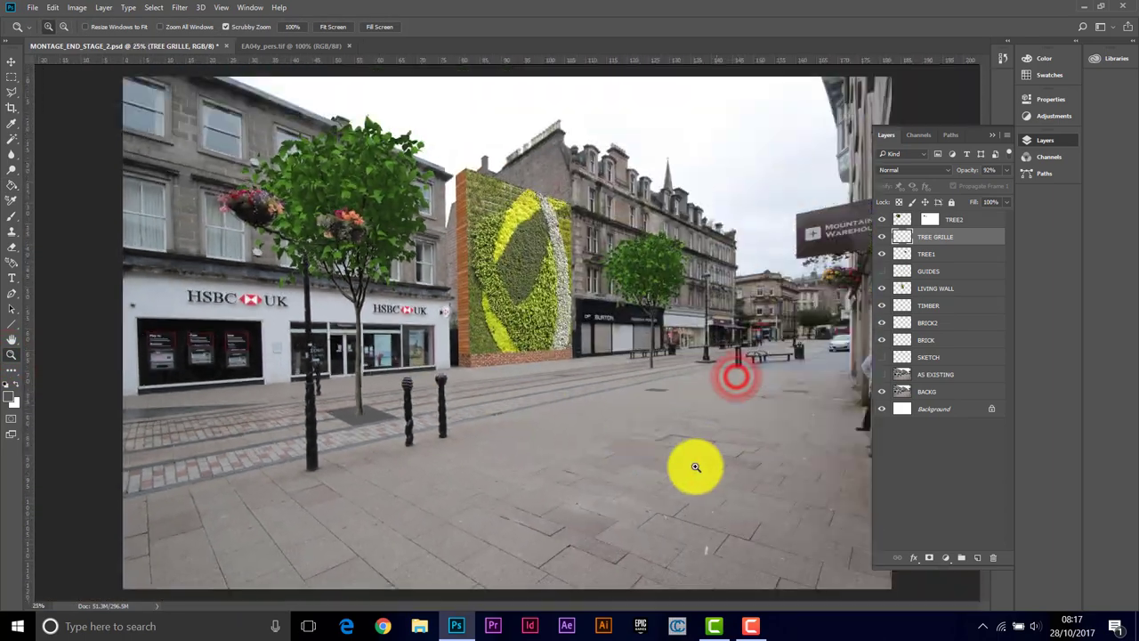
Zoom in on the distant TREE1 and nudge its trunk slightly.
left_click(664, 365)
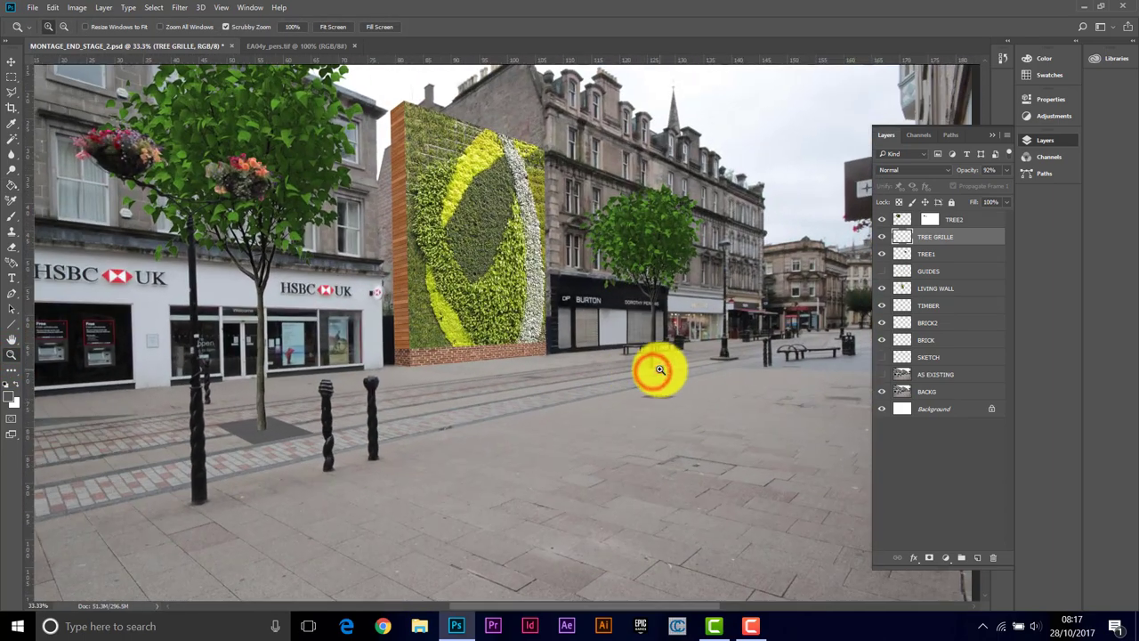
left_click_drag(659, 369, 653, 368)
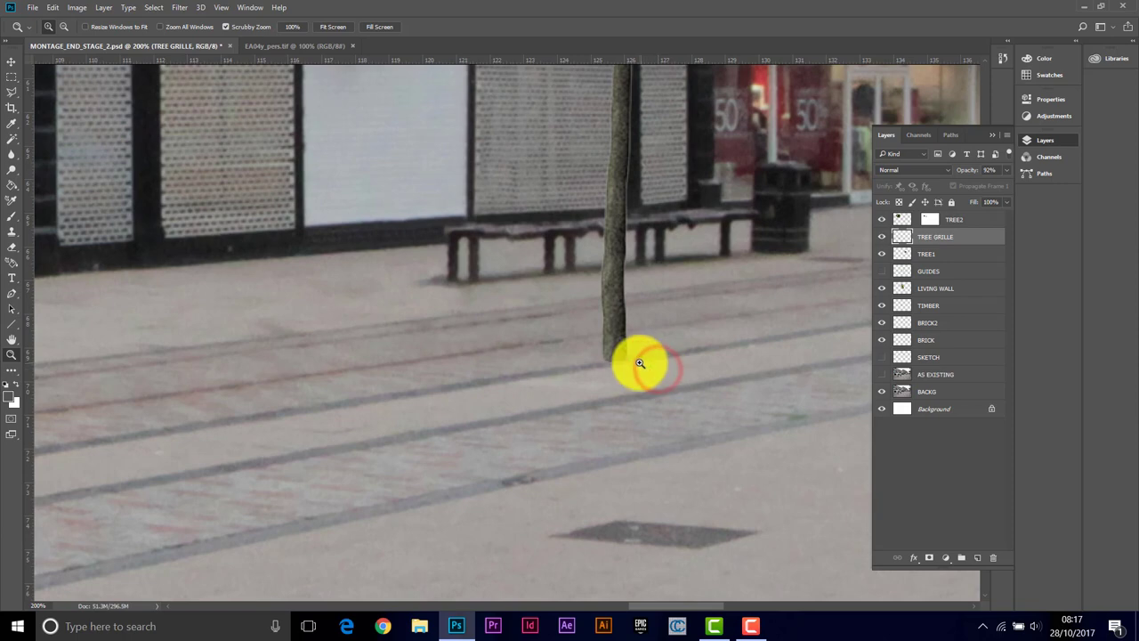
left_click(12, 62)
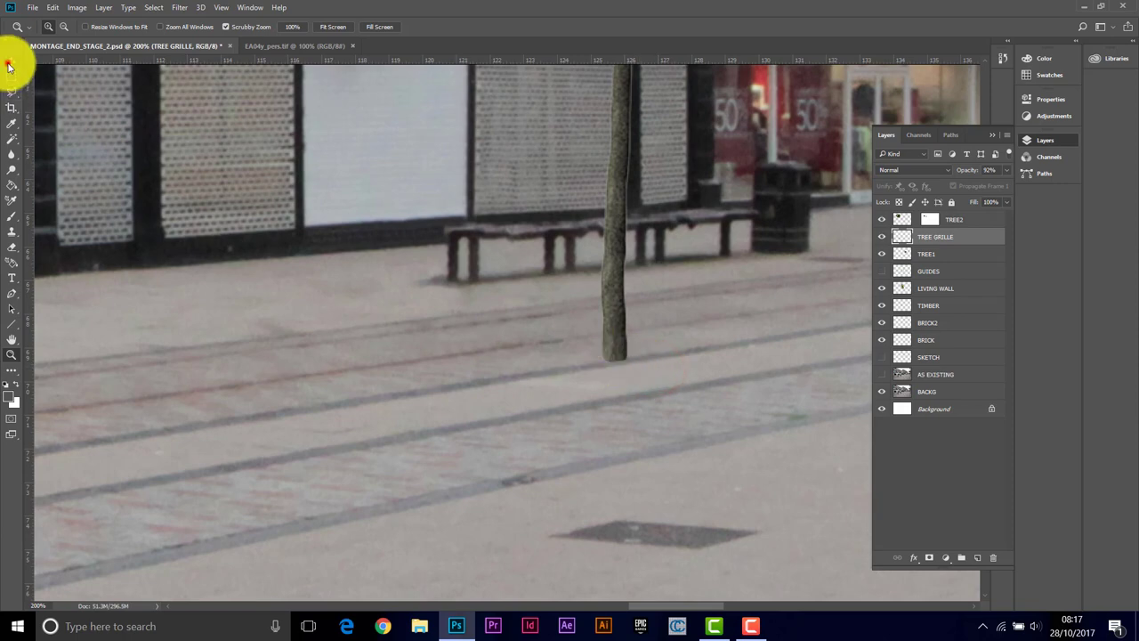
left_click(968, 255)
left_click_drag(625, 336, 627, 339)
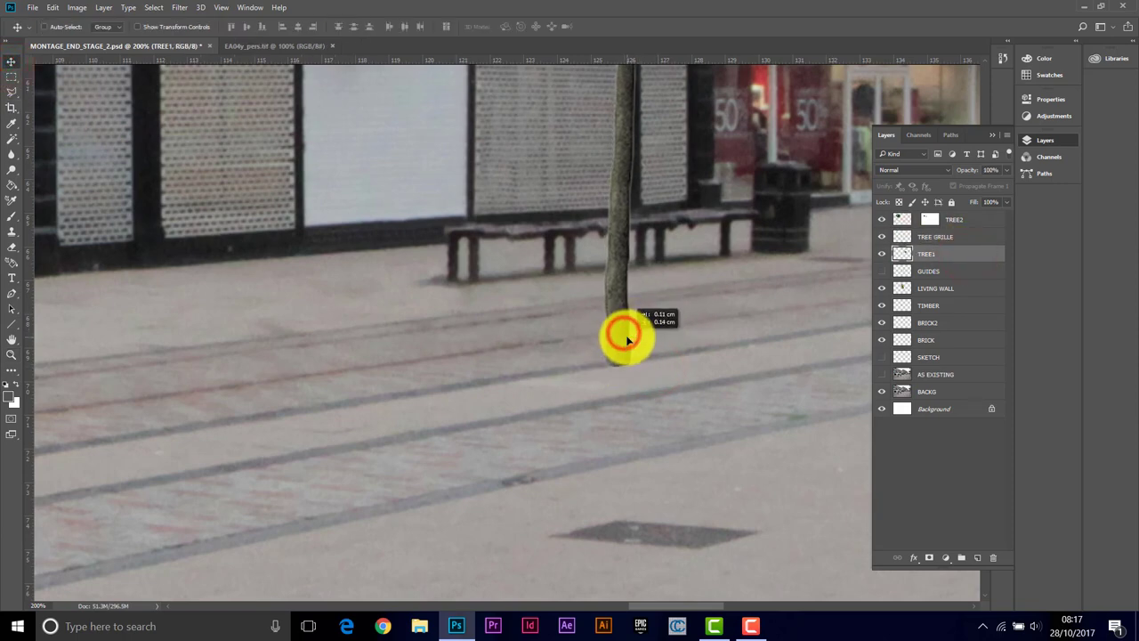
Outline a perspective parallelogram around TREE1's trunk base with the Polygonal Lasso.
left_click(7, 92)
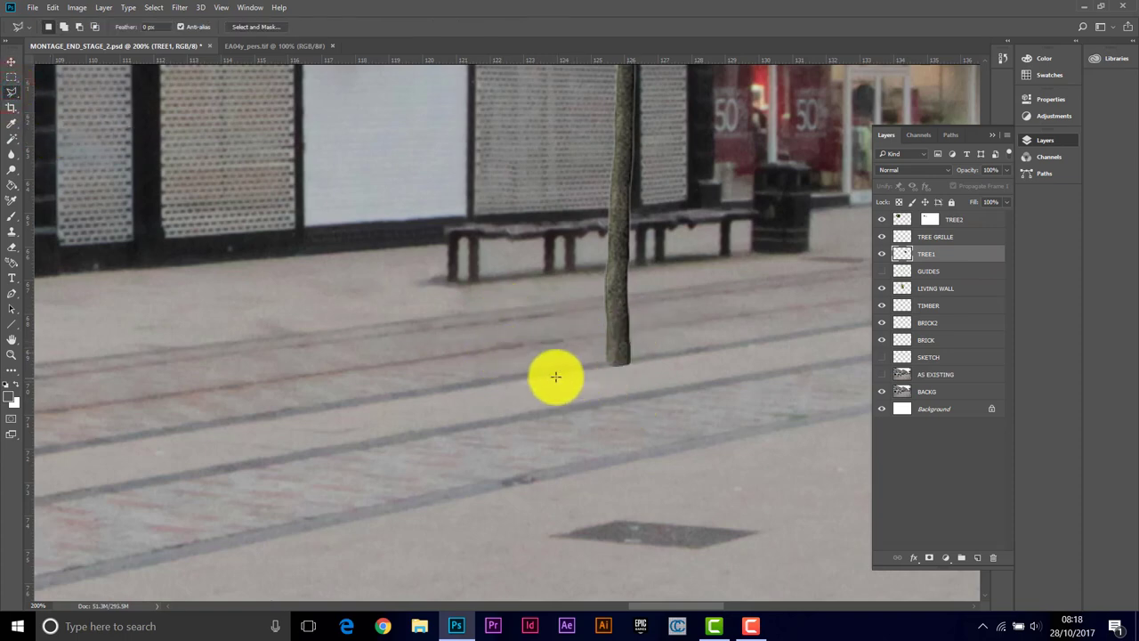
left_click(458, 355)
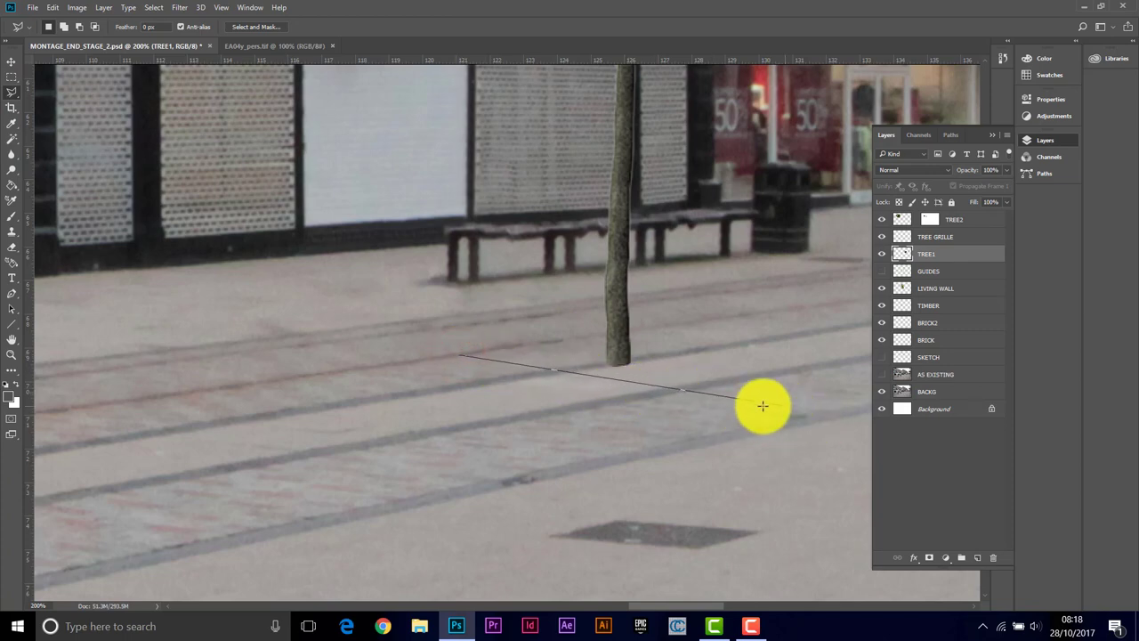
left_click(682, 385)
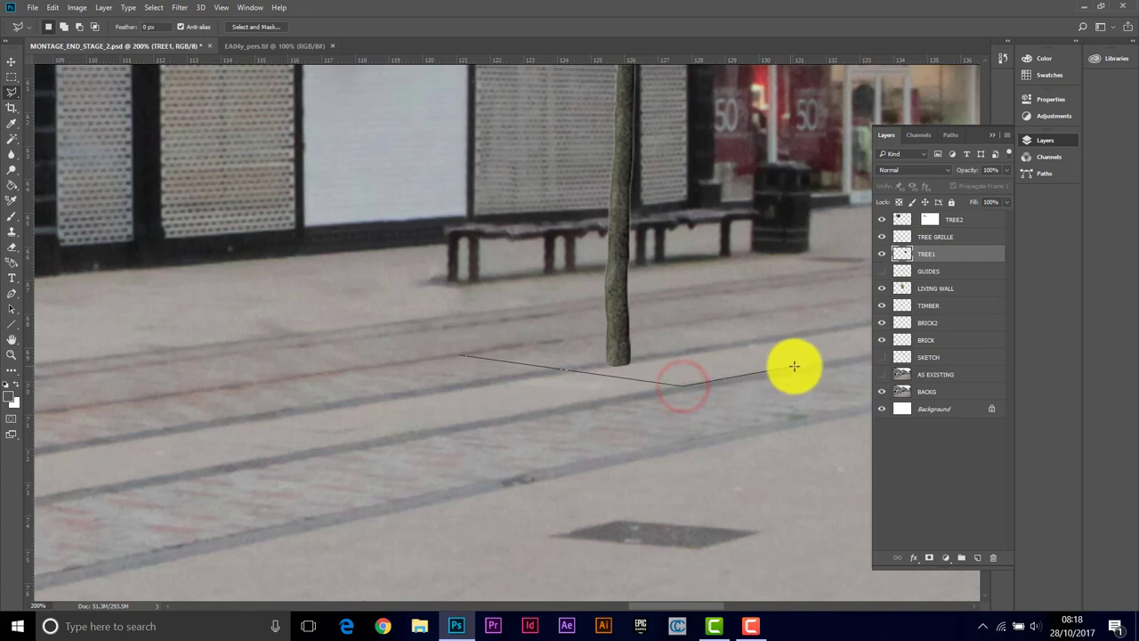
left_click(798, 367)
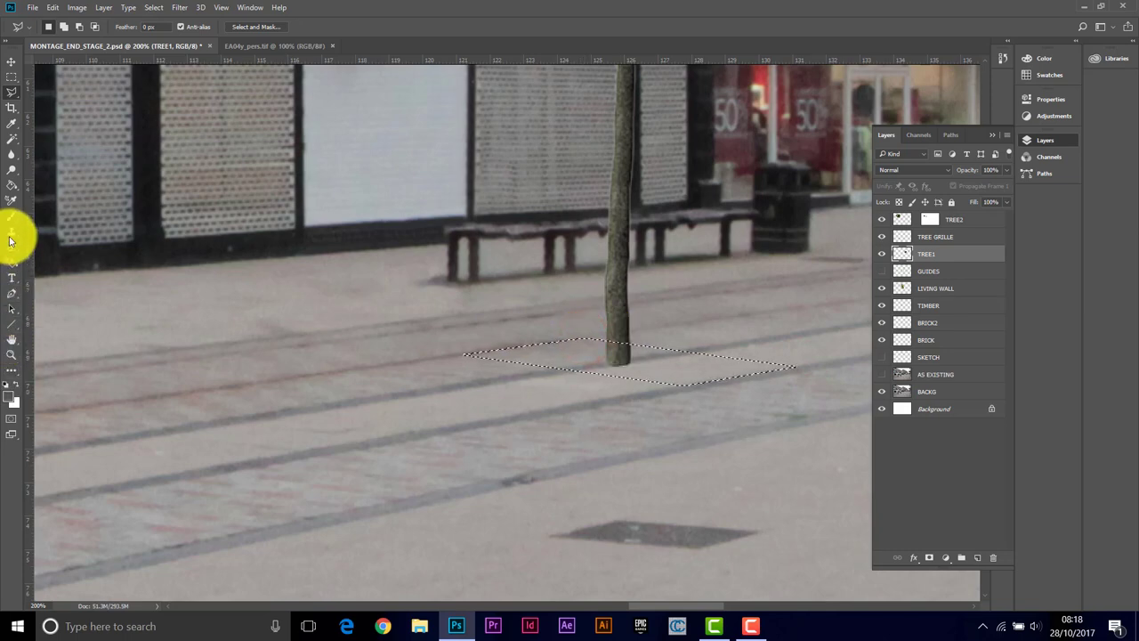
left_click(12, 263)
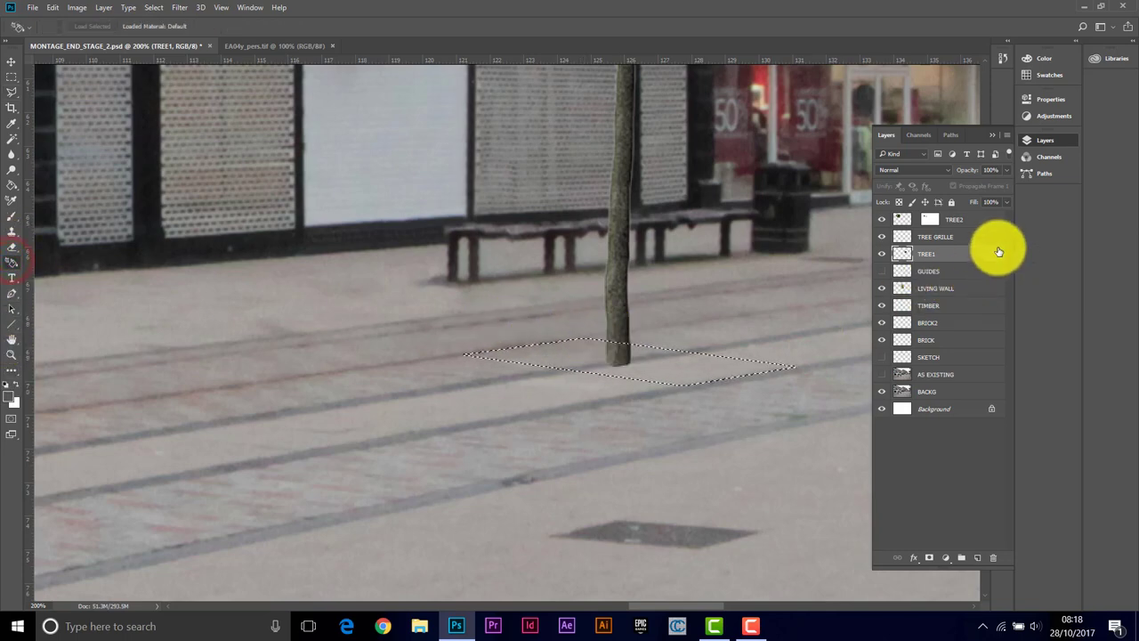
Fill the TREE GRILLE patch with dark grey and move the layer below TREE1.
left_click(991, 237)
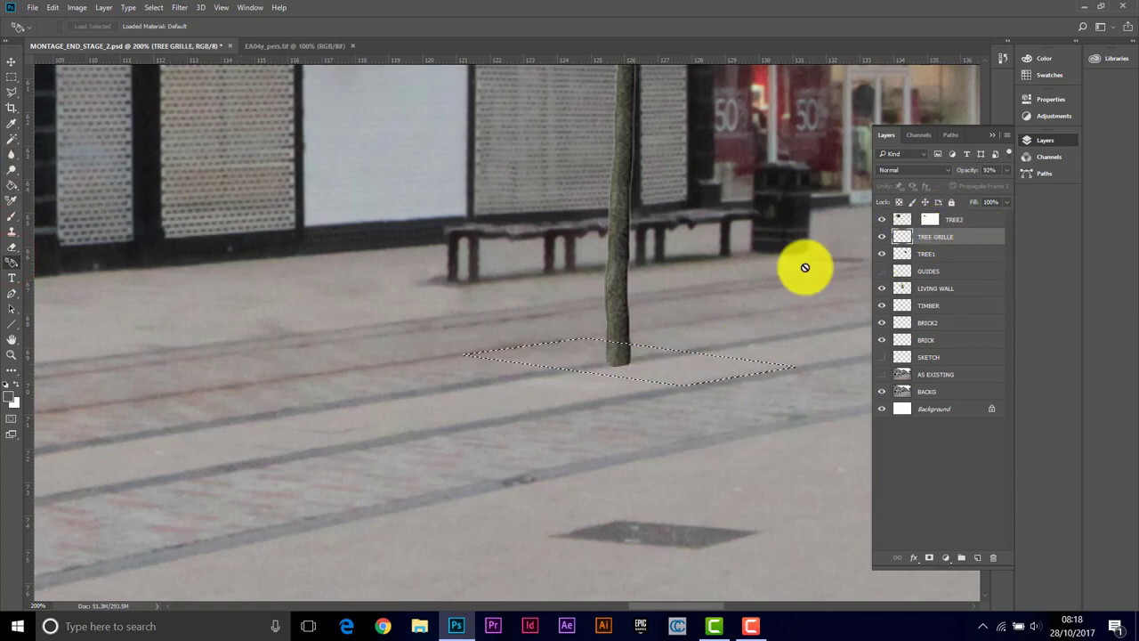
left_click(12, 185)
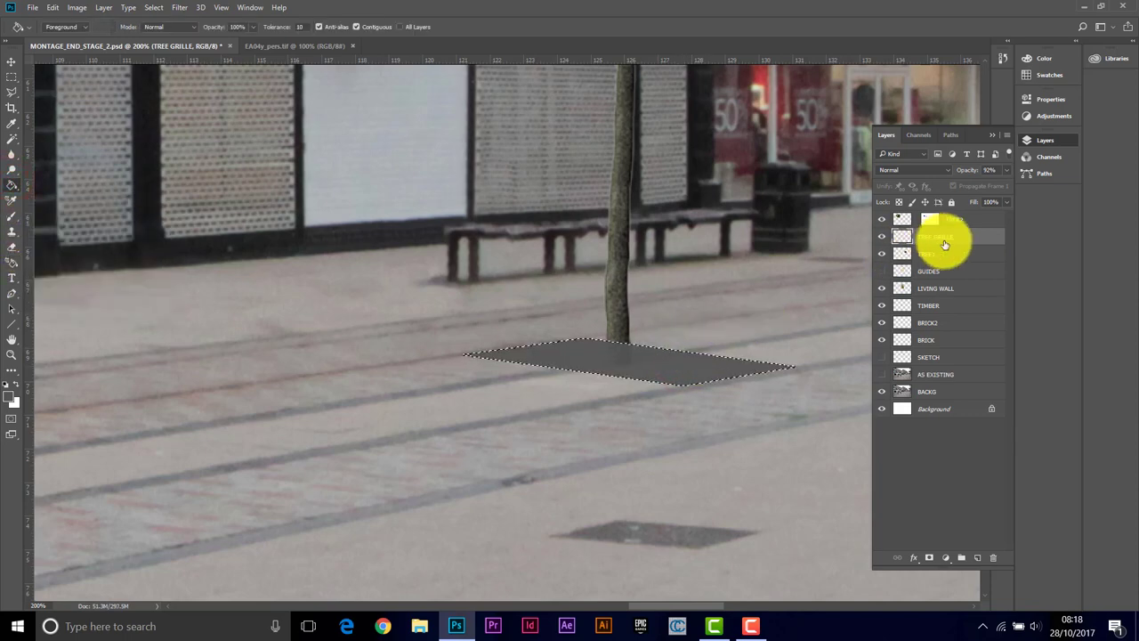
left_click_drag(957, 236, 961, 259)
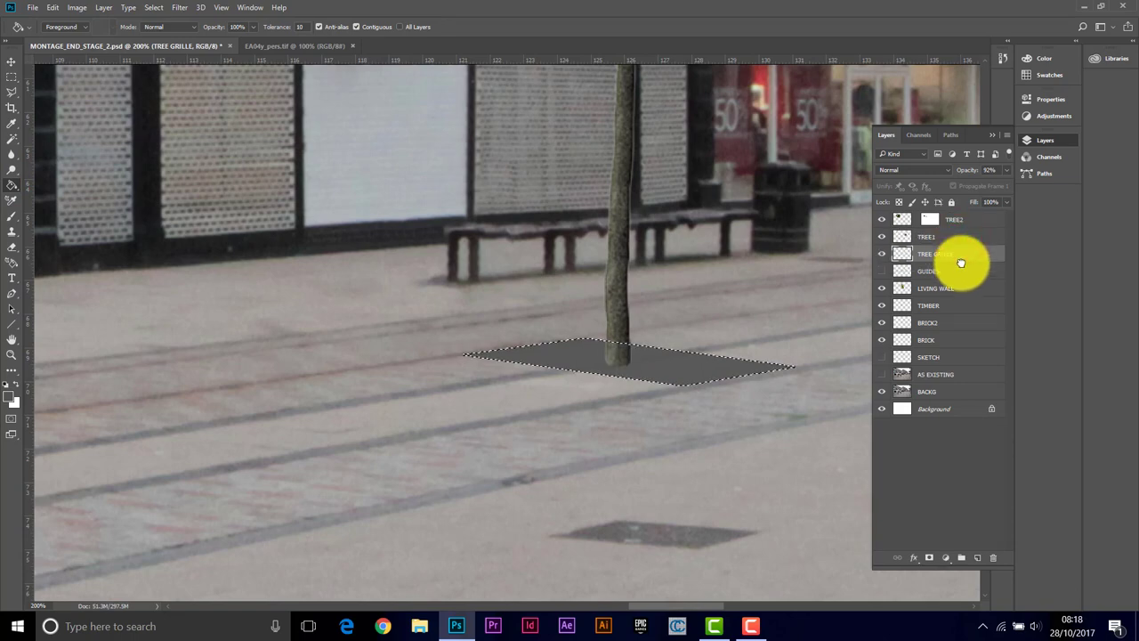
Deselect the grille and zoom out to view the whole montage.
left_click(157, 12)
left_click(165, 35)
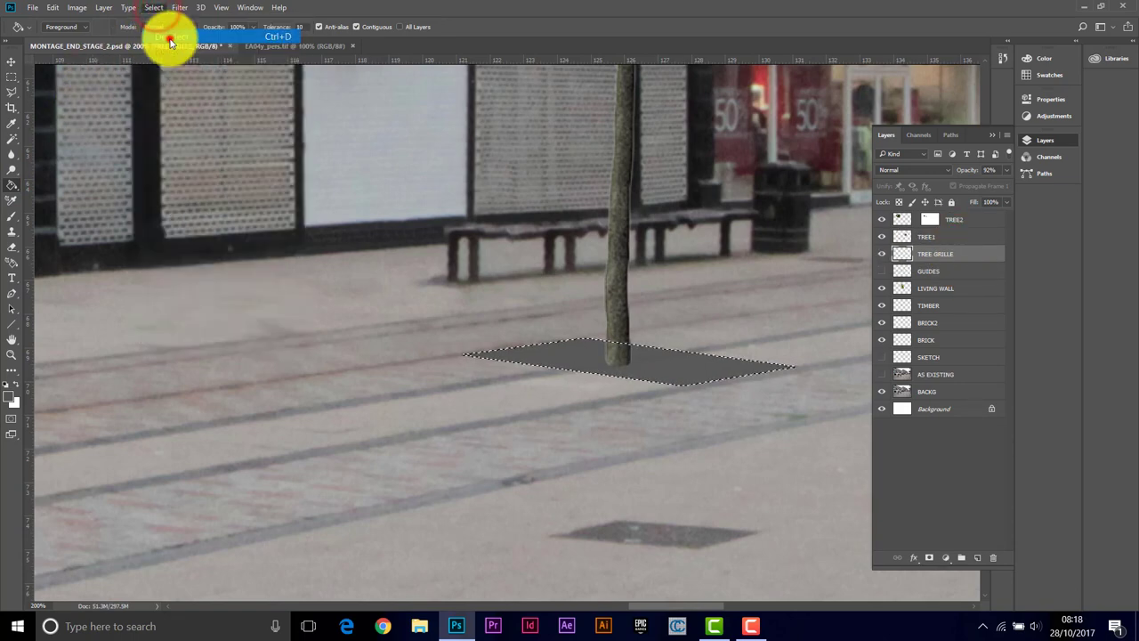
left_click(12, 353)
left_click(605, 325, "alt")
left_click(602, 326, "alt")
Zoom out to 25% and turn on the grid over the street montage.
left_click(583, 322, "alt")
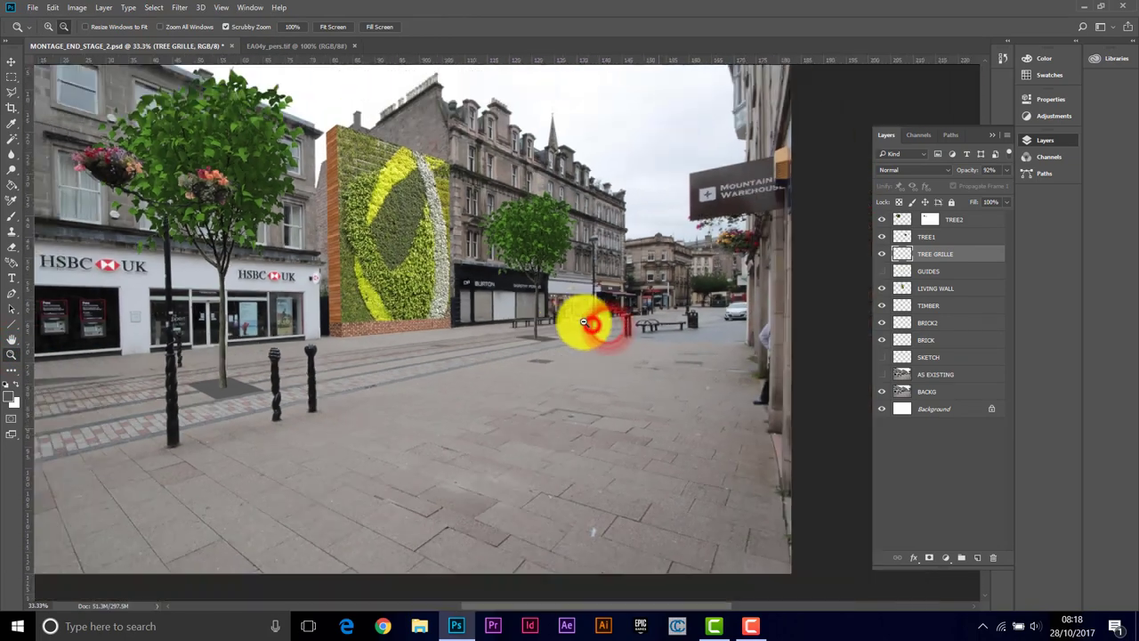
left_click(584, 323, "alt")
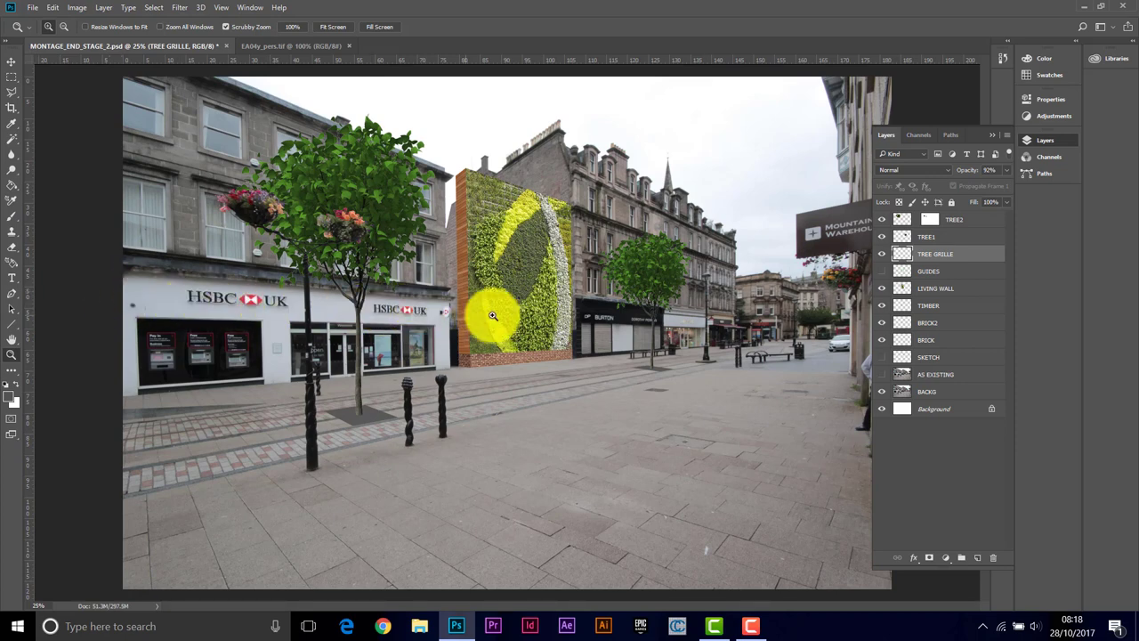
left_click(224, 8)
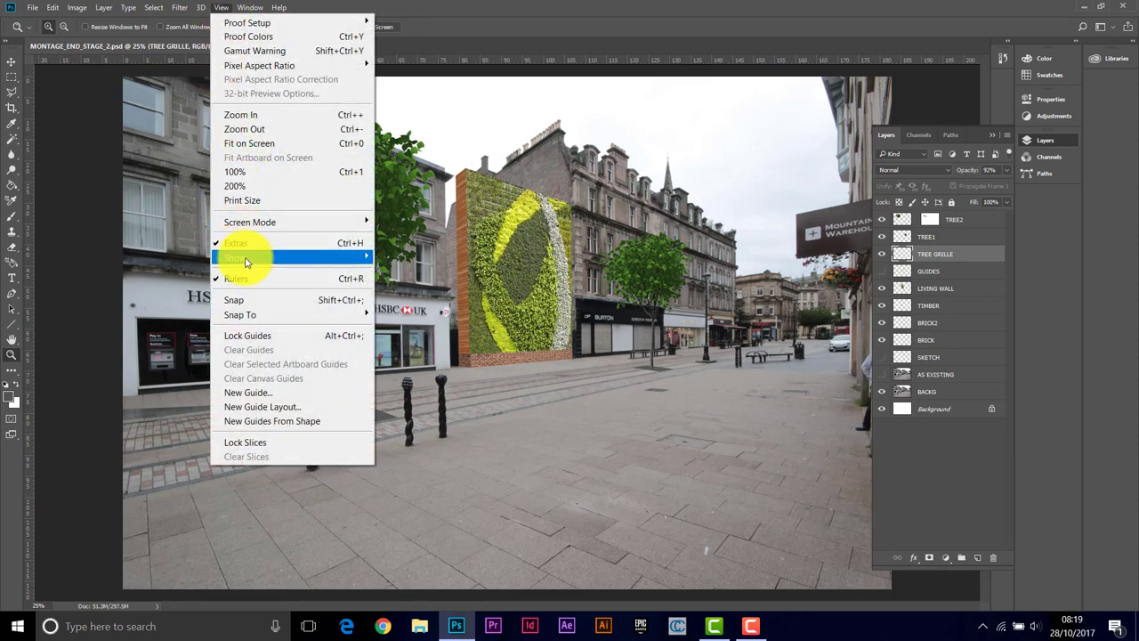
mouse_move(258, 258)
left_click(424, 302)
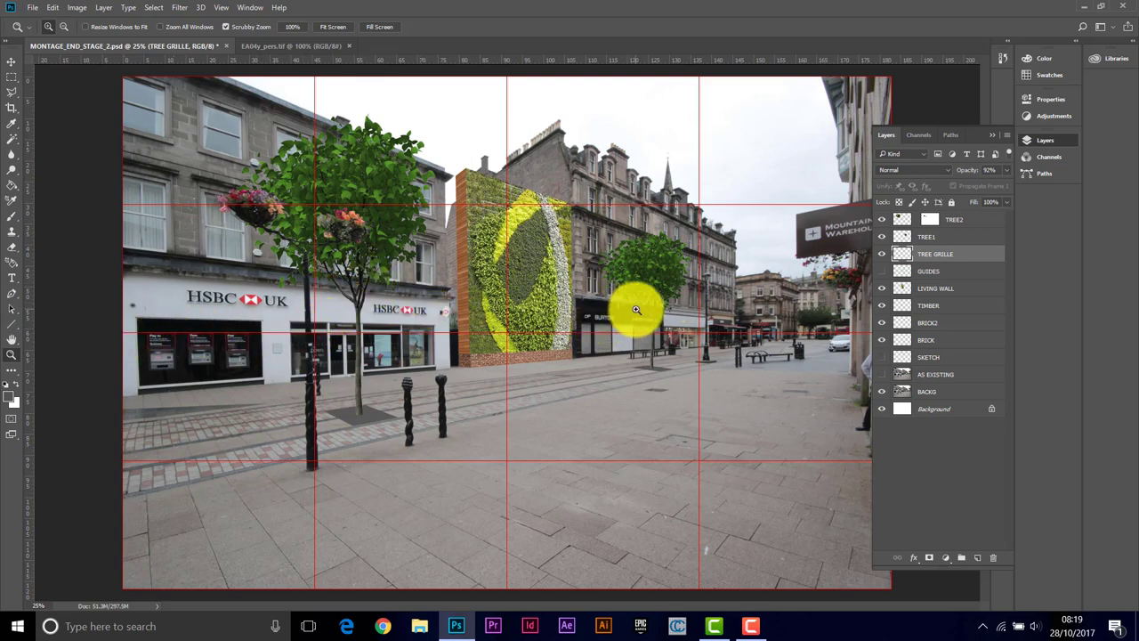
In Guides, Grid & Slices preferences, set the grid colour to yellow and gridlines every 50 percent.
left_click(53, 8)
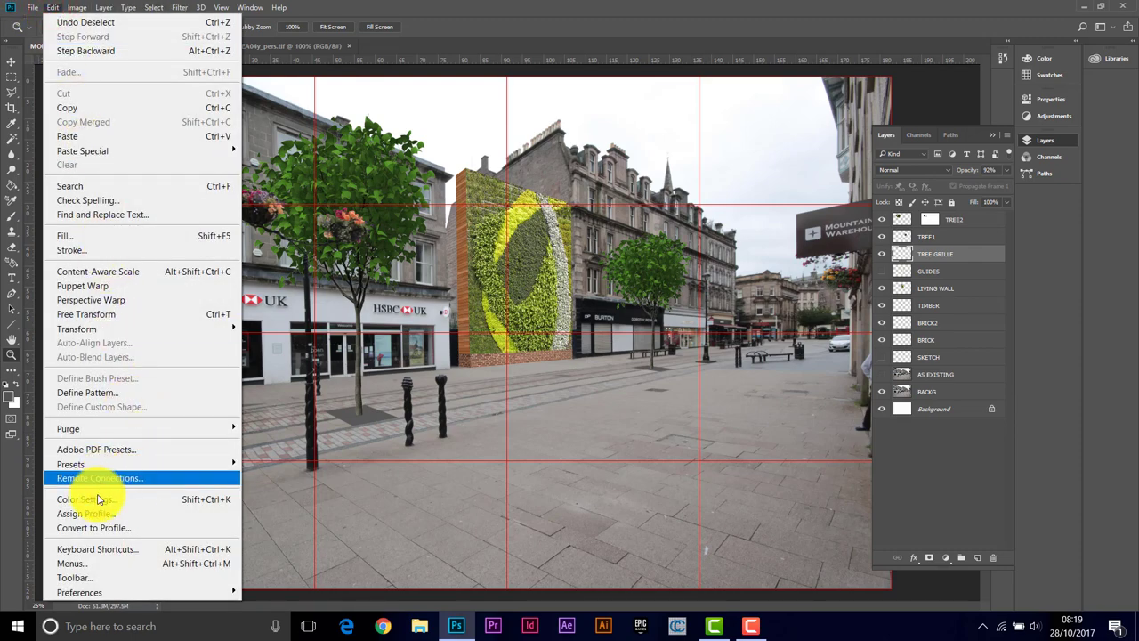
mouse_move(90, 592)
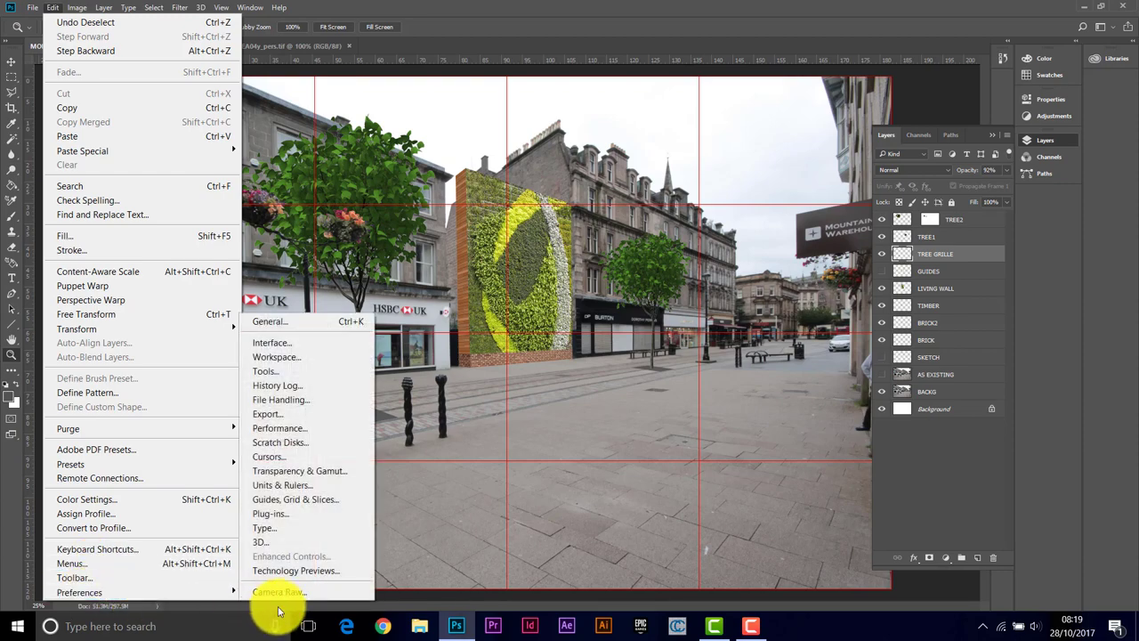
left_click(300, 500)
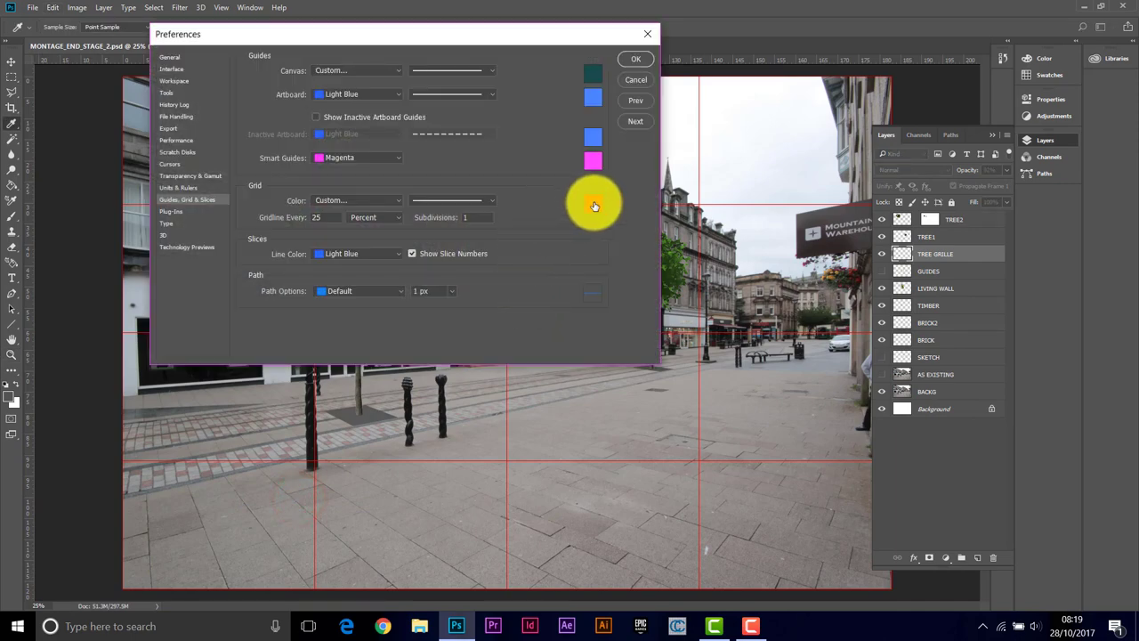
left_click(593, 203)
left_click_drag(437, 255, 436, 237)
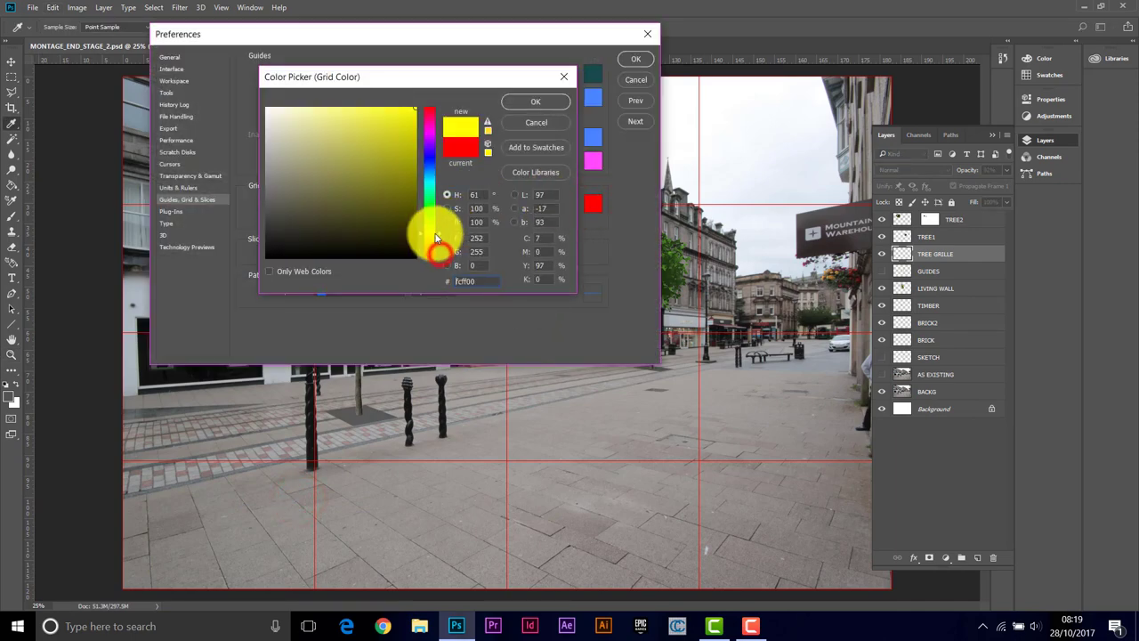
left_click_drag(379, 174, 414, 128)
left_click(545, 100)
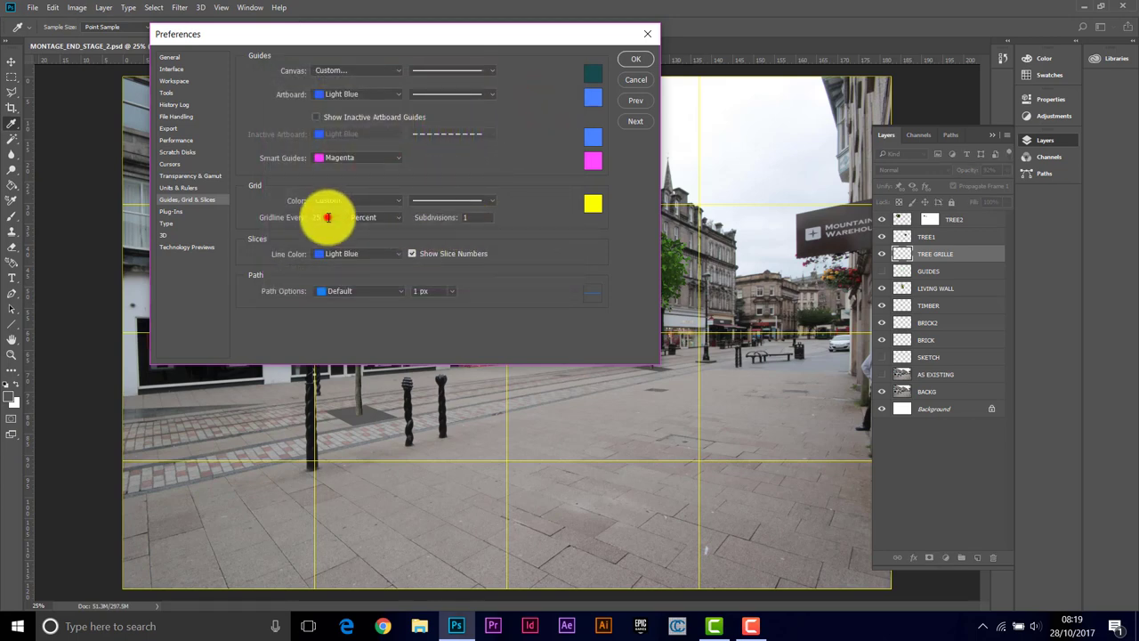
double_click(328, 218)
type("50")
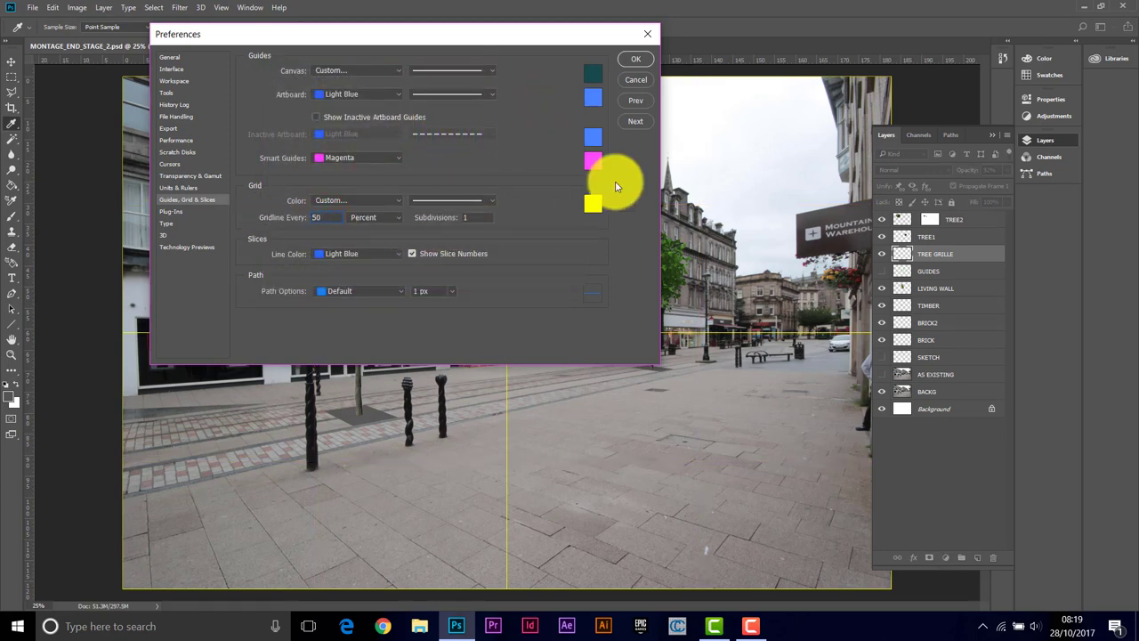
left_click(629, 61)
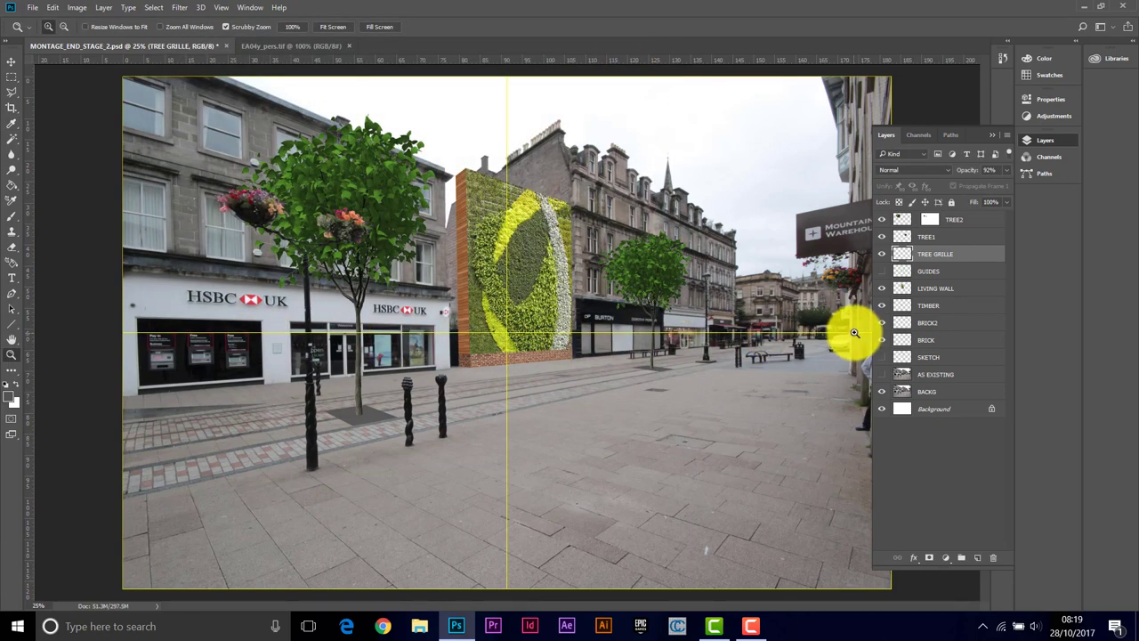
Collapse the Layers panel and open Casual_135.psd.
left_click(989, 131)
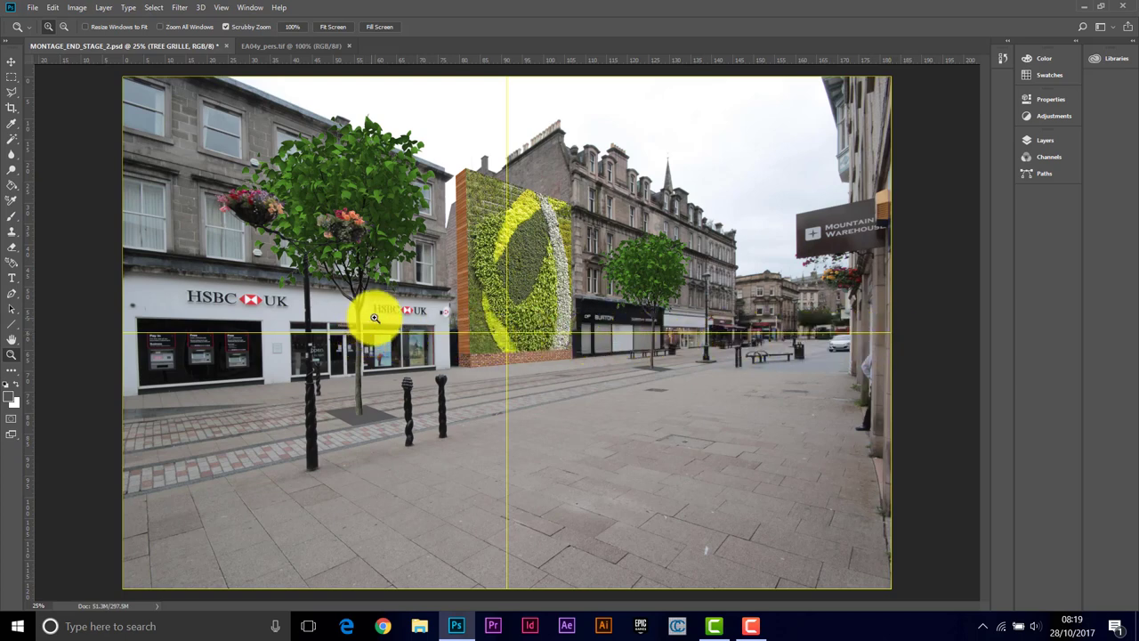
left_click(32, 7)
left_click(51, 38)
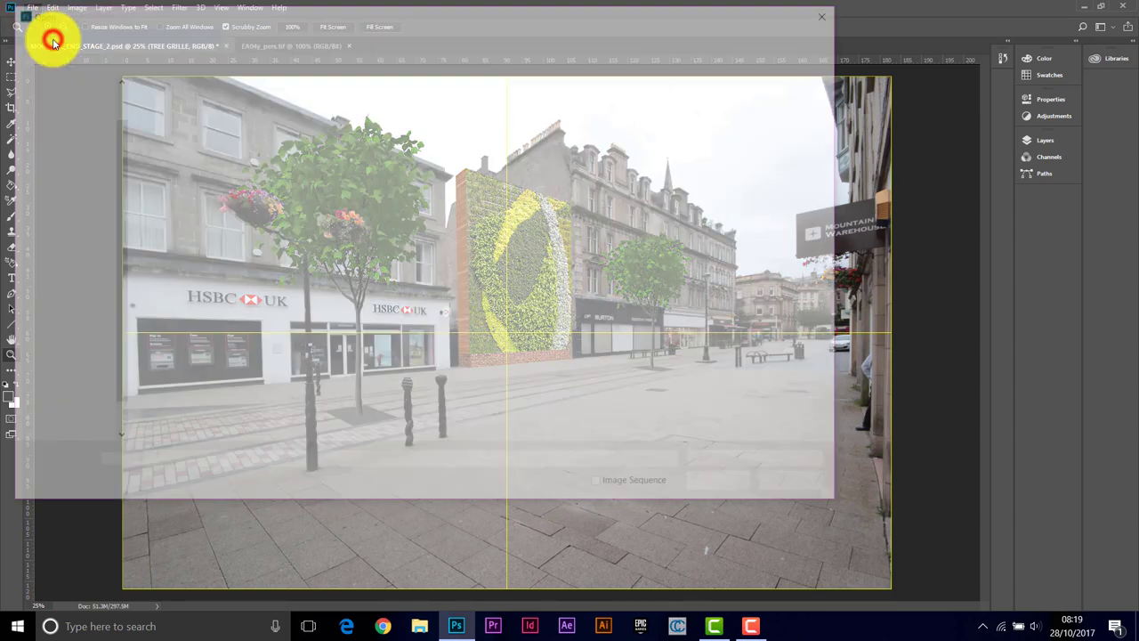
left_click(575, 116)
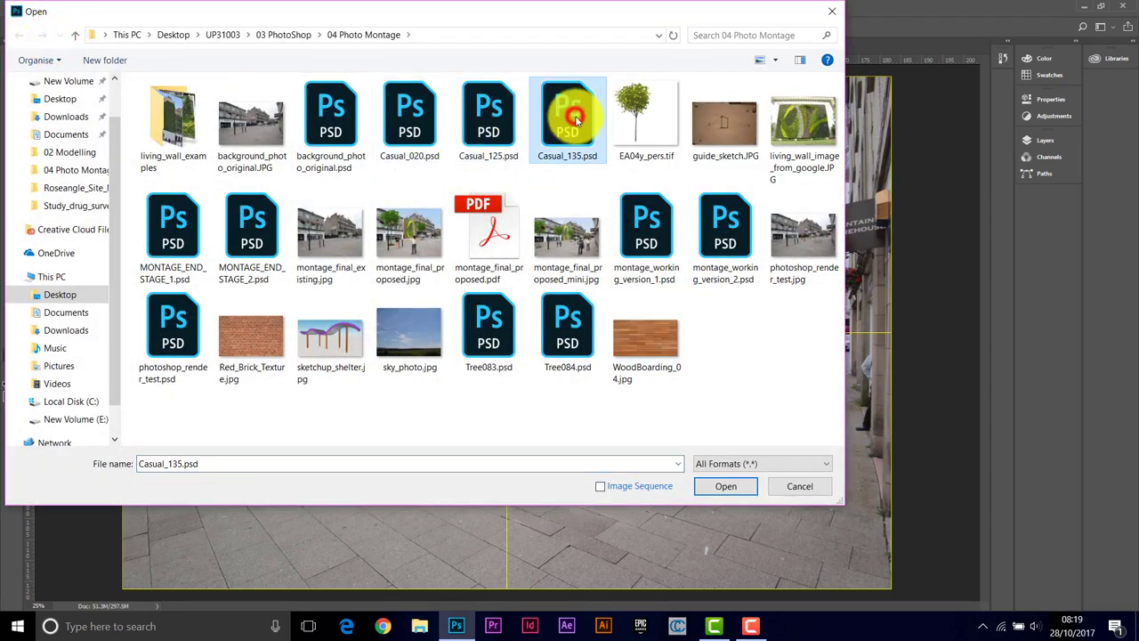
left_click(725, 484)
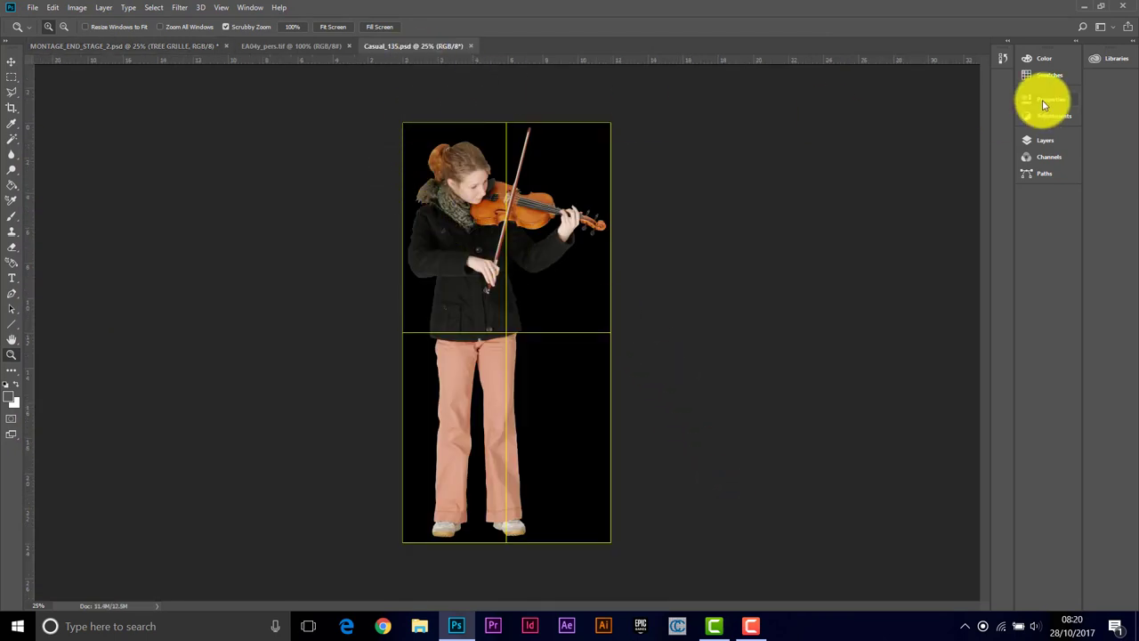
Load the violinist from the Alpha 1 channel as a selection, then close EA04y_pers.tif and Casual_135.psd.
left_click(1048, 159)
left_click(932, 248)
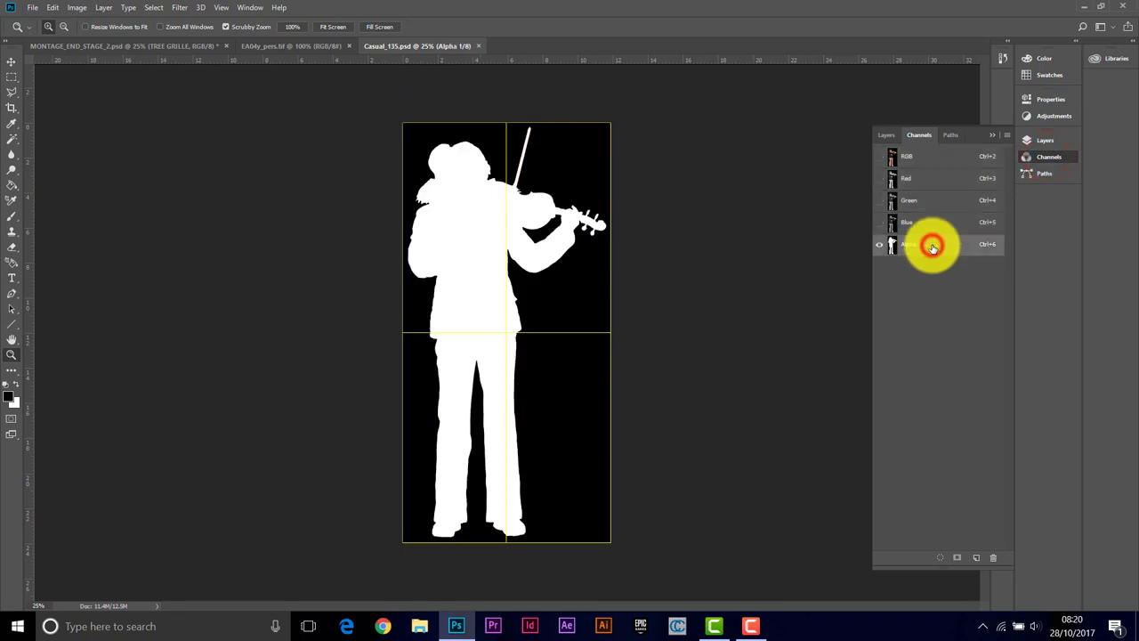
left_click(939, 558)
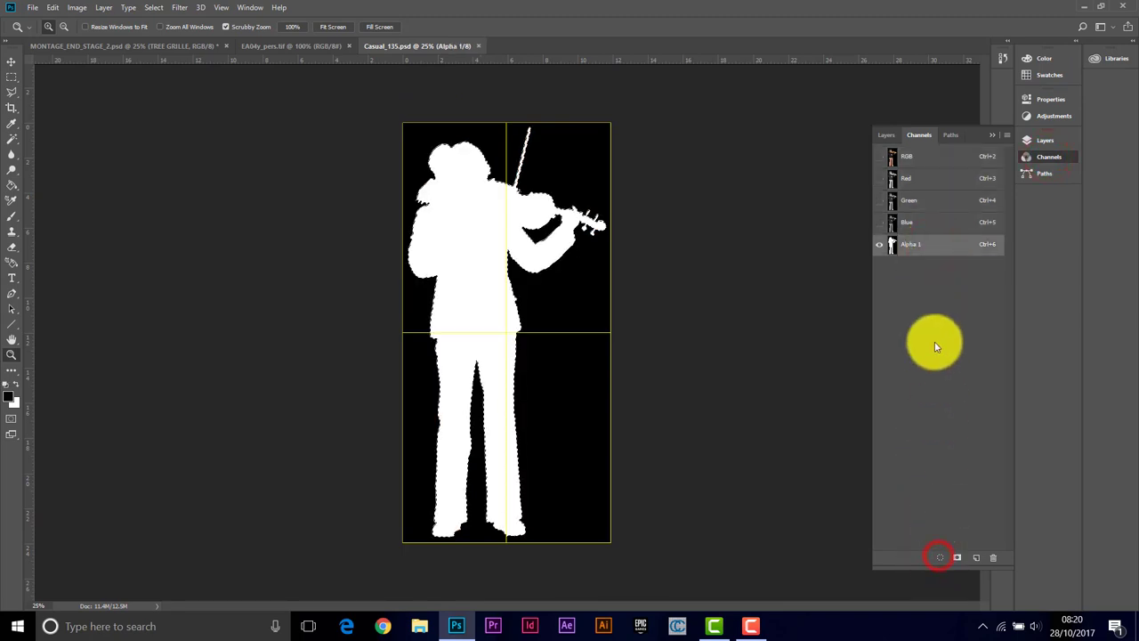
left_click(910, 160)
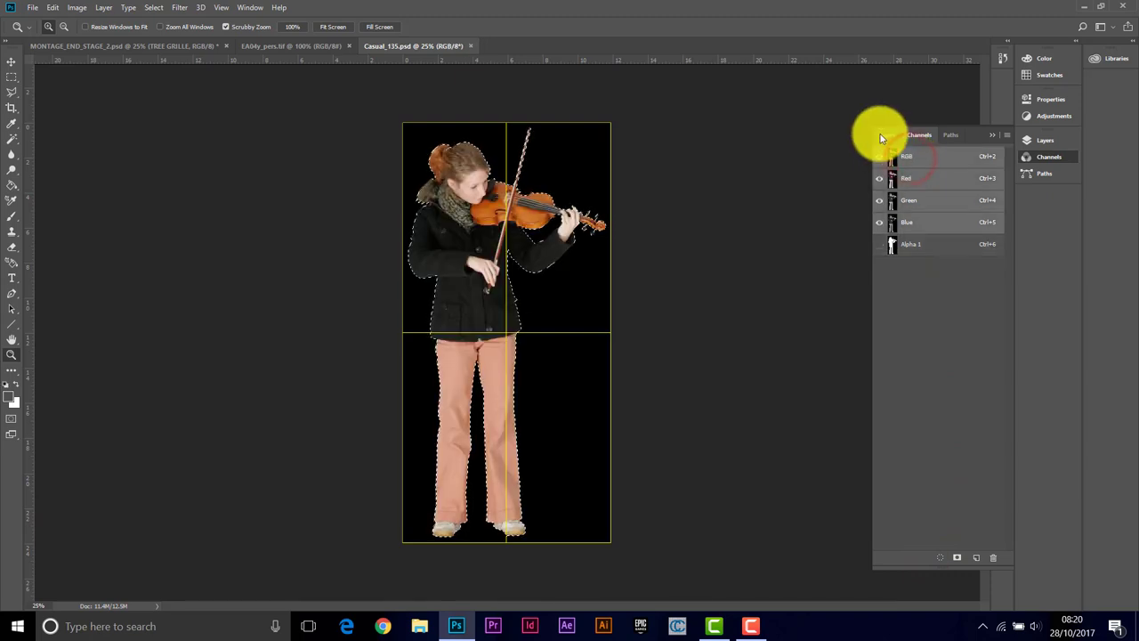
left_click(884, 134)
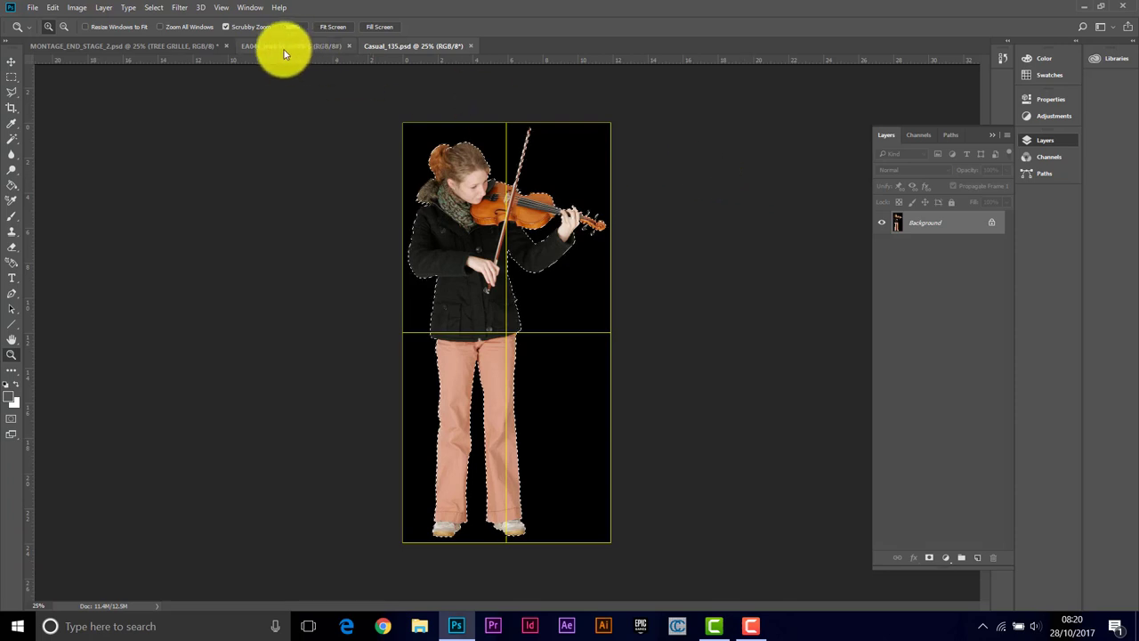
left_click(345, 45)
left_click(345, 45)
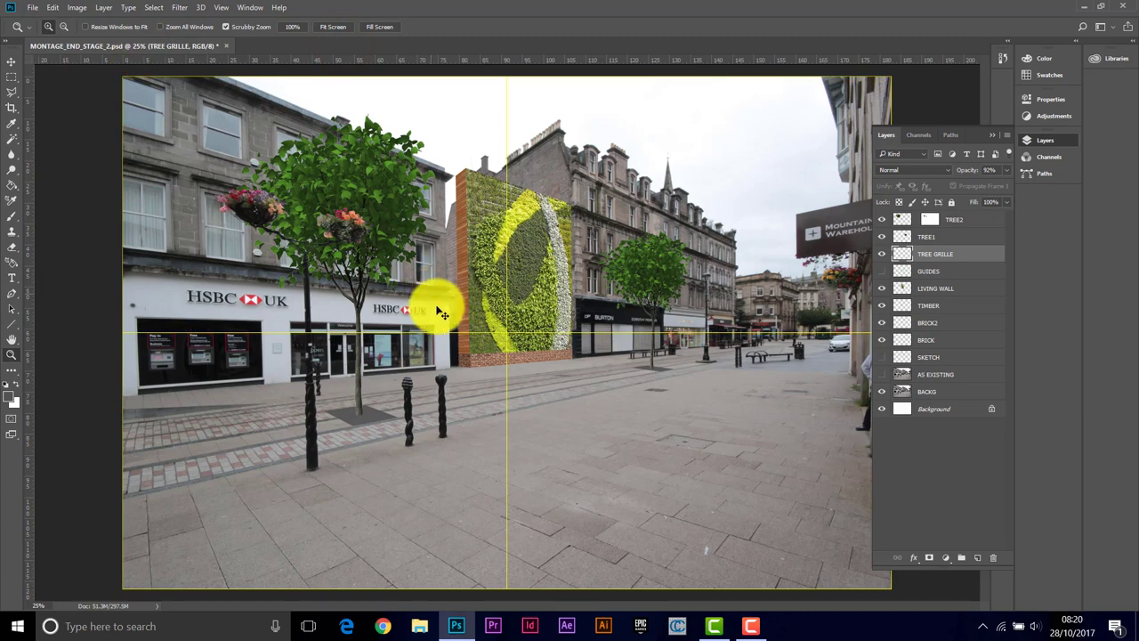
Paste the violinist into the montage and start scaling and placing her on the pavement.
key("ctrl+v")
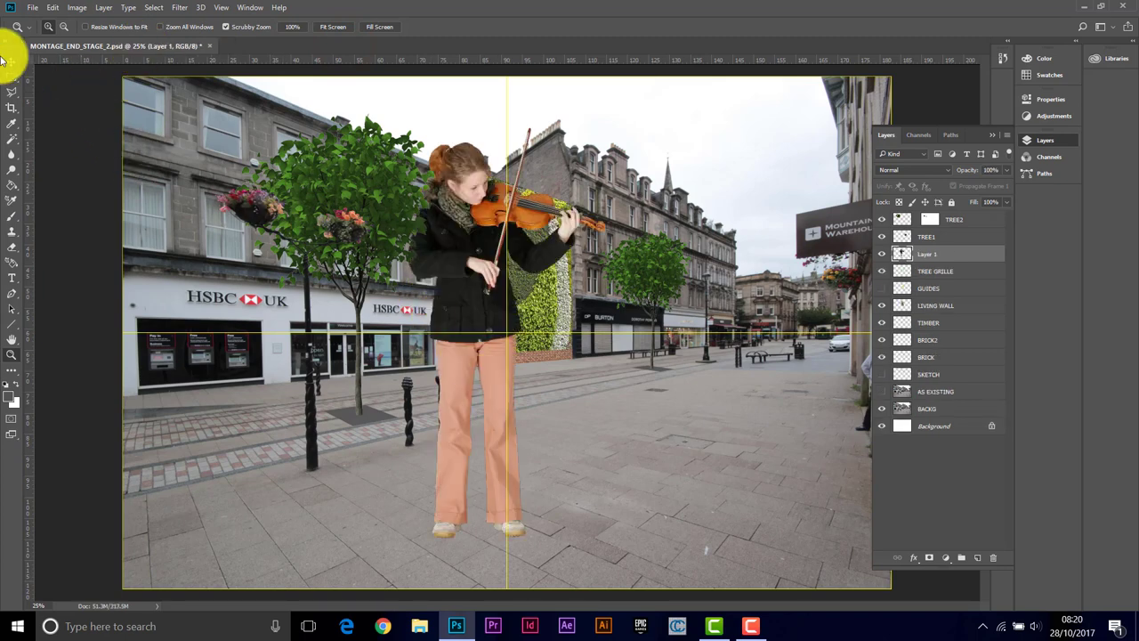
left_click(52, 8)
mouse_move(77, 328)
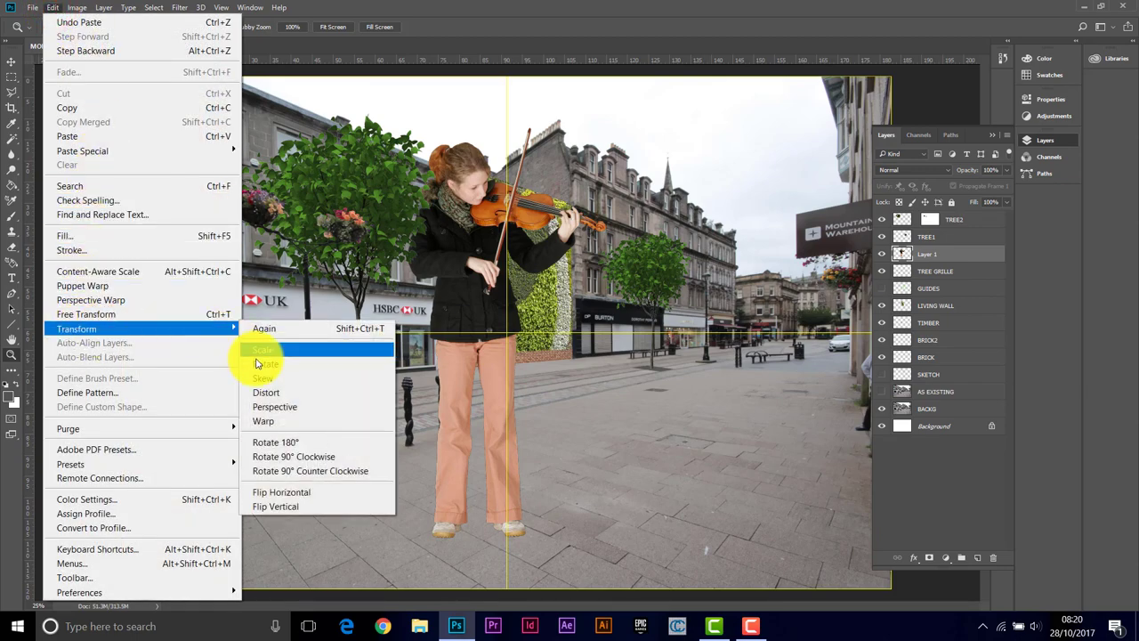
left_click(279, 345)
left_click_drag(409, 124, 504, 273)
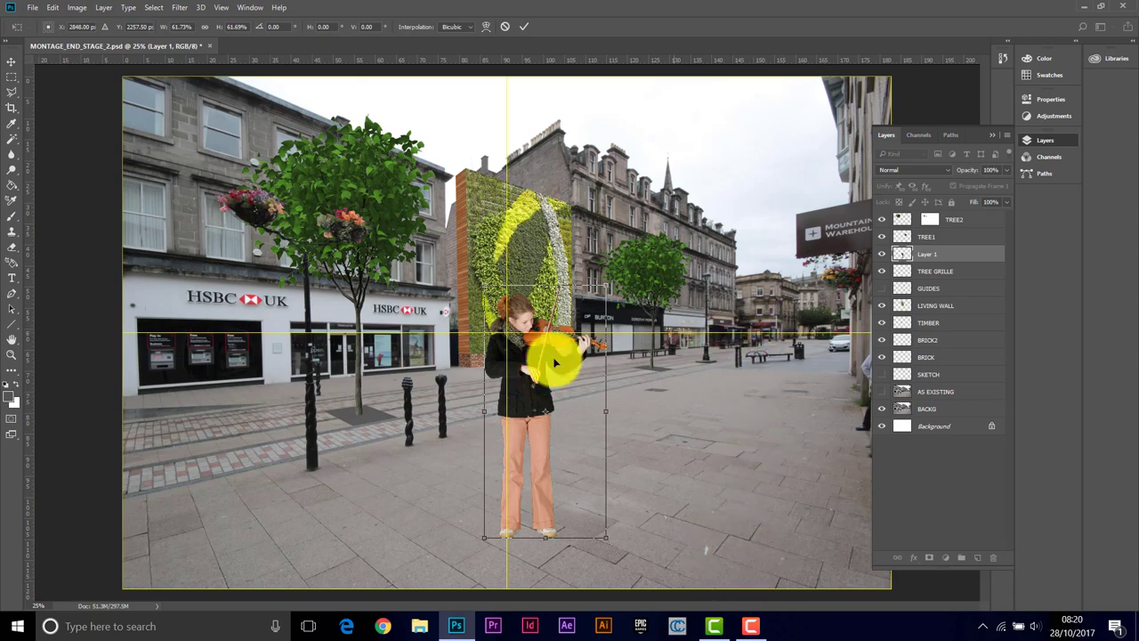
left_click_drag(522, 357, 717, 400)
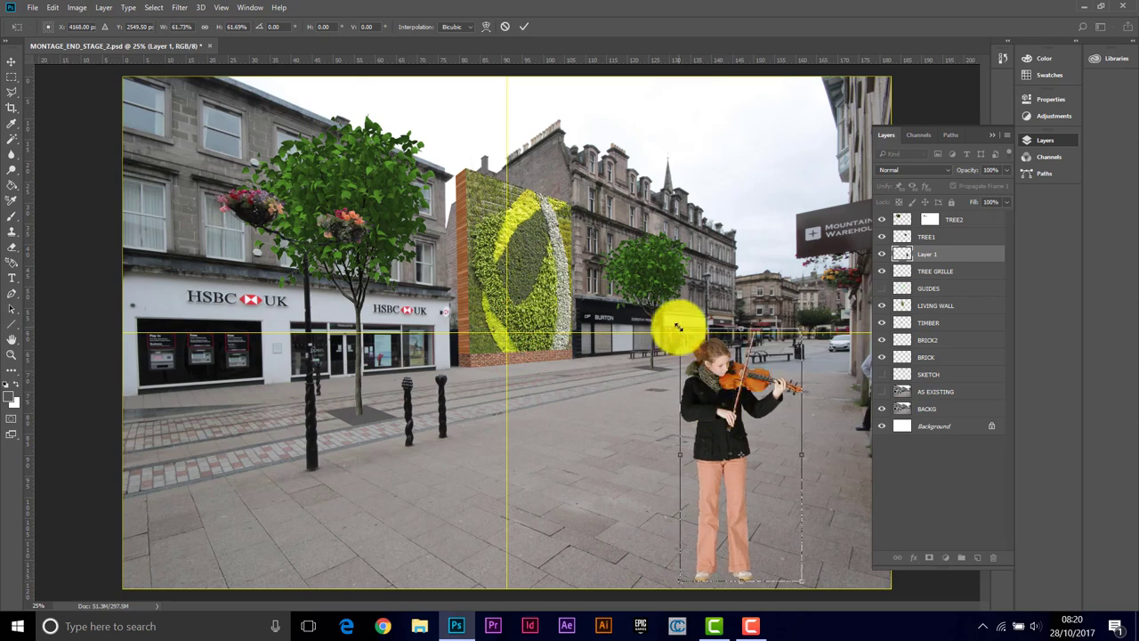
left_click_drag(676, 326, 645, 301)
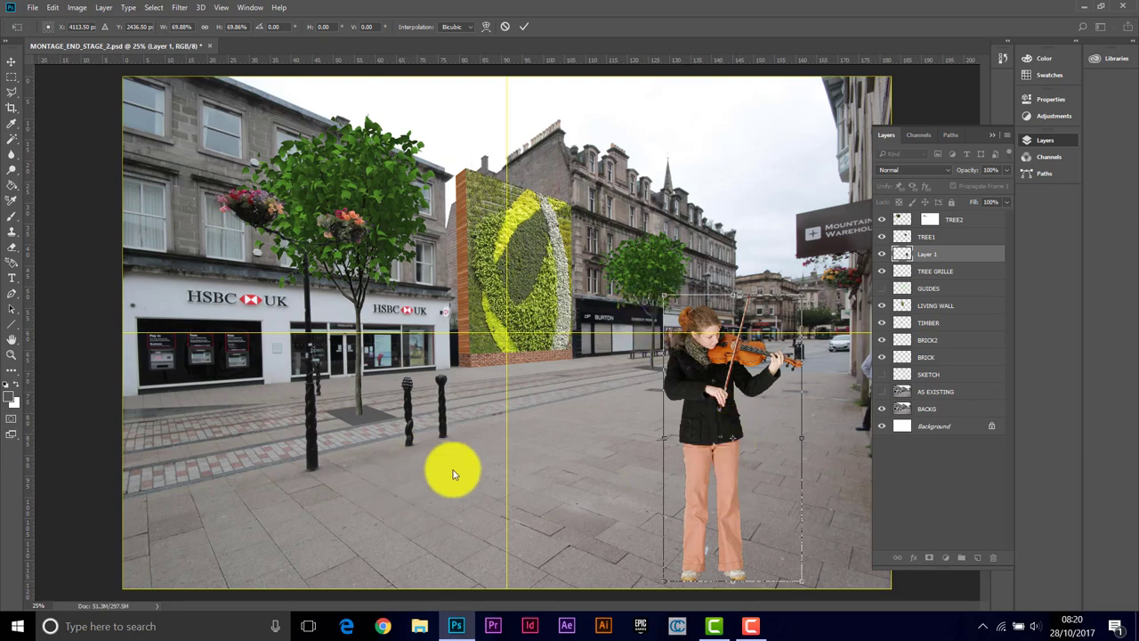
left_click_drag(712, 462, 468, 338)
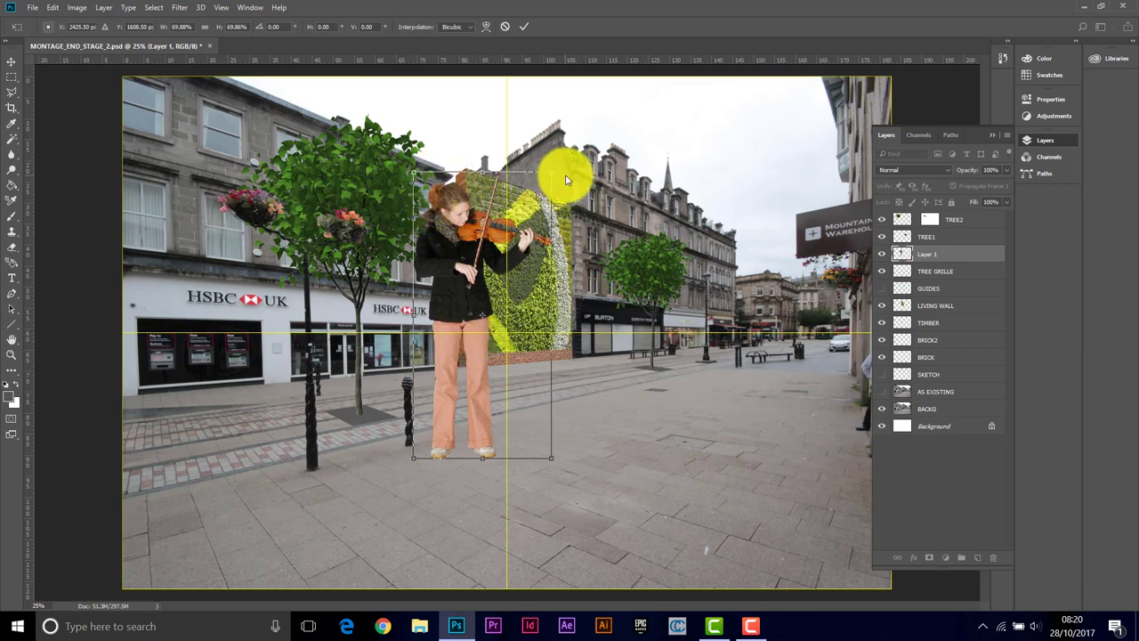
Resize the violinist to about 36% beside the left bollard and commit the transform.
left_click_drag(554, 170, 482, 306)
left_click_drag(435, 395, 221, 490)
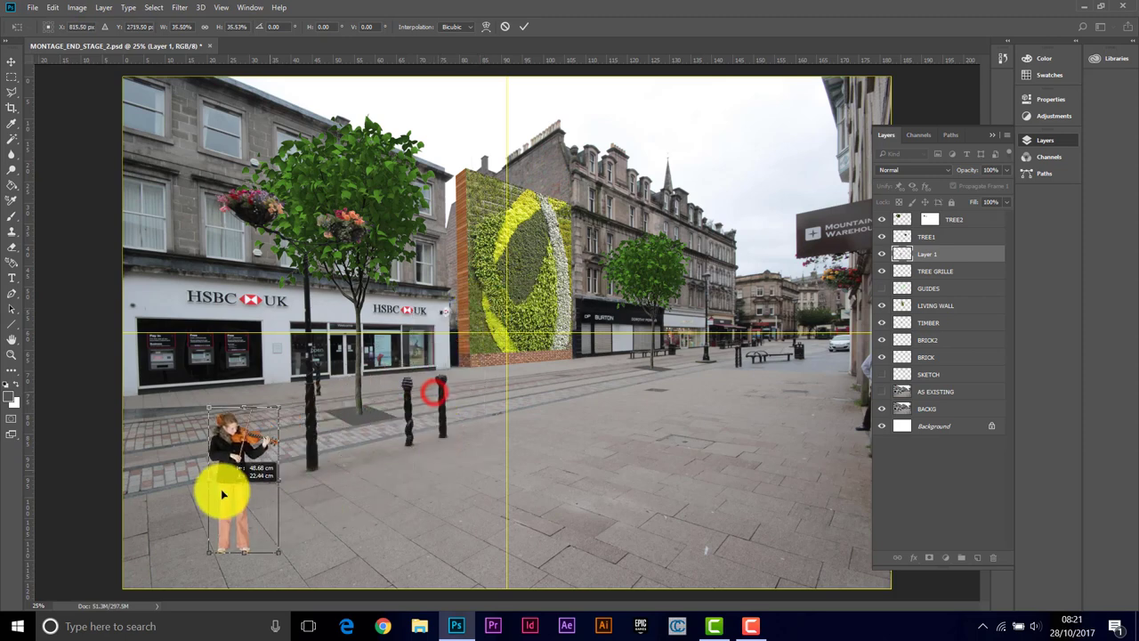
left_click_drag(255, 415, 361, 319)
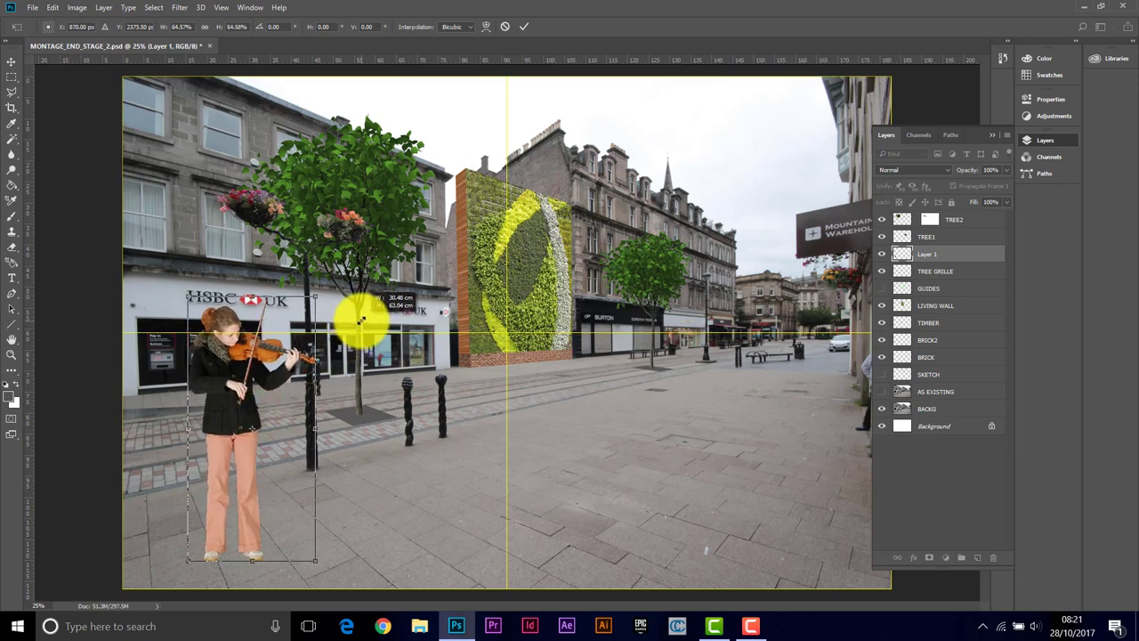
left_click_drag(362, 318, 363, 318)
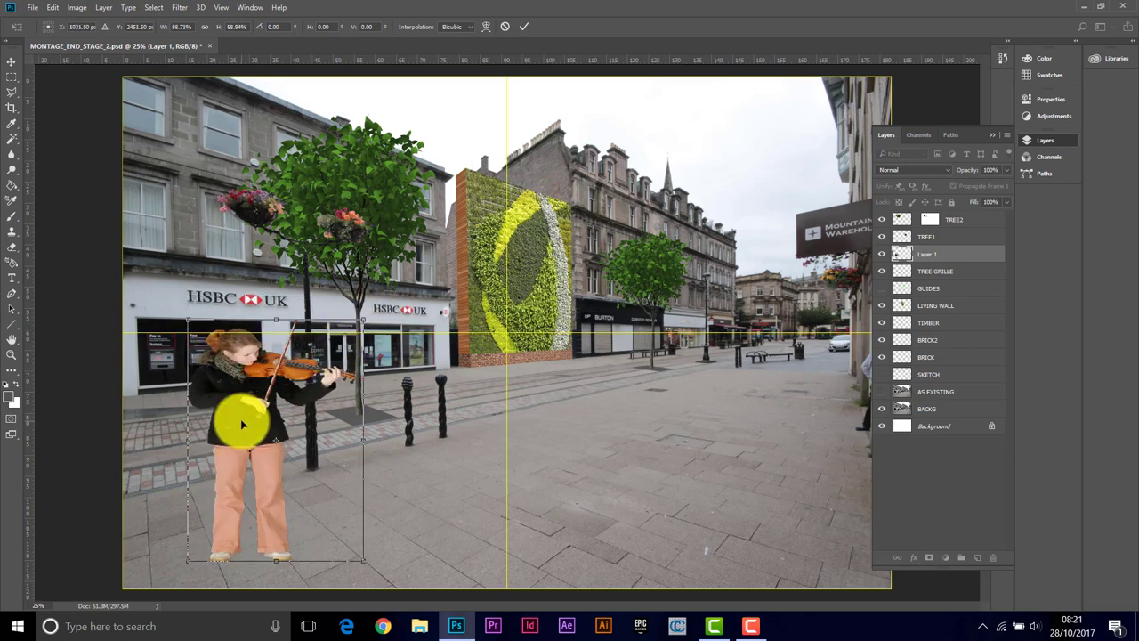
key("ctrl+z")
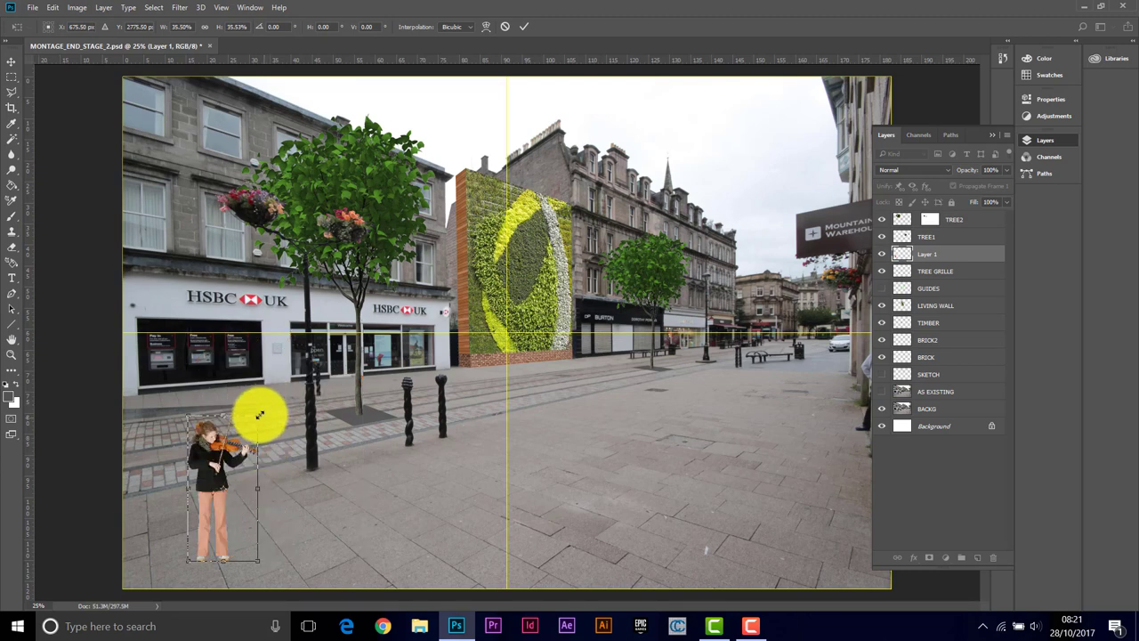
left_click_drag(258, 418, 342, 327)
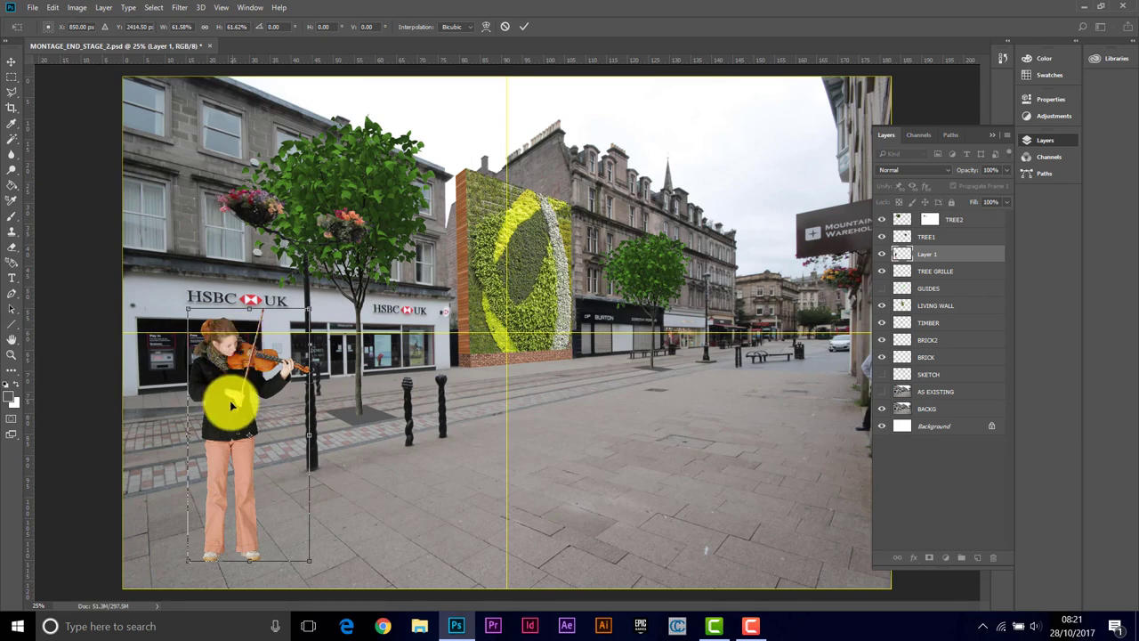
left_click_drag(229, 400, 435, 310)
left_click_drag(517, 211, 467, 319)
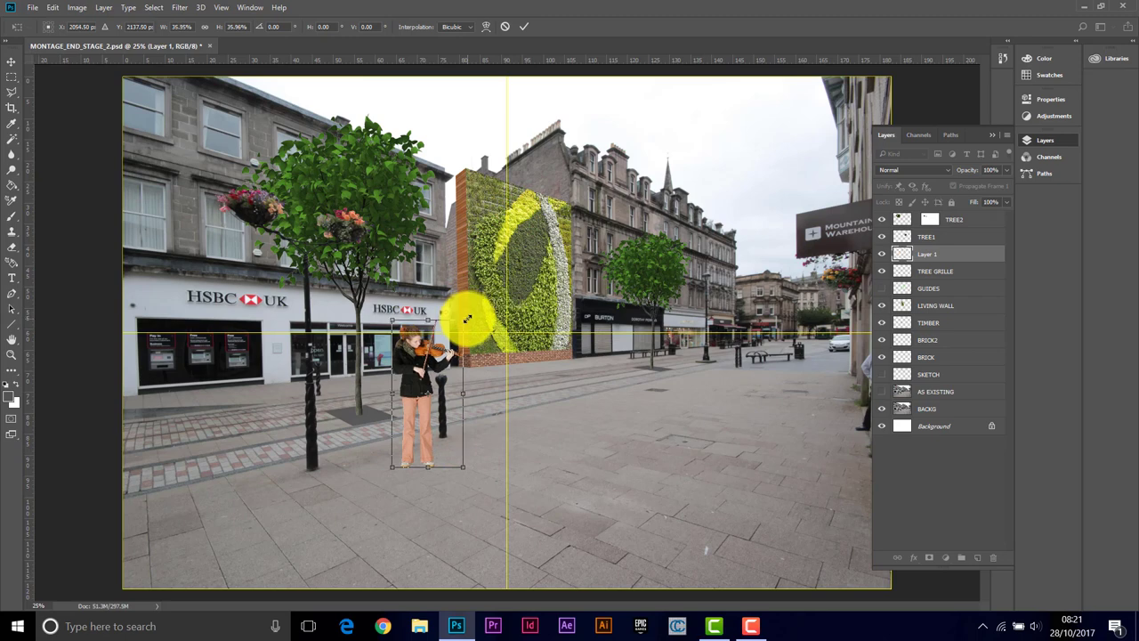
left_click(522, 28)
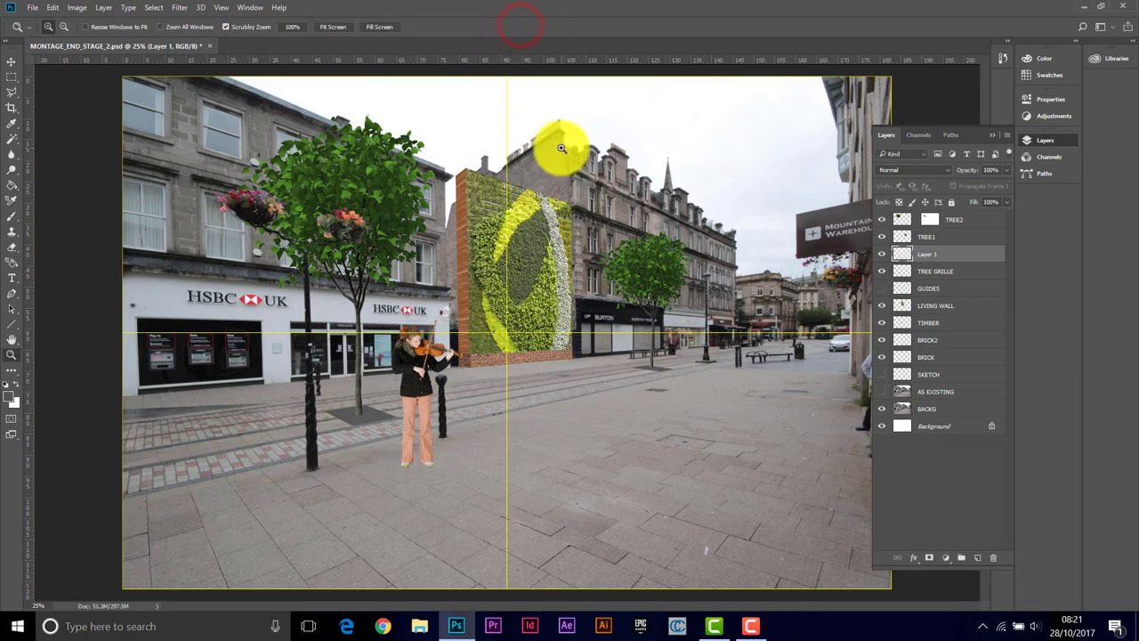
Open the Casual_125.psd figure image.
left_click(32, 7)
left_click(45, 37)
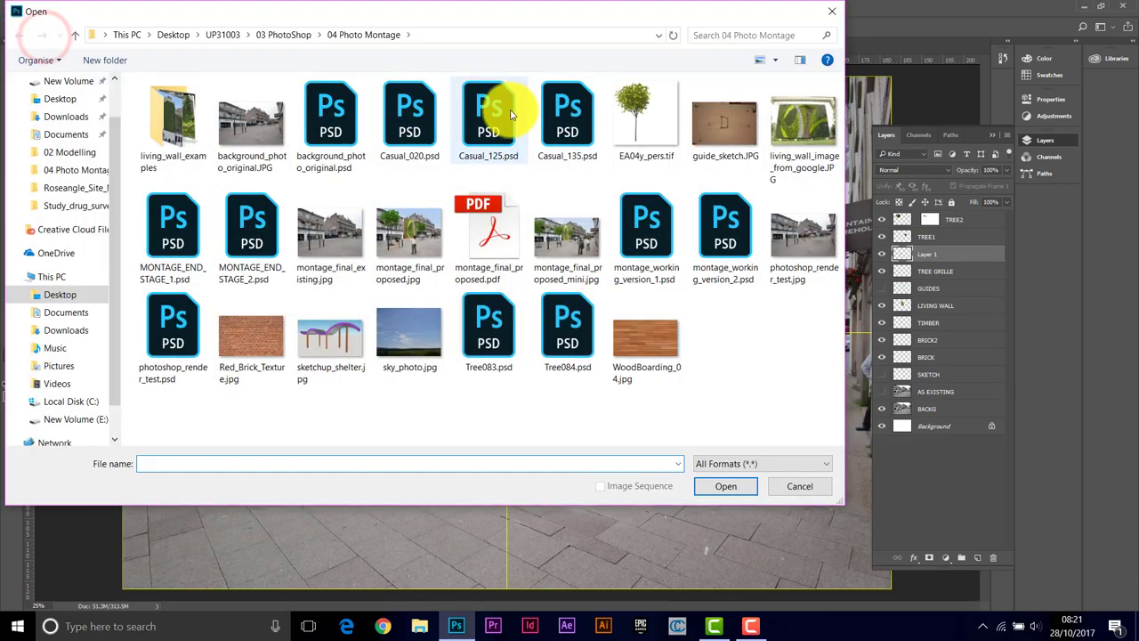
left_click(499, 123)
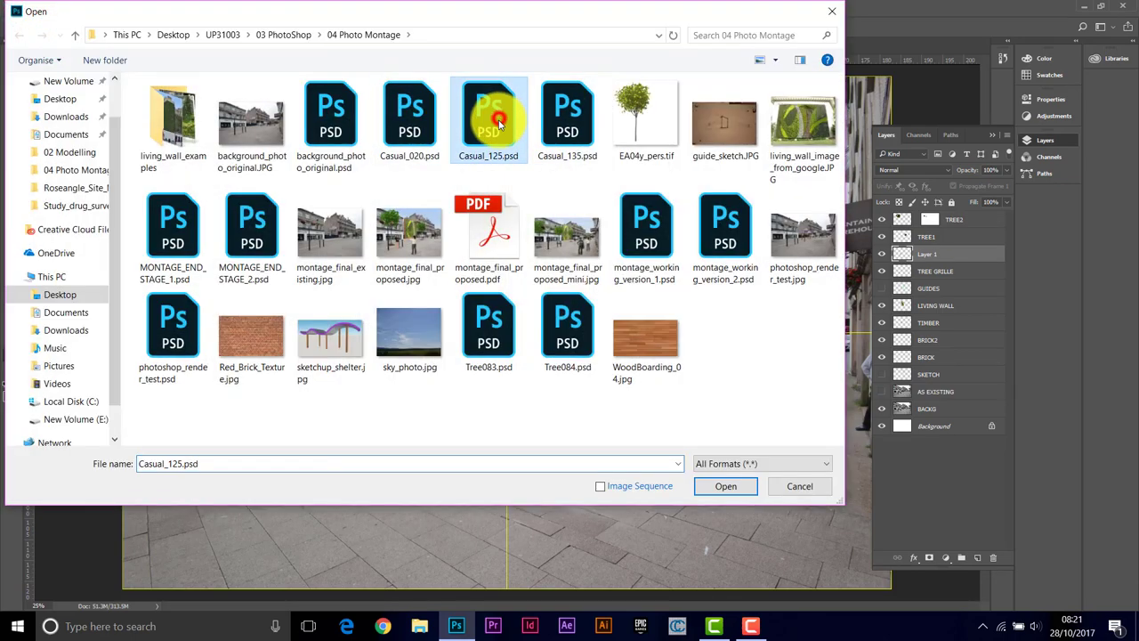
left_click(726, 485)
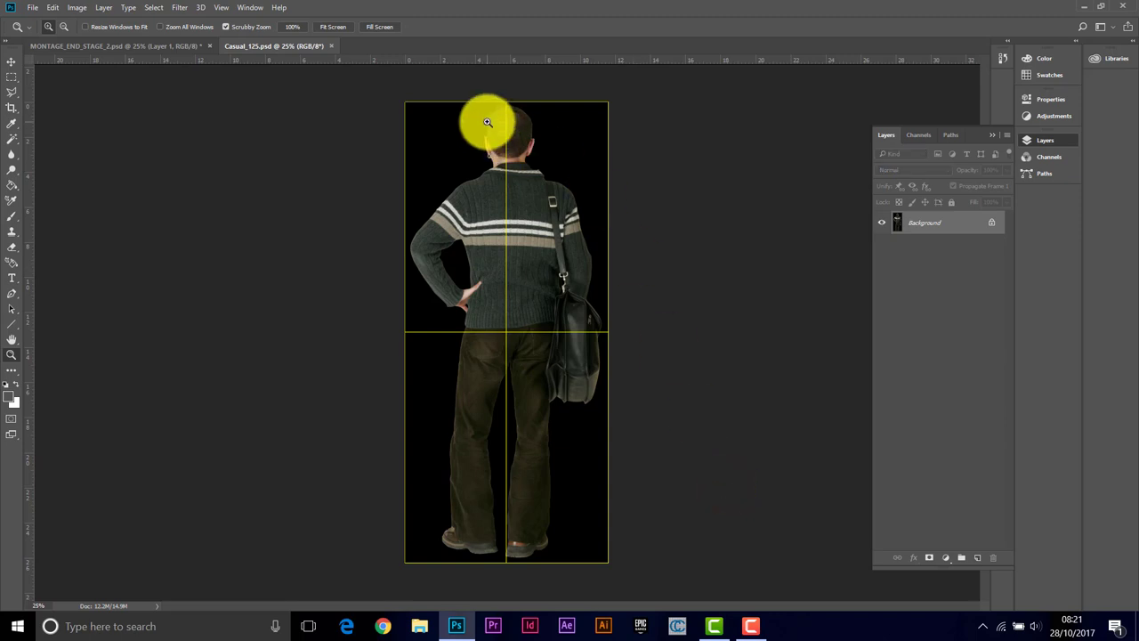
Select the man from his Alpha 1 silhouette and paste him into the montage as Layer 2.
left_click(919, 136)
left_click(910, 247)
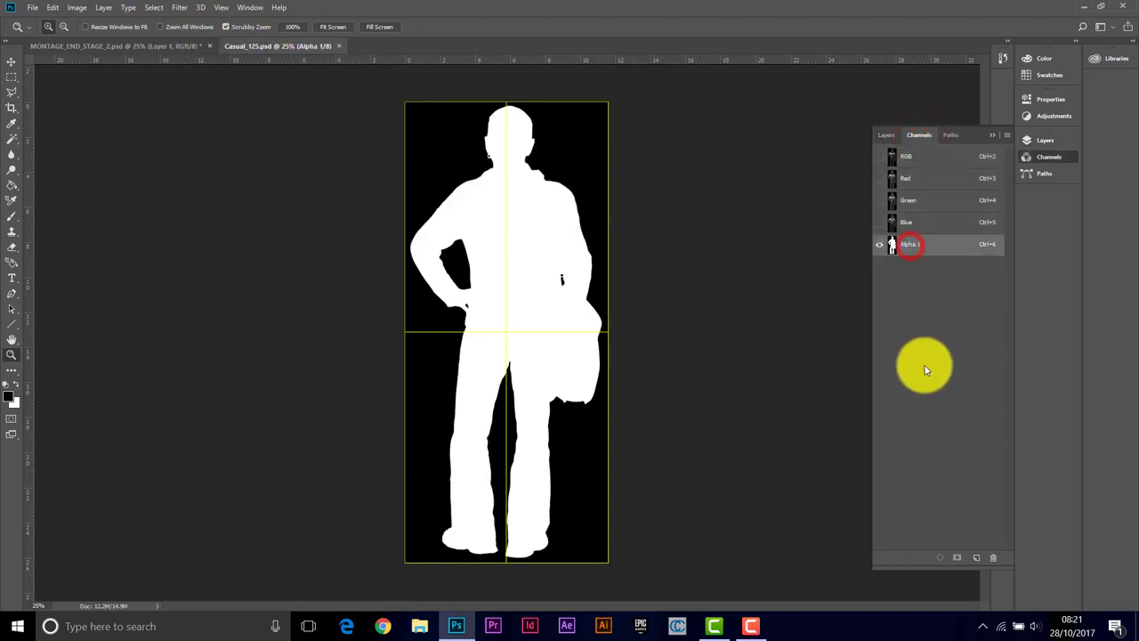
left_click(940, 559)
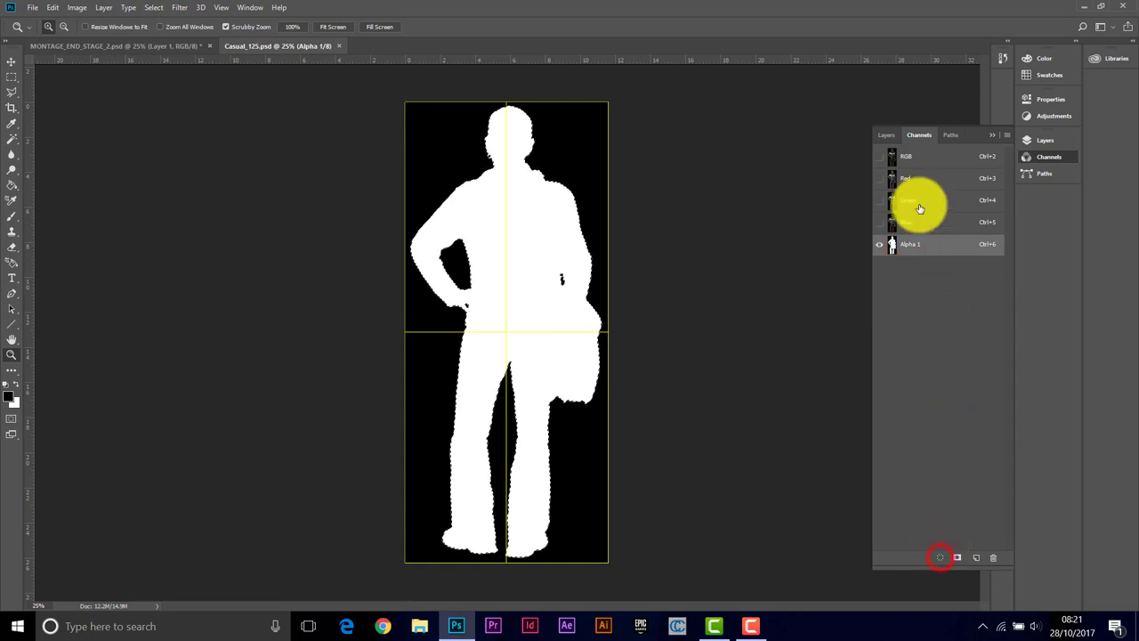
left_click(903, 157)
left_click(887, 135)
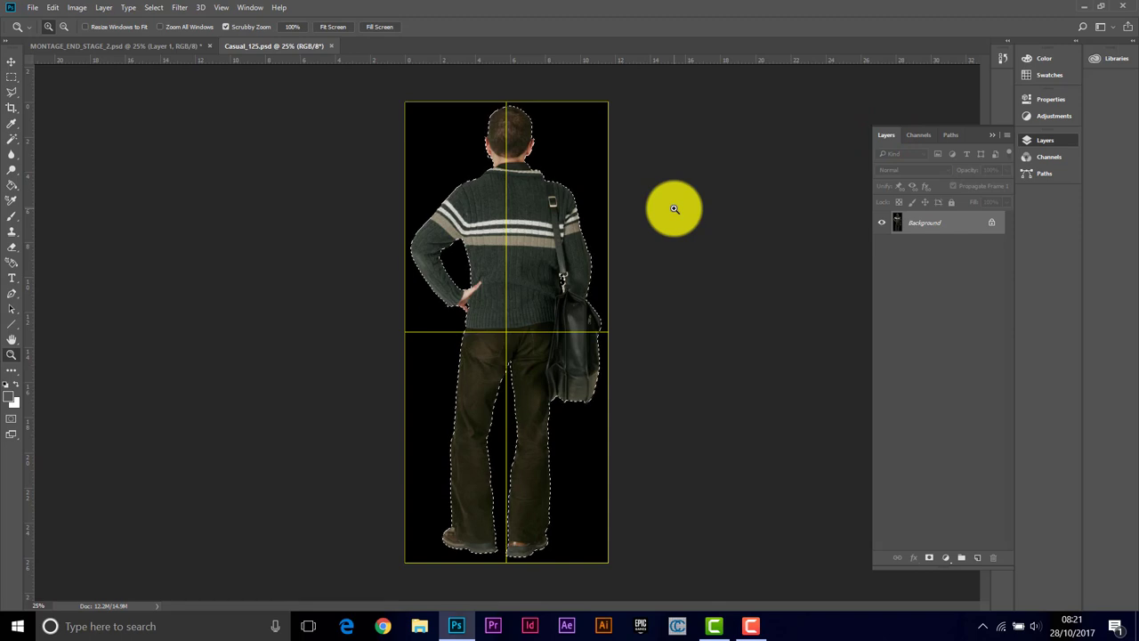
left_click(327, 48)
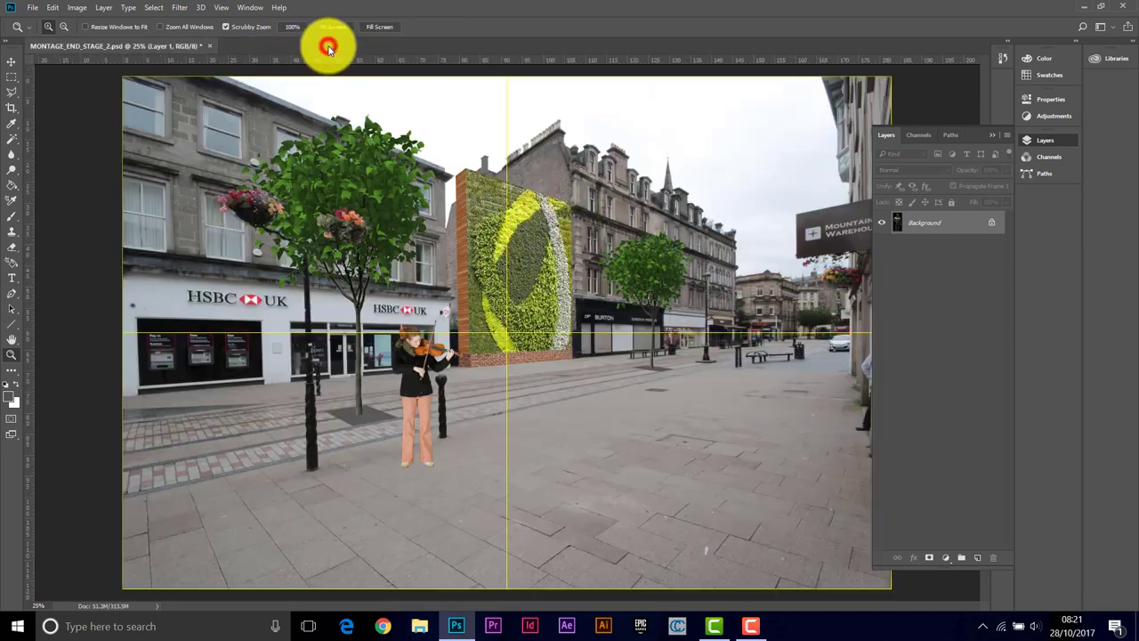
key("ctrl+v")
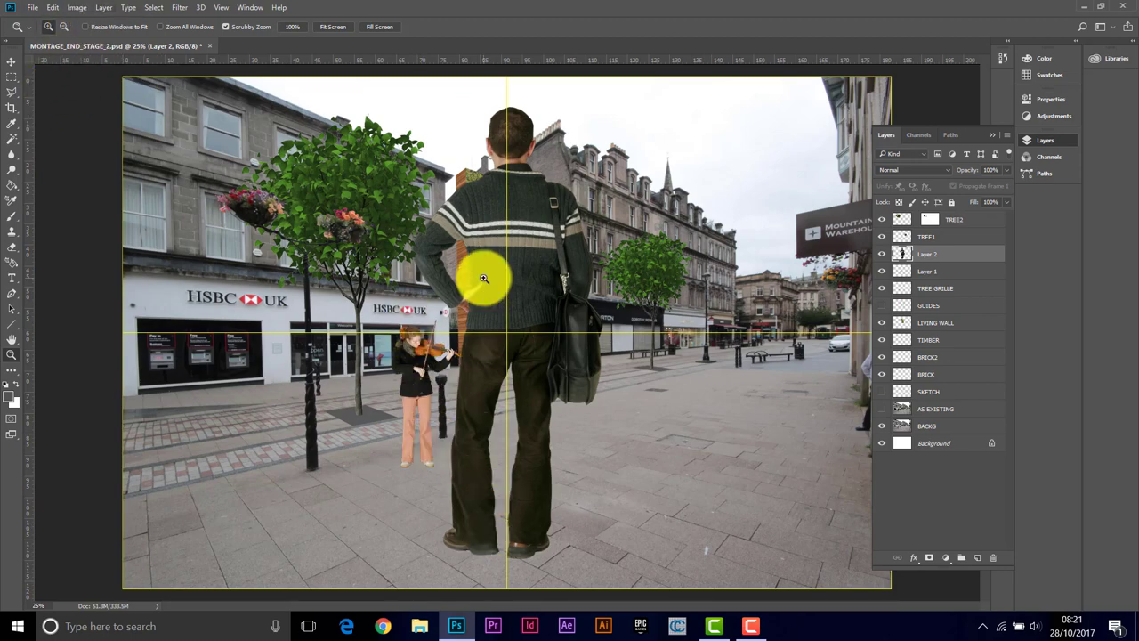
Scale the shoulder-bag man to about 53% and place him on the pavement right of the violinist.
left_click(53, 8)
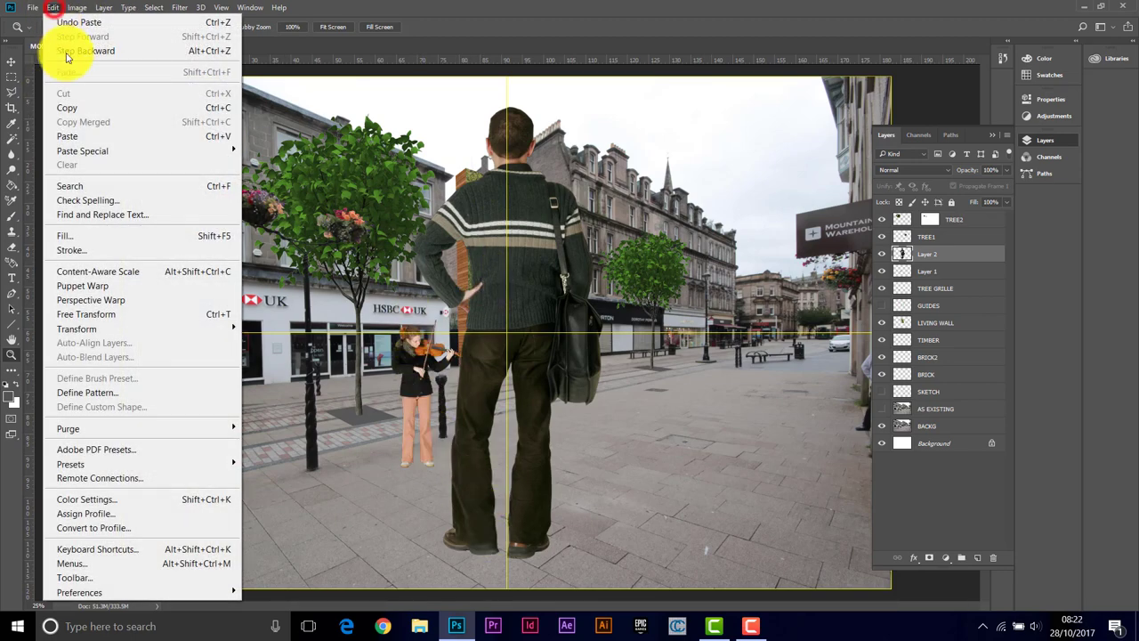
mouse_move(84, 328)
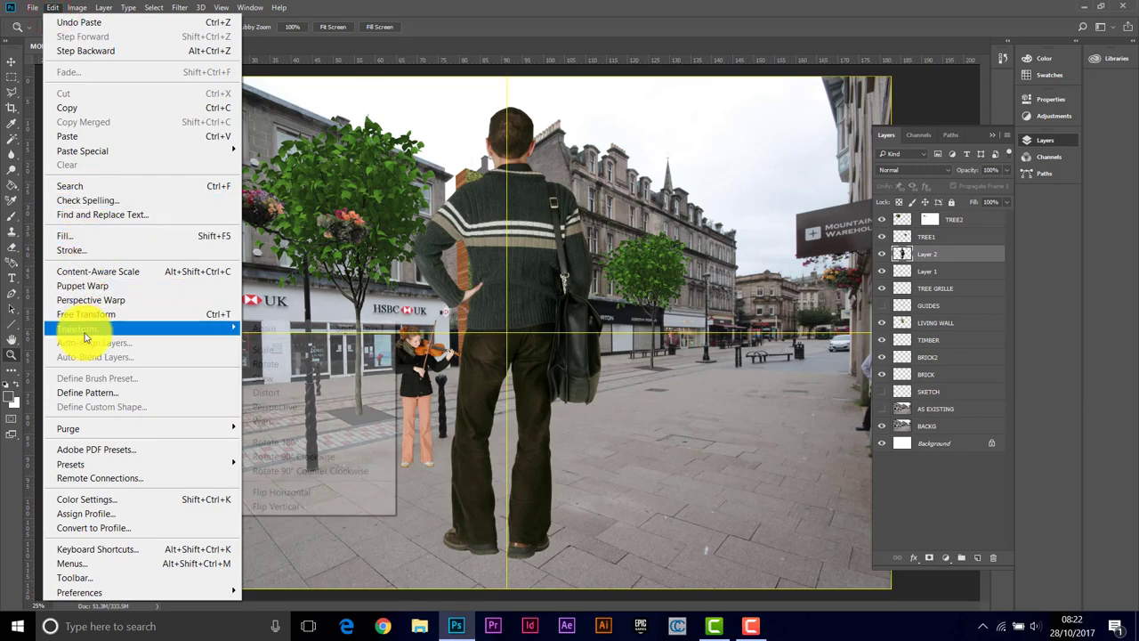
left_click(266, 349)
left_click_drag(603, 106, 515, 320)
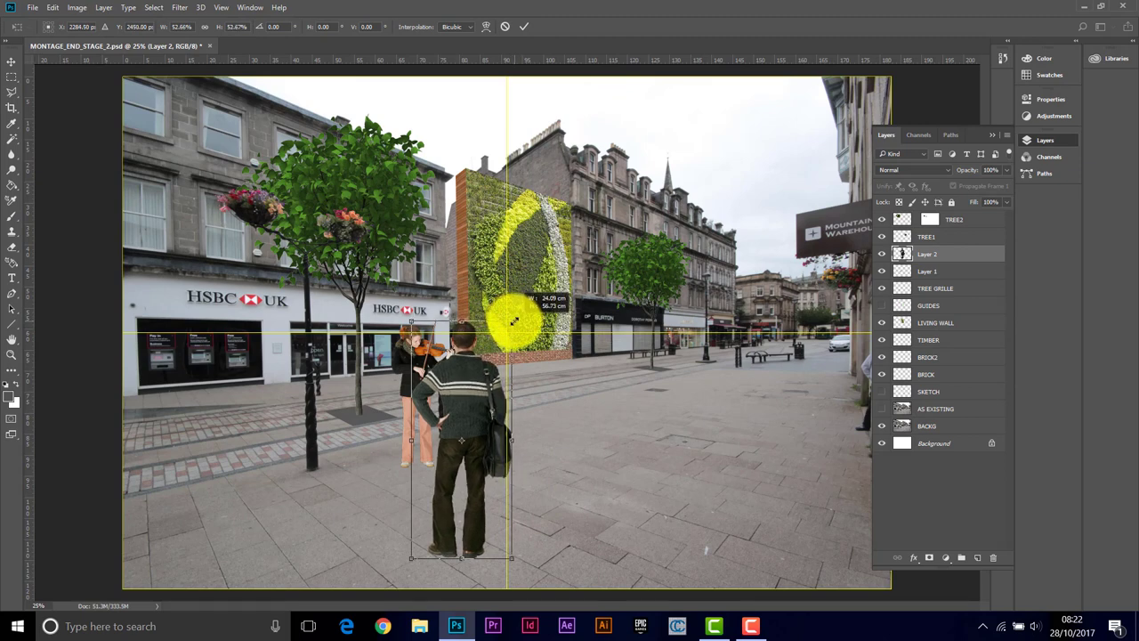
left_click_drag(484, 409, 642, 406)
left_click_drag(651, 401, 502, 407)
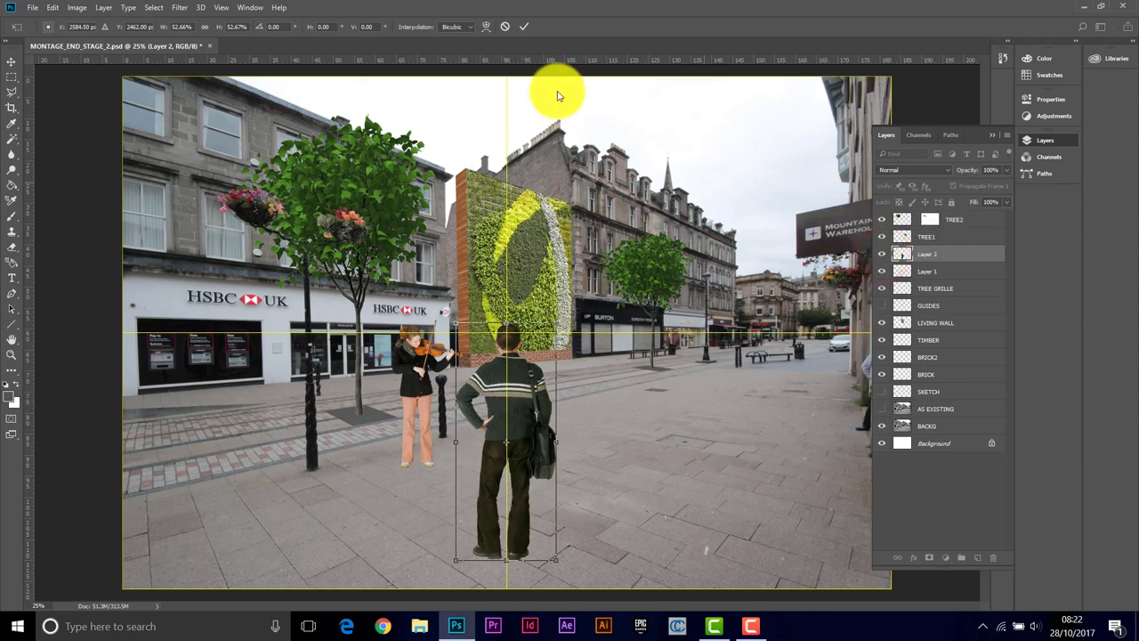
left_click(521, 27)
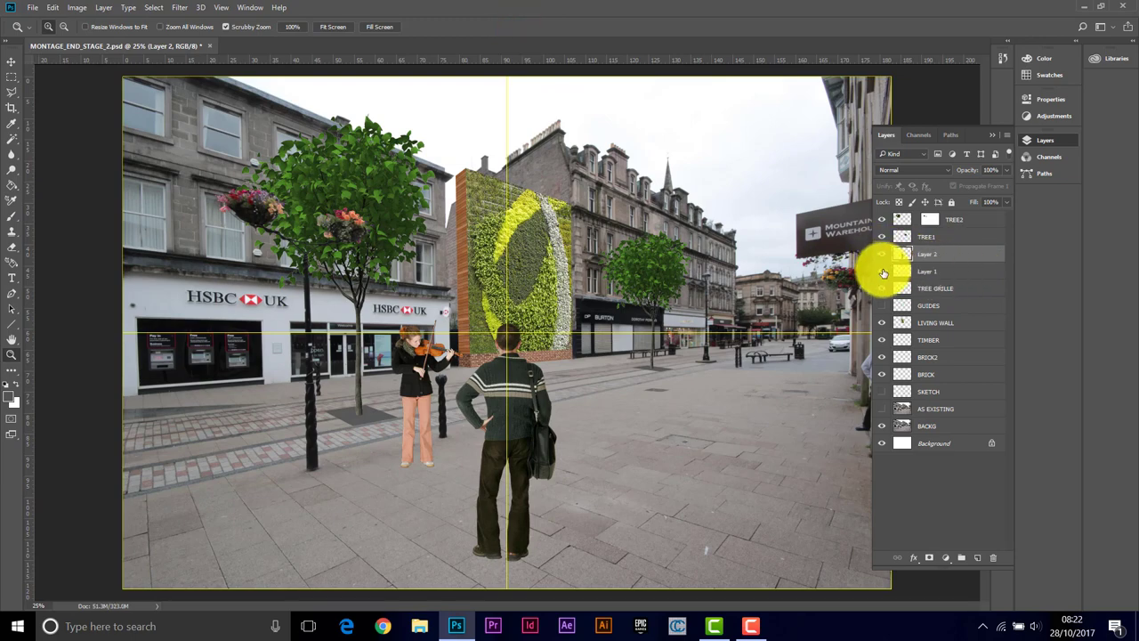
Rename the violinist layer PERSON VIOLIN and the man's layer PERSON STOOD 1, then hide PERSON STOOD 1.
left_click(881, 270)
left_click(880, 270)
double_click(951, 271)
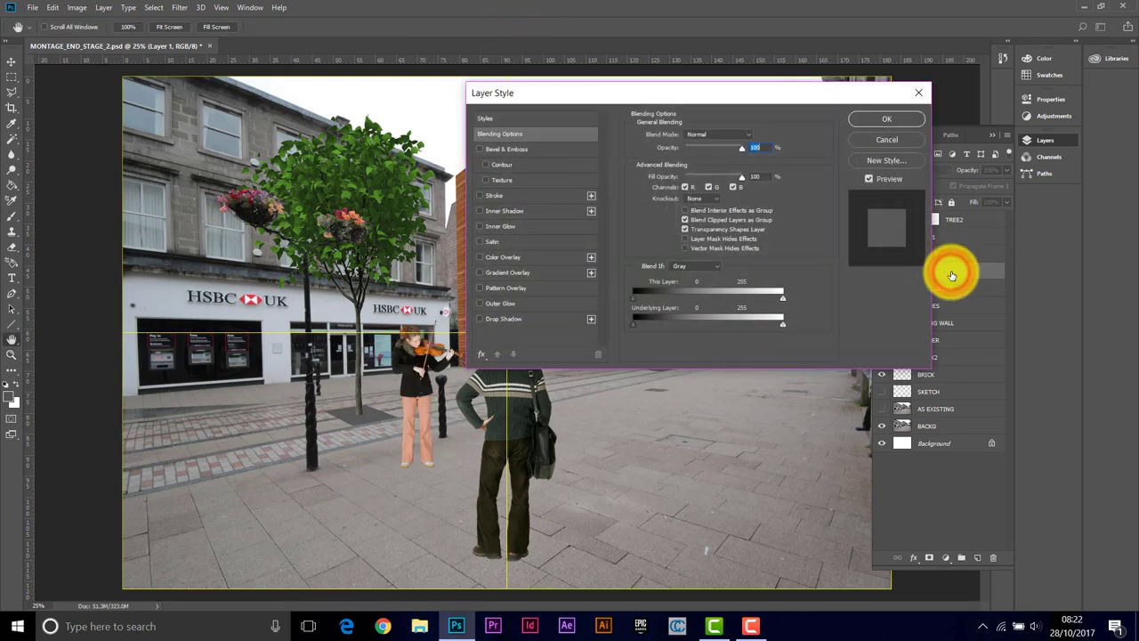
left_click(887, 143)
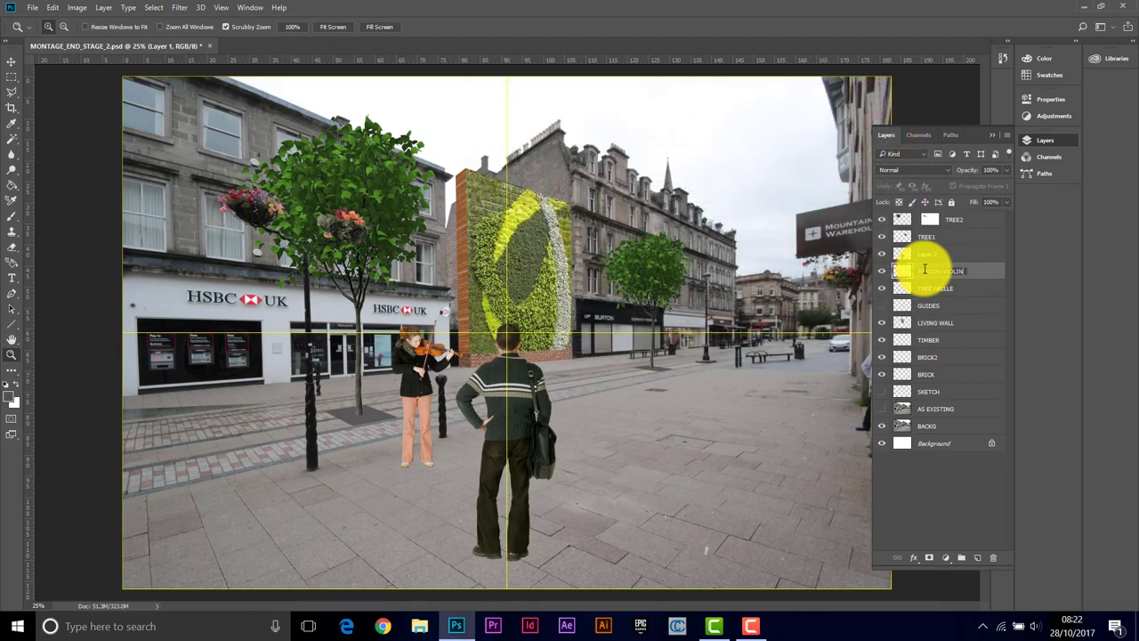
left_click(925, 256)
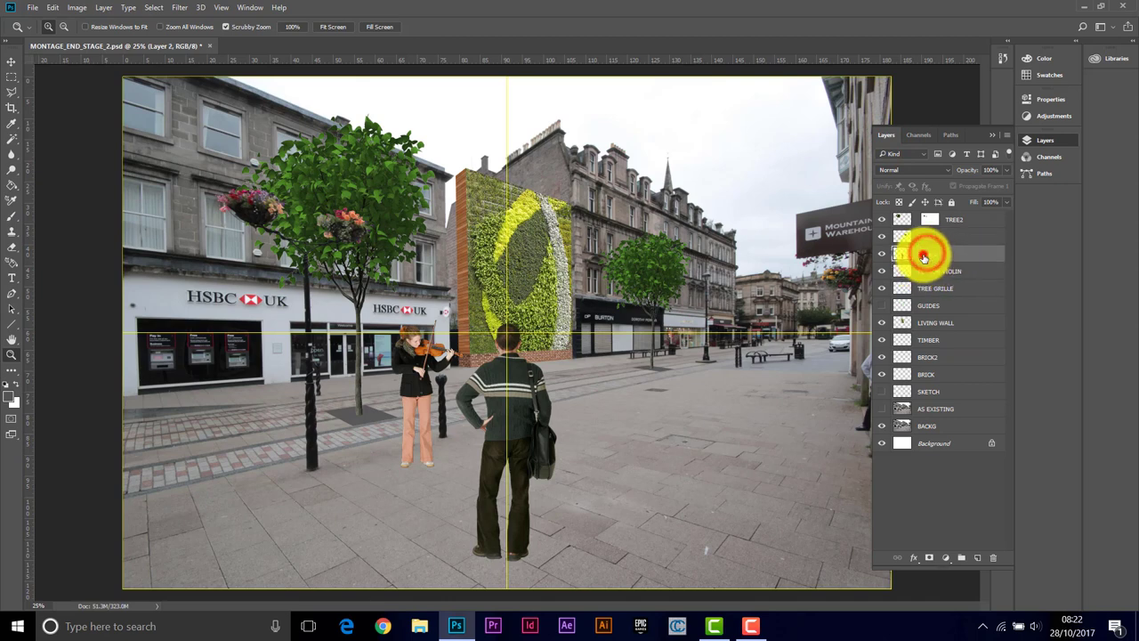
double_click(924, 256)
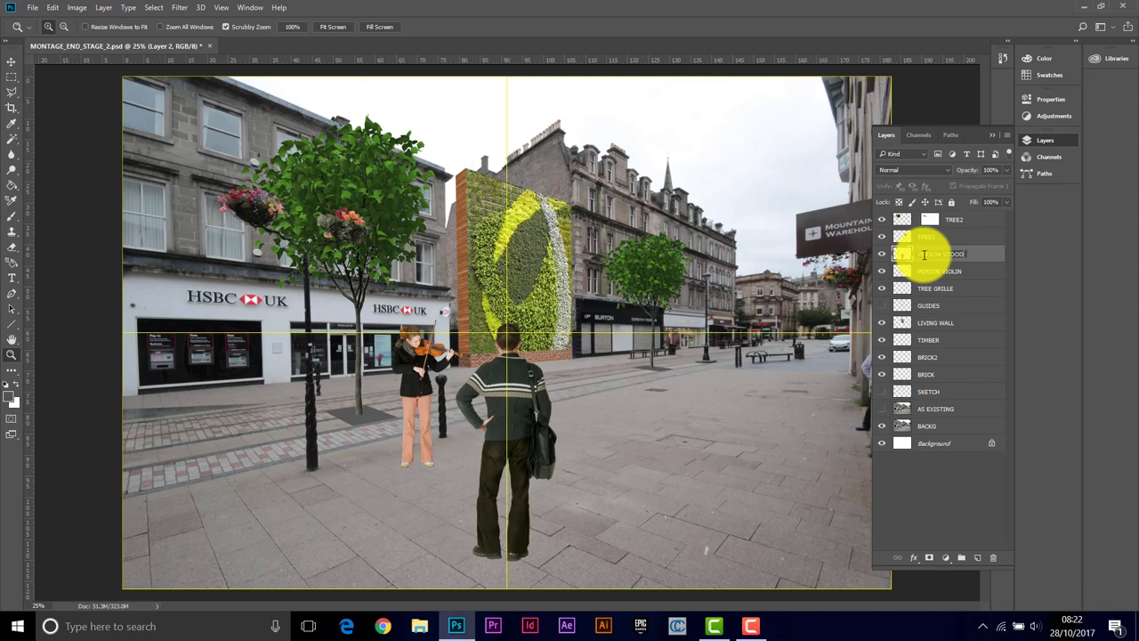
key("Return")
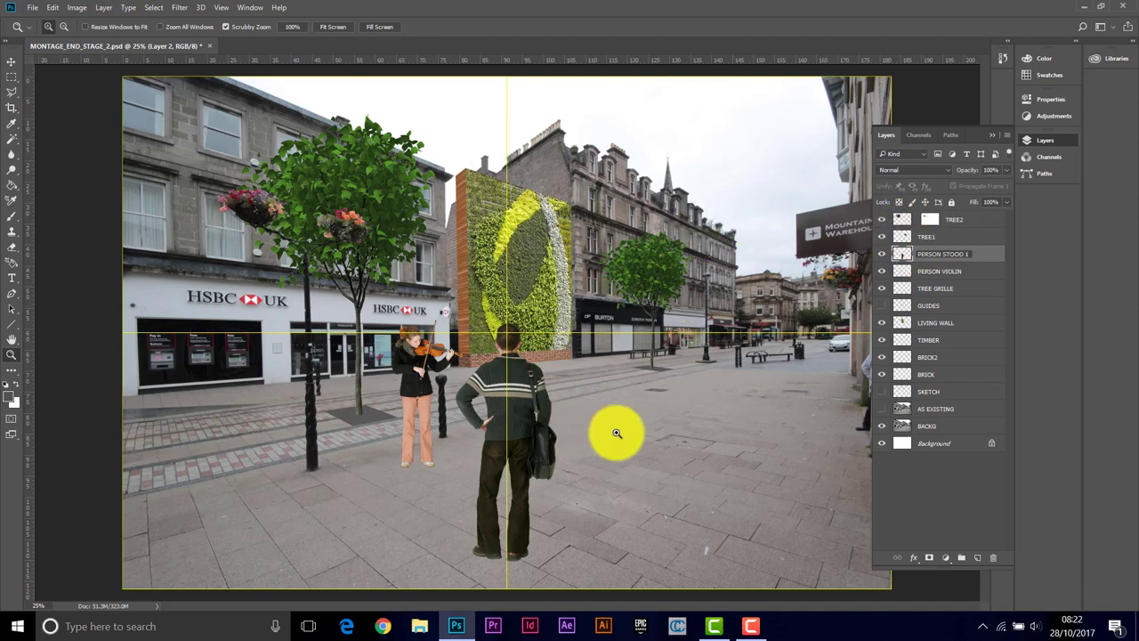
left_click(880, 255)
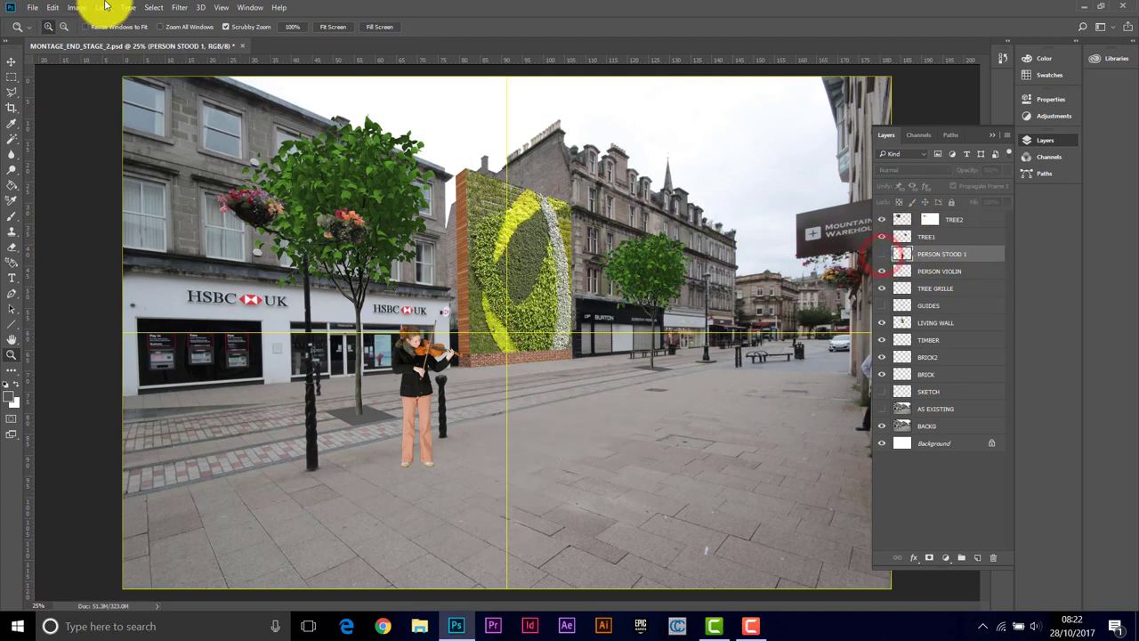
Open the Casual_020.psd figure image.
left_click(32, 8)
left_click(35, 24)
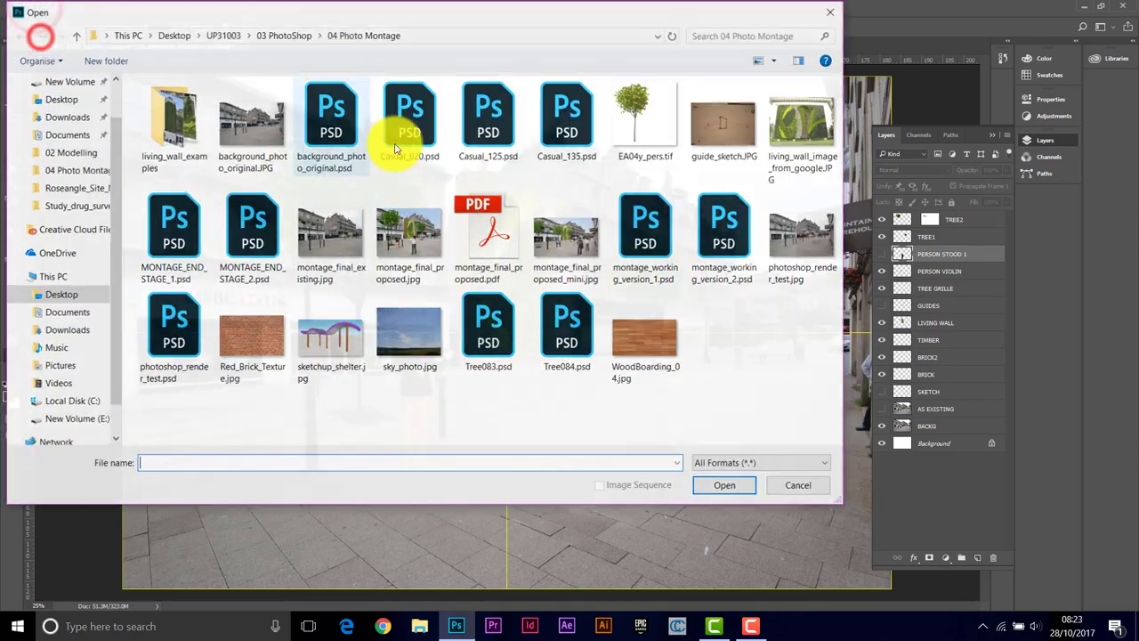
left_click(405, 120)
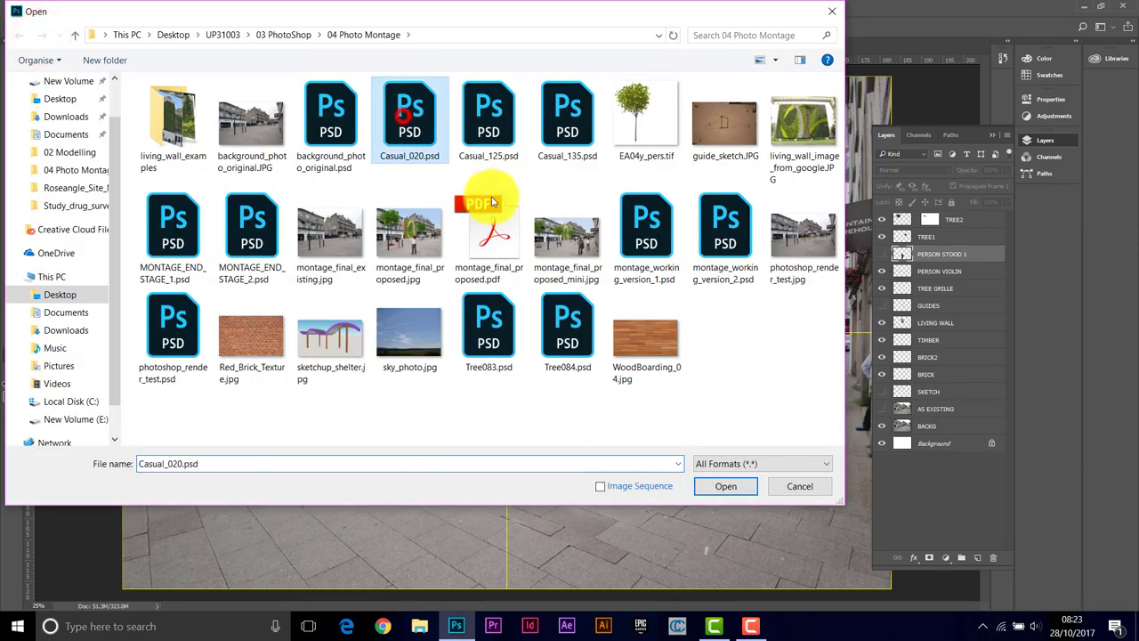
left_click(726, 486)
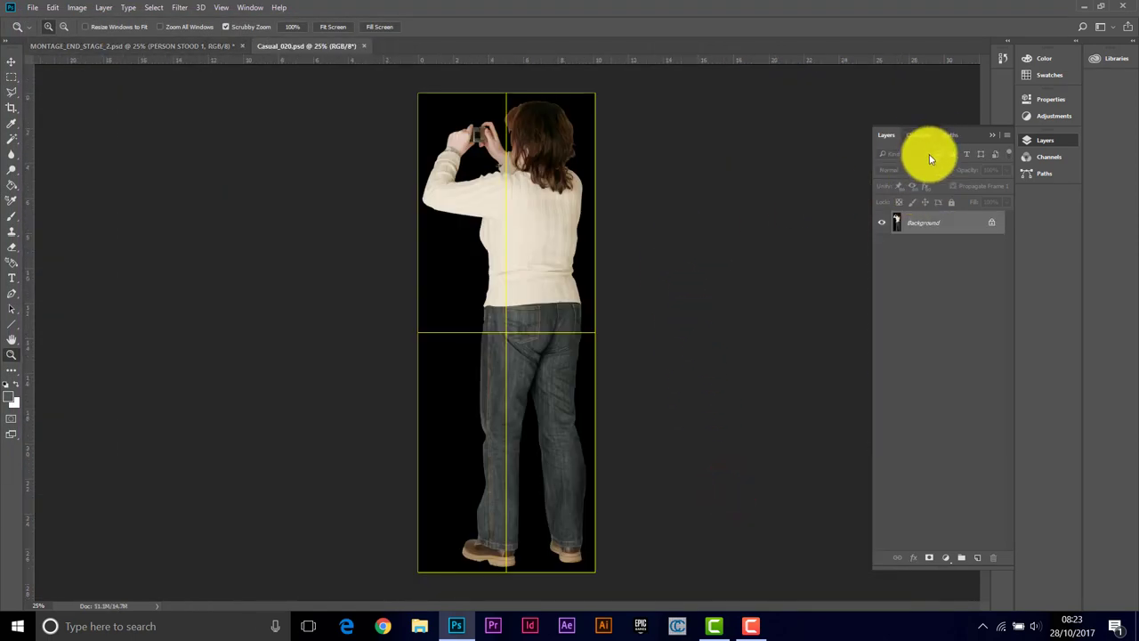
Load the woman's Alpha 1 silhouette as a selection and close Casual_020.psd.
left_click(917, 136)
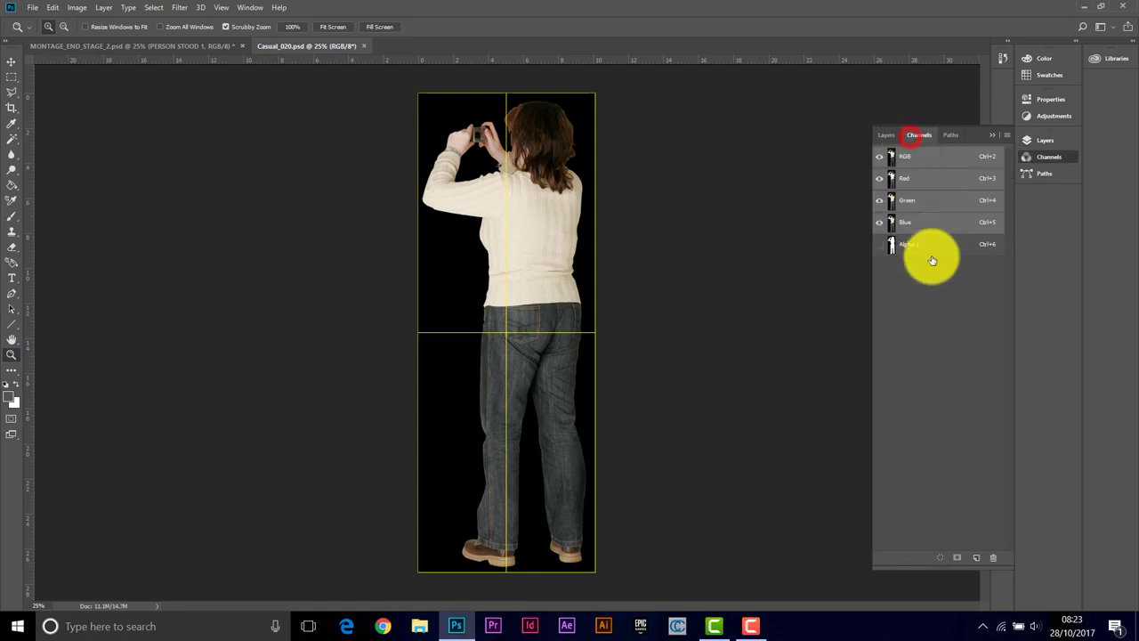
left_click(915, 246)
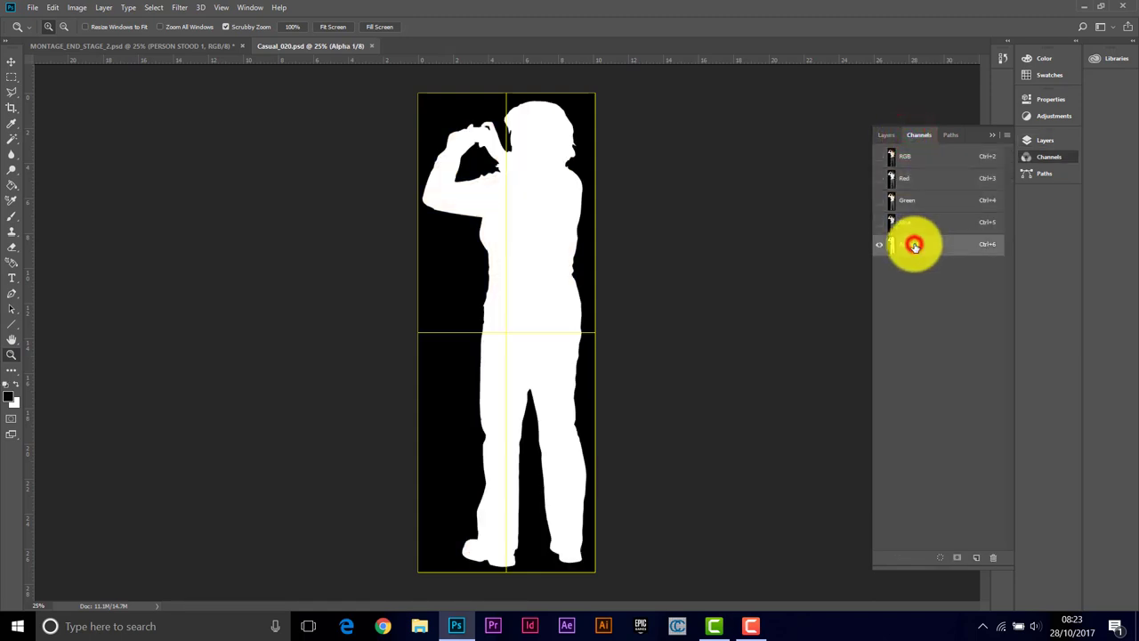
left_click(940, 558)
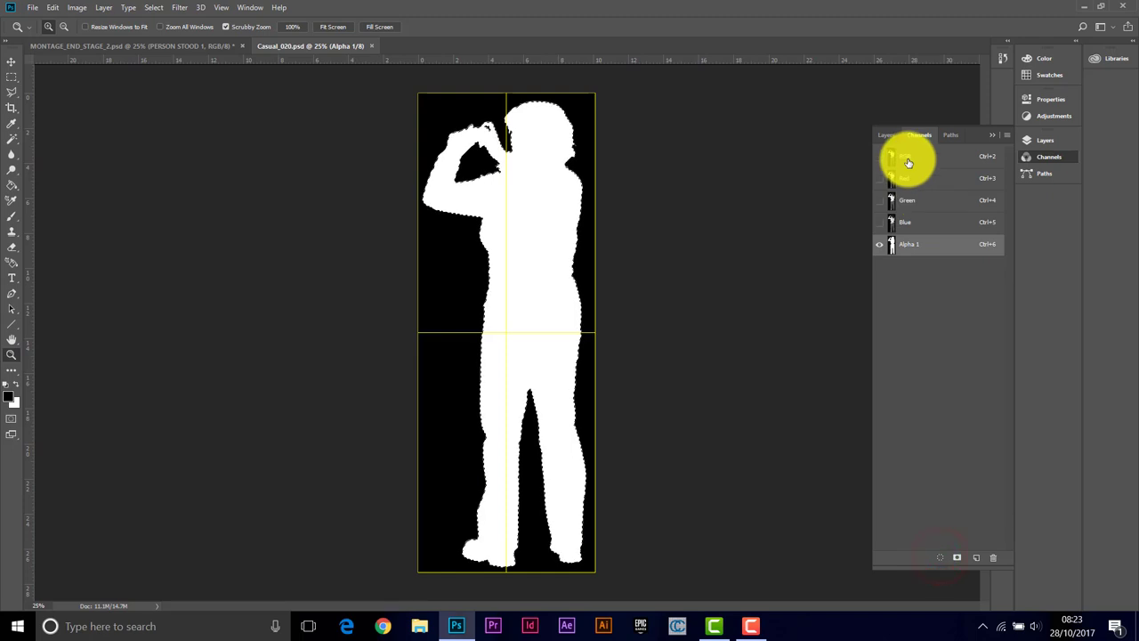
left_click(908, 160)
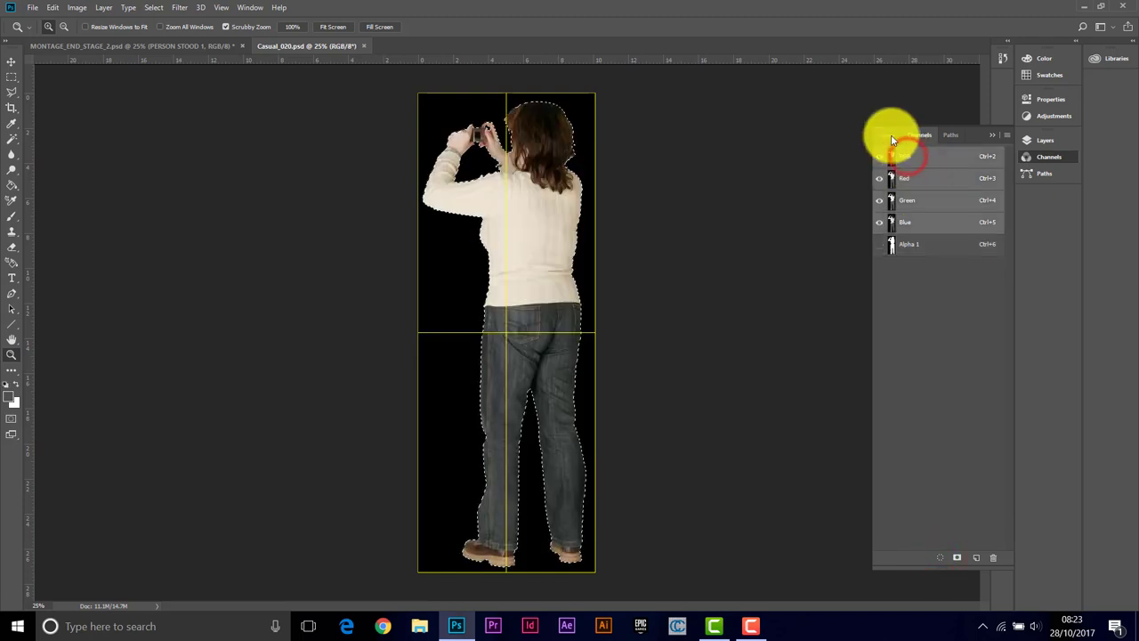
left_click(885, 135)
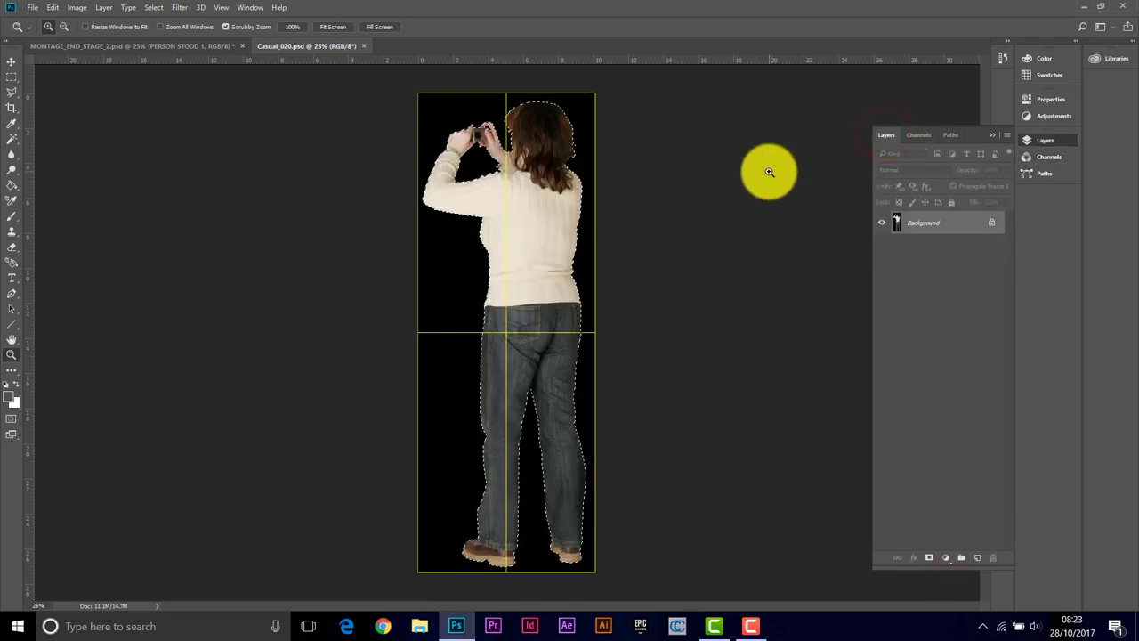
left_click(364, 45)
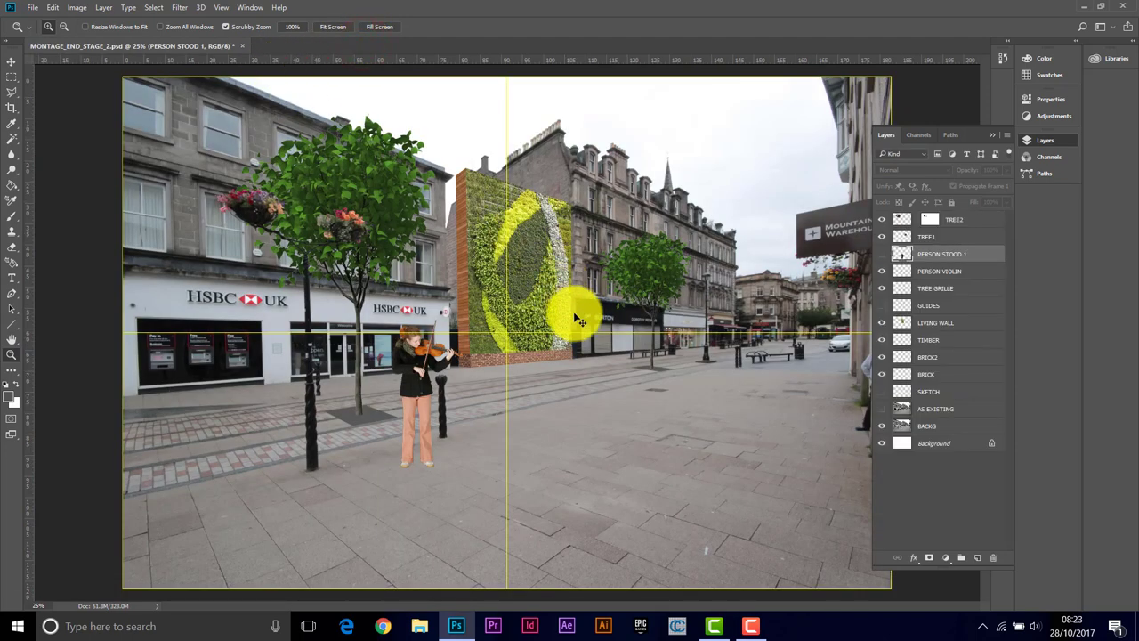
Paste the photographing woman into the montage and shift her to the right.
key("ctrl+v")
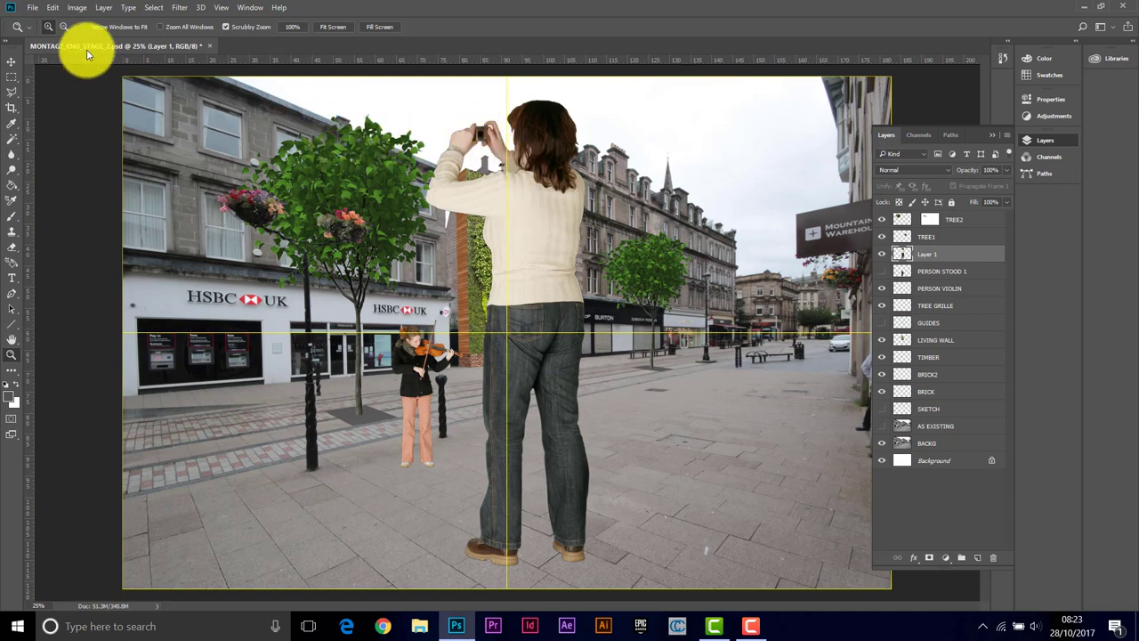
left_click(12, 62)
left_click_drag(532, 265, 629, 258)
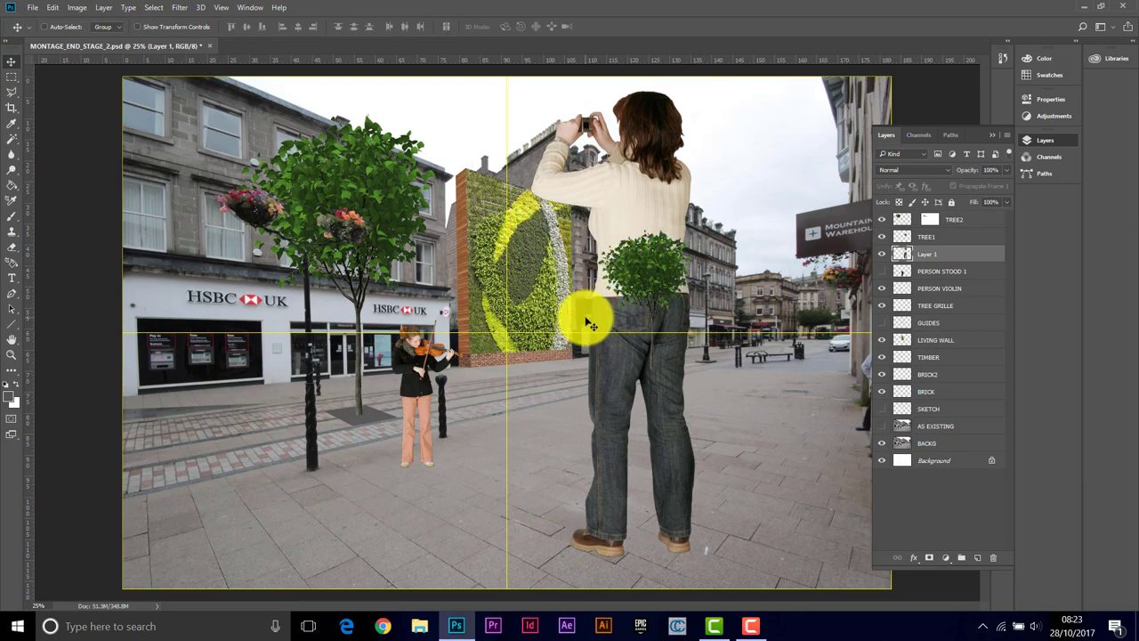
Scale the woman to about 51% and stand her on the right-hand pavement.
left_click(52, 8)
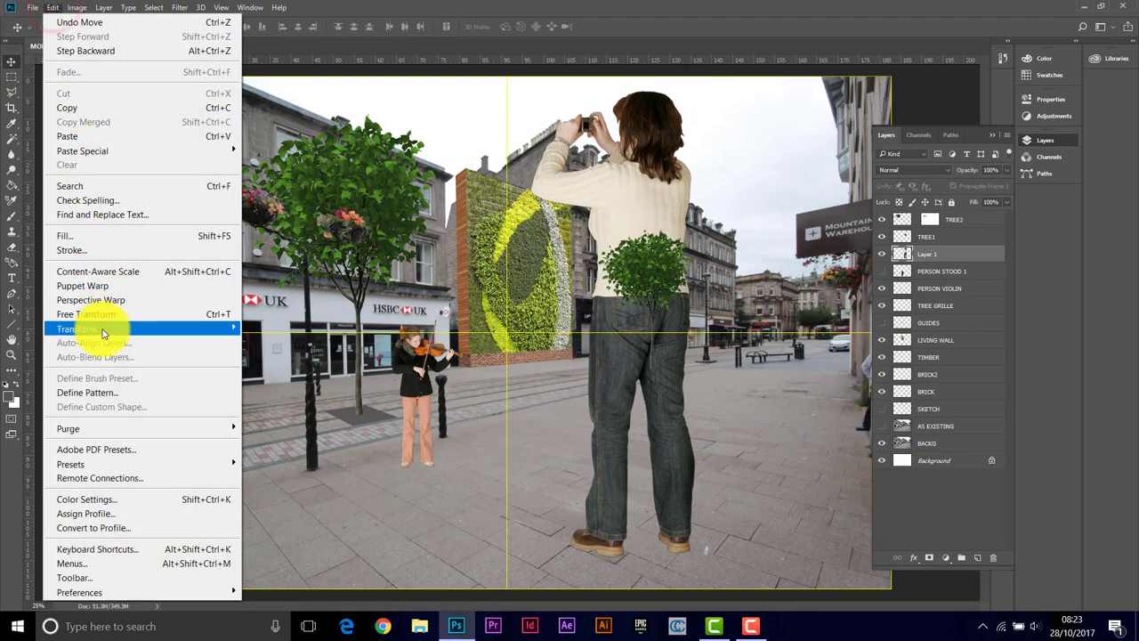
mouse_move(188, 333)
left_click(285, 350)
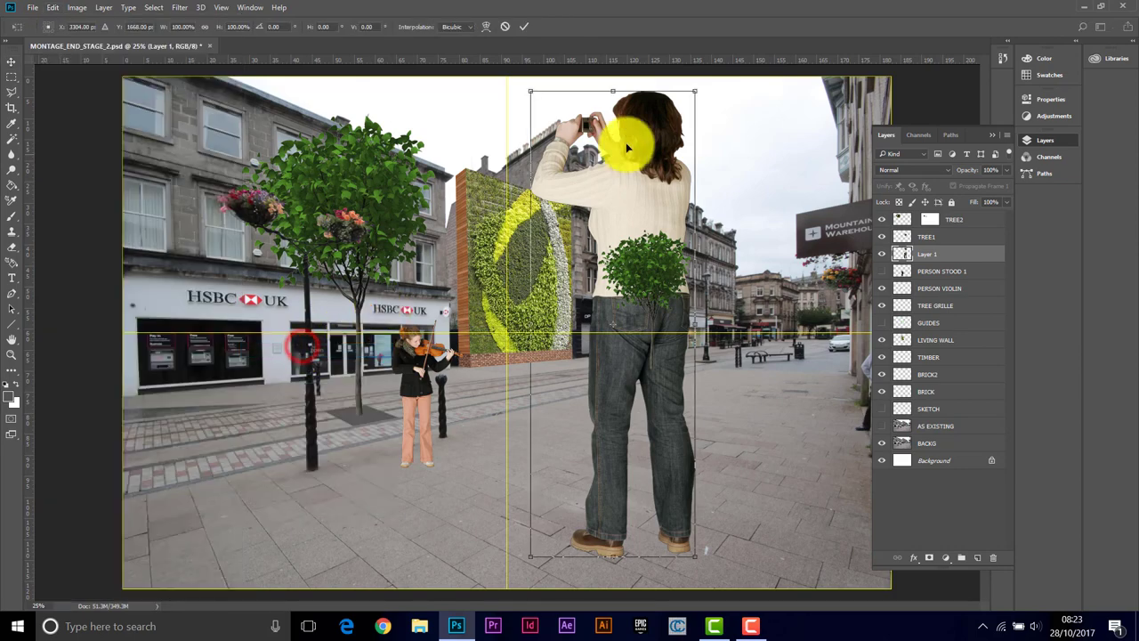
left_click_drag(530, 93, 643, 316)
left_click_drag(674, 405, 708, 408)
left_click_drag(729, 324, 735, 323)
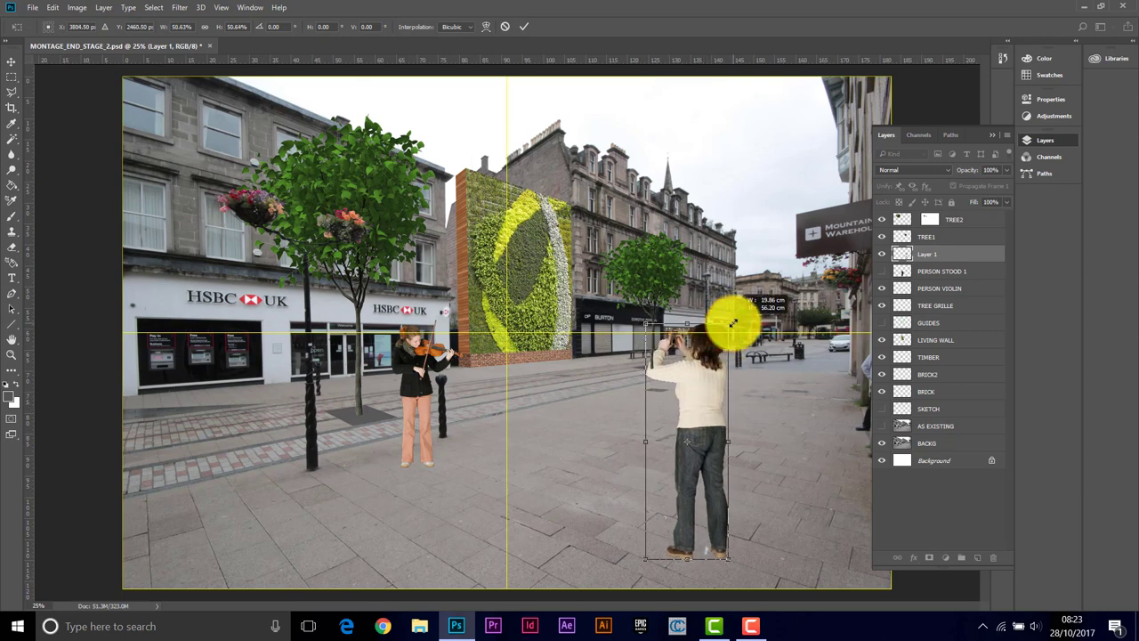
left_click(523, 26)
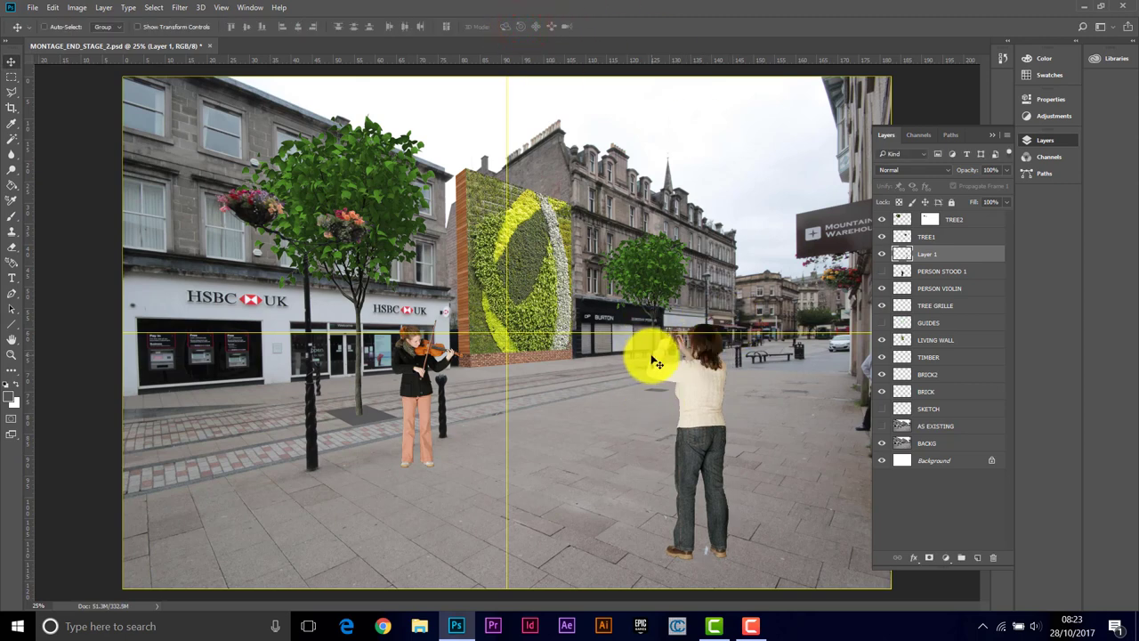
Rename Layer 1 to PERSON CAMERA and move TREE1 and TREE2 below the people layers.
double_click(935, 255)
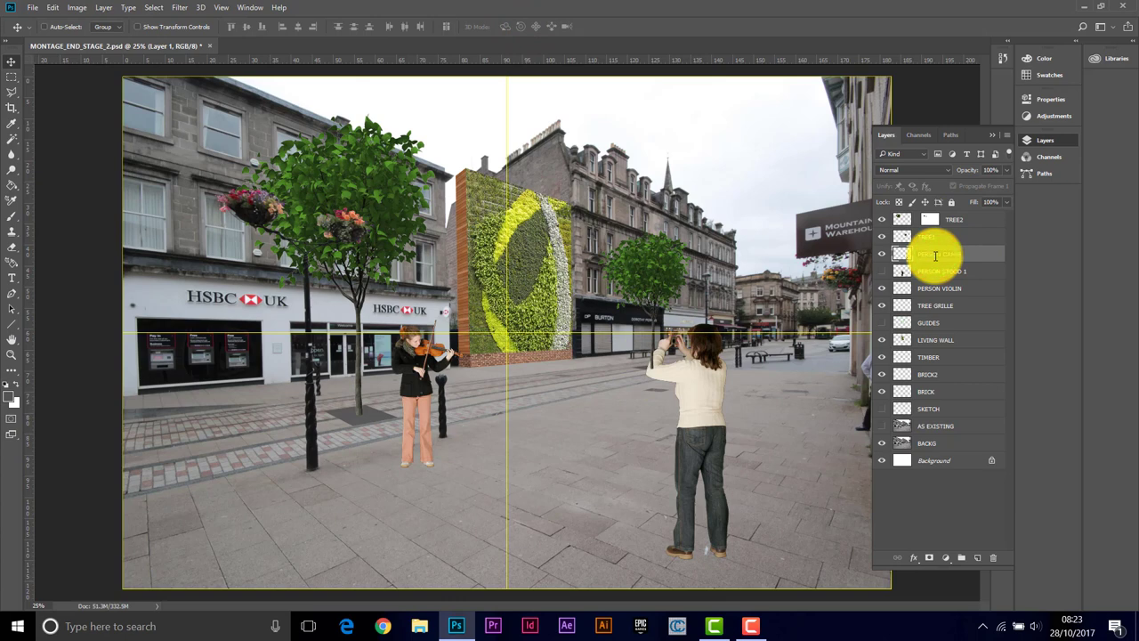
type("PERSON CAMERA")
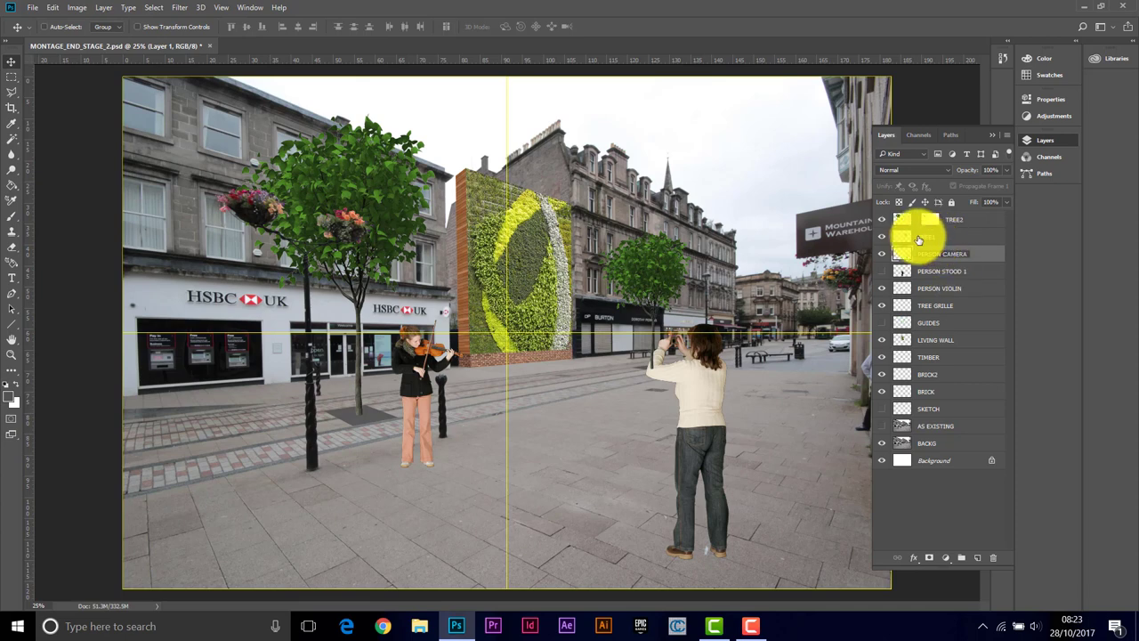
left_click_drag(923, 240, 940, 285)
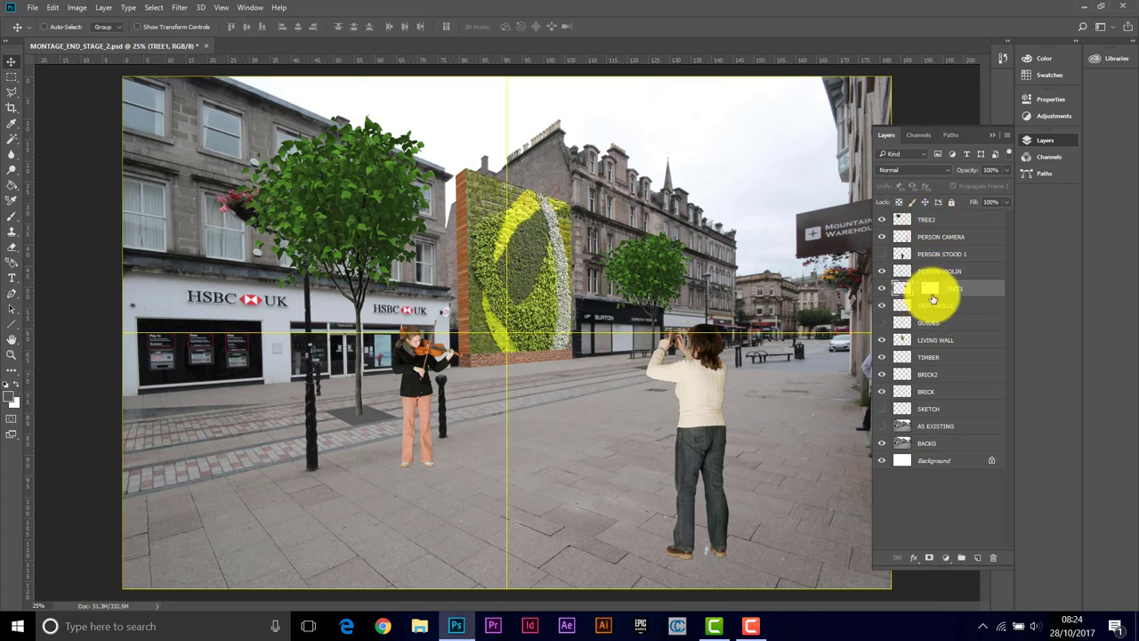
left_click_drag(925, 219, 934, 277)
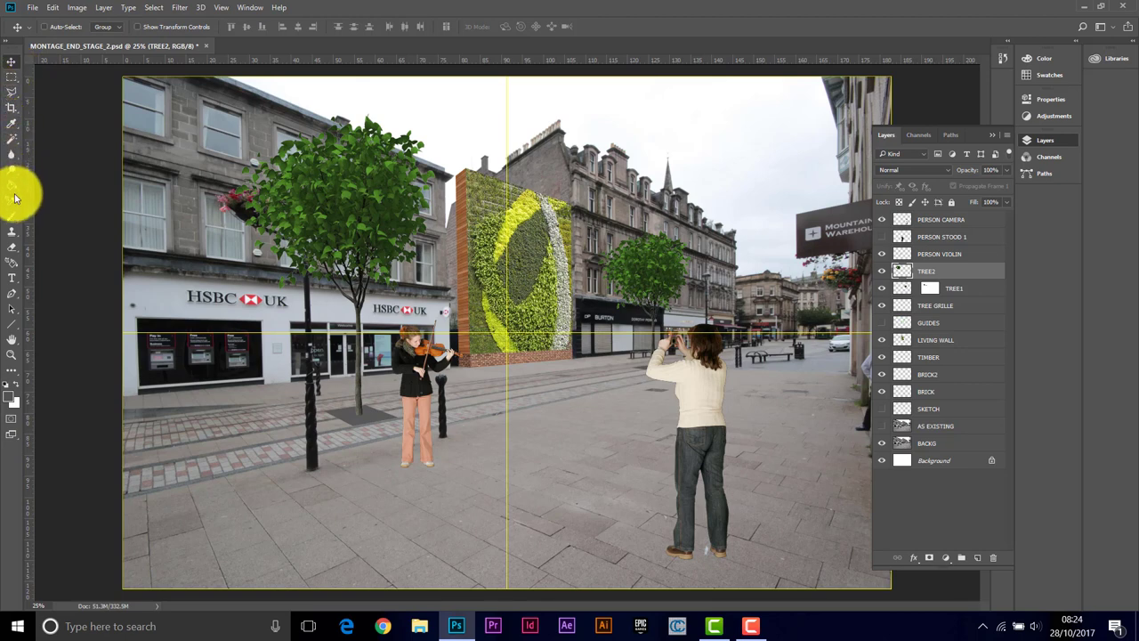
Add a new empty layer named PEOPLE SHADOWS.
left_click(12, 92)
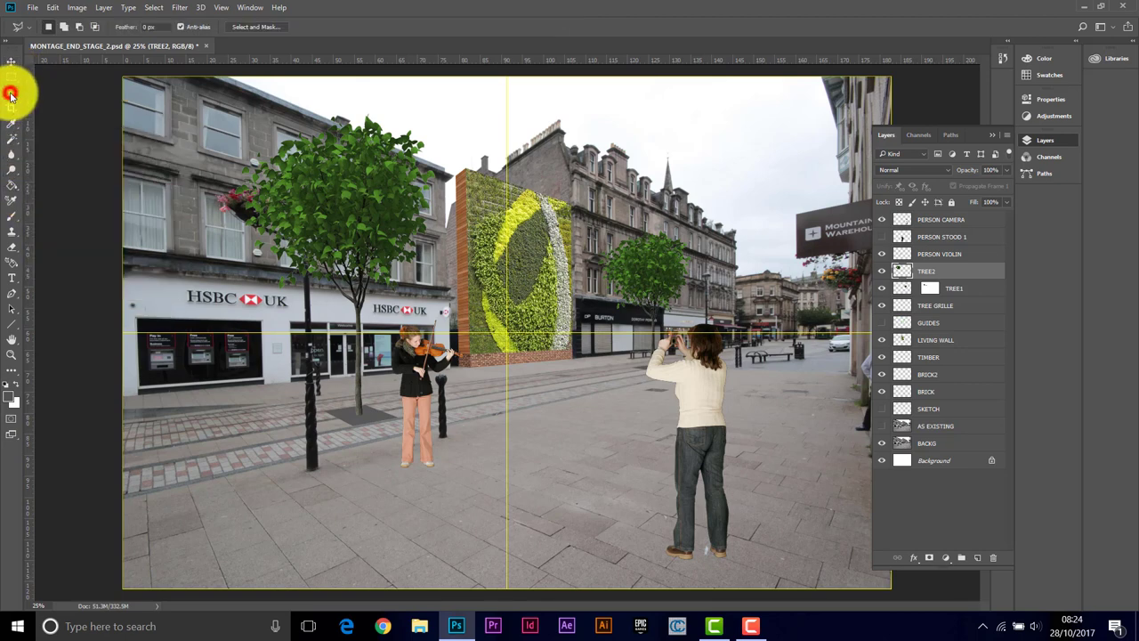
left_click(977, 558)
double_click(929, 271)
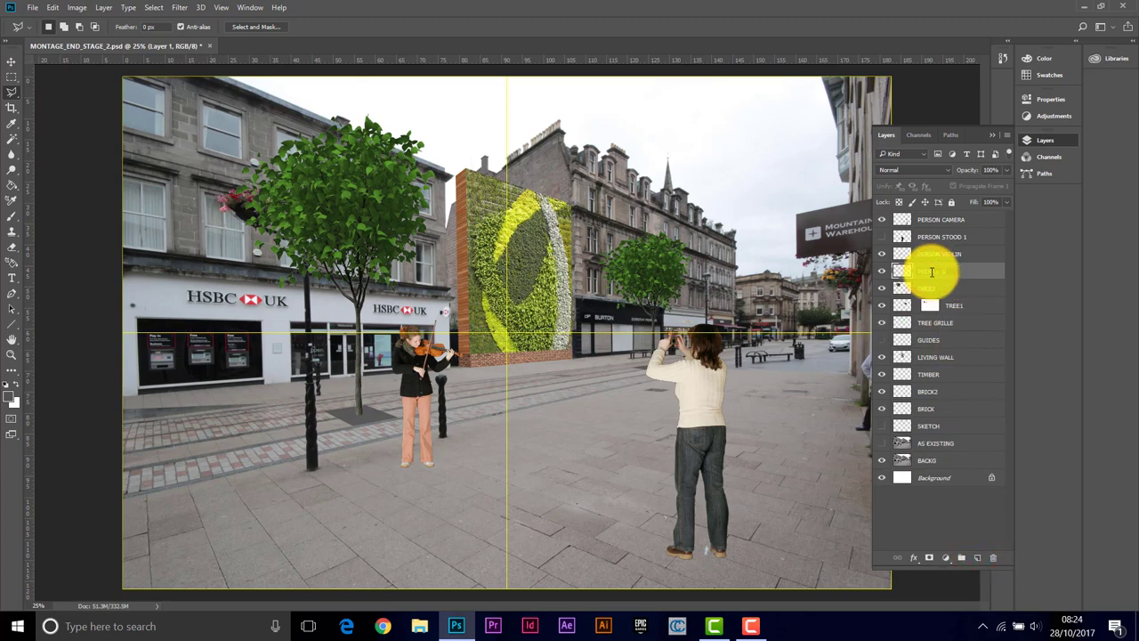
key("Return")
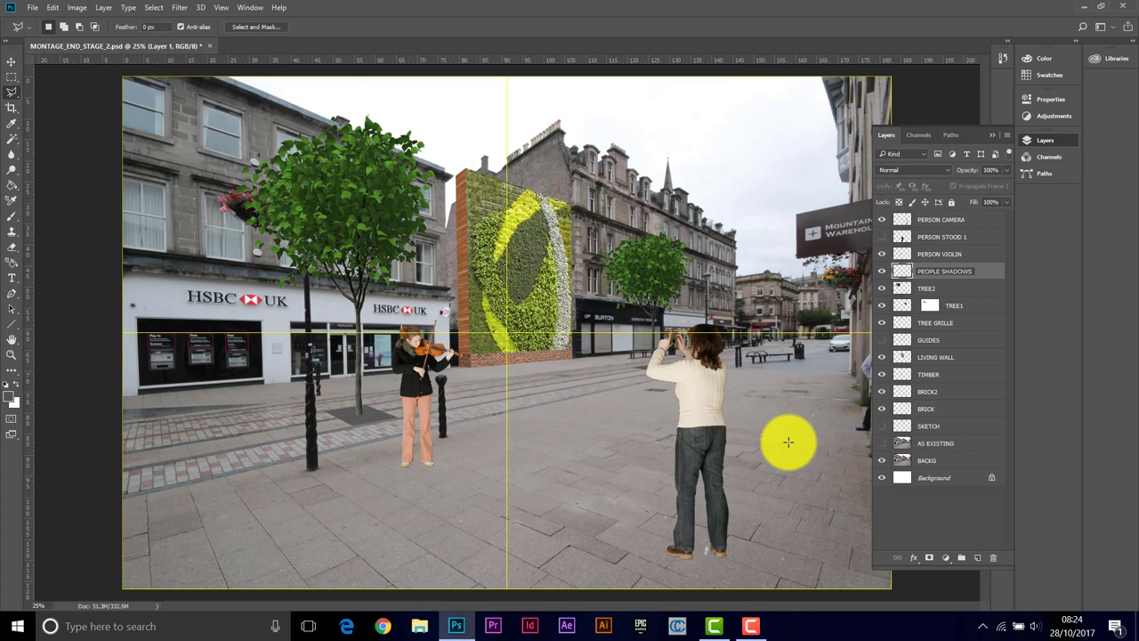
Outline shadow shapes with a 5 px feather at the photographer's and violinist's feet.
left_click(672, 545)
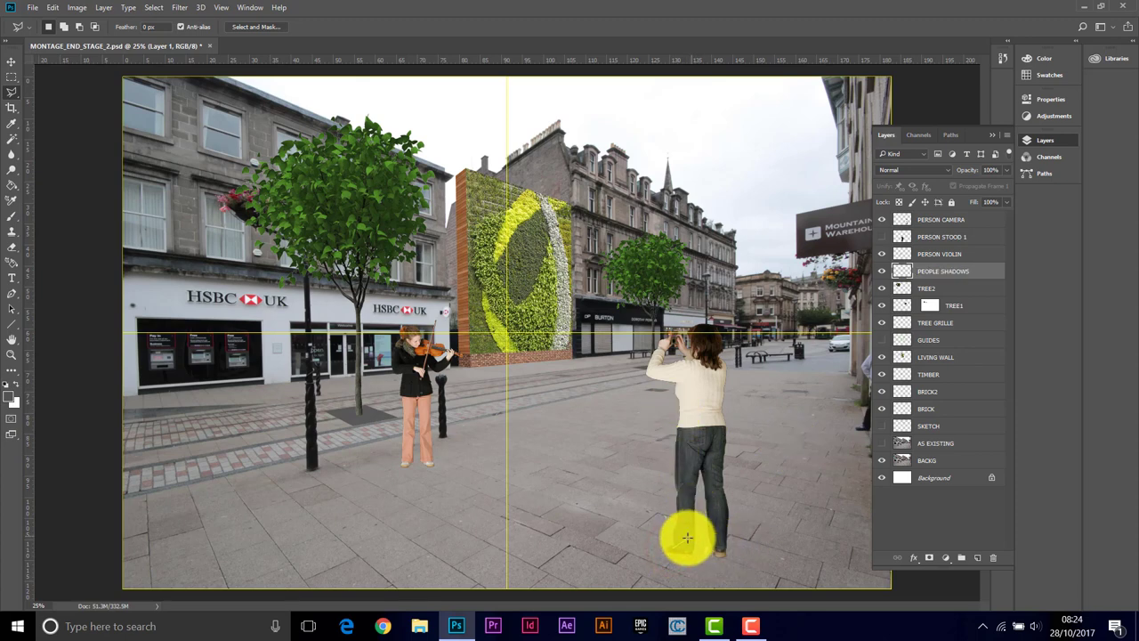
mouse_move(689, 540)
left_mouse_down()
mouse_move(751, 492)
mouse_move(778, 490)
mouse_move(711, 552)
left_mouse_up()
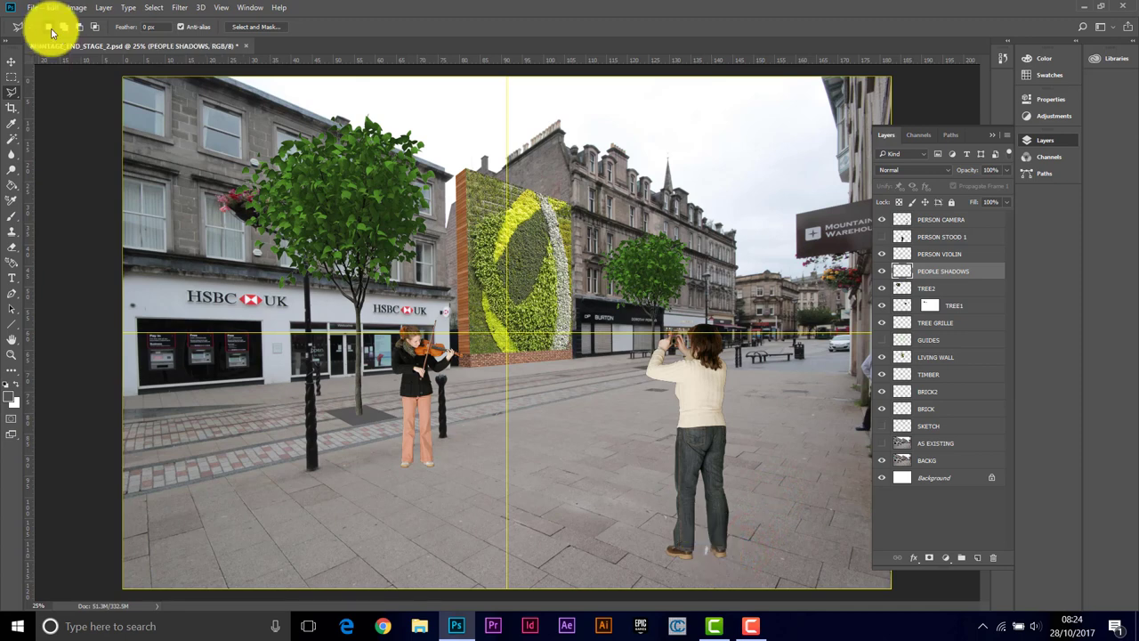
left_click(148, 27)
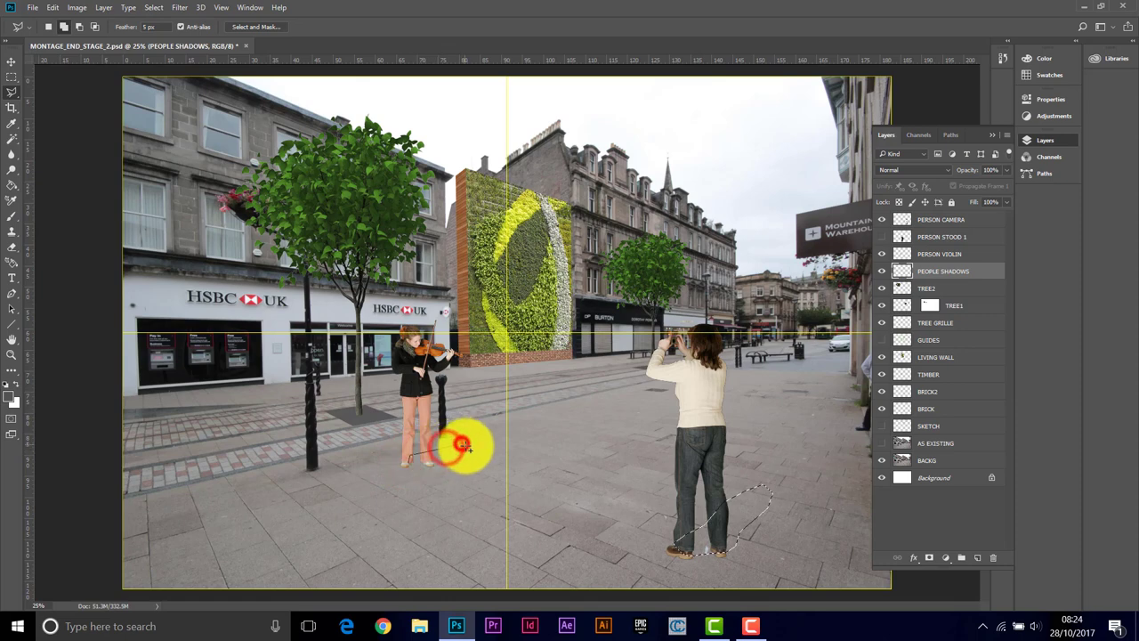
mouse_move(464, 443)
left_mouse_down()
mouse_move(462, 456)
mouse_move(406, 464)
left_mouse_up()
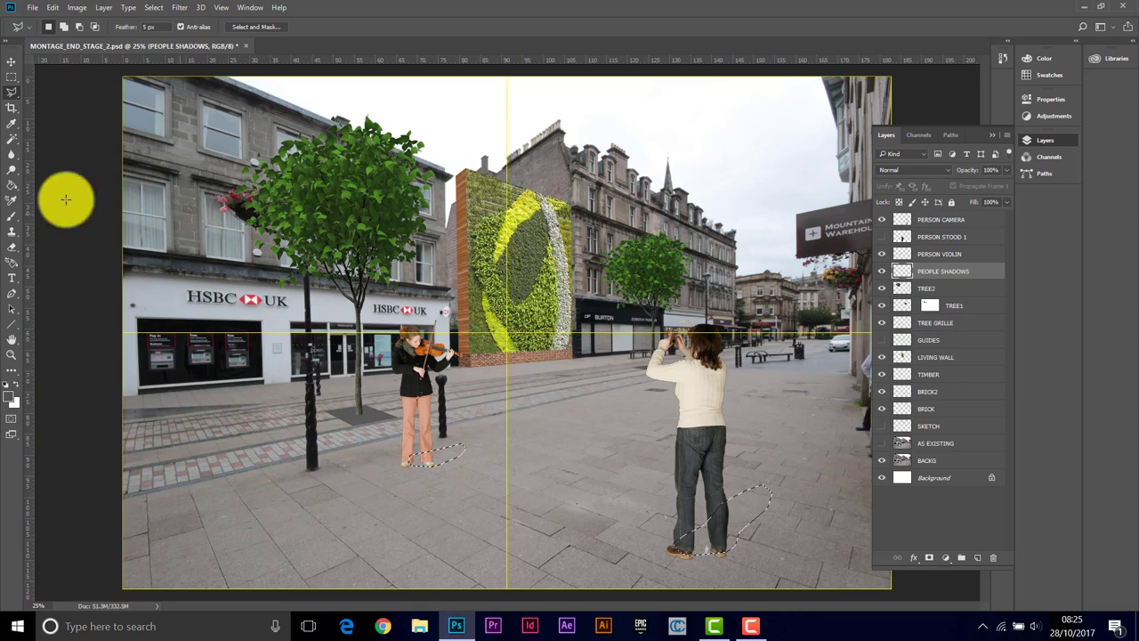
Fill the shadow selections with black using the Paint Bucket.
left_click(13, 187)
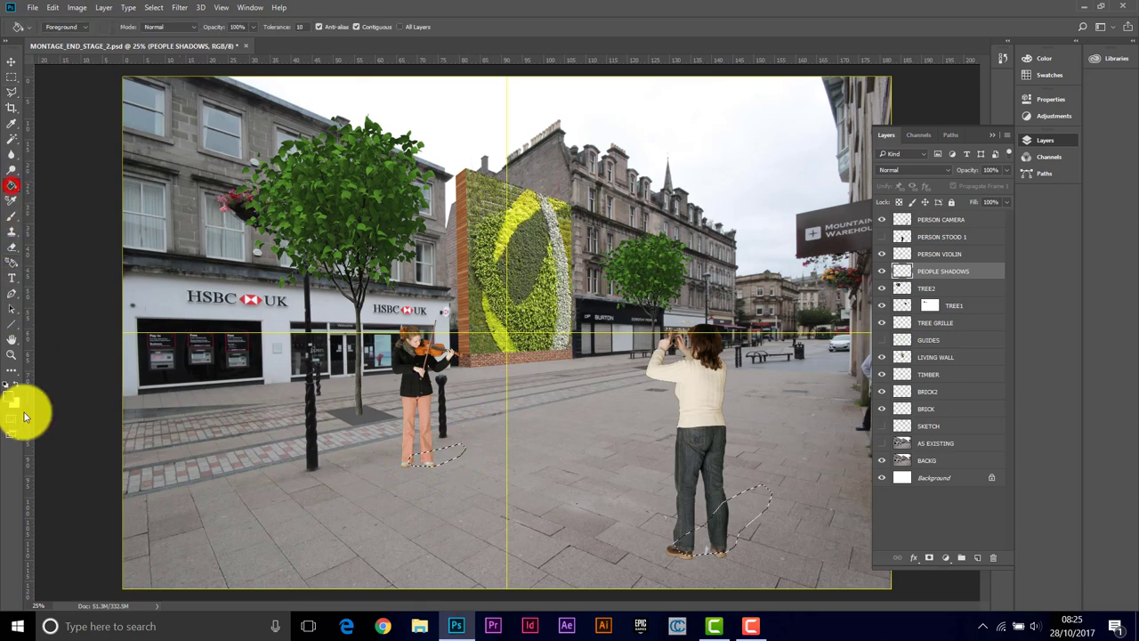
left_click(8, 386)
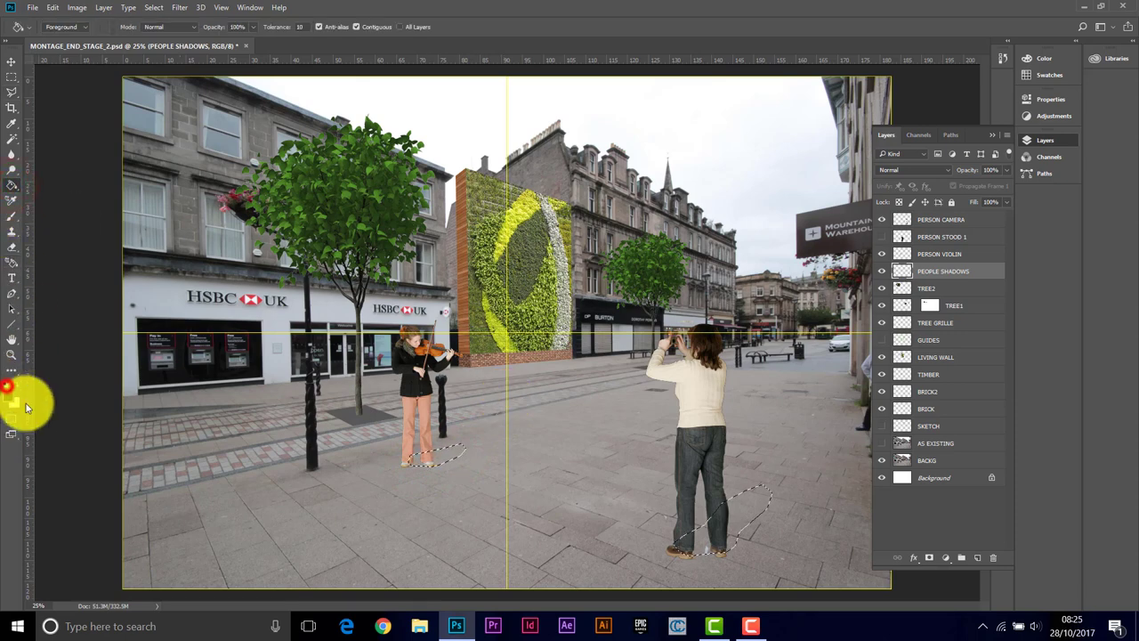
left_click(449, 454)
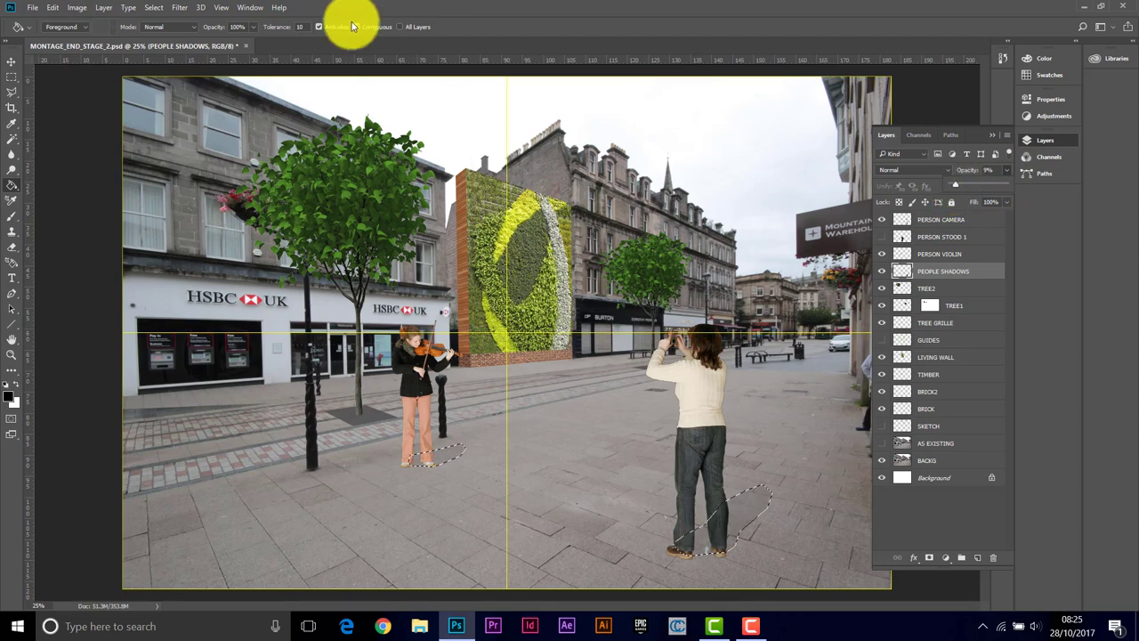
Deselect and lower the PEOPLE SHADOWS layer opacity to about 9%.
left_click(154, 8)
left_click(166, 37)
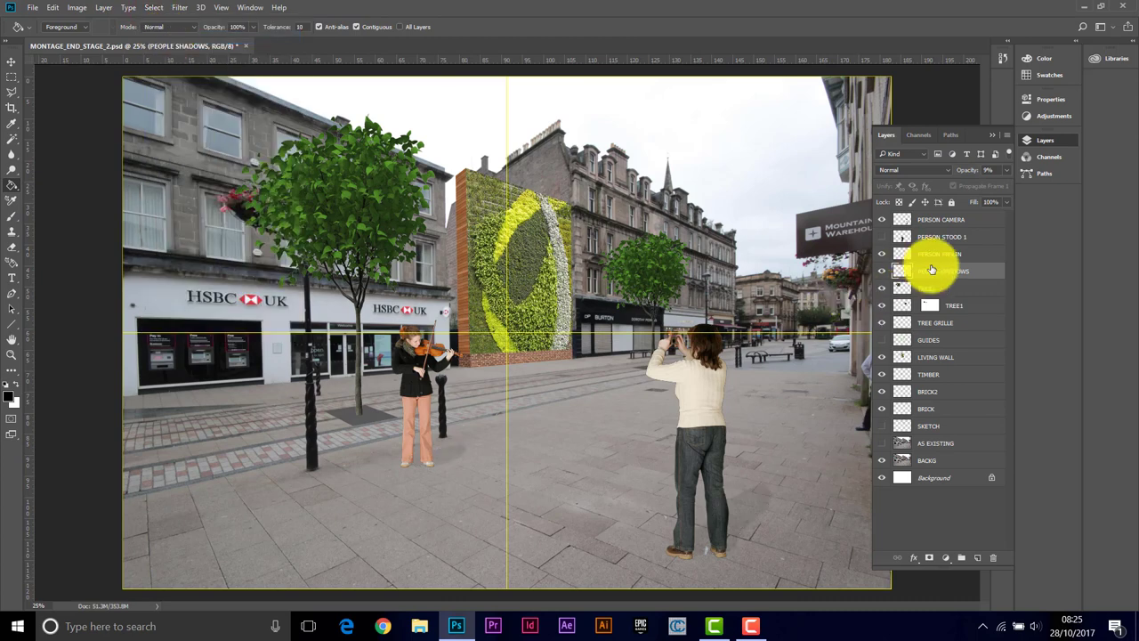
left_click(1003, 168)
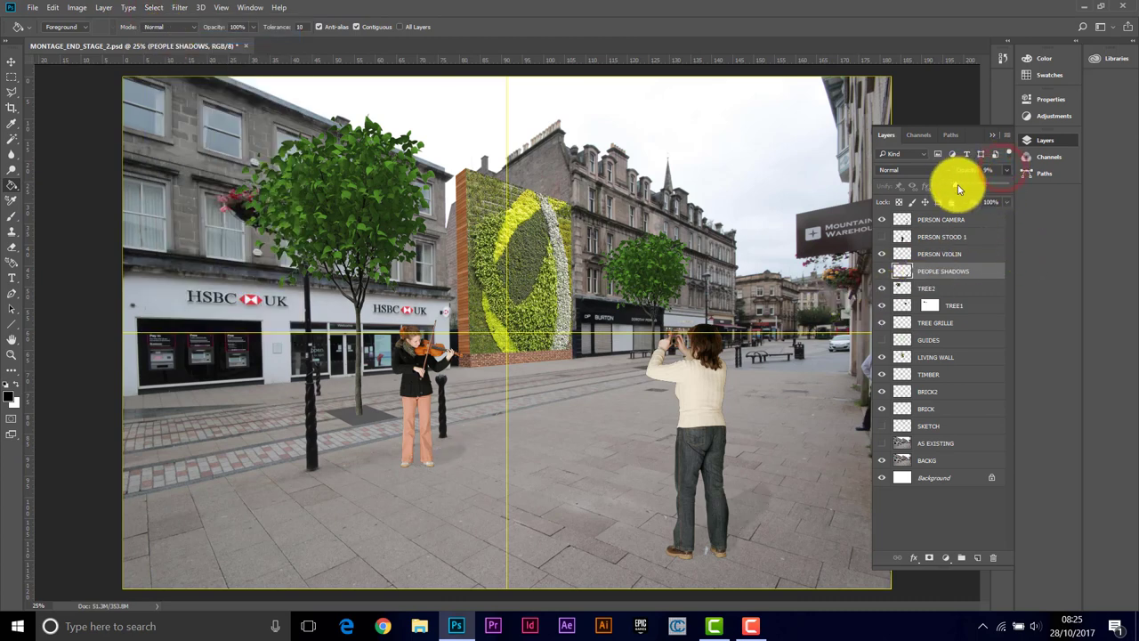
left_click_drag(958, 187, 957, 186)
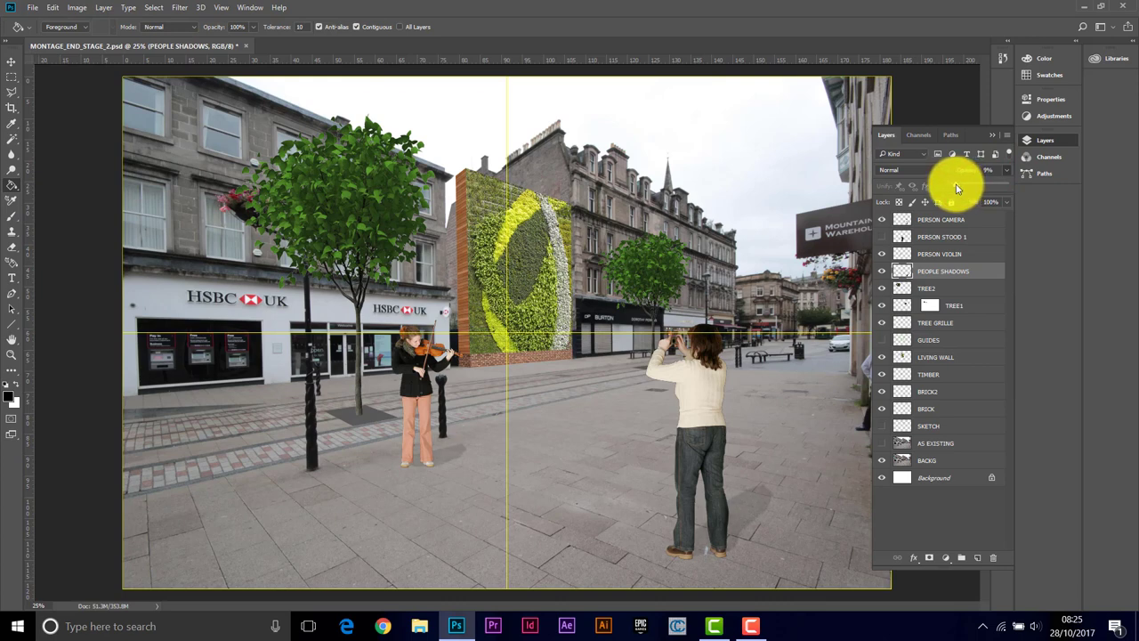
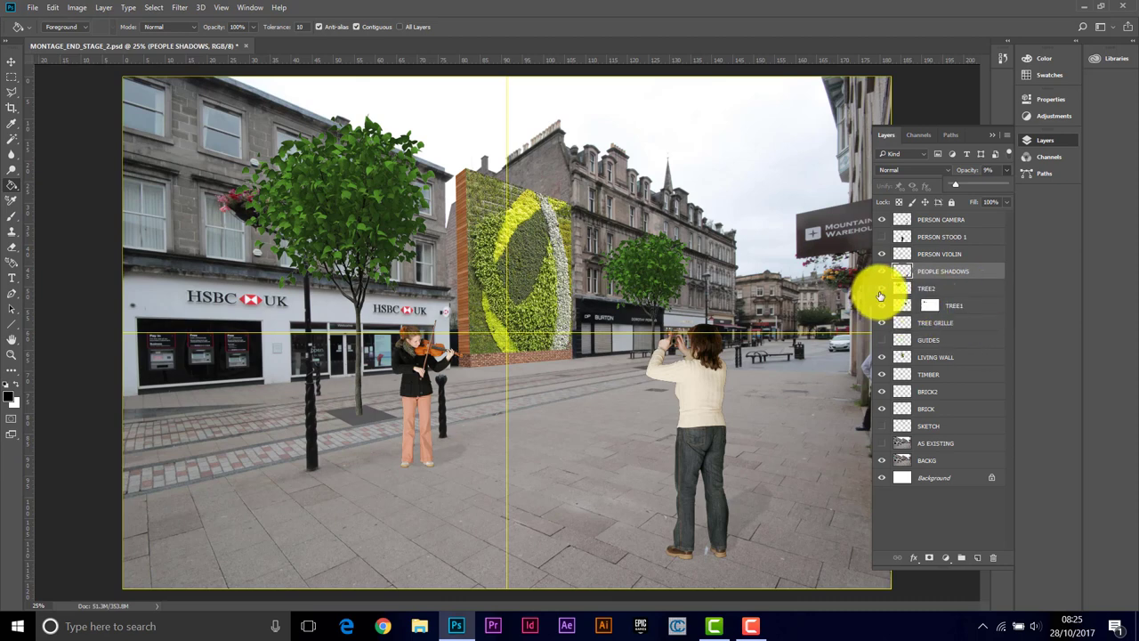
Check both tree layers by toggling their visibility and viewing TREE1's mask on its own.
left_click(949, 287)
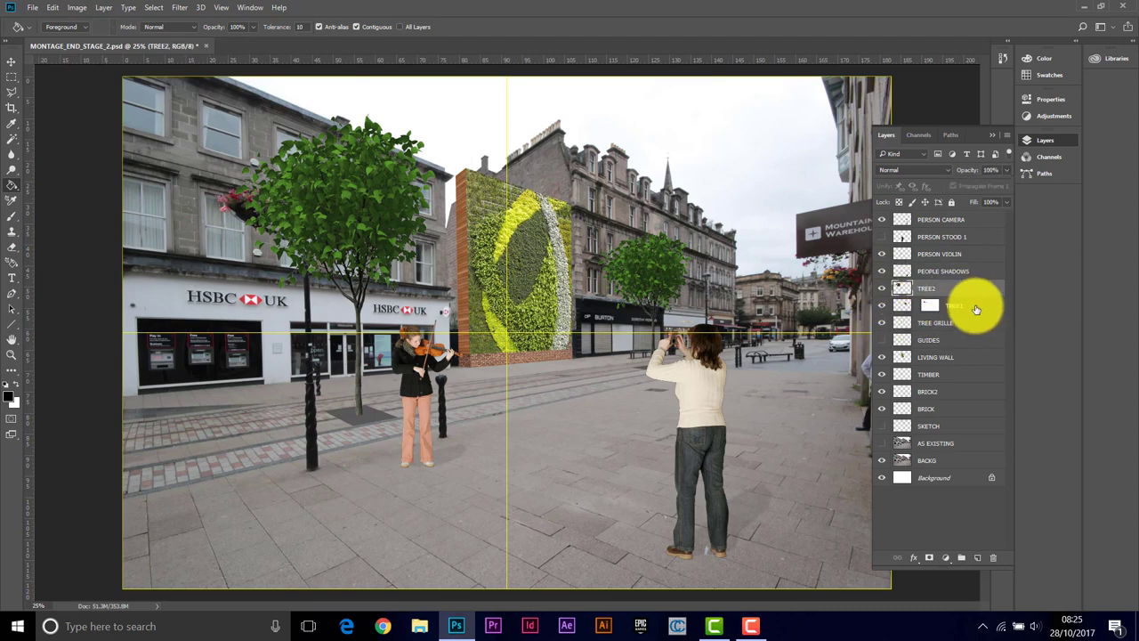
left_click(976, 308)
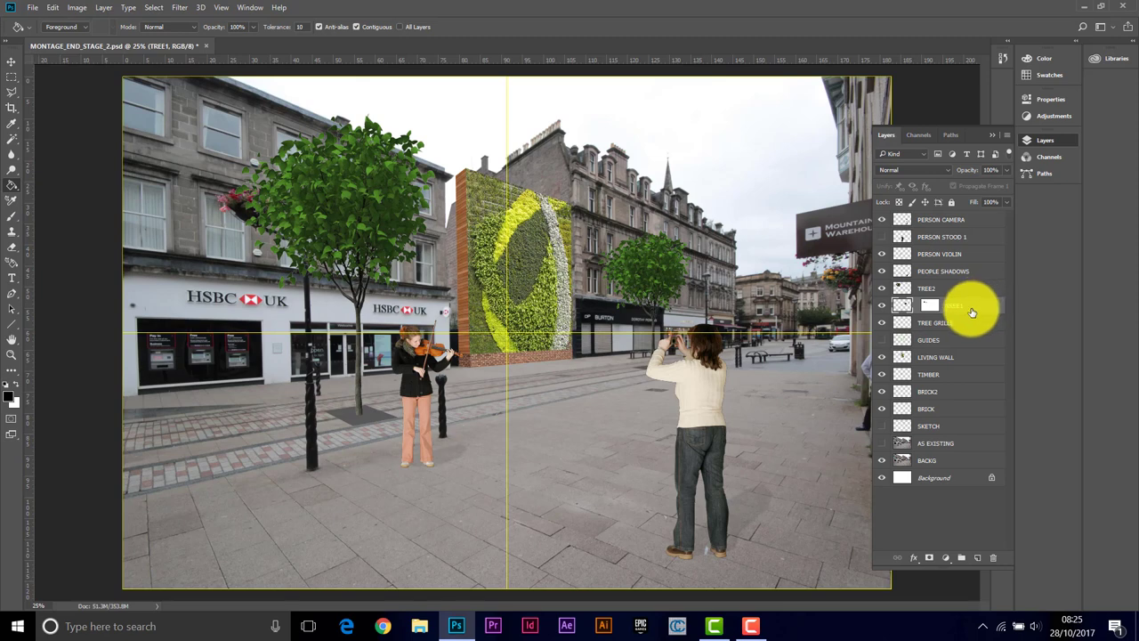
left_click(884, 289)
left_click(885, 290)
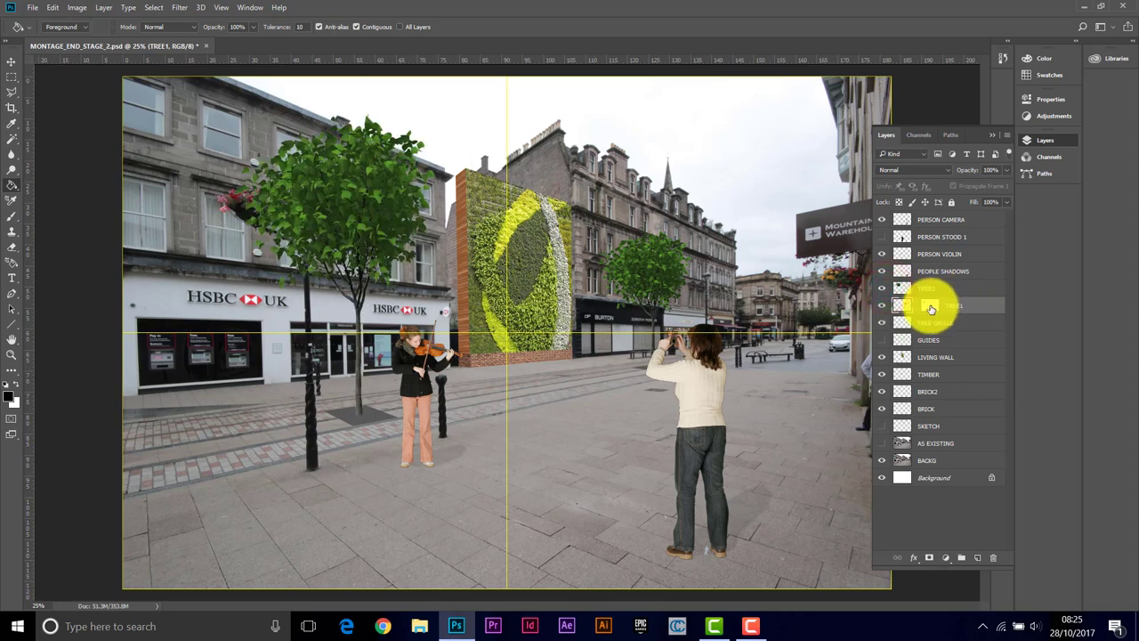
left_click(881, 305)
left_click(881, 306)
left_click(930, 307, "alt")
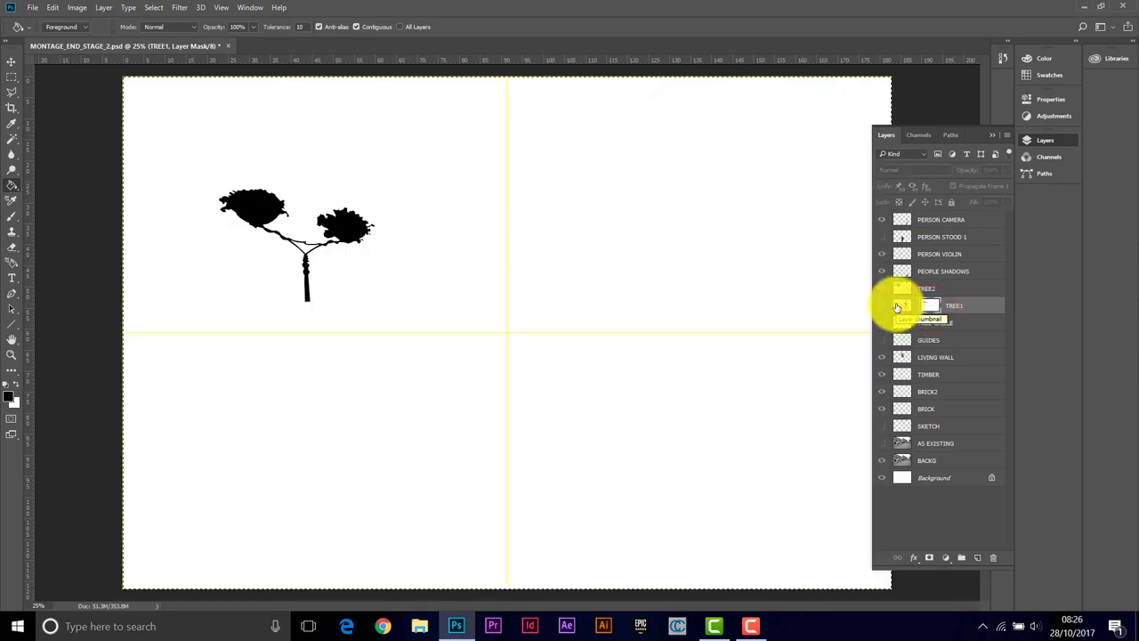
Add a layer mask to TREE2 and inspect it against the tree silhouette.
left_click(924, 287)
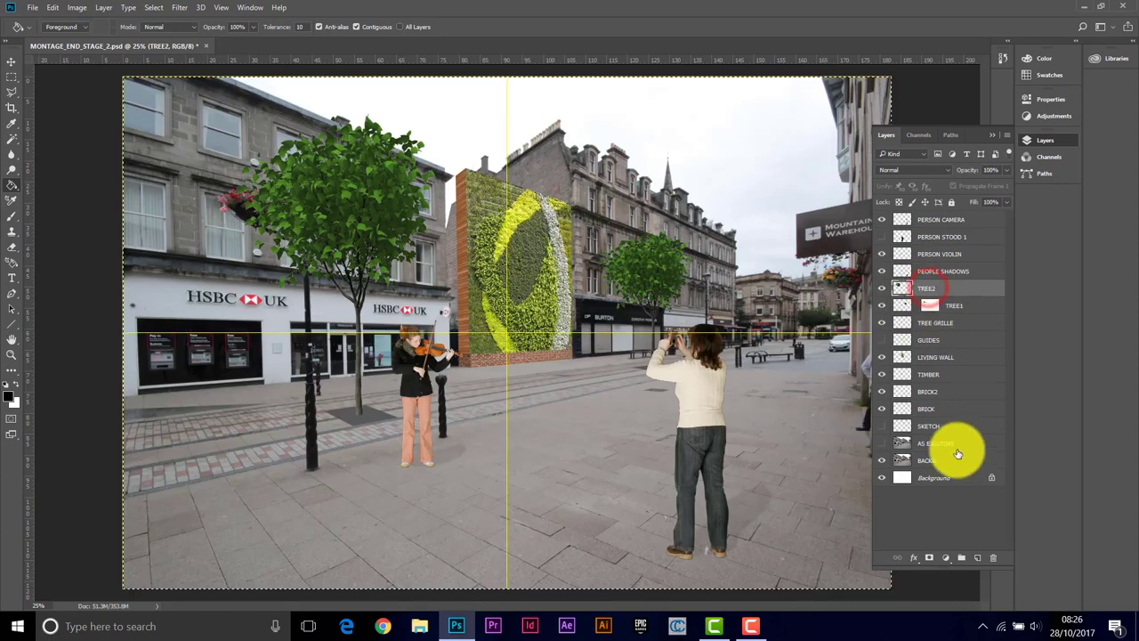
left_click(930, 558)
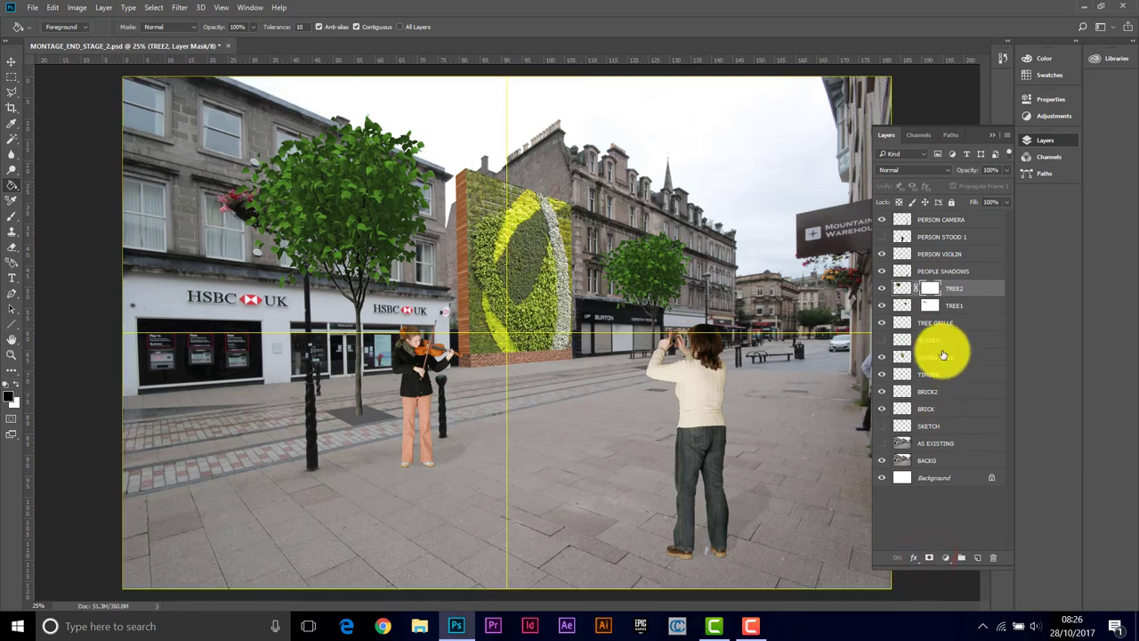
left_click(931, 287, "alt")
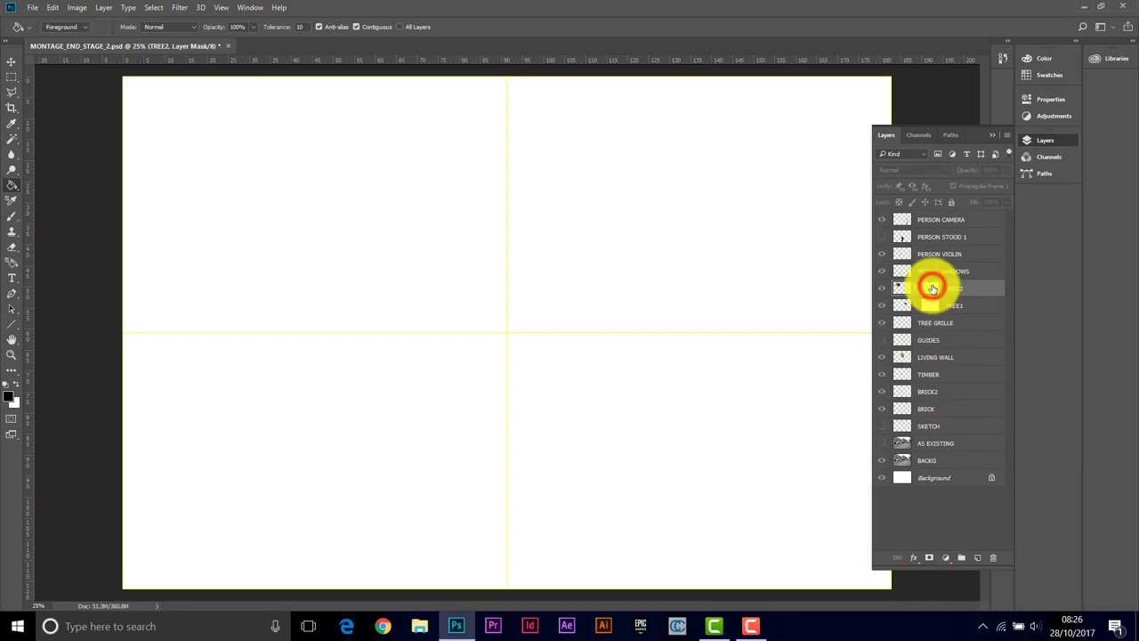
left_click(909, 292)
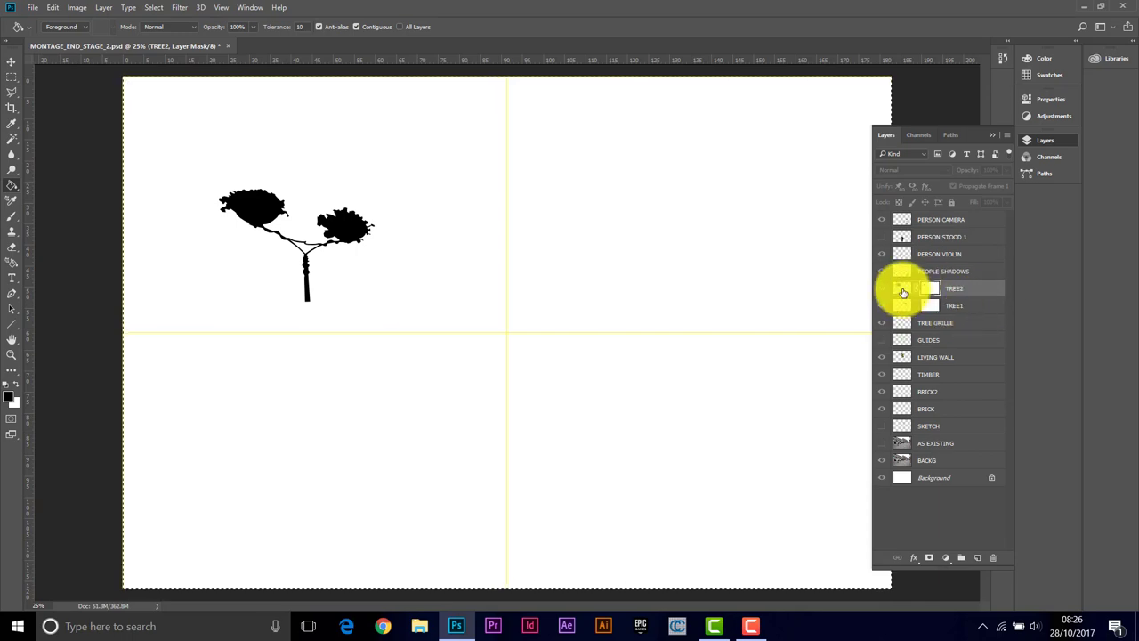
left_click(903, 292)
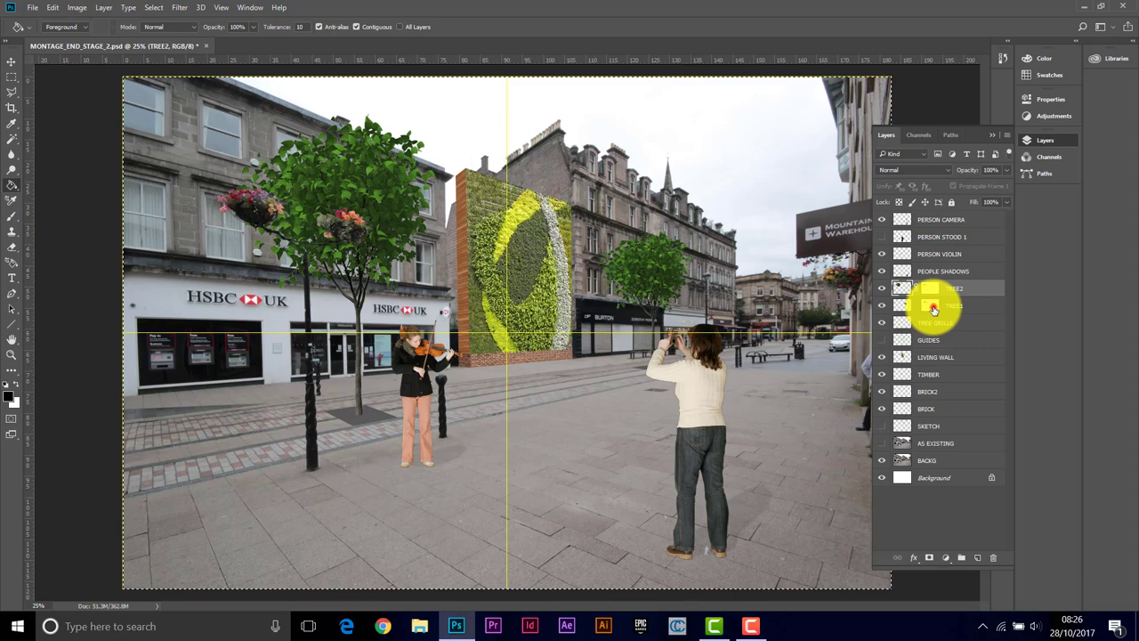
Add a layer mask to TREE1, then delete it so TREE1 stays unmasked.
left_click(932, 307)
left_click(930, 559)
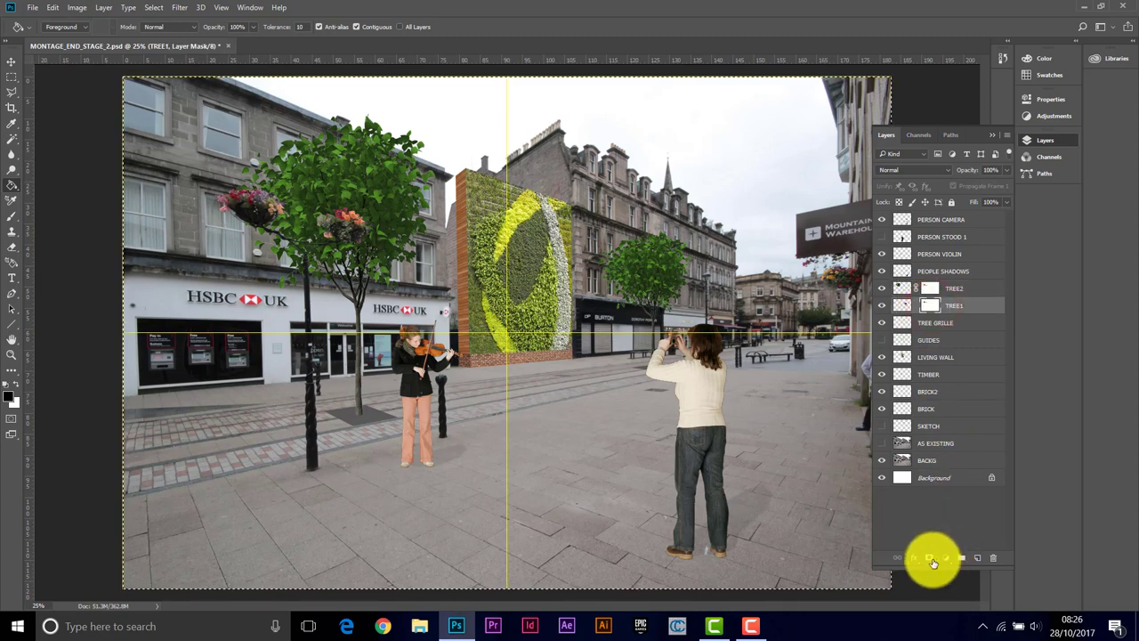
right_click(931, 304)
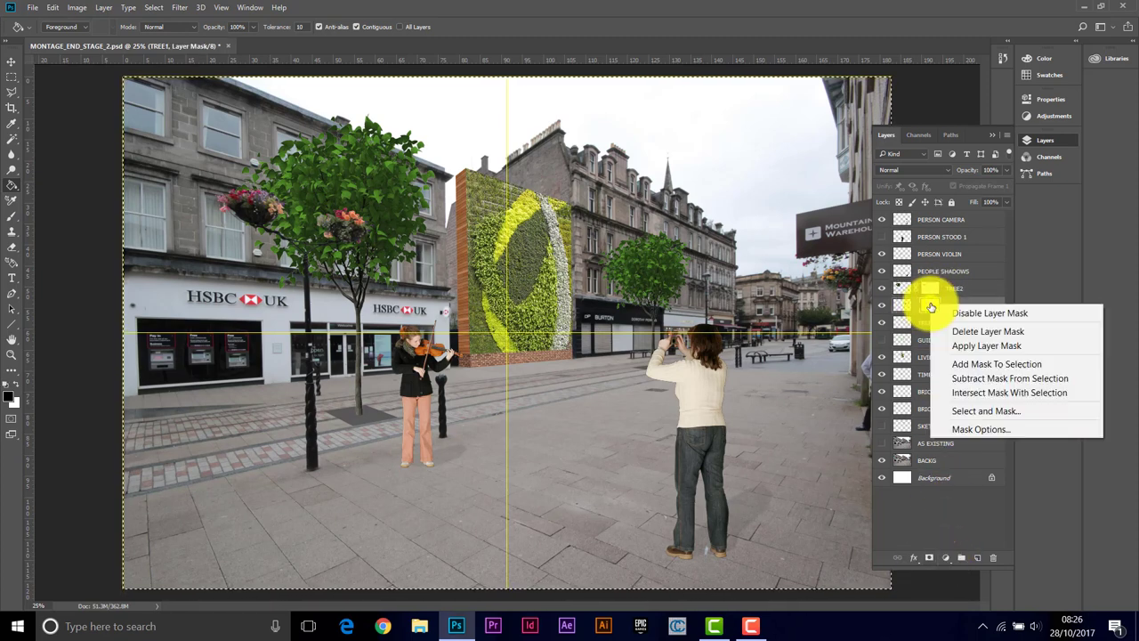
left_click(963, 334)
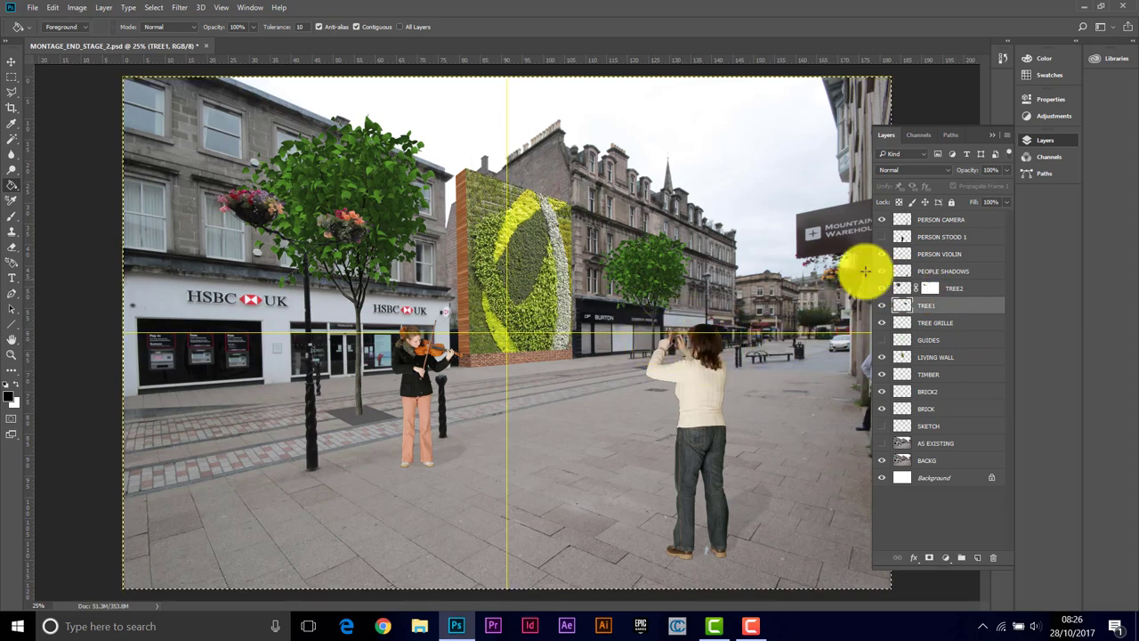
Lower the contrast of the PERSON CAMERA layer with Brightness/Contrast.
left_click(937, 225)
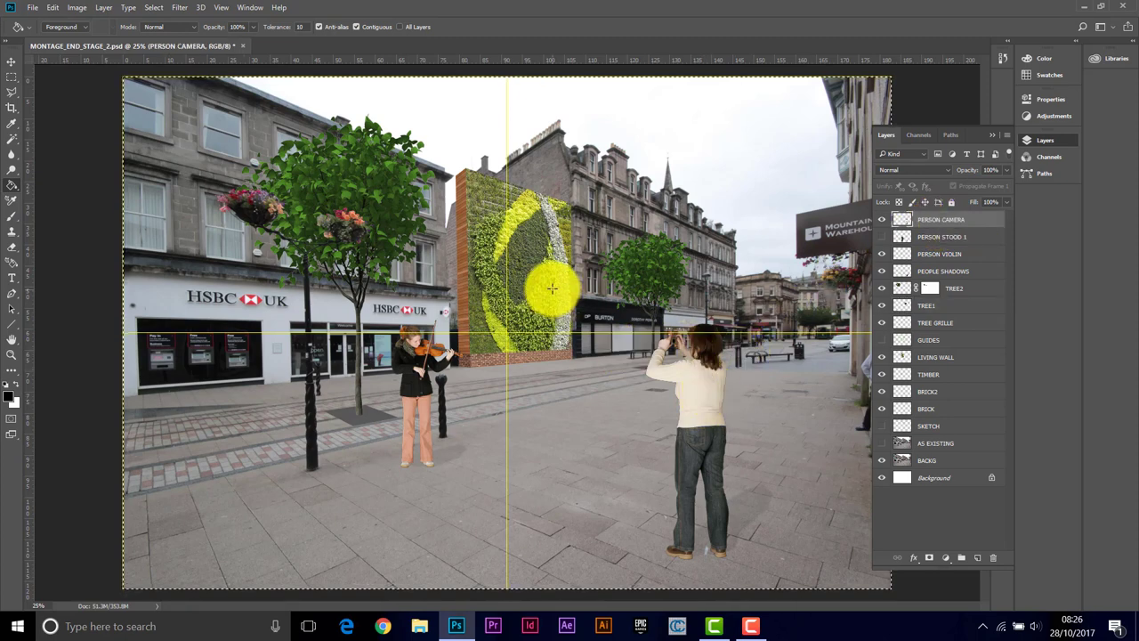
left_click(78, 7)
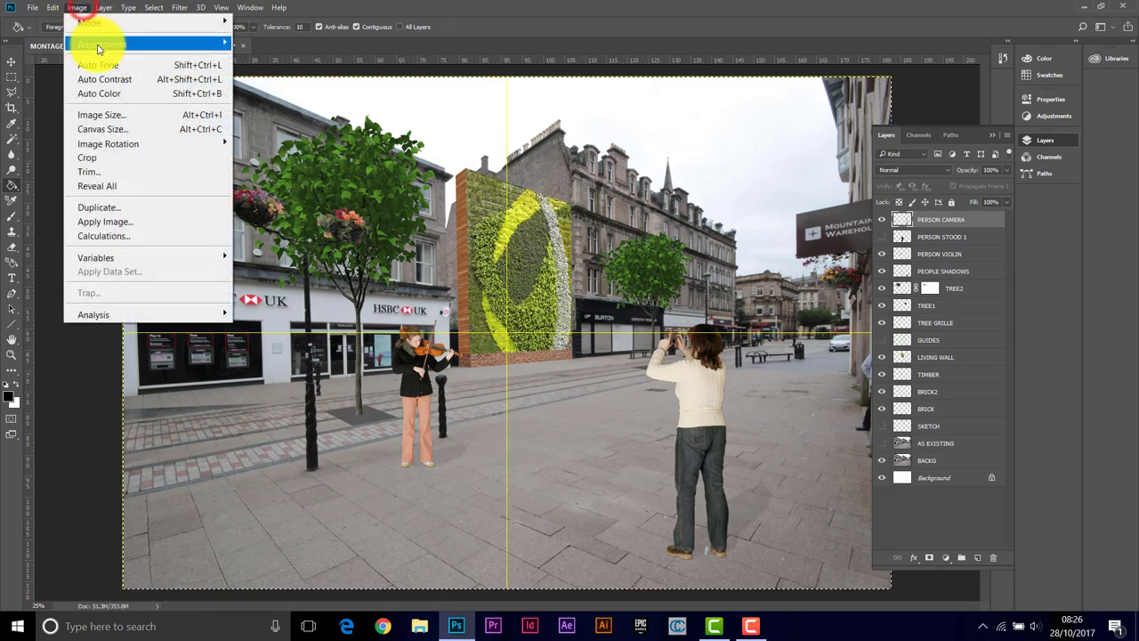
mouse_move(96, 44)
left_click(267, 46)
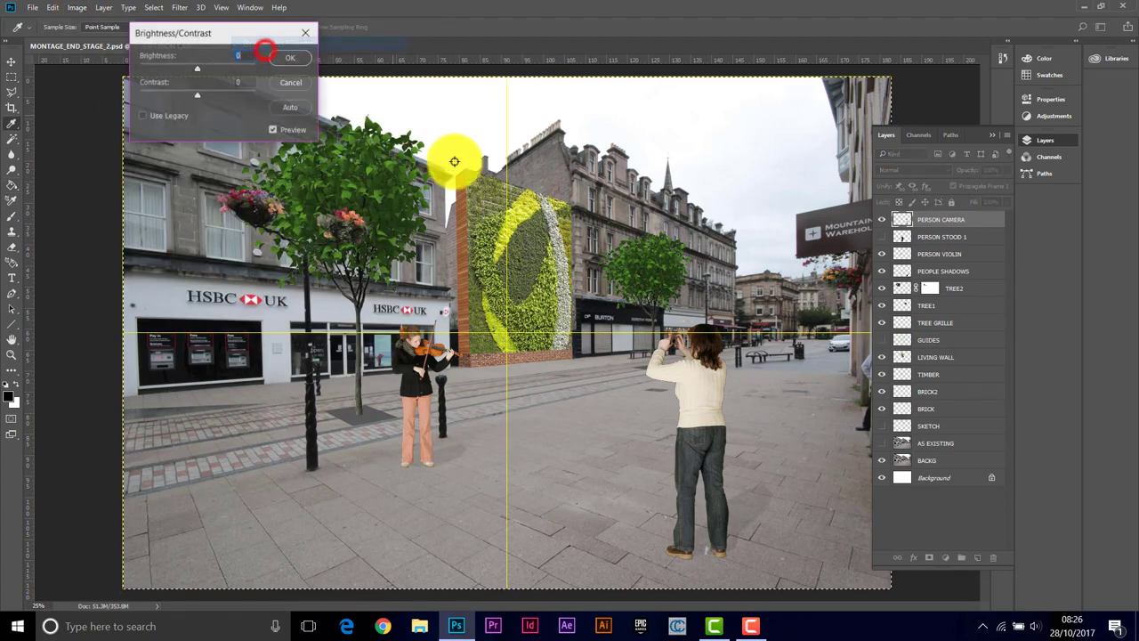
left_click_drag(197, 100, 191, 69)
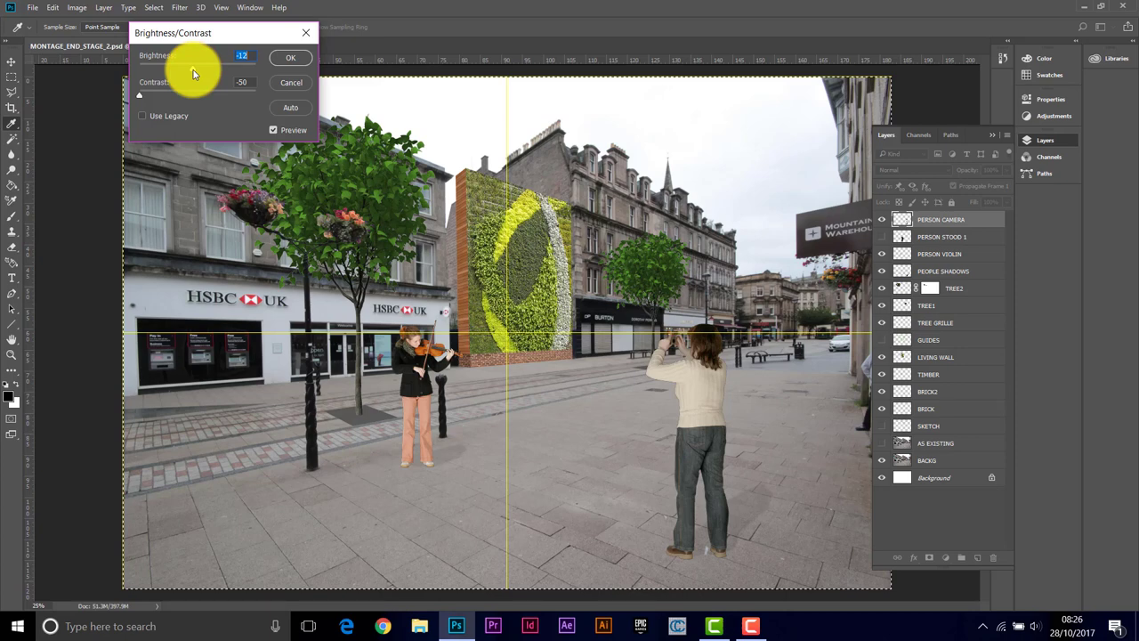
left_click(292, 60)
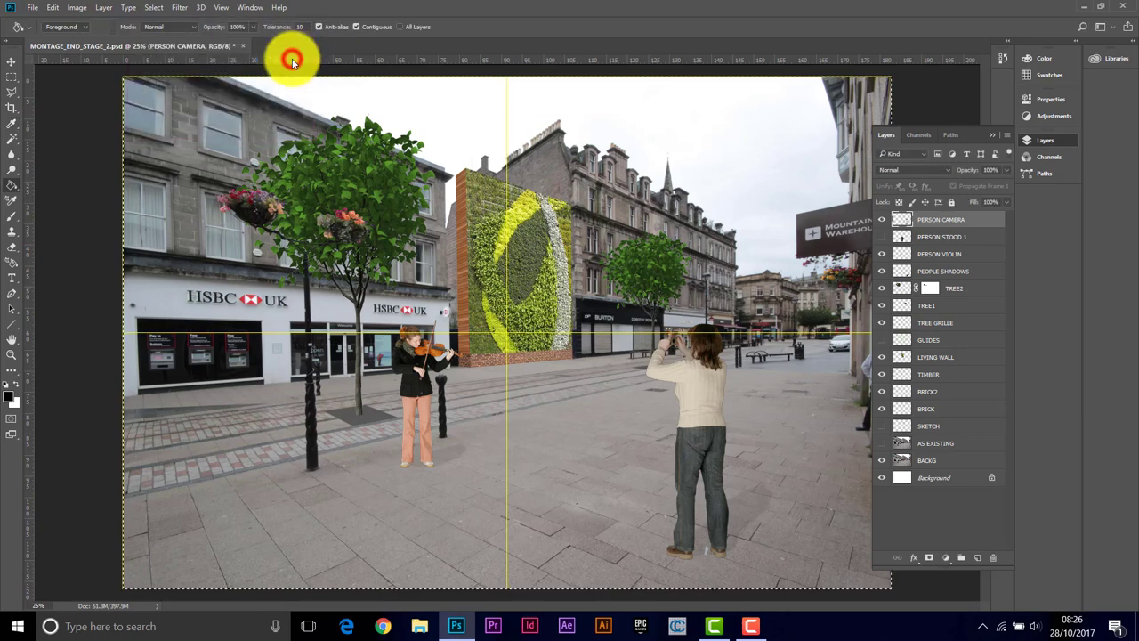
Raise the photographer's Hue/Saturation Lightness to about +9.
left_click(79, 8)
mouse_move(152, 43)
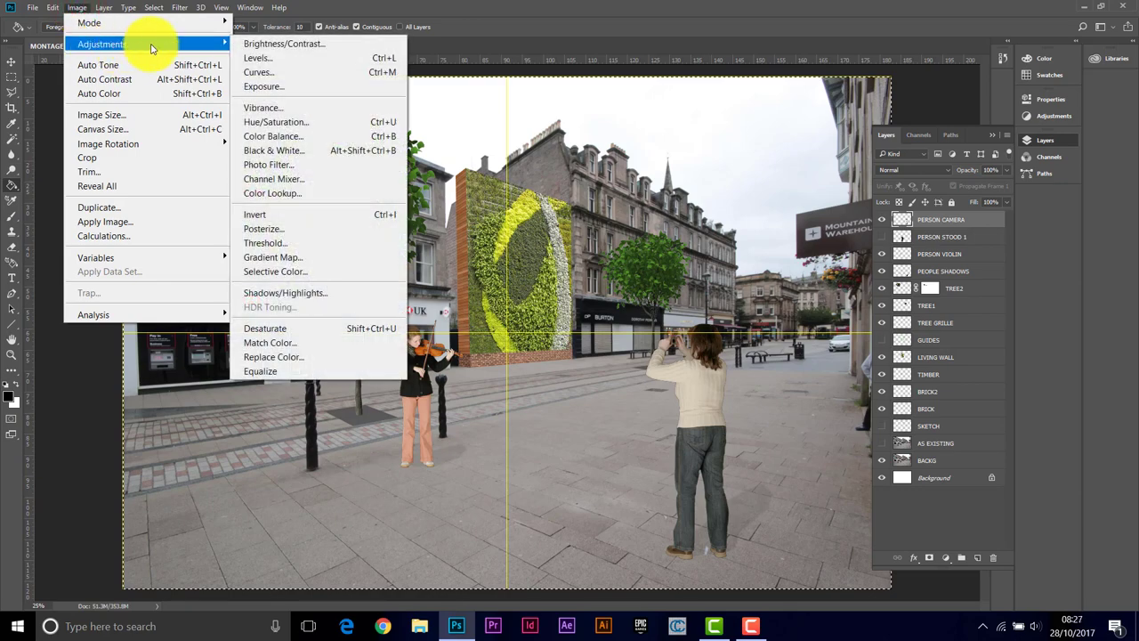
left_click(278, 122)
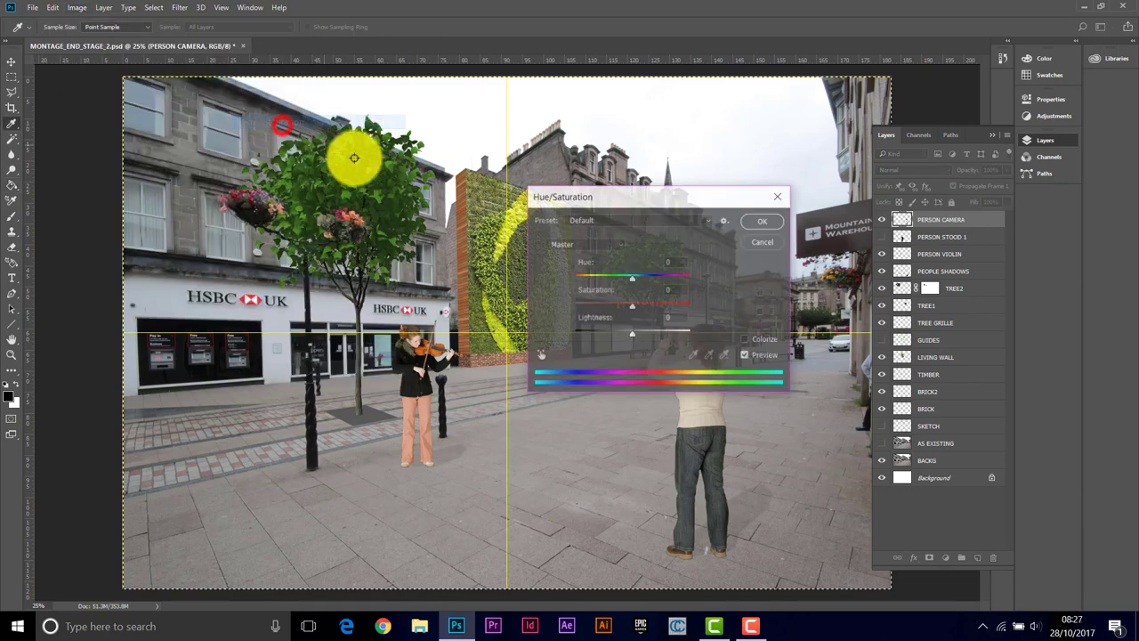
left_click_drag(634, 207, 465, 187)
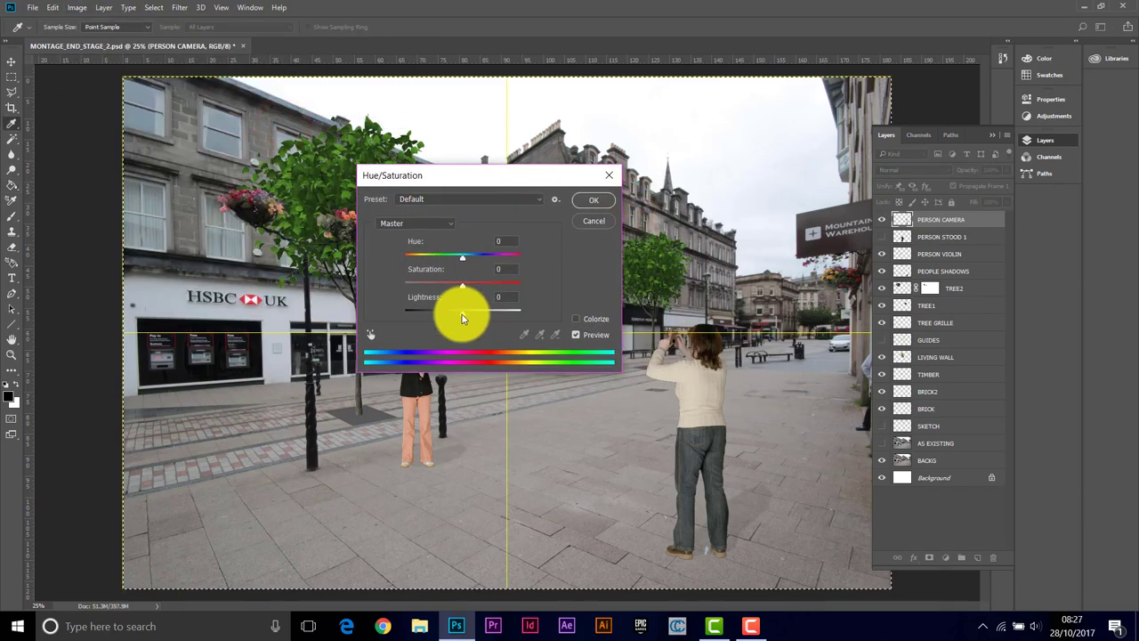
left_click_drag(462, 318, 469, 318)
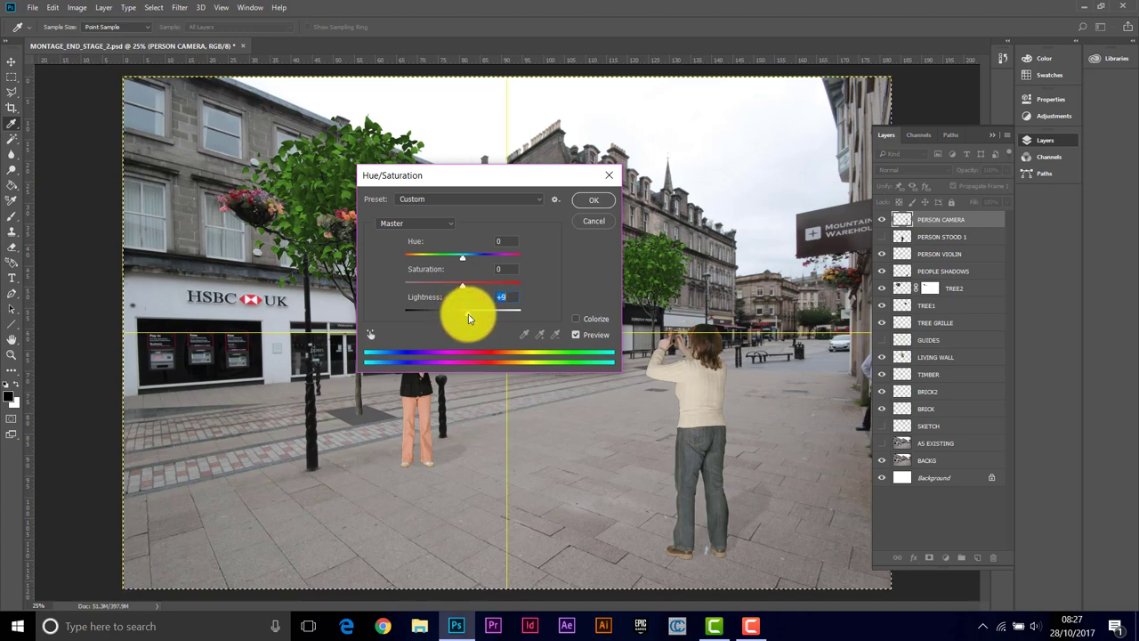
left_click(593, 200)
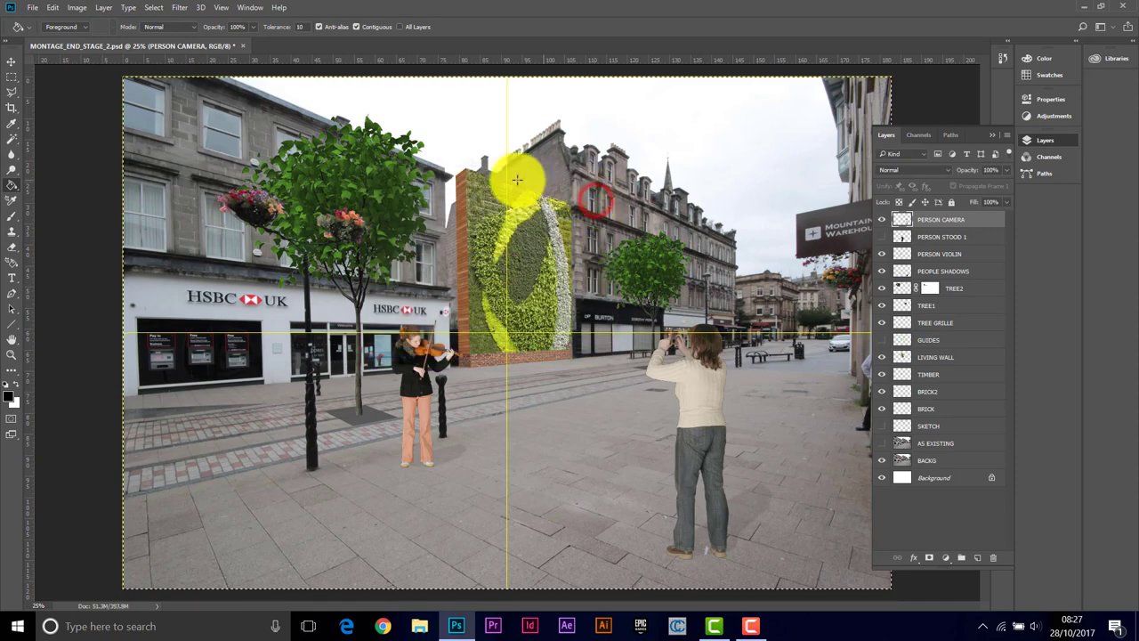
left_click(950, 253)
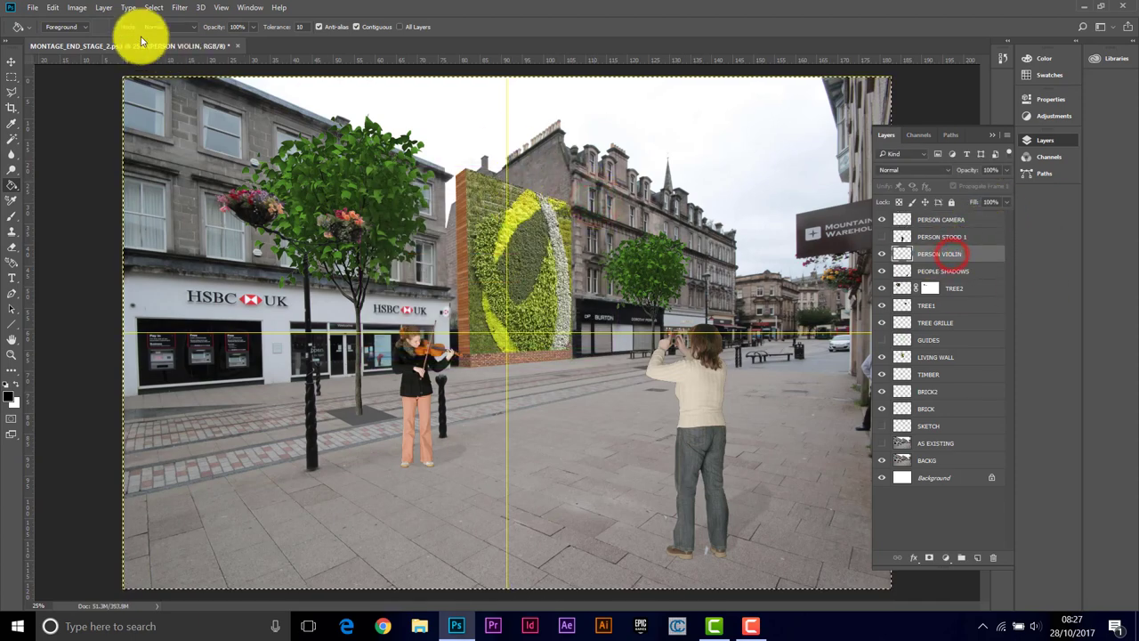
Drop the violinist's contrast to minimum and darken her slightly with Brightness/Contrast.
left_click(74, 9)
mouse_move(159, 50)
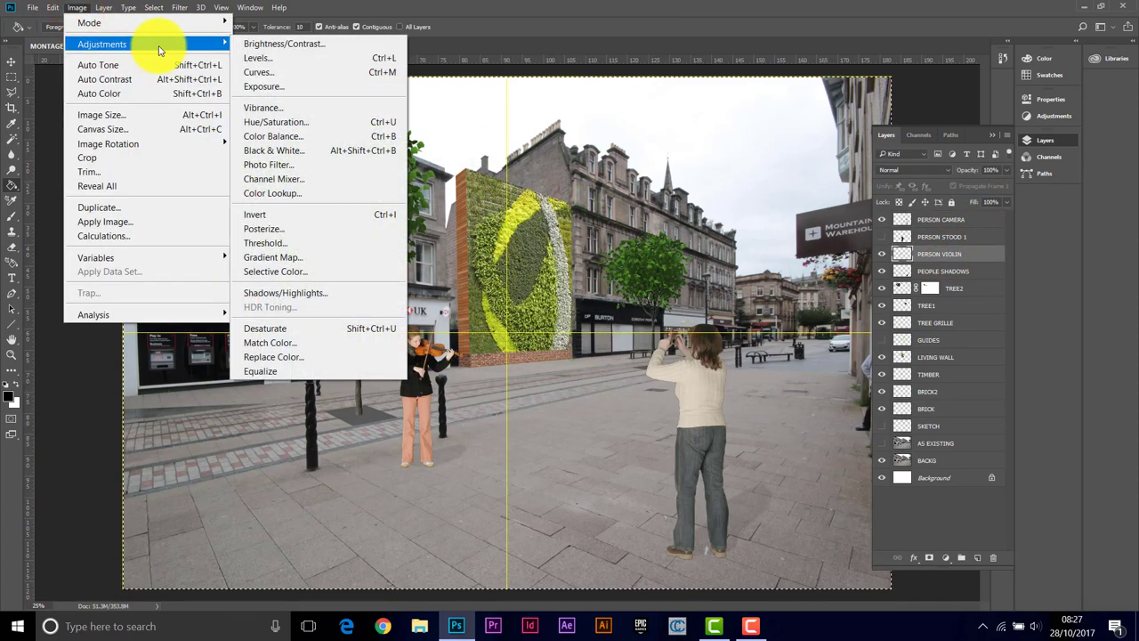
left_click(294, 44)
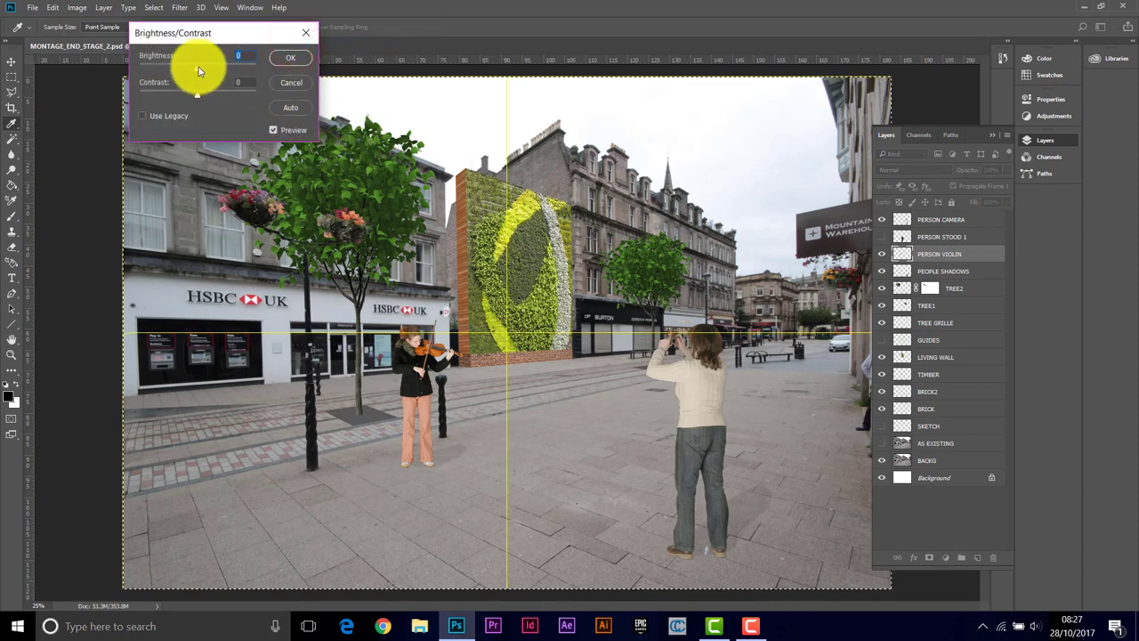
left_click_drag(194, 96, 133, 97)
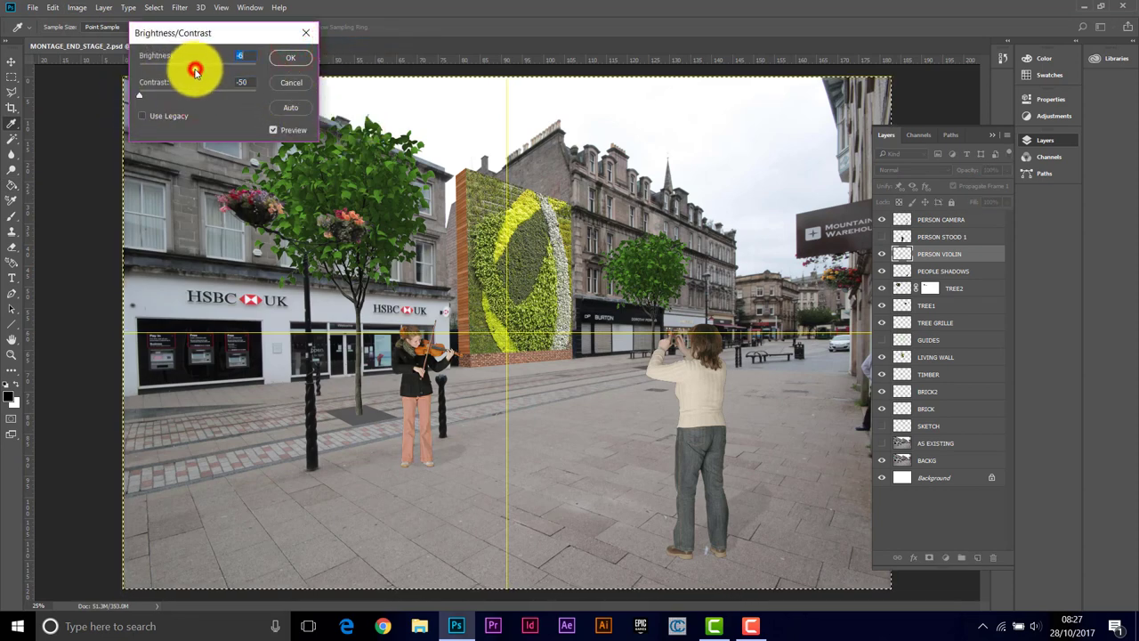
left_click_drag(196, 71, 195, 75)
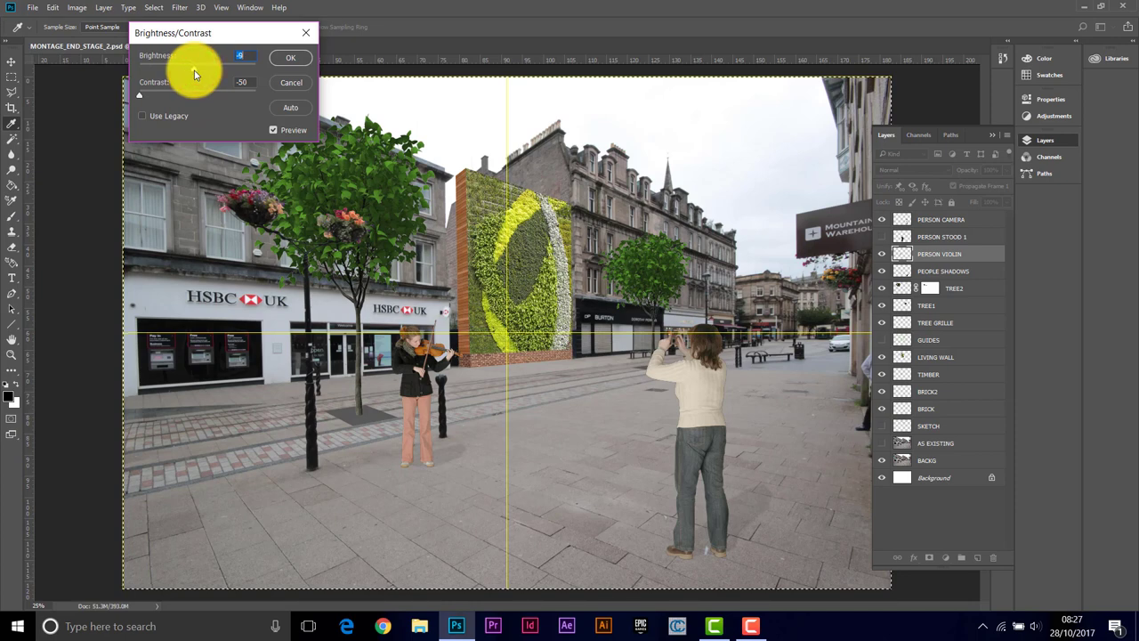
left_click(287, 57)
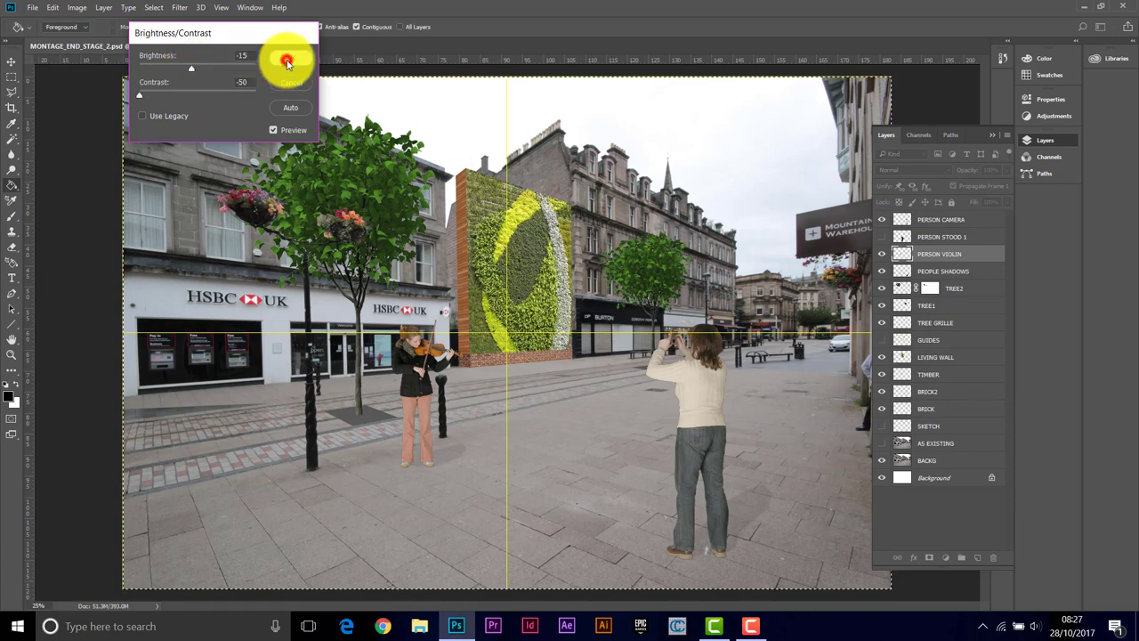
Raise the violinist's Hue/Saturation Lightness to +8.
left_click(79, 9)
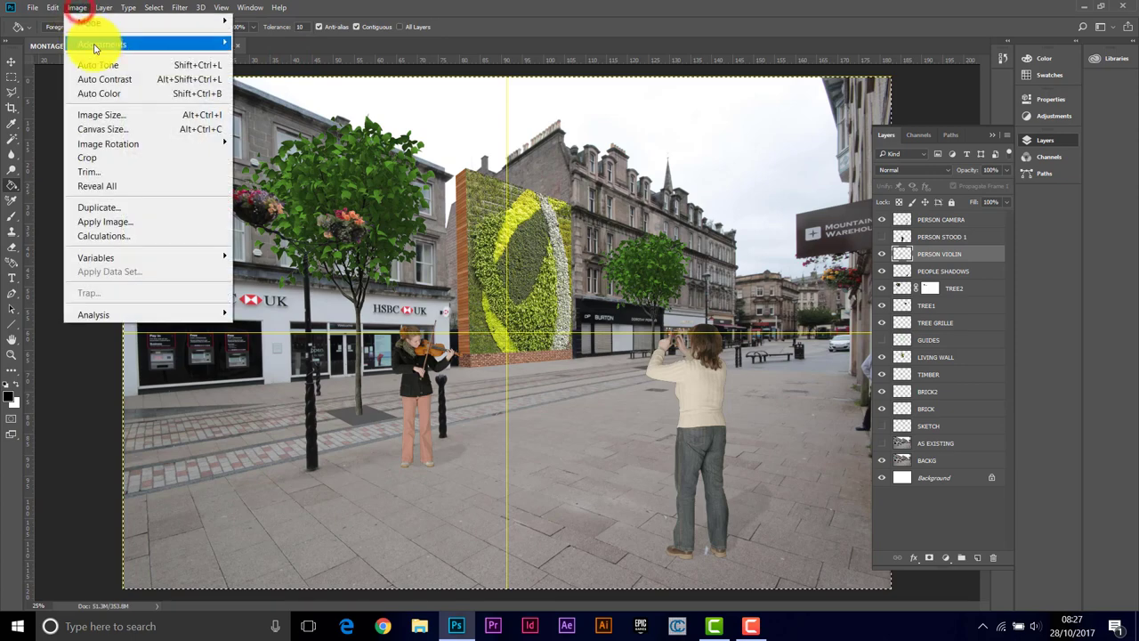
mouse_move(98, 44)
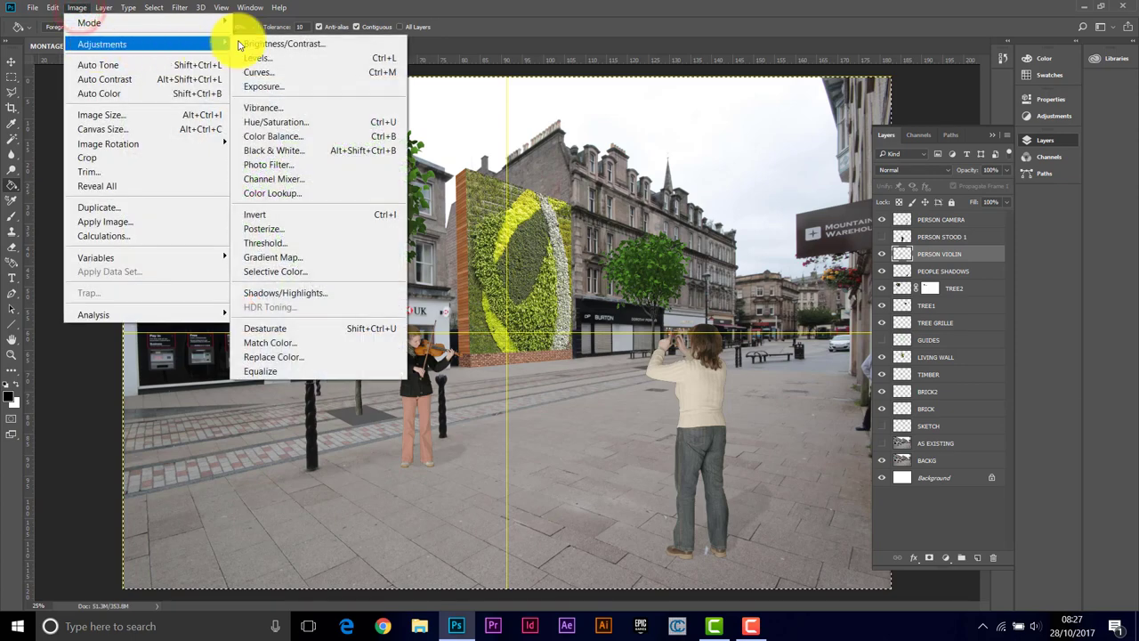
left_click(273, 128)
left_click_drag(465, 170, 565, 133)
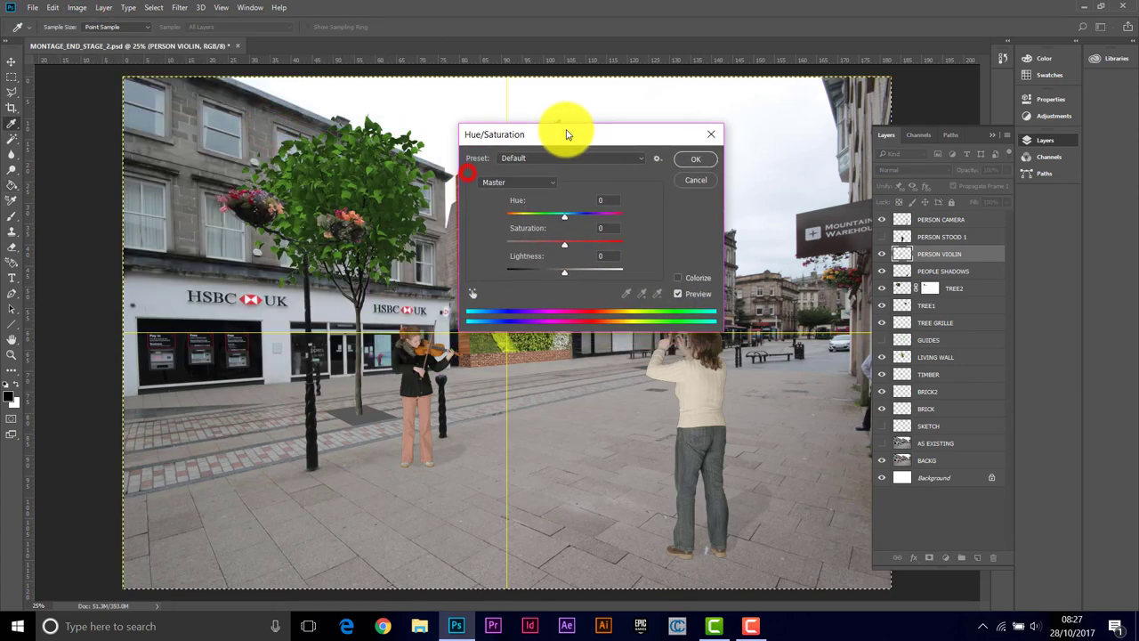
left_click_drag(564, 276, 570, 277)
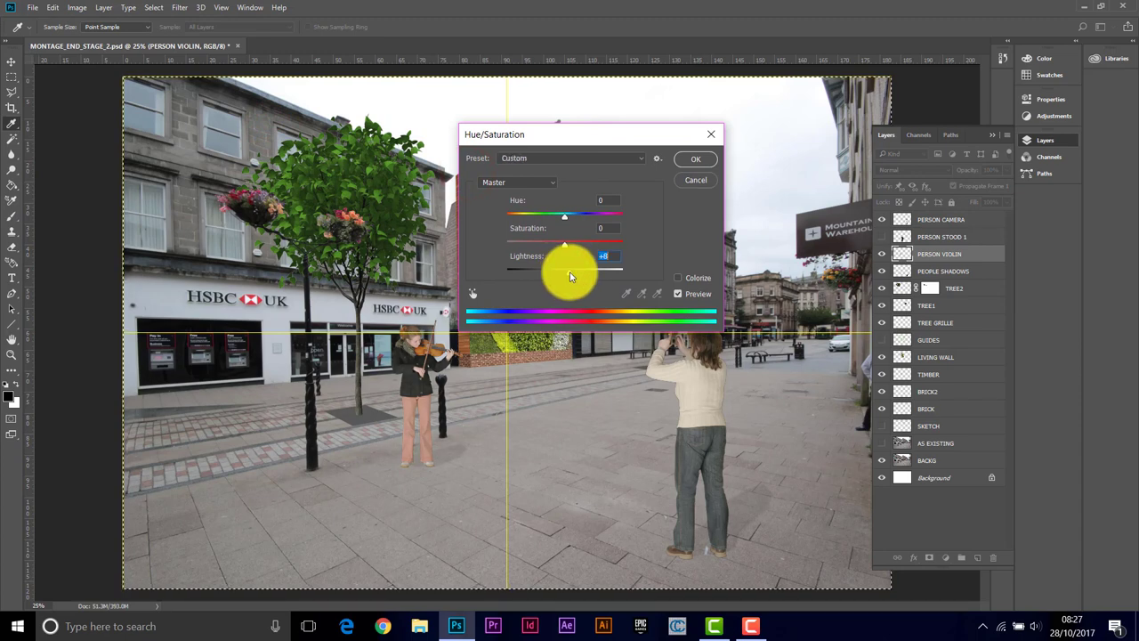
left_click(685, 158)
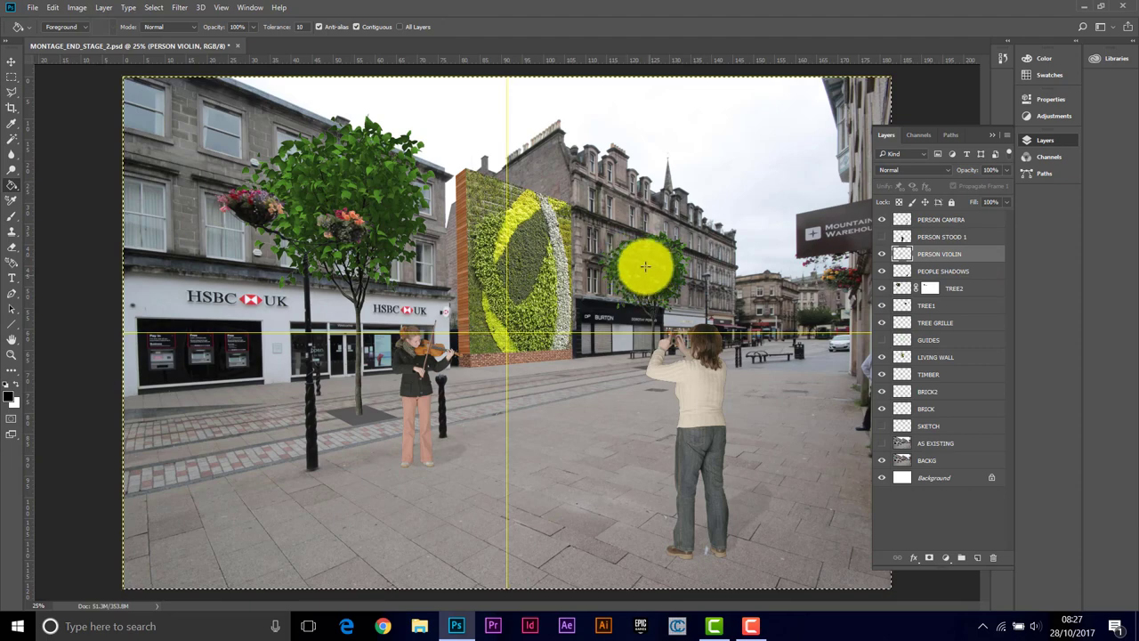
Reduce TREE1's contrast to -50 with Brightness/Contrast.
left_click(958, 307)
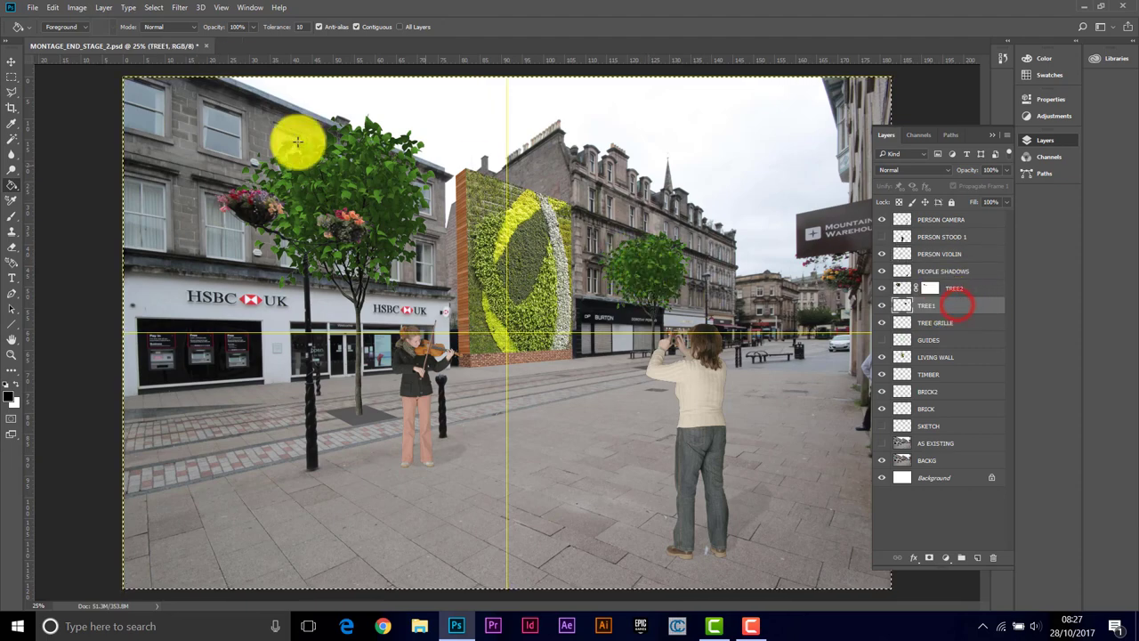
left_click(77, 8)
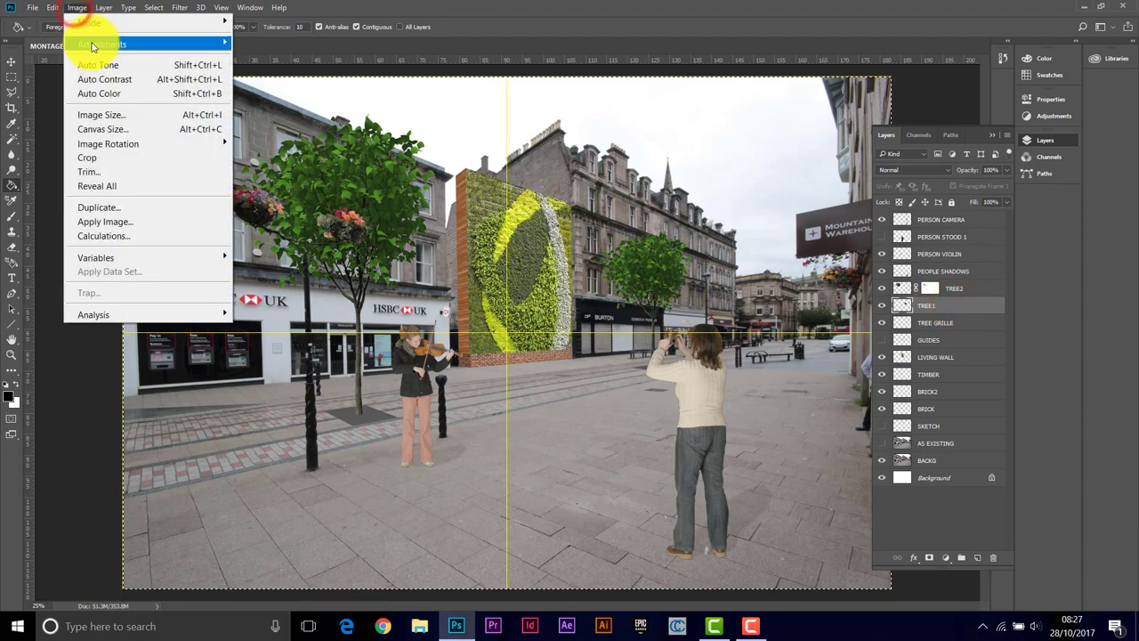
mouse_move(98, 44)
left_click(275, 44)
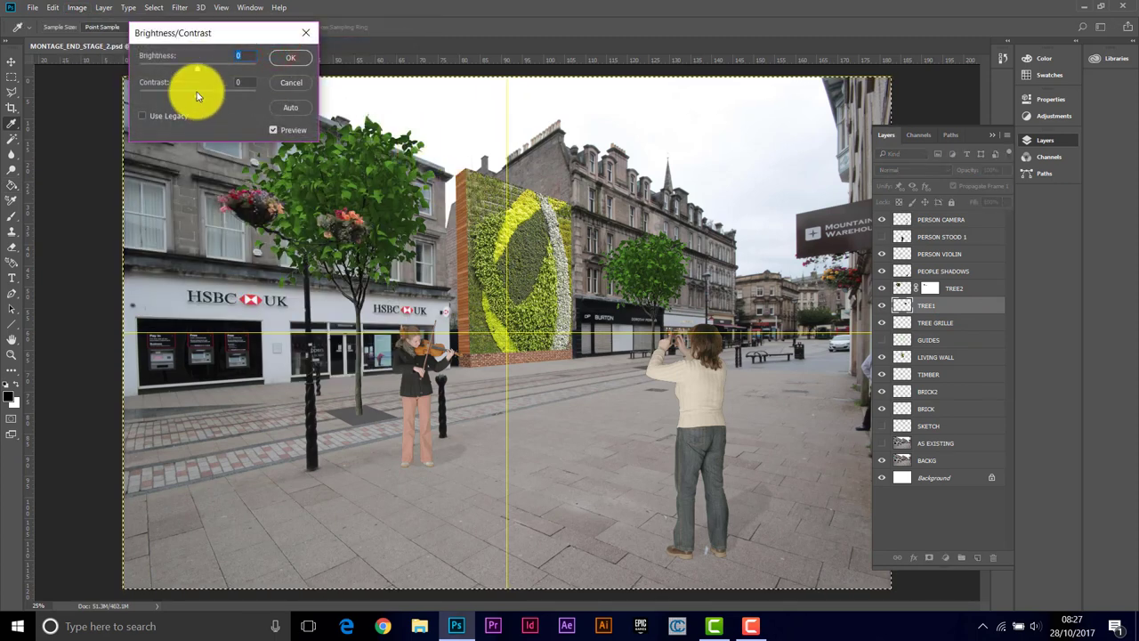
left_click_drag(197, 92, 121, 107)
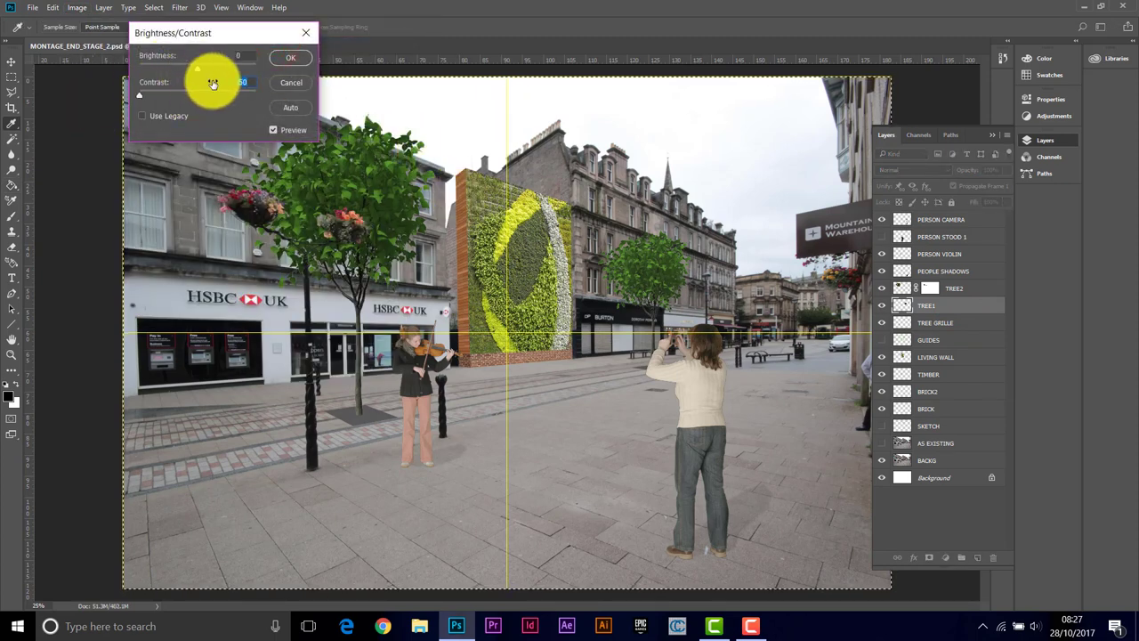
left_click(293, 60)
Raise TREE1's Hue/Saturation Lightness to +3 and soften it with Filter > Blur > Blur.
left_click(77, 8)
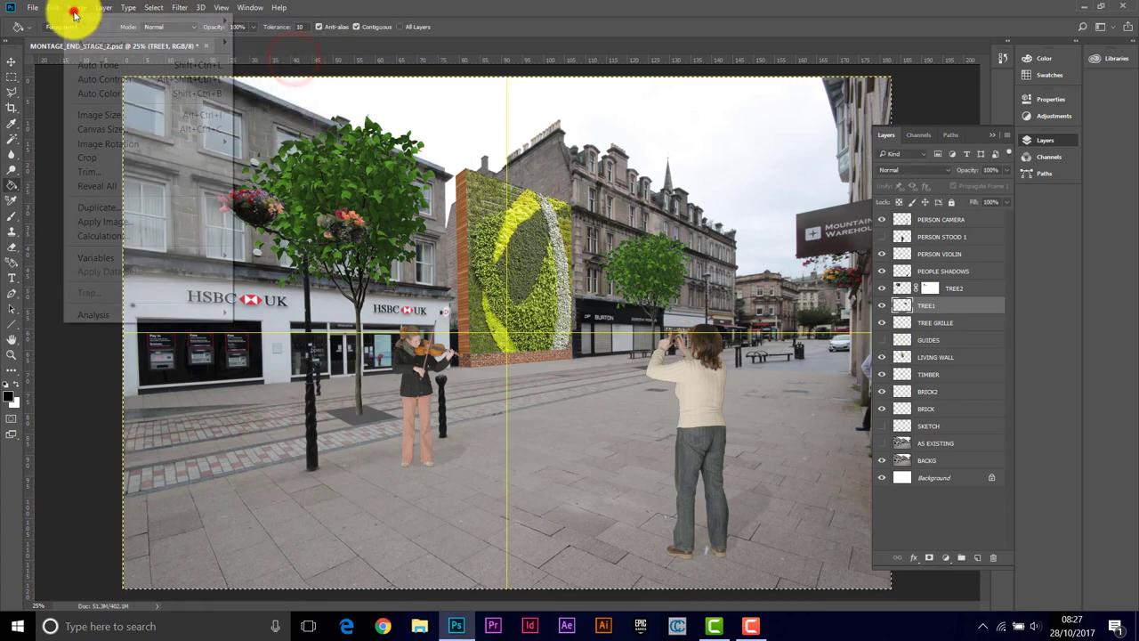
mouse_move(98, 43)
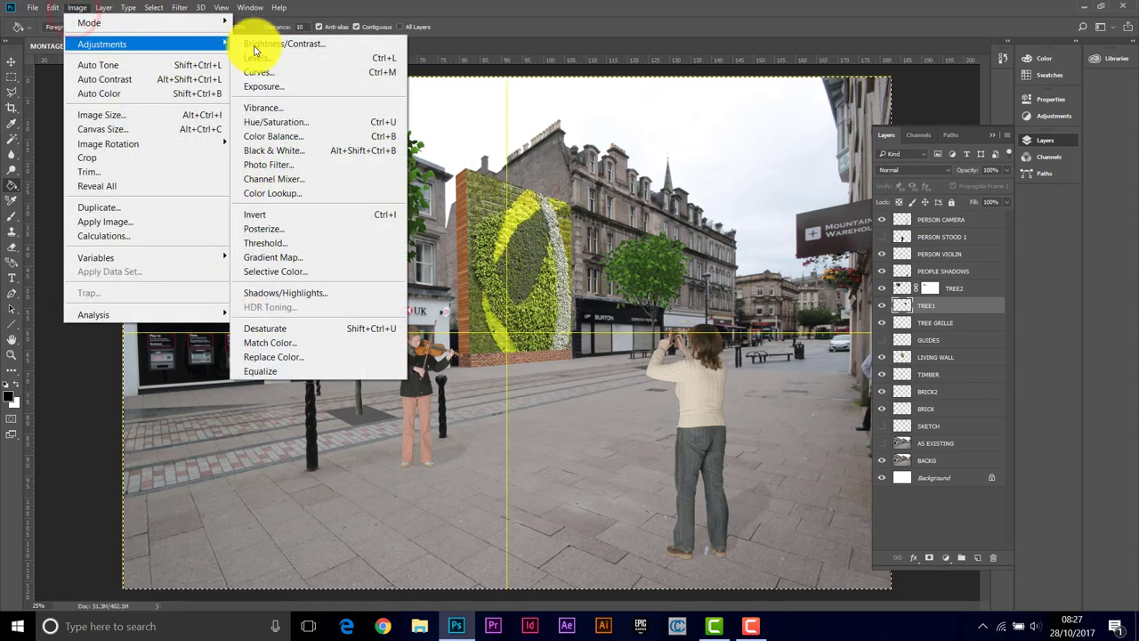
left_click(275, 123)
left_click_drag(574, 138, 364, 170)
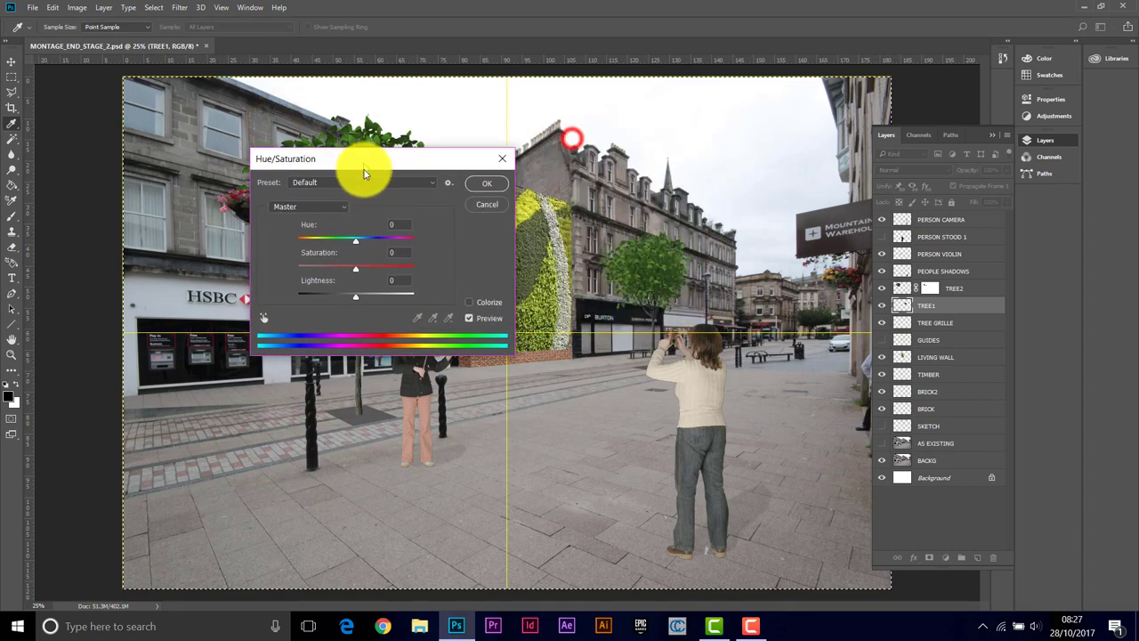
left_click(358, 303)
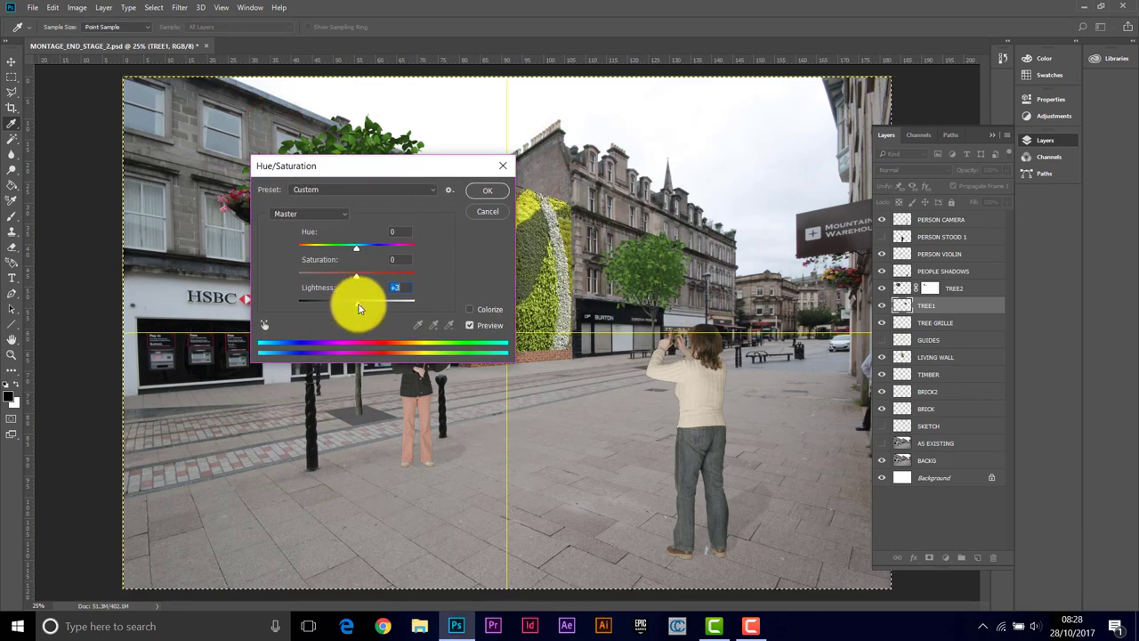
left_click(485, 190)
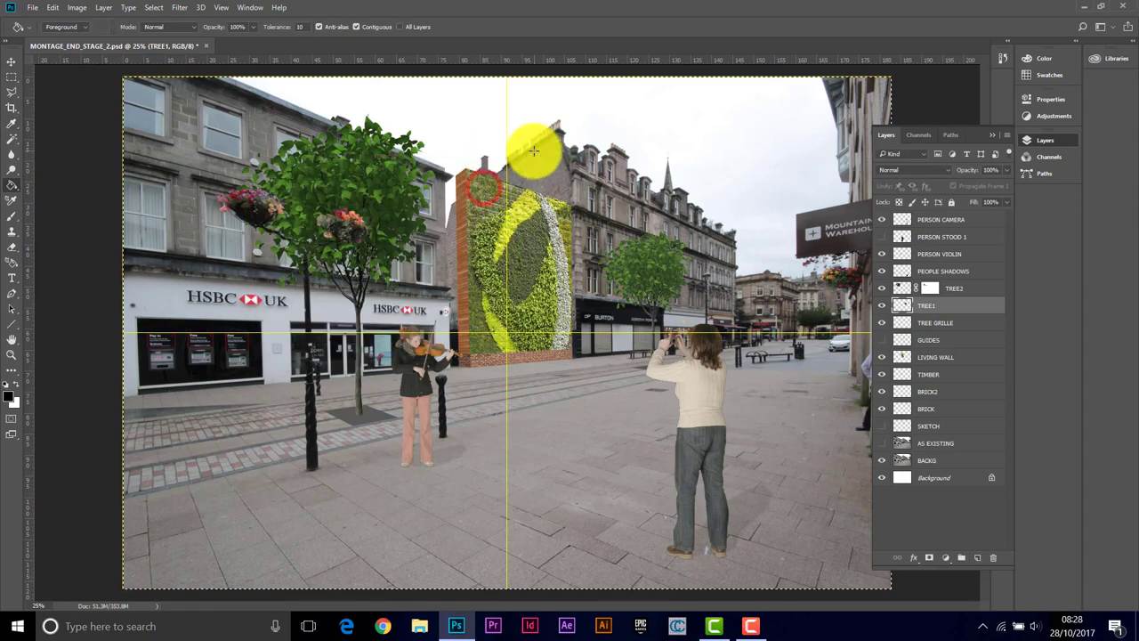
left_click(177, 8)
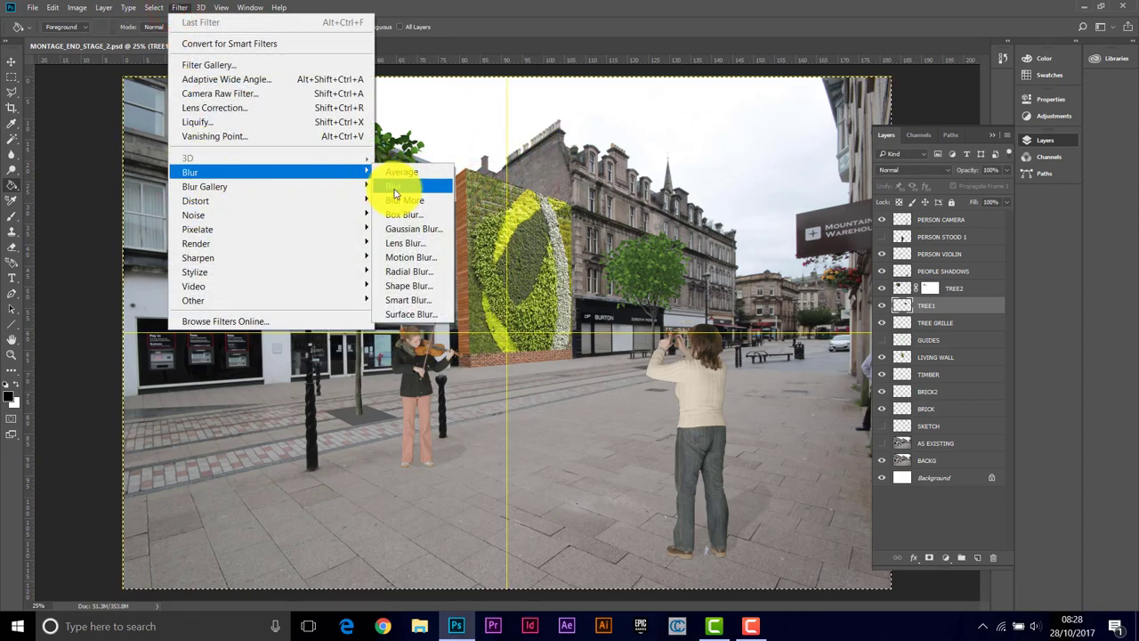
left_click(391, 186)
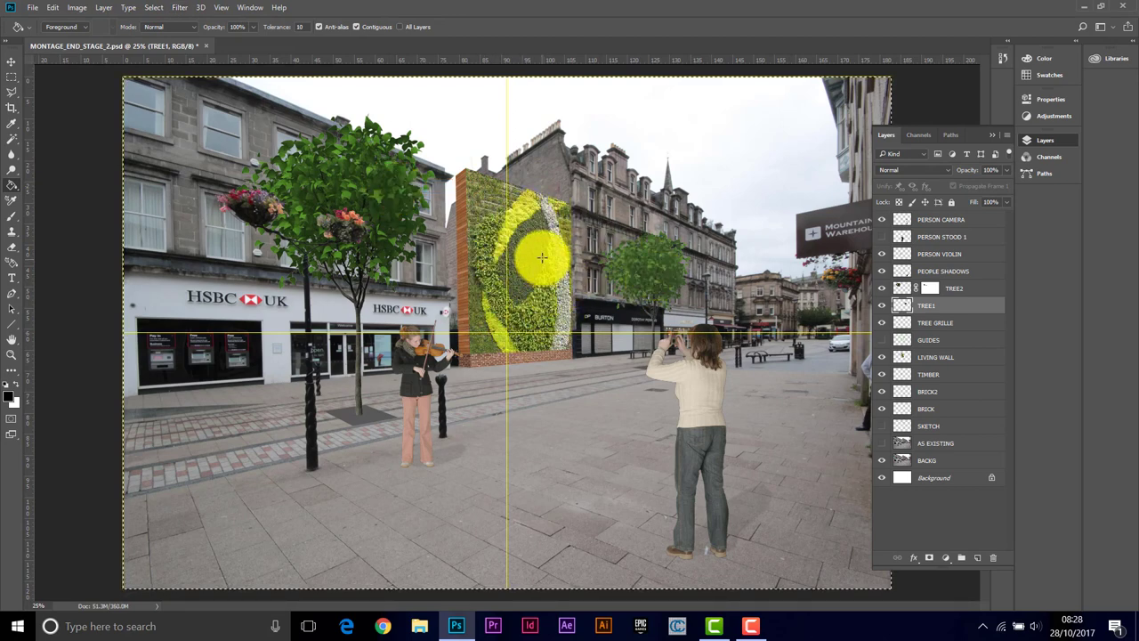
Set TREE2's Brightness/Contrast contrast to -50.
left_click(984, 291)
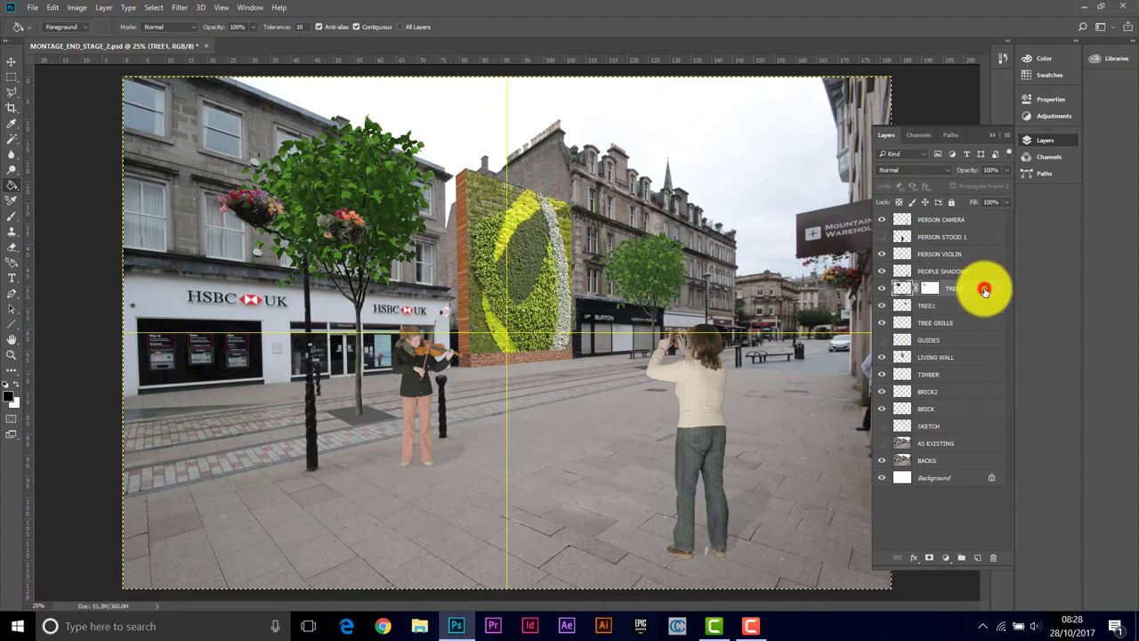
left_click(75, 8)
mouse_move(89, 43)
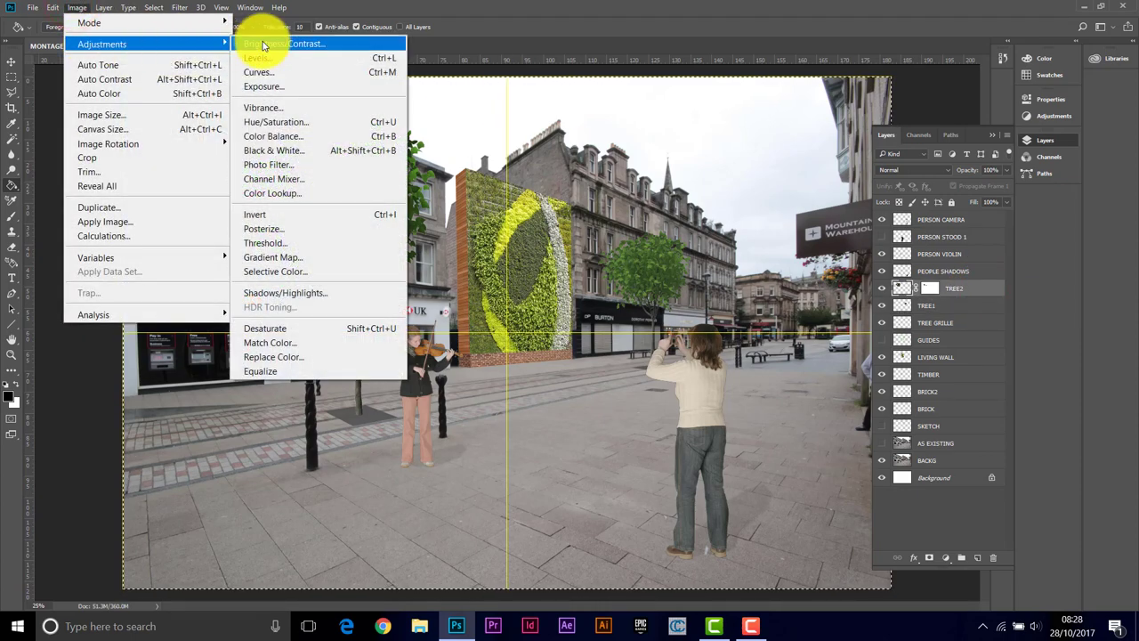
left_click(264, 44)
left_click(198, 94)
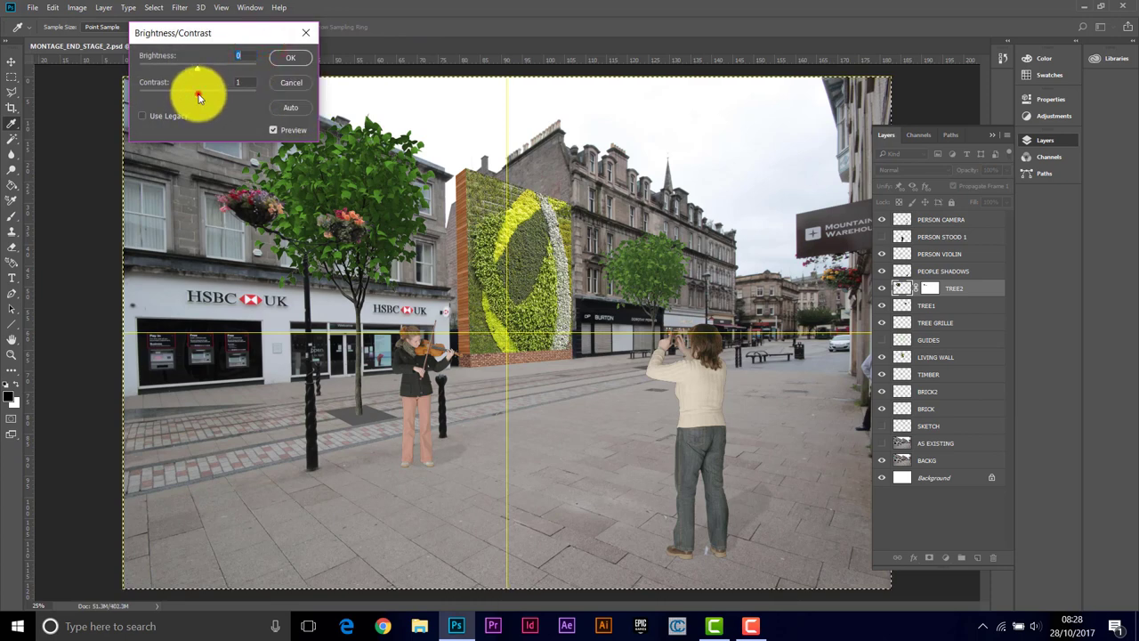
left_click_drag(137, 96, 69, 96)
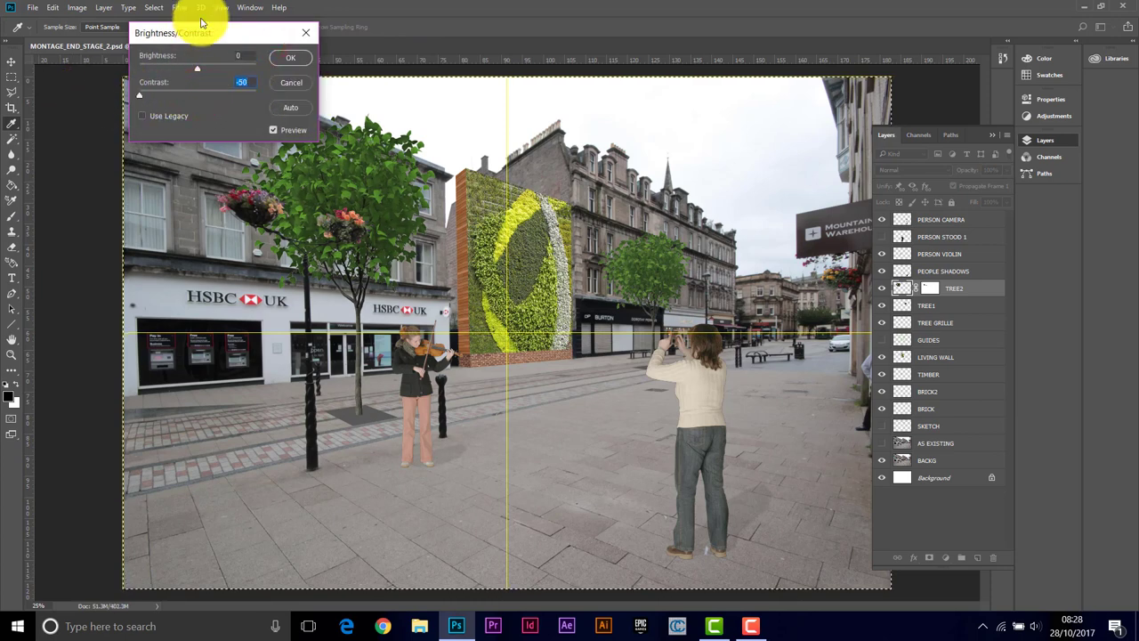
left_click(291, 60)
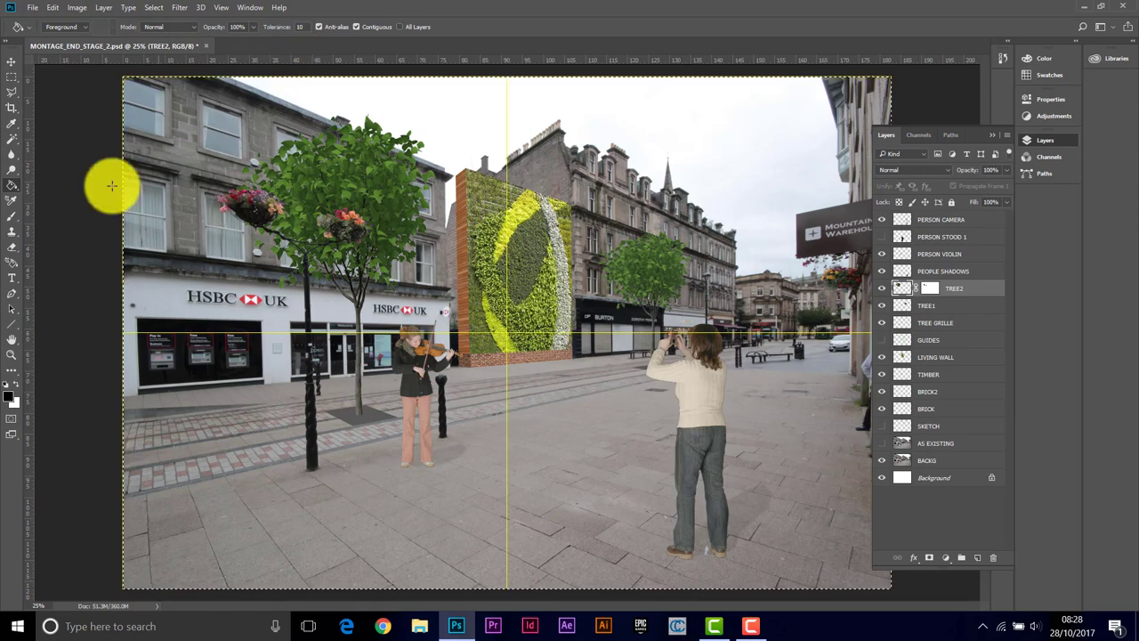
left_click(13, 356)
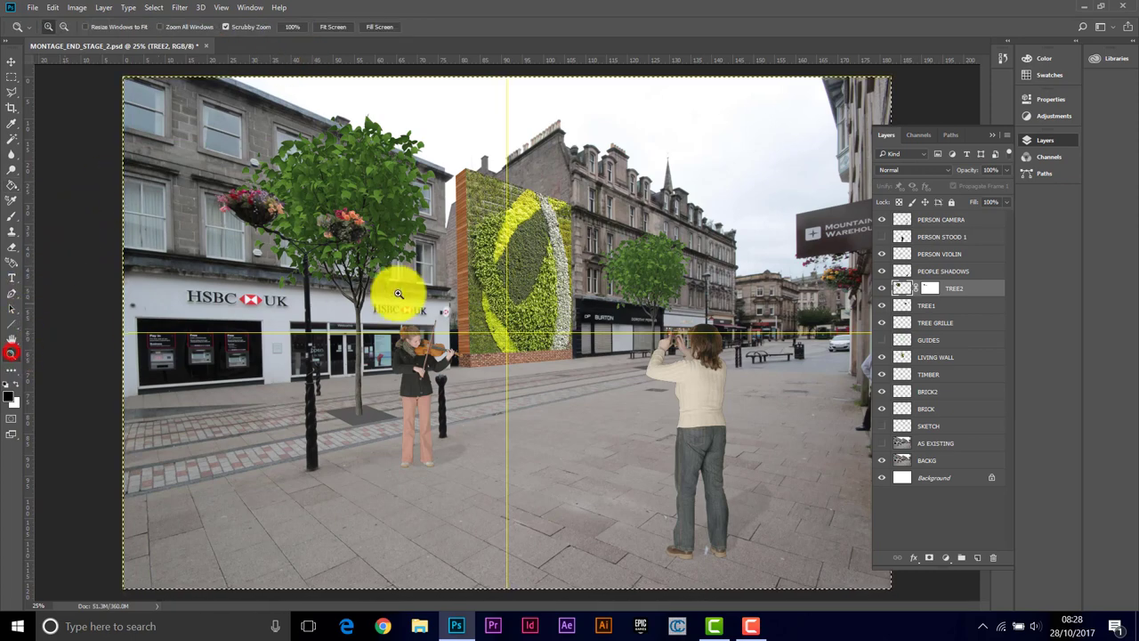
Zoom out, drag AS EXISTING to the top of the stack, and toggle it to compare.
left_click(527, 293, "alt")
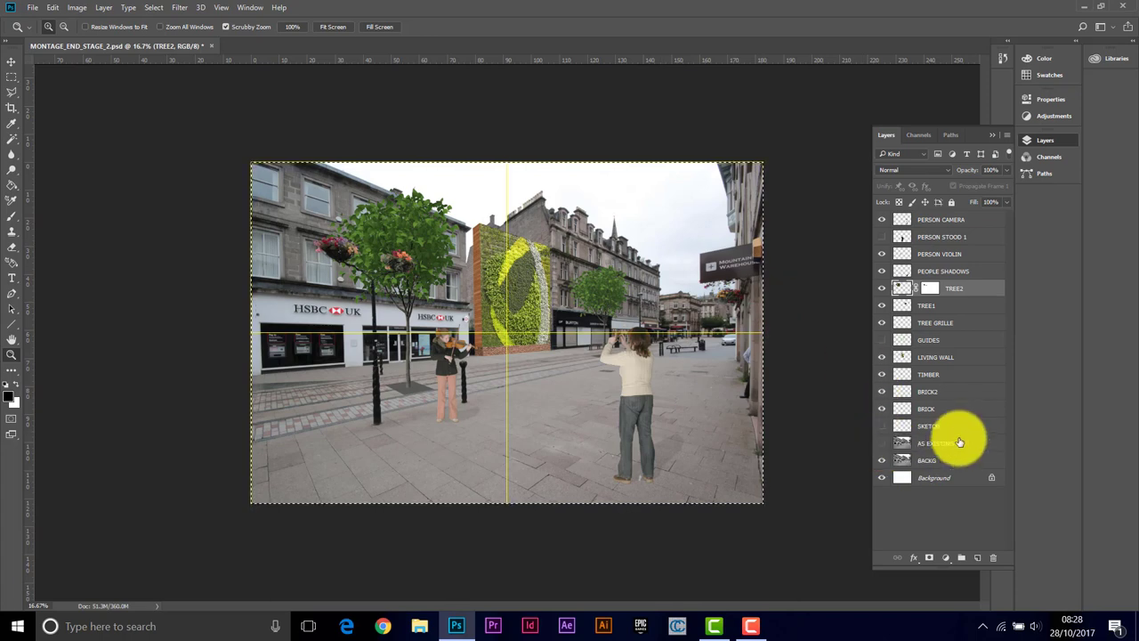
left_click_drag(961, 443, 953, 217)
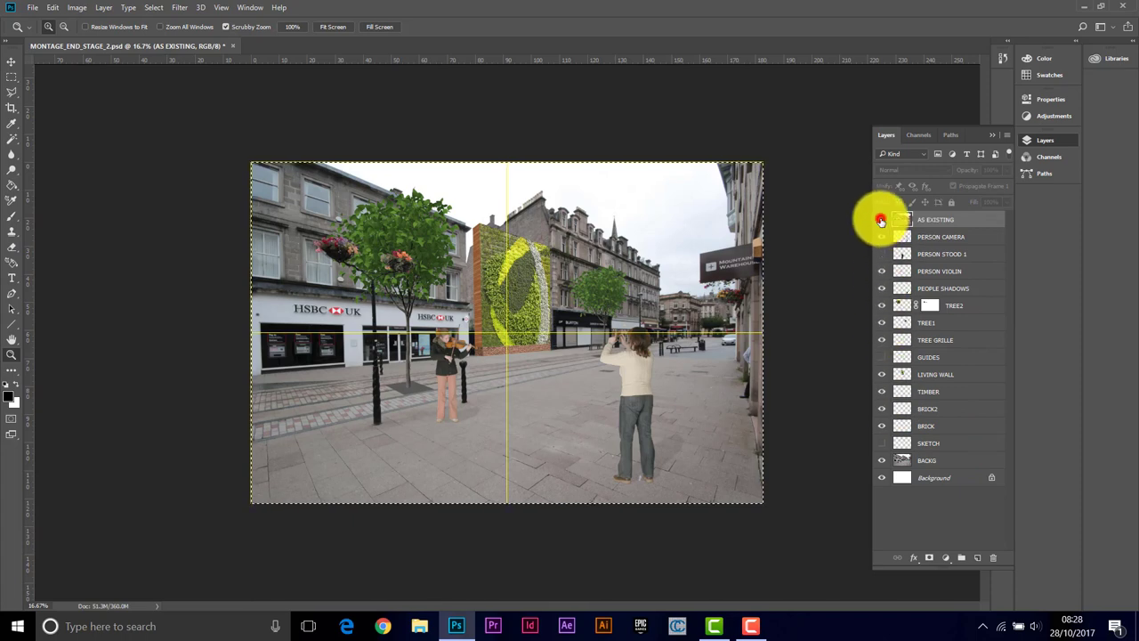
left_click(880, 219)
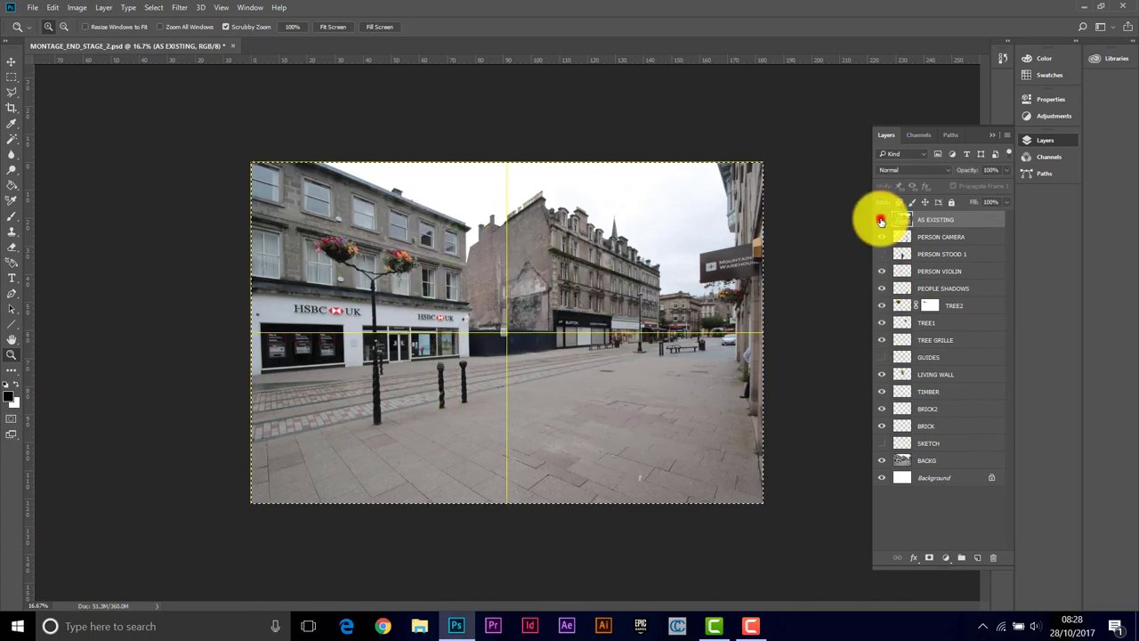
left_click(881, 219)
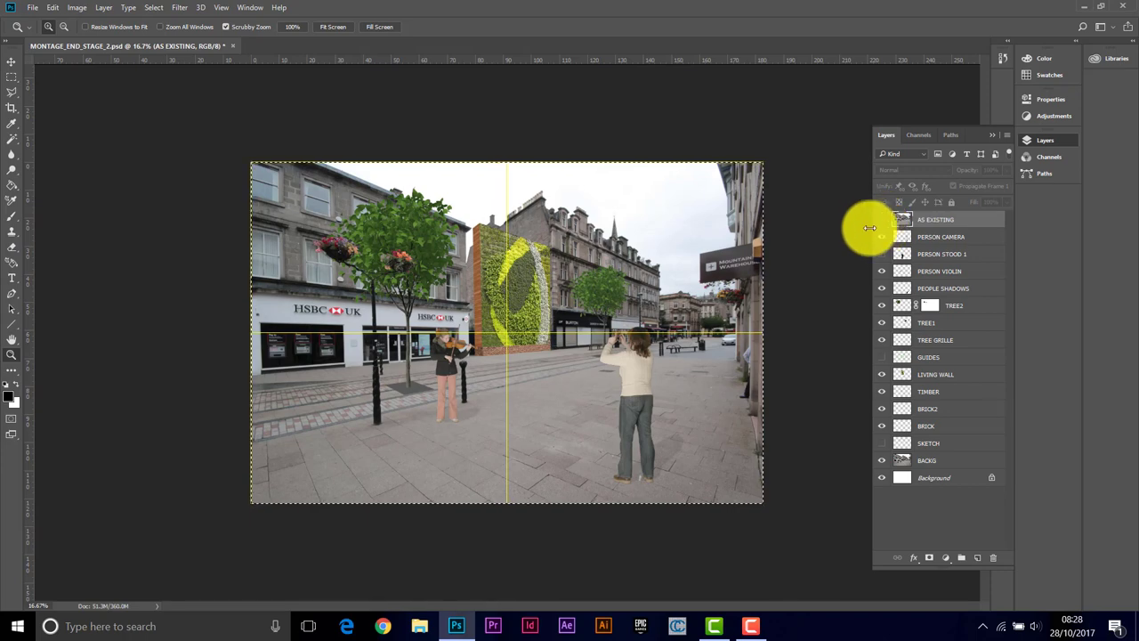
left_click(952, 459)
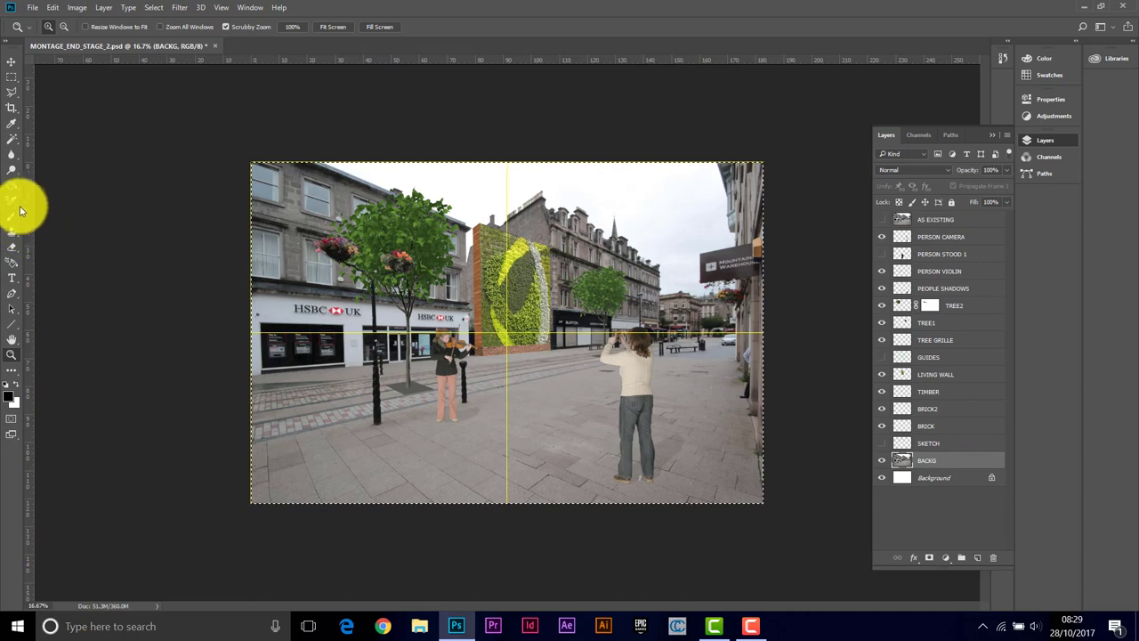
left_click(11, 140)
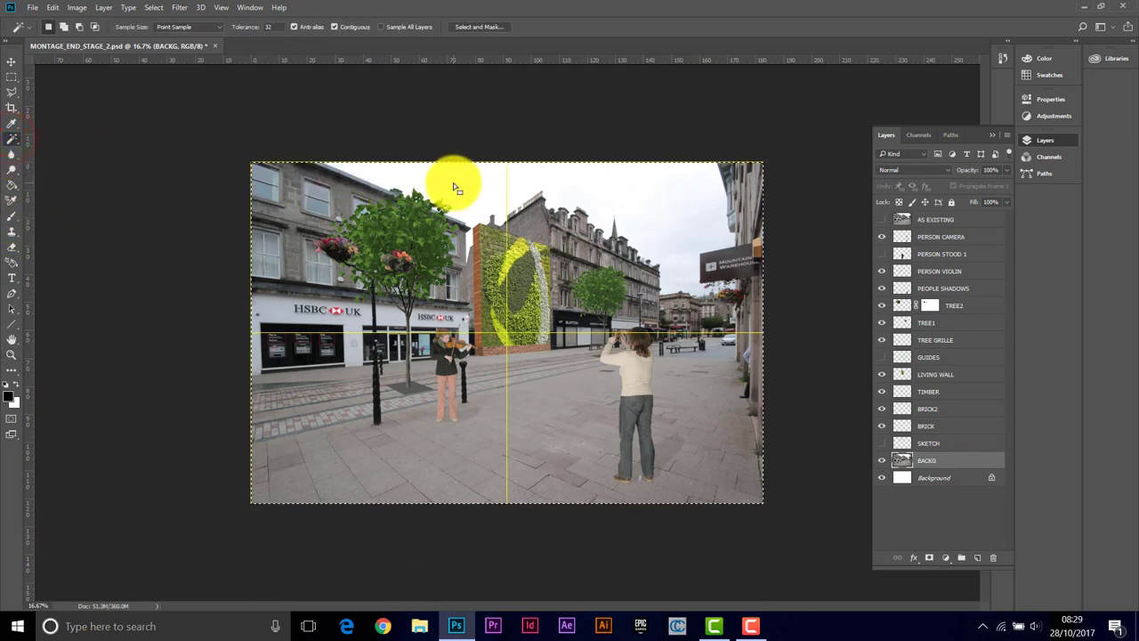
left_click(154, 8)
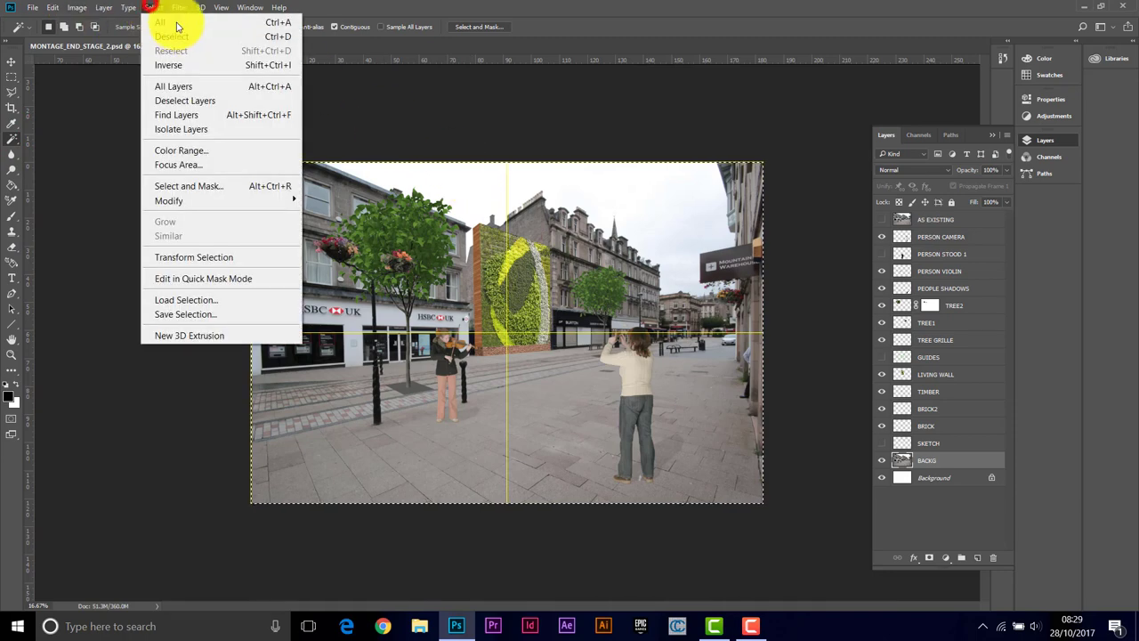
left_click(177, 36)
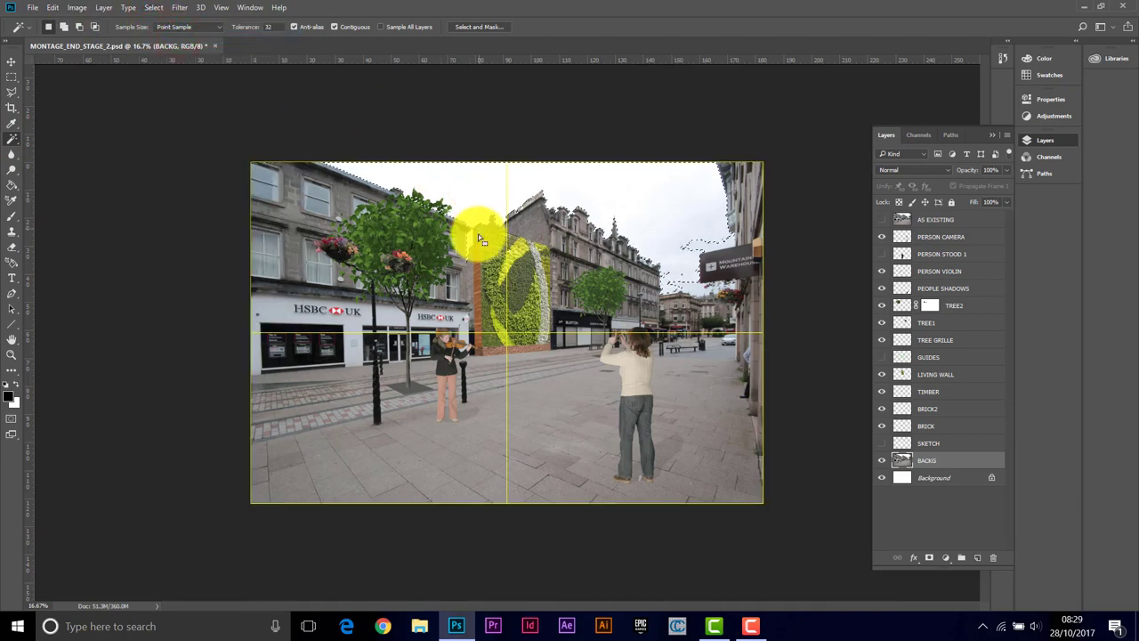
left_click(707, 241)
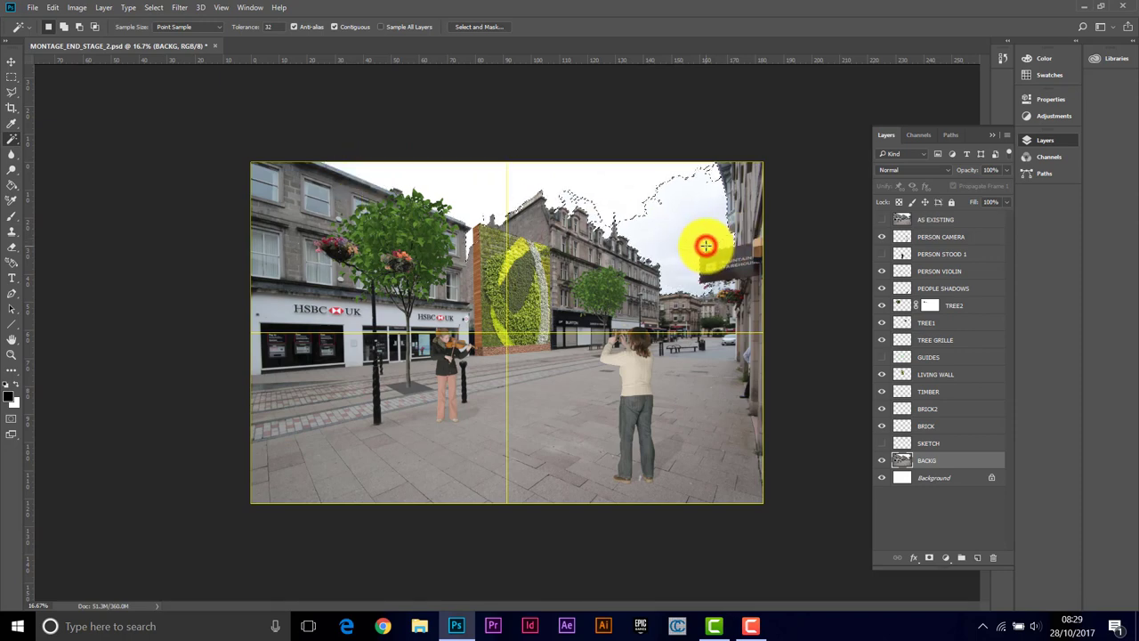
left_click(629, 190, "shift")
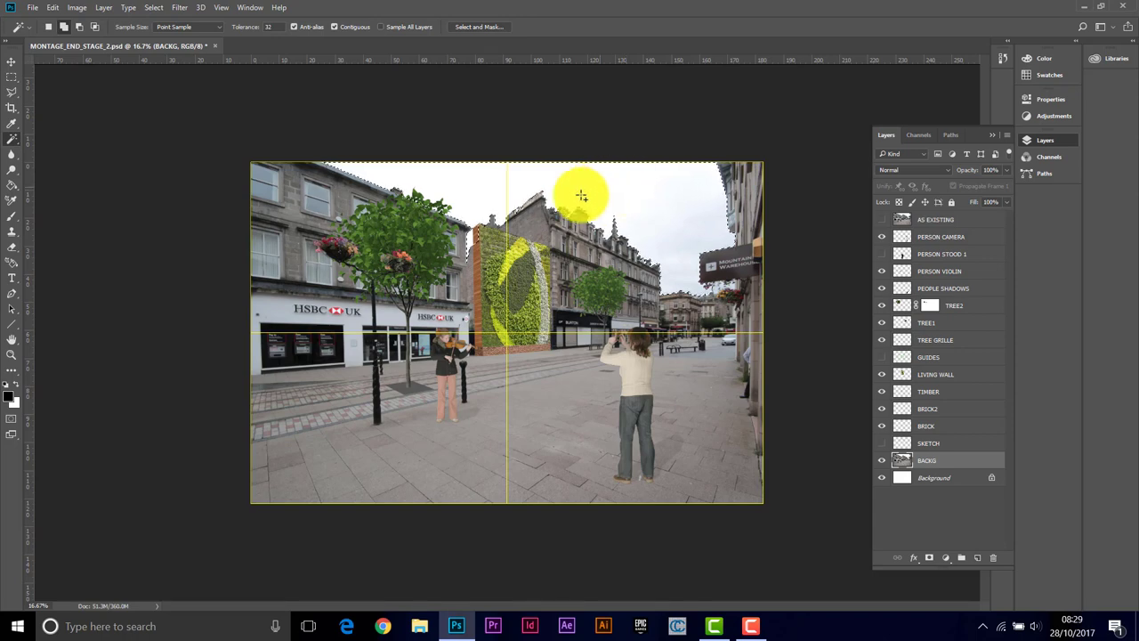
left_click(473, 234)
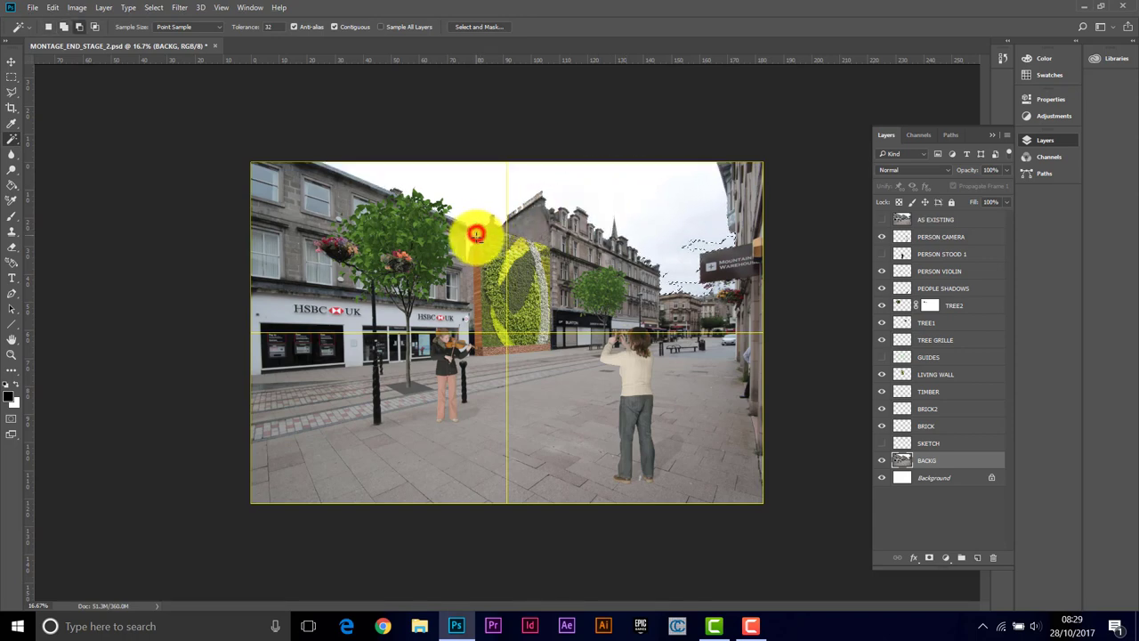
left_click(630, 190, "shift")
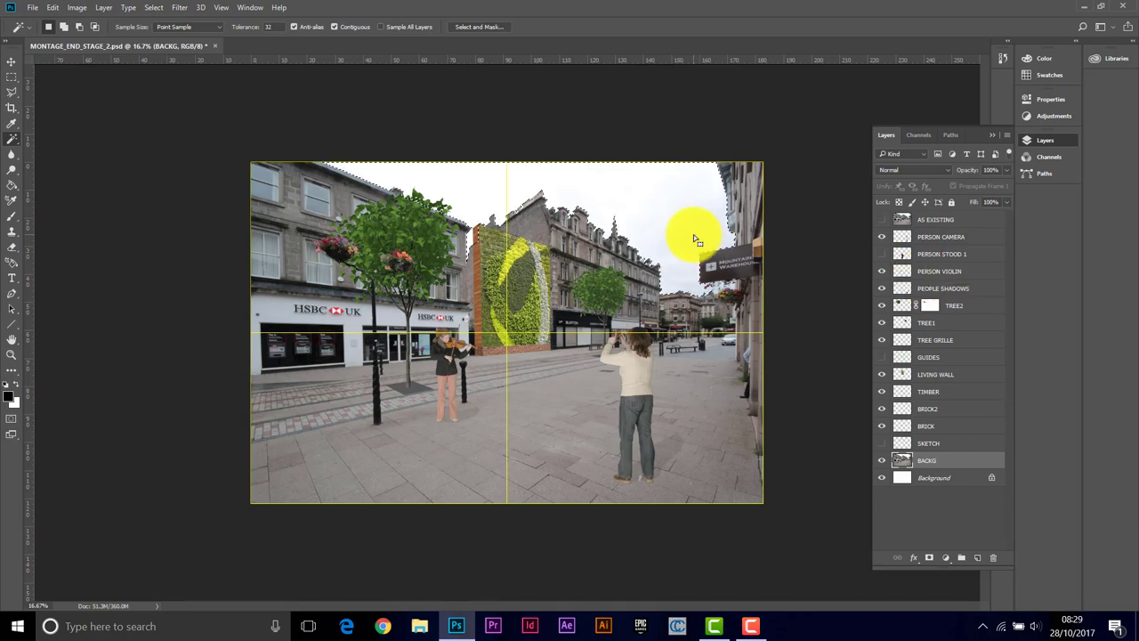
left_click(151, 8)
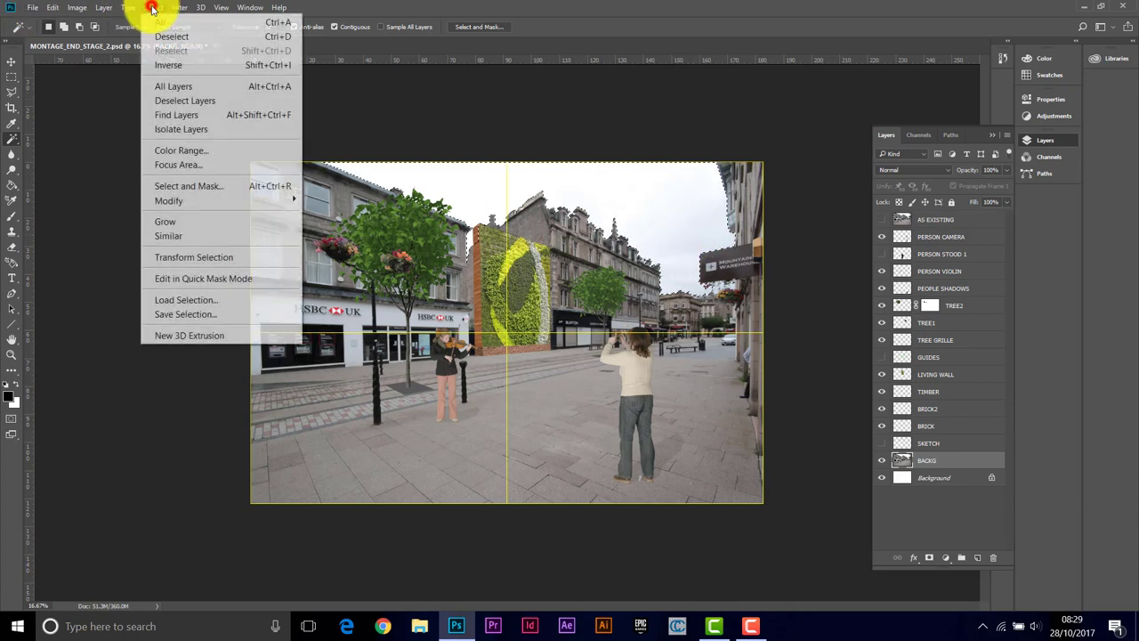
left_click(163, 36)
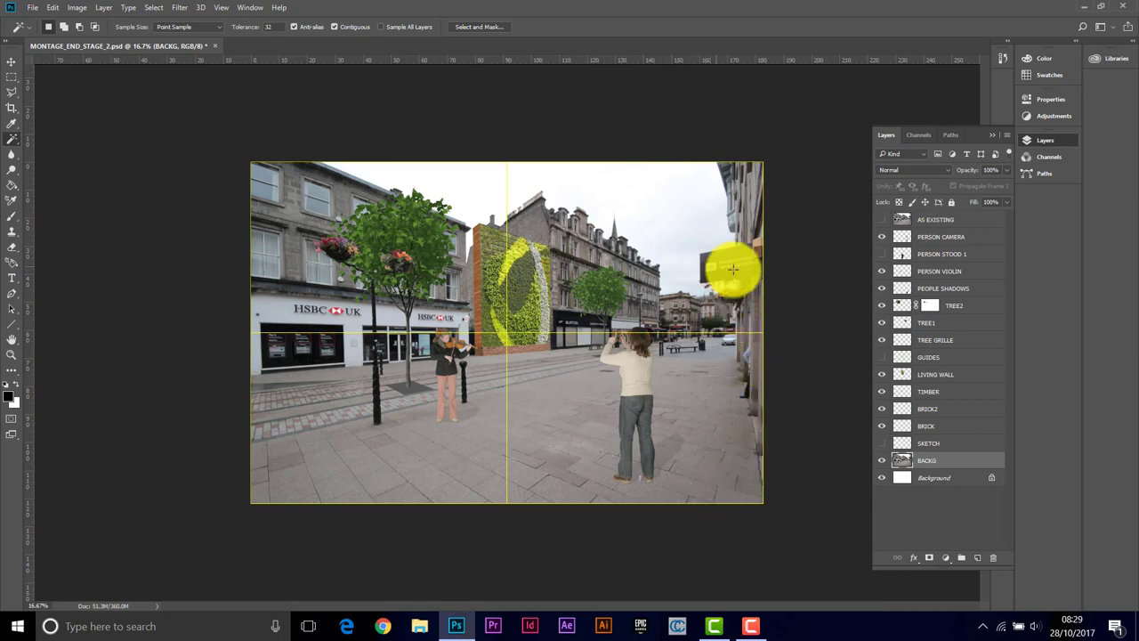
Crop the canvas inward on left, right and bottom, then compare against AS EXISTING.
left_click(11, 107)
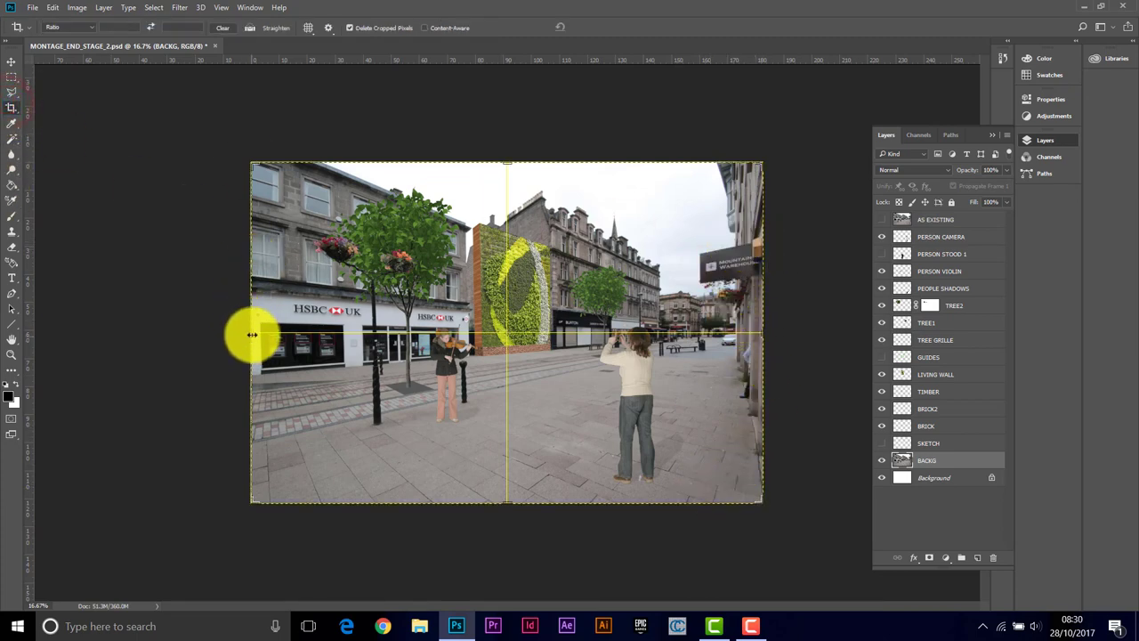
left_click_drag(254, 330, 266, 331)
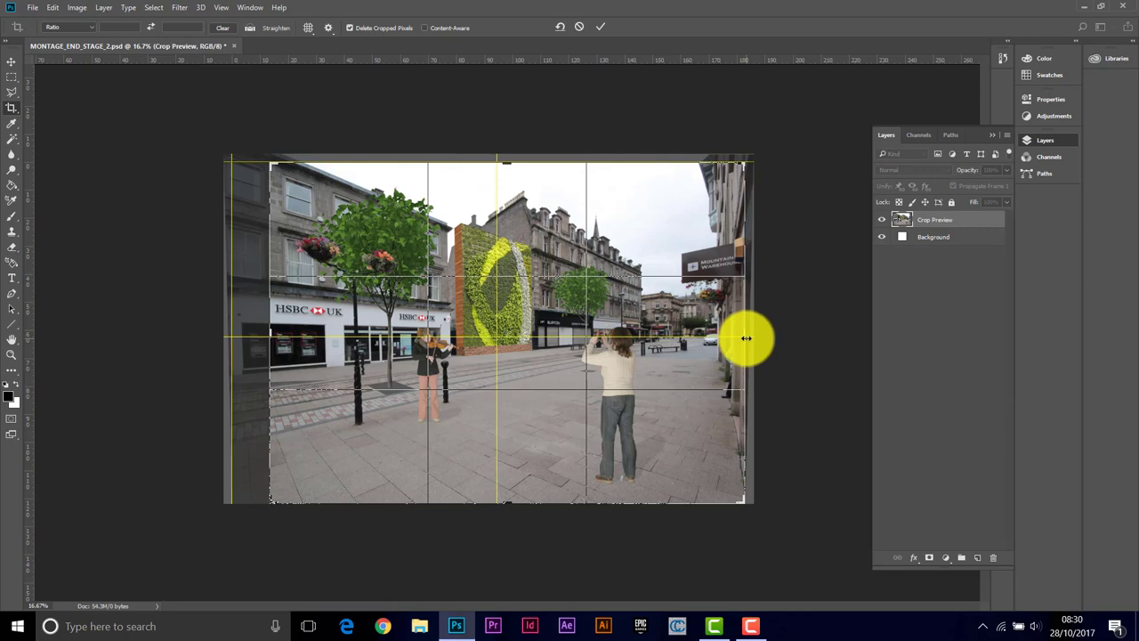
left_click_drag(745, 338, 719, 338)
left_click_drag(506, 500, 508, 471)
left_click_drag(507, 190, 507, 190)
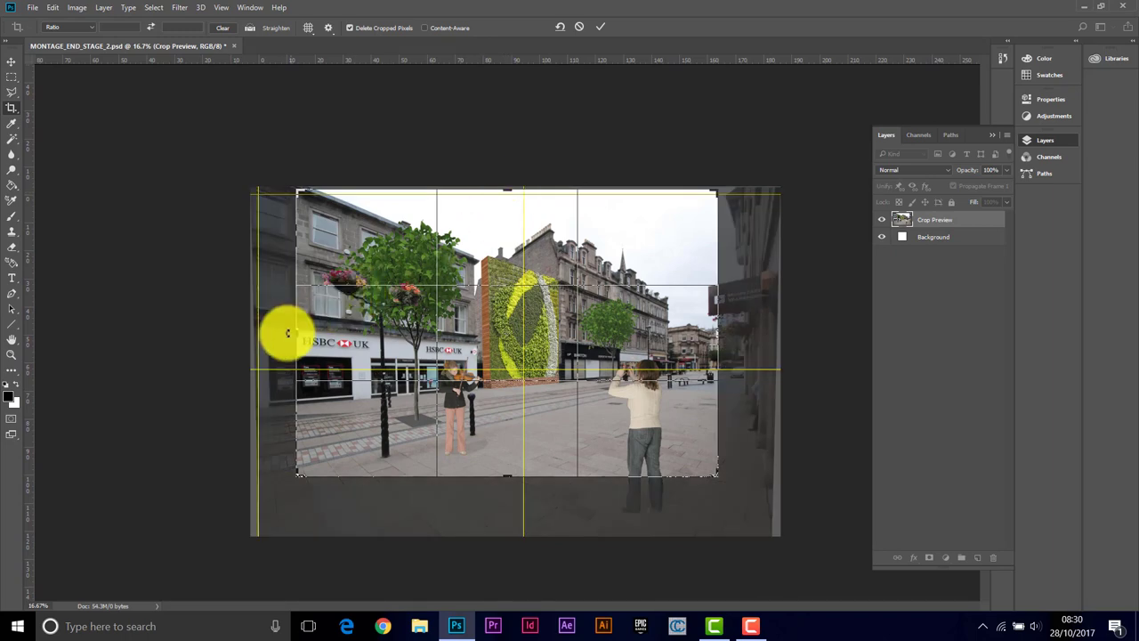
left_click_drag(297, 330, 302, 330)
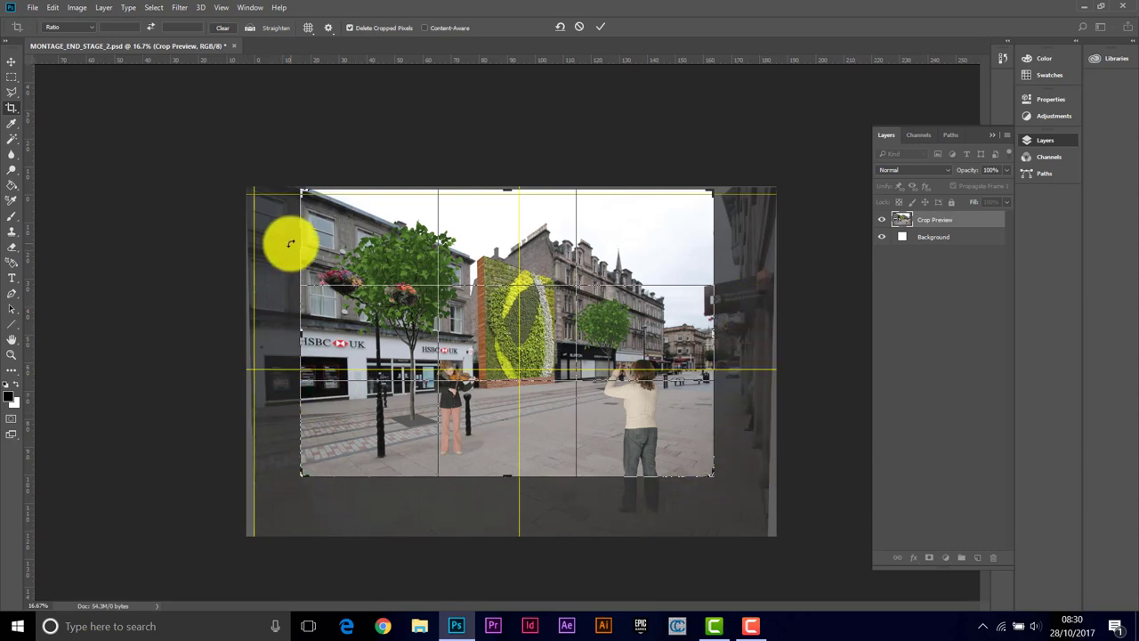
left_click(601, 30)
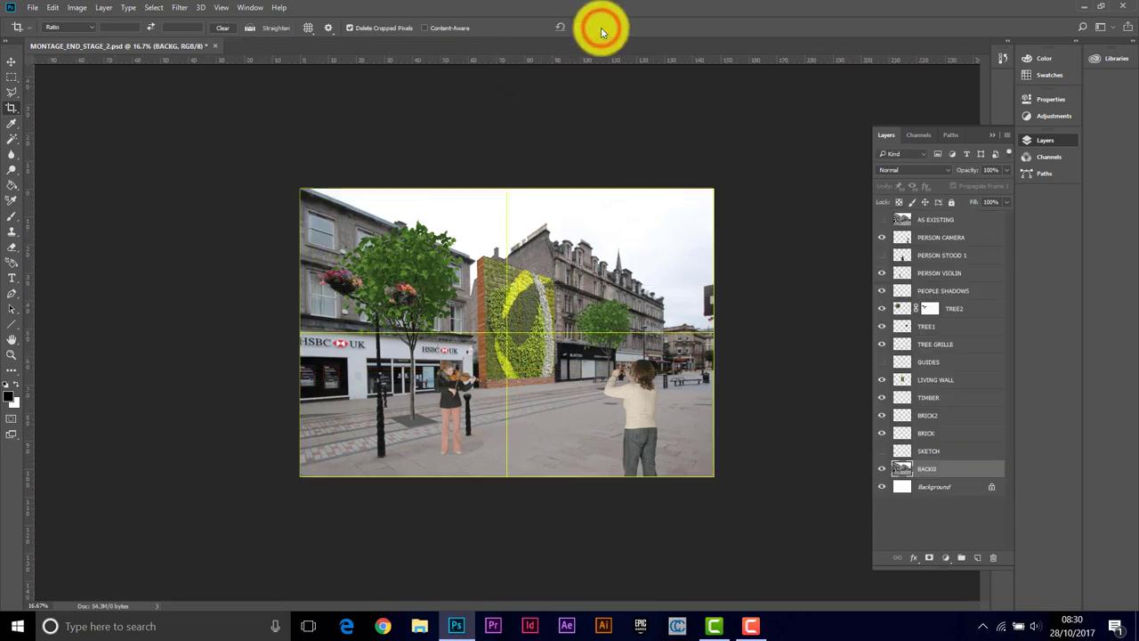
left_click(880, 219)
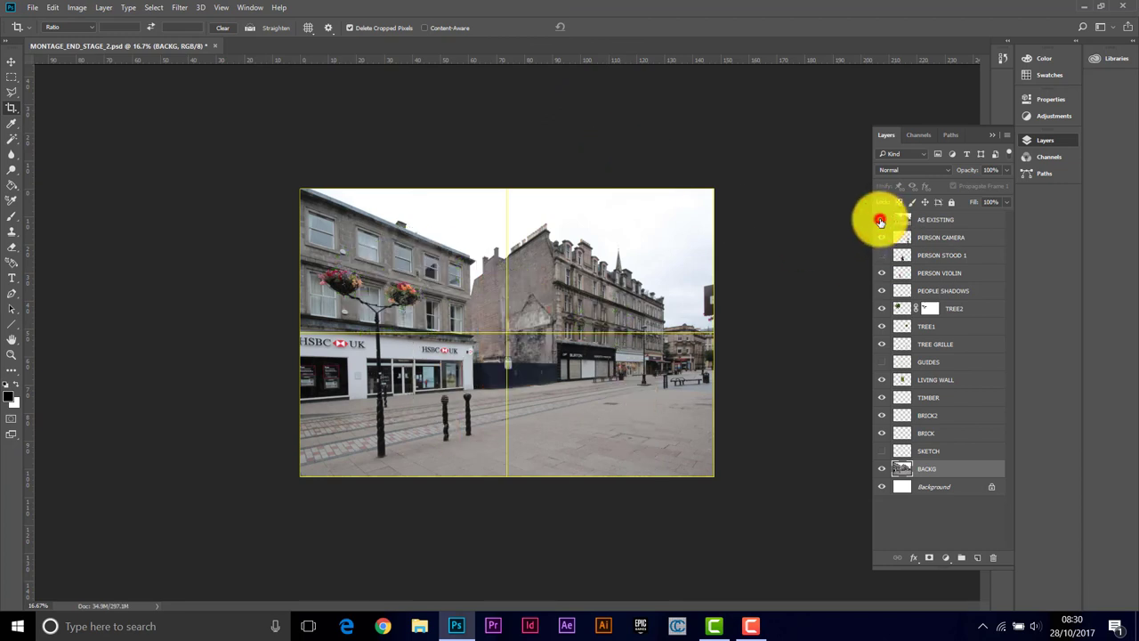
left_click(879, 220)
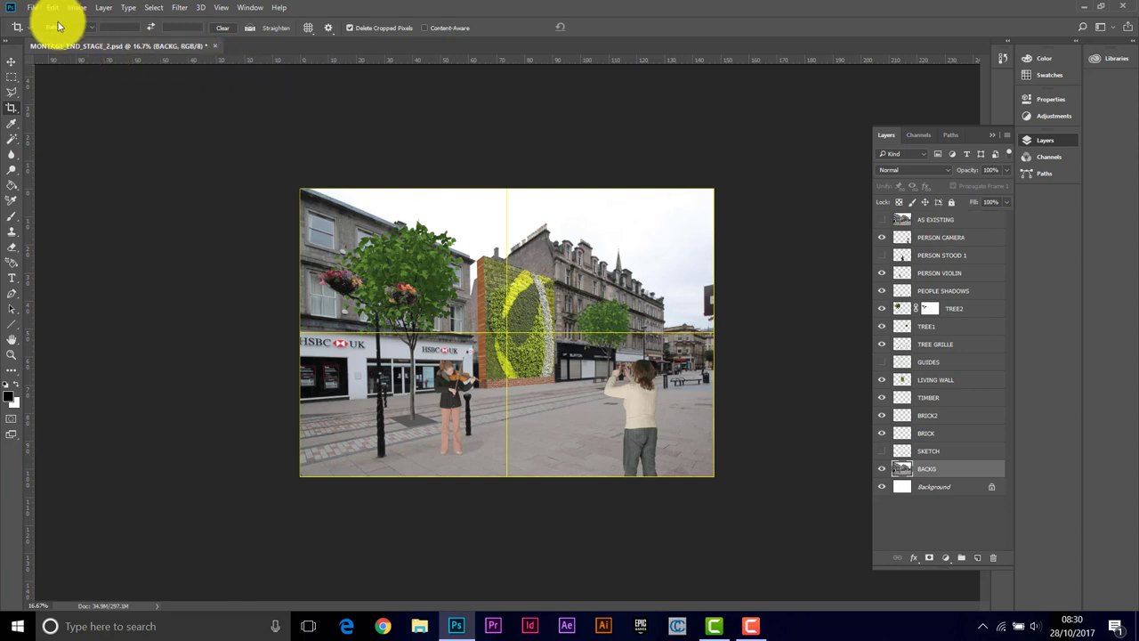
Undo the crop and save the montage as MONTAGE_END_STAGE_3.psd.
key("ctrl+z")
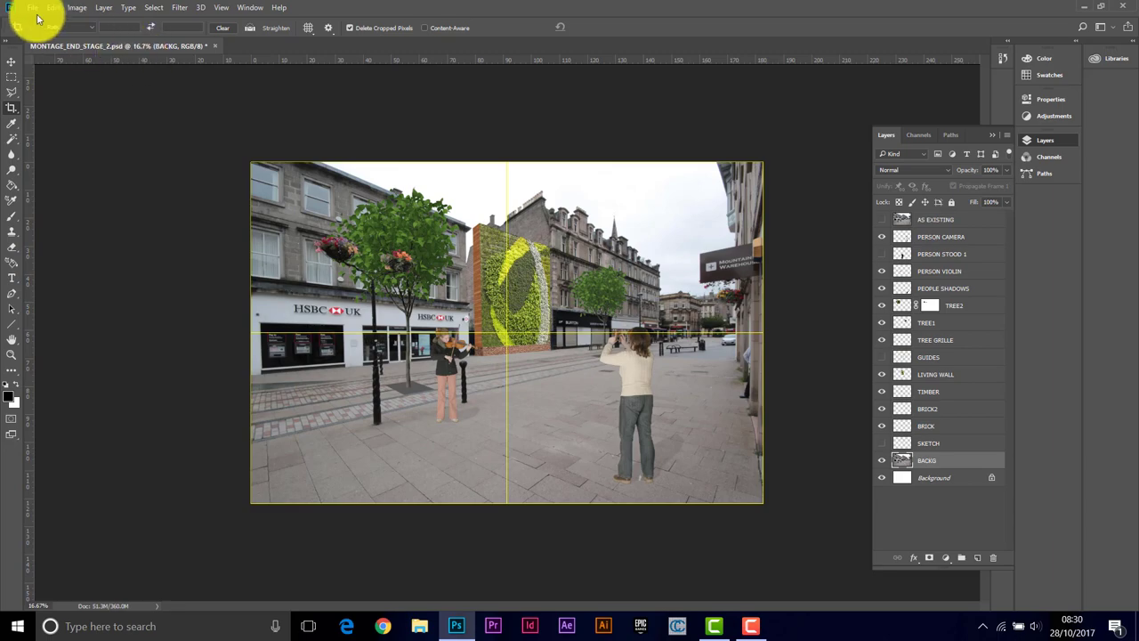
left_click(33, 7)
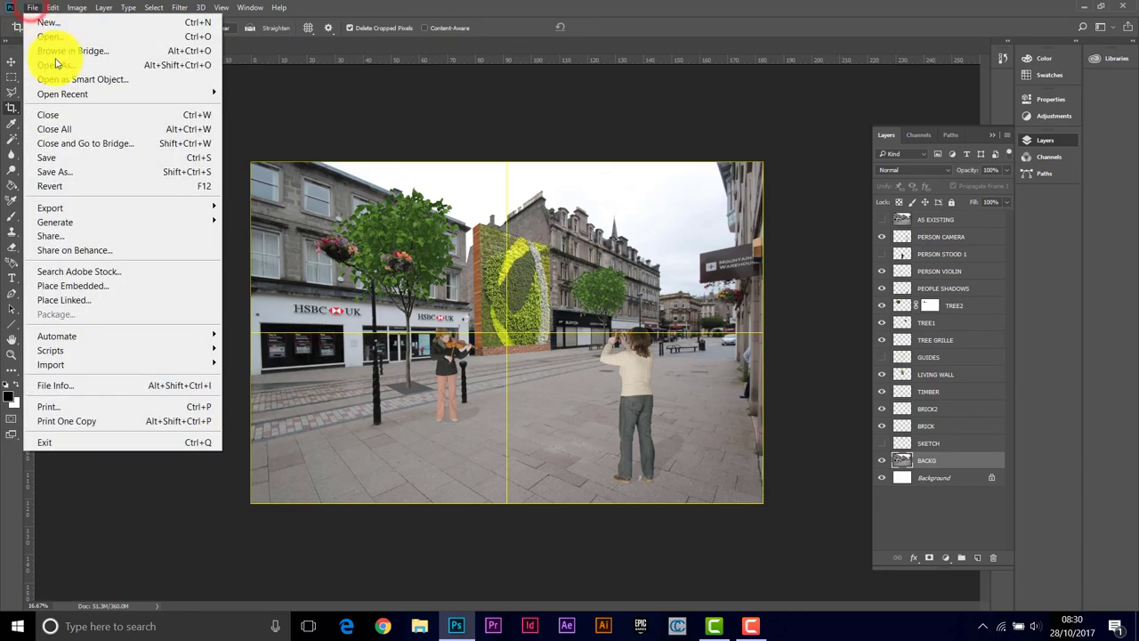
left_click(54, 171)
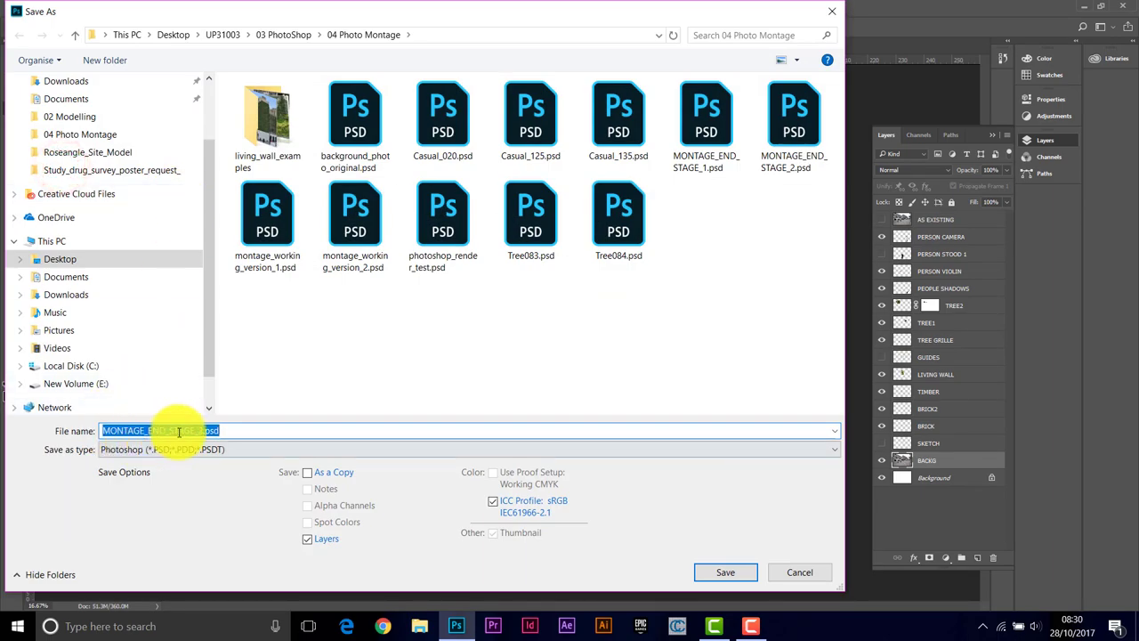
left_click(207, 431)
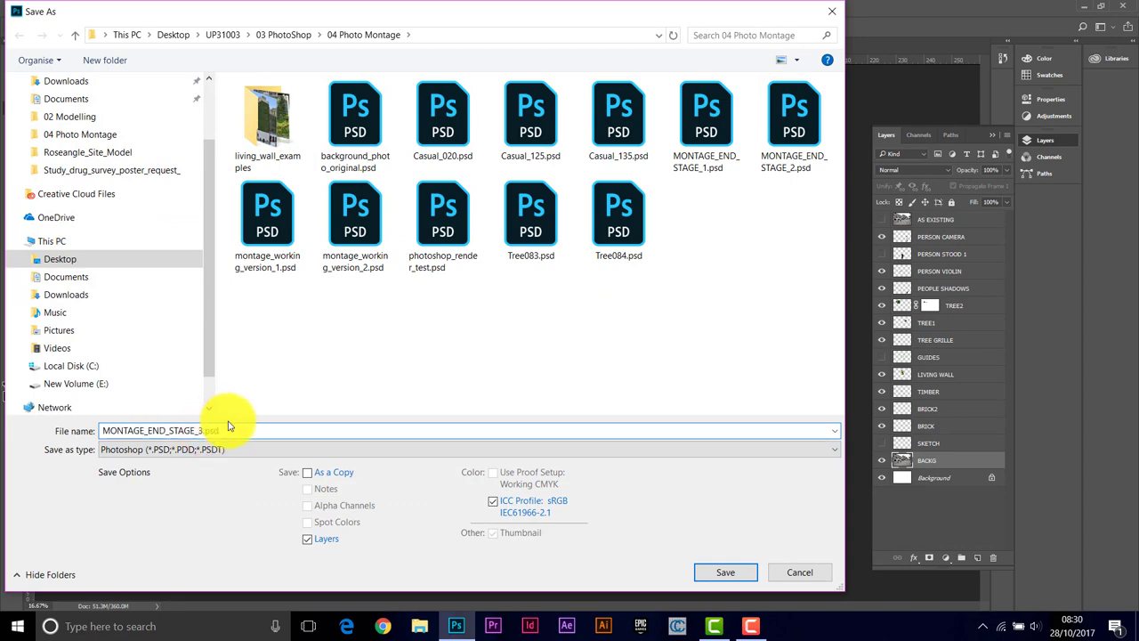
type("3")
left_click(729, 573)
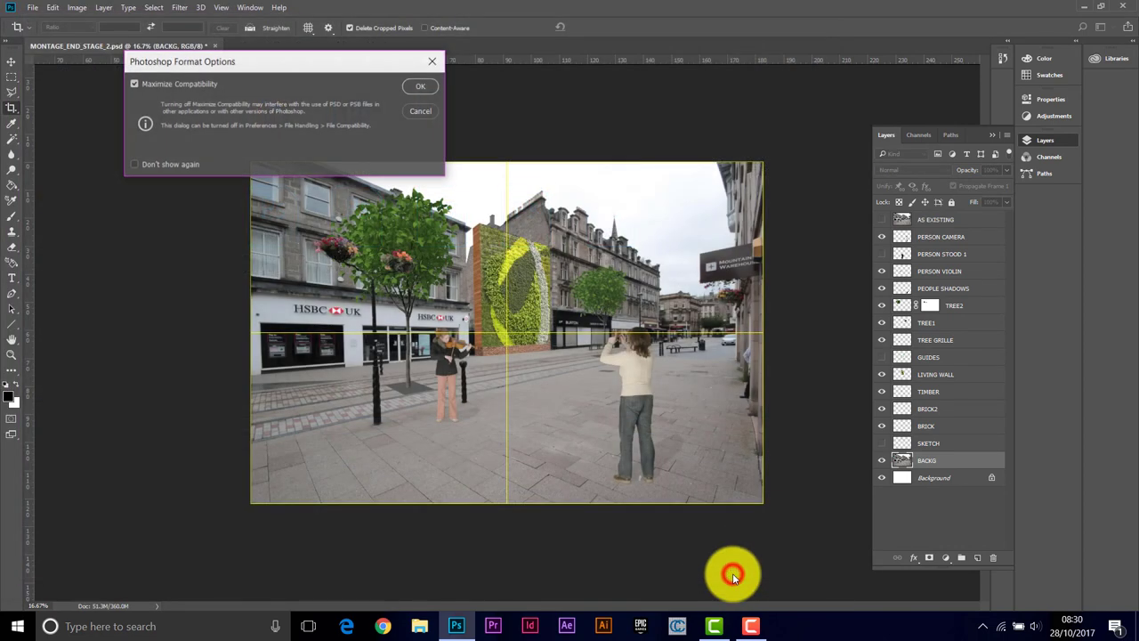
left_click(431, 92)
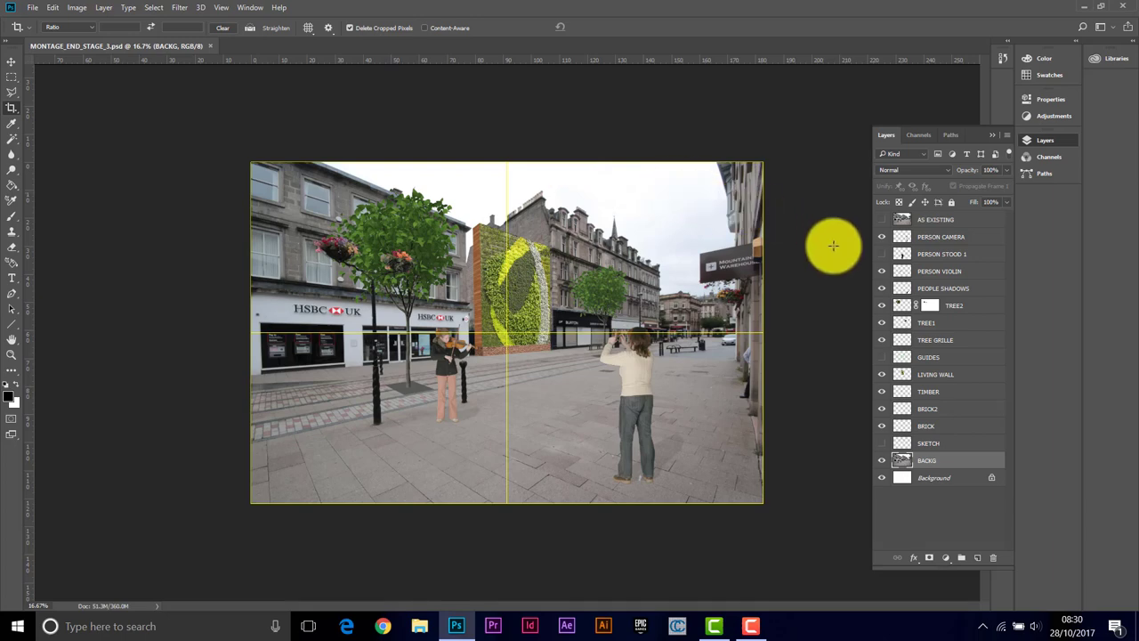
left_click(32, 7)
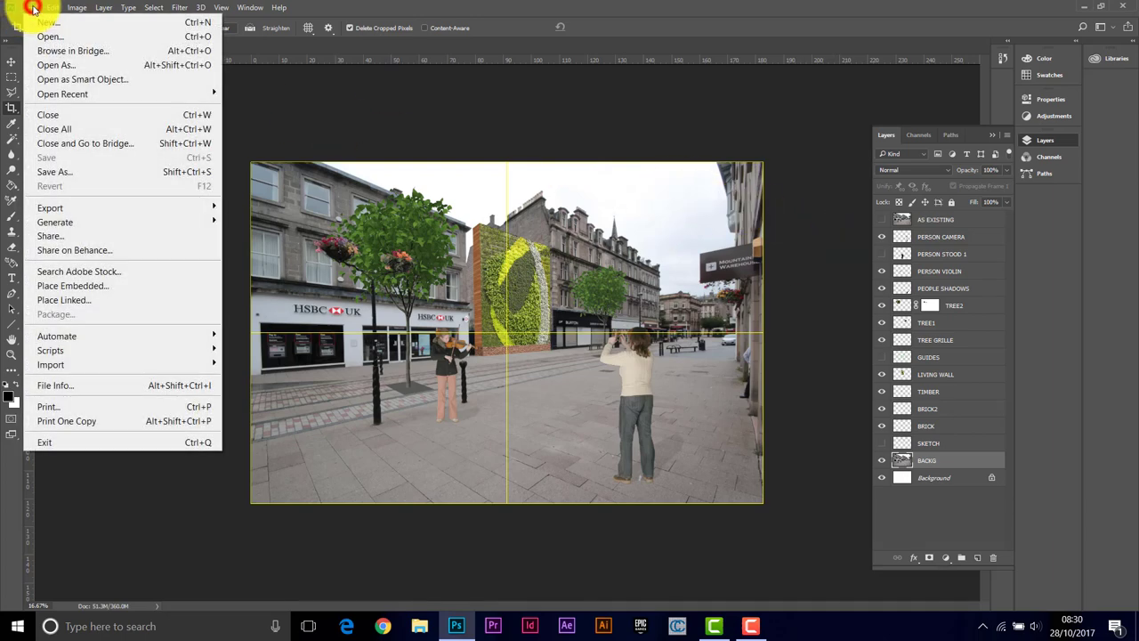
left_click(54, 172)
left_click(320, 448)
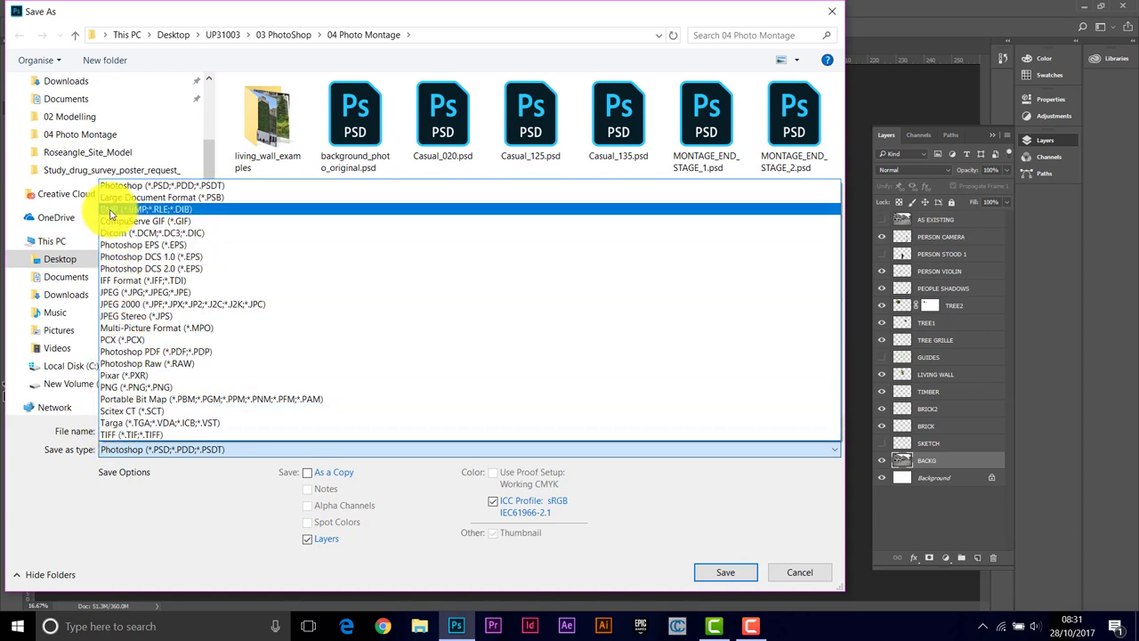
left_click(114, 292)
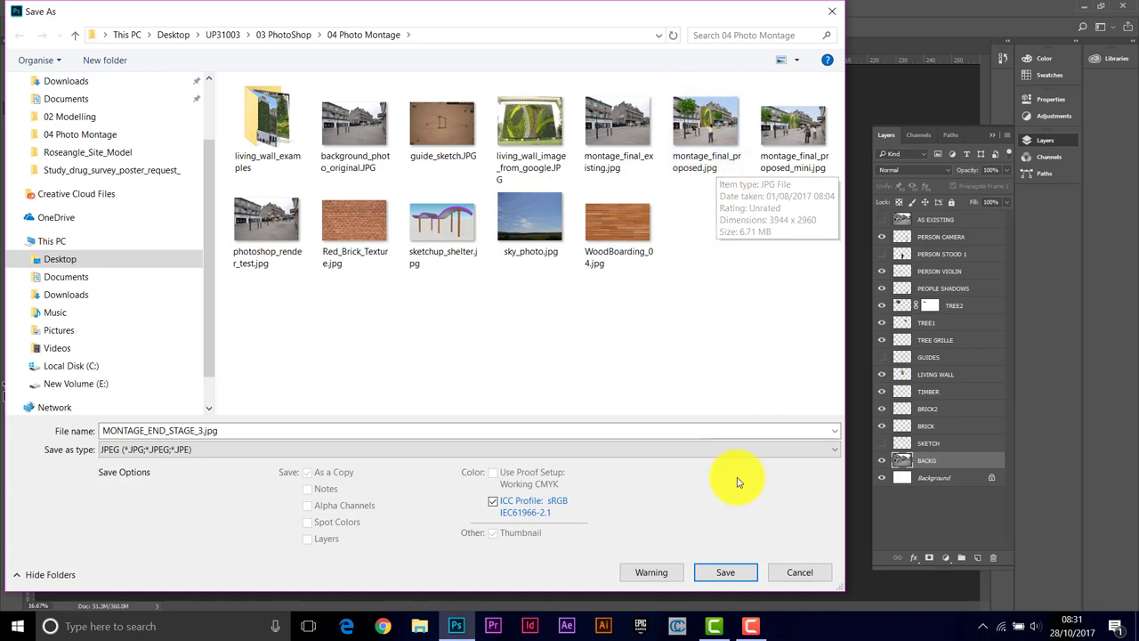
left_click(795, 573)
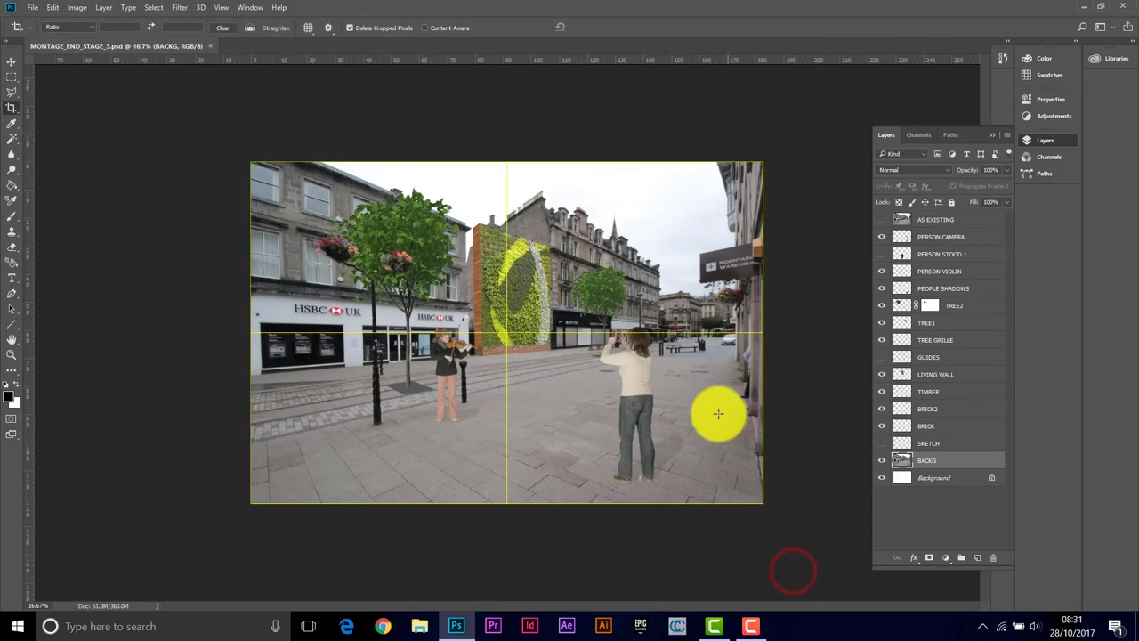